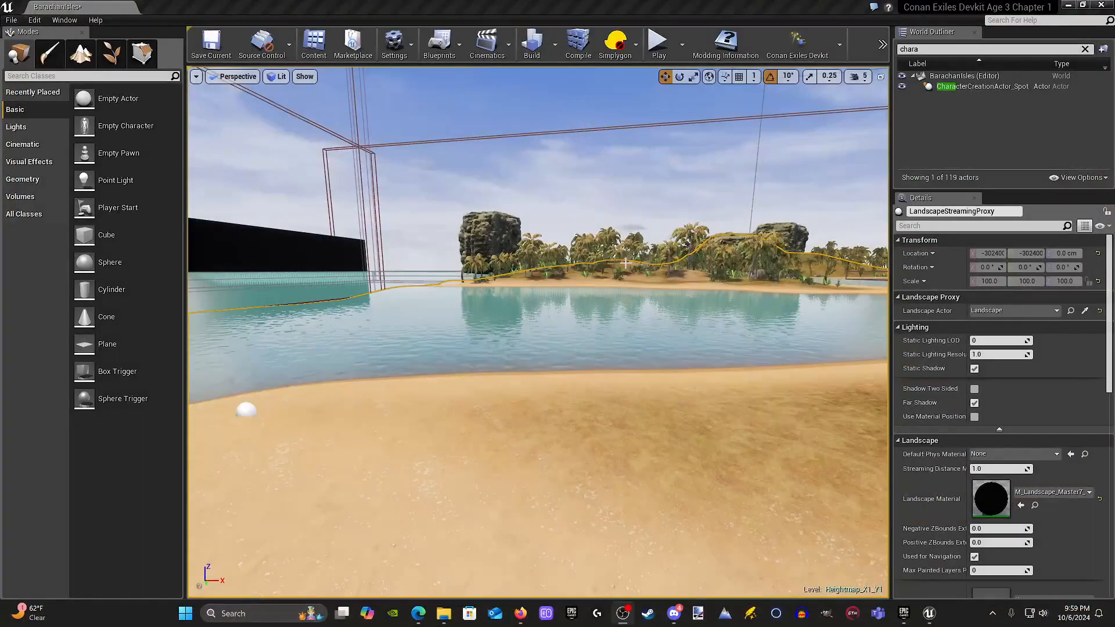
Step: Select the CharacterCreationActor_Spot actor on the beach and shift it slightly along the Y axis across the sand
{"action": "right_click_drag", "start_coordinate": [573, 314], "coordinate": [581, 342]}
{"action": "key", "text": "w"}
{"action": "left_click", "coordinate": [580, 361]}
{"action": "key", "text": "s"}
{"action": "key", "text": "w"}
{"action": "left_click_drag", "start_coordinate": [781, 340], "coordinate": [775, 340]}
{"action": "right_click_drag", "start_coordinate": [646, 341], "coordinate": [827, 343]}
{"action": "key", "text": "a"}
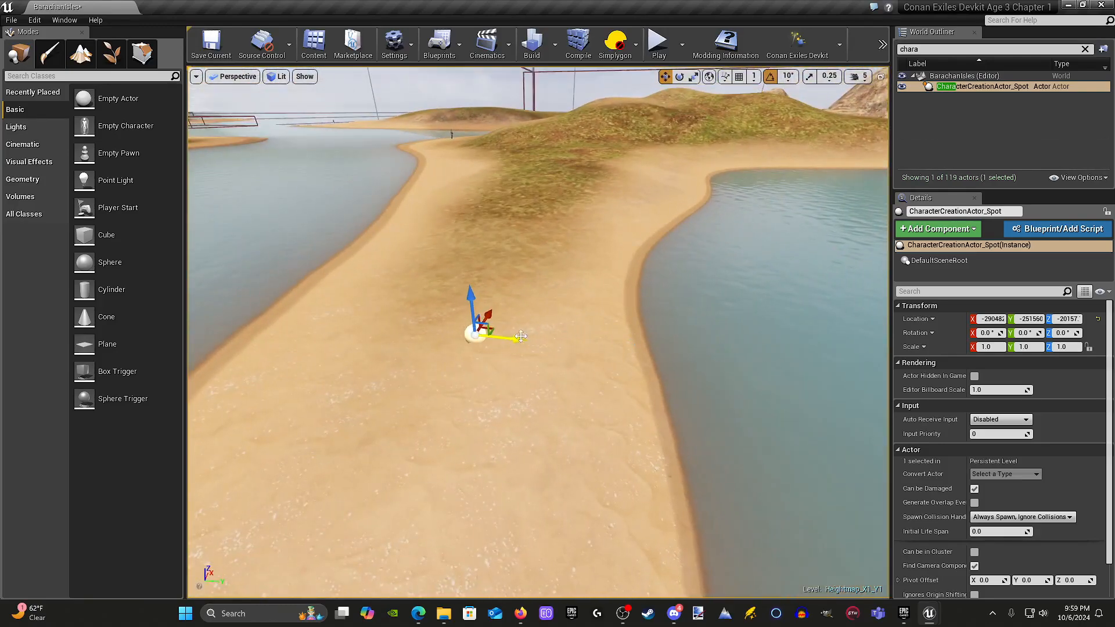
{"action": "left_click_drag", "start_coordinate": [503, 336], "coordinate": [499, 336]}
{"action": "key", "text": "d"}
{"action": "right_click_drag", "start_coordinate": [500, 337], "coordinate": [276, 331]}
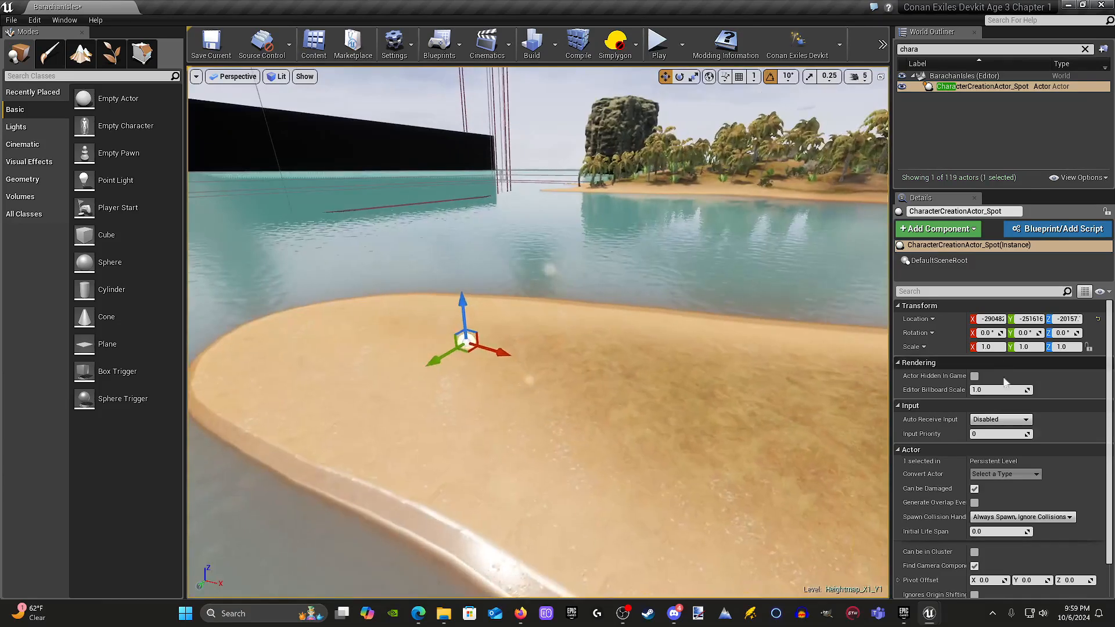
Step: Examine the detail properties of the CharacterCreationActor_Spot actor and its placement on the beach
{"action": "scroll", "coordinate": [987, 402], "scroll_direction": "down", "scroll_amount": 3}
{"action": "key", "text": "w"}
{"action": "mouse_move", "coordinate": [523, 342]}
{"action": "right_mouse_down"}
{"action": "mouse_move", "coordinate": [505, 400]}
{"action": "mouse_move", "coordinate": [491, 349]}
{"action": "mouse_move", "coordinate": [502, 325]}
{"action": "mouse_move", "coordinate": [510, 348]}
{"action": "right_mouse_up"}
{"action": "key", "text": "s"}
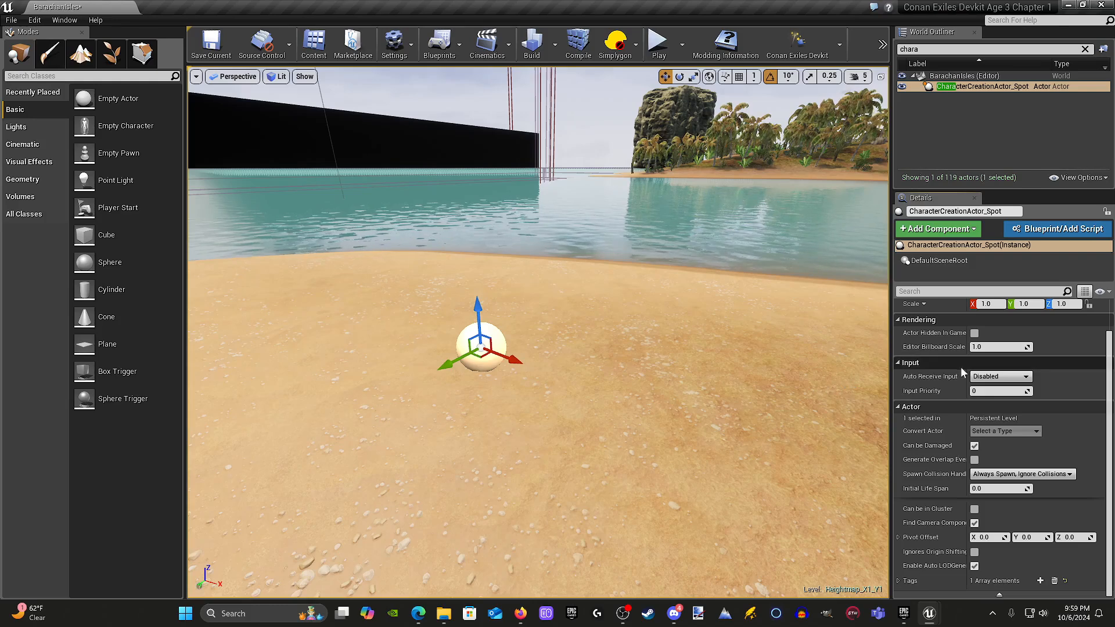
{"action": "scroll", "coordinate": [960, 367], "scroll_direction": "up", "scroll_amount": 3}
{"action": "scroll", "coordinate": [1105, 373], "scroll_direction": "down", "scroll_amount": 3}
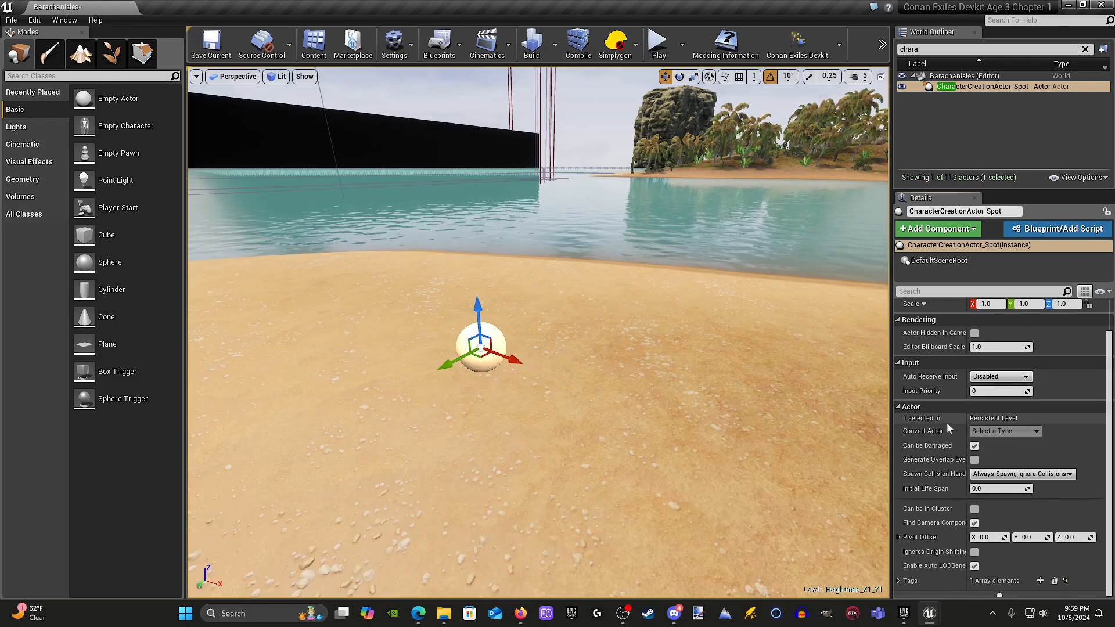
{"action": "key", "text": "a"}
{"action": "right_click_drag", "start_coordinate": [865, 408], "coordinate": [901, 422]}
{"action": "key", "text": "s"}
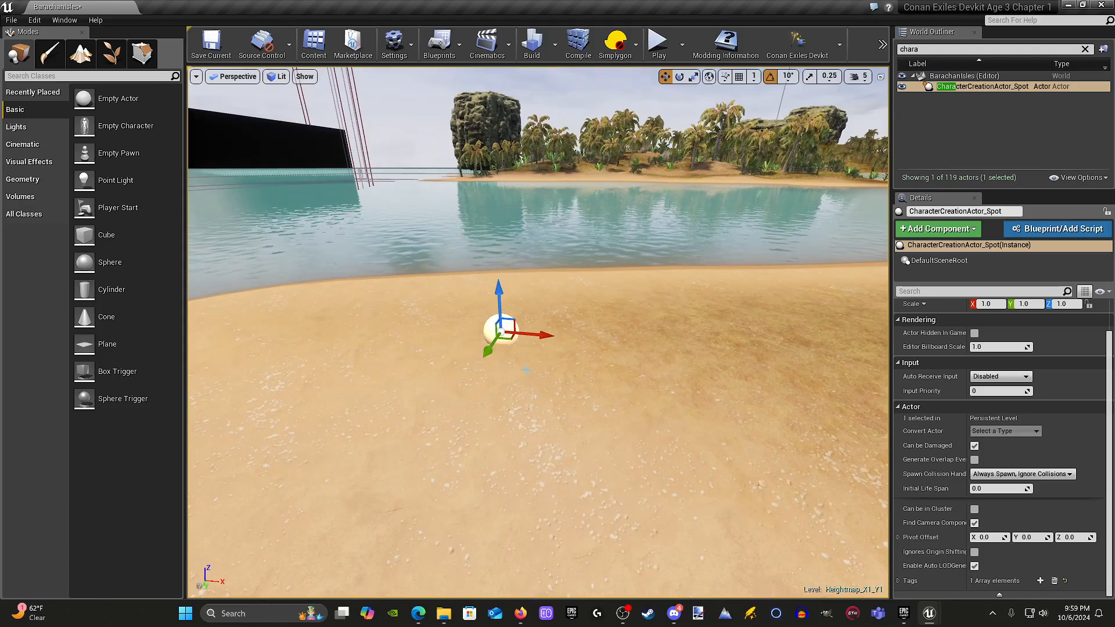
Step: Inspect the stretch of sand and shoreline around the character creation spot from several angles
{"action": "right_click_drag", "start_coordinate": [577, 350], "coordinate": [528, 403]}
{"action": "key", "text": "w"}
{"action": "key", "text": "d"}
{"action": "key", "text": "a"}
{"action": "key", "text": "d"}
{"action": "key", "text": "a"}
{"action": "key", "text": "s"}
{"action": "key", "text": "w"}
{"action": "key", "text": "s"}
{"action": "right_click_drag", "start_coordinate": [600, 281], "coordinate": [612, 280]}
{"action": "key", "text": "w"}
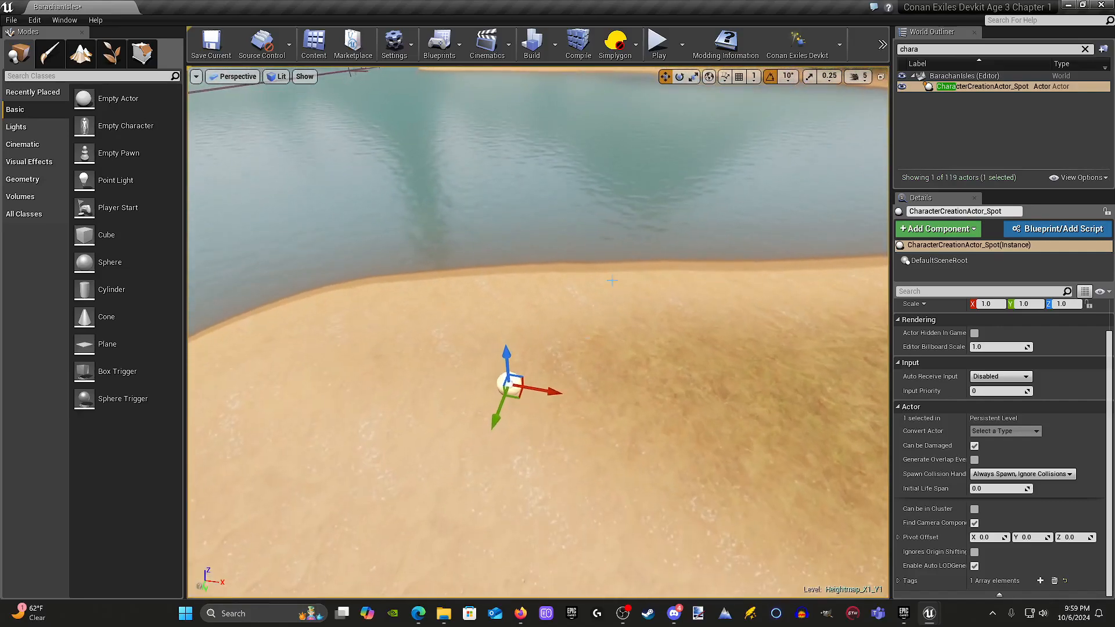
Step: Bring up the Content Browser over the level and open the Content/Environment/Buildings/Meshes folder
{"action": "left_click", "coordinate": [314, 42]}
{"action": "left_click_drag", "start_coordinate": [524, 109], "coordinate": [748, 43]}
{"action": "right_click_drag", "start_coordinate": [334, 188], "coordinate": [445, 310]}
{"action": "left_click_drag", "start_coordinate": [446, 386], "coordinate": [331, 434]}
{"action": "left_click_drag", "start_coordinate": [633, 47], "coordinate": [597, 99]}
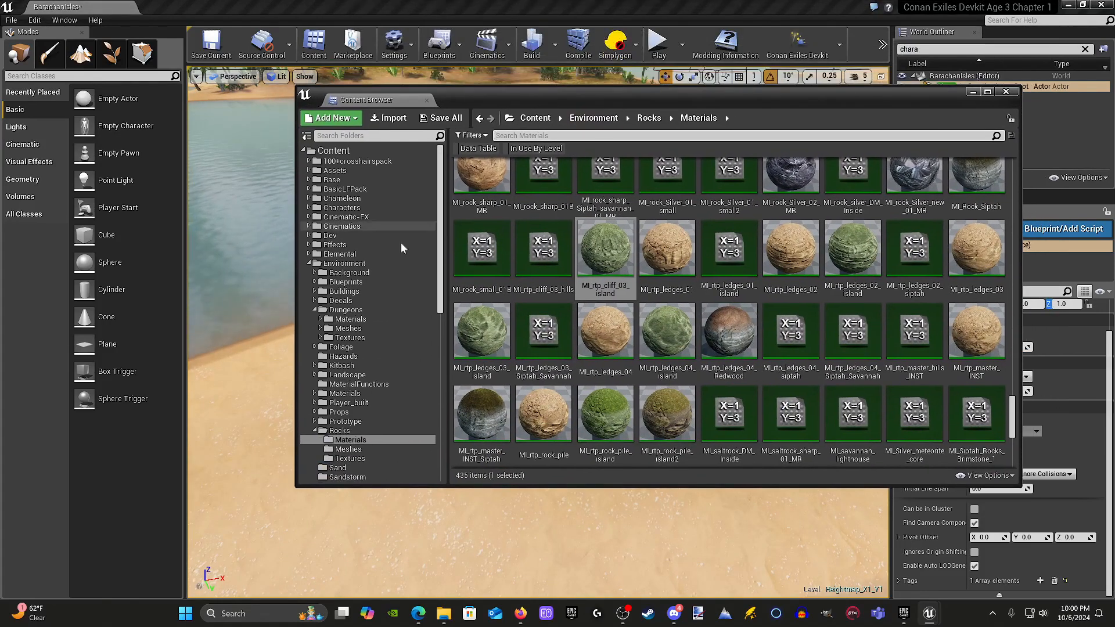
{"action": "left_click", "coordinate": [309, 265]}
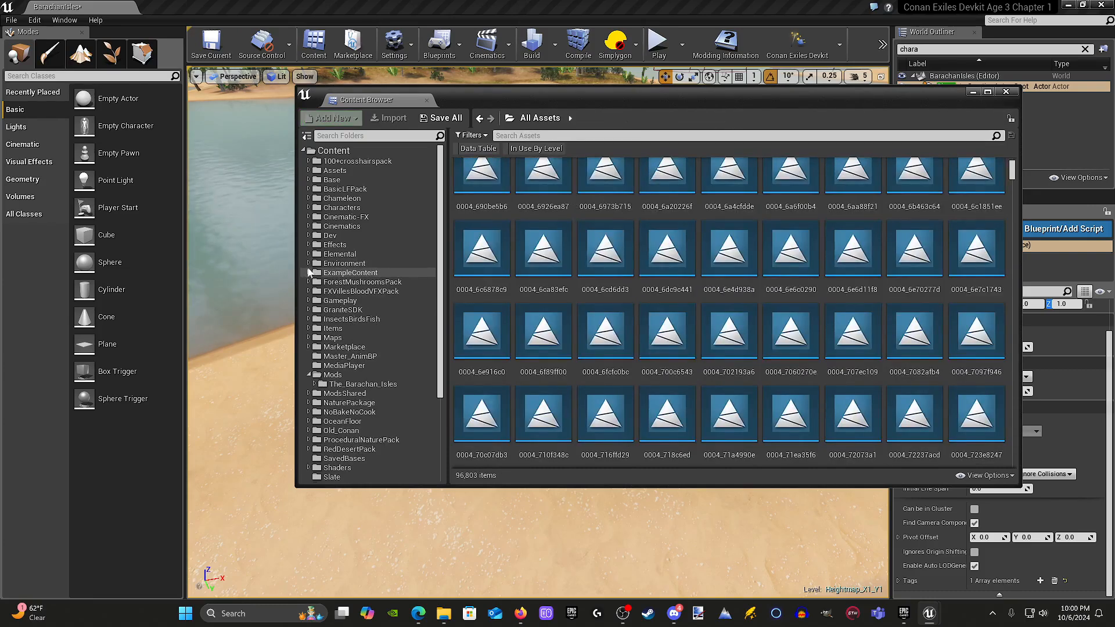
{"action": "left_click", "coordinate": [309, 264]}
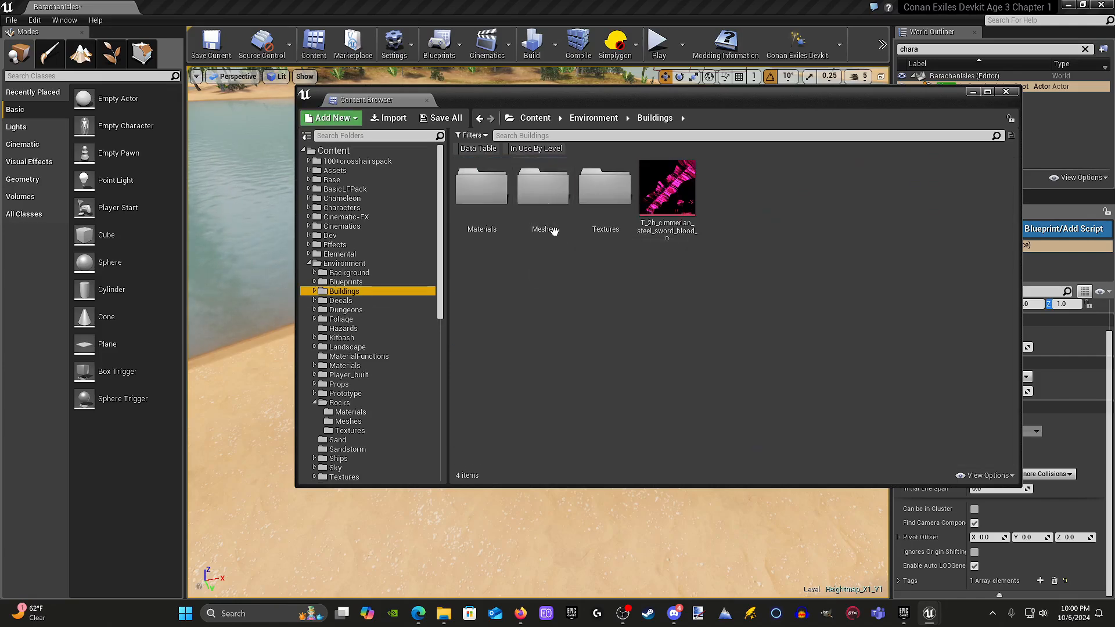
{"action": "left_click", "coordinate": [538, 206]}
{"action": "double_click", "coordinate": [538, 208]}
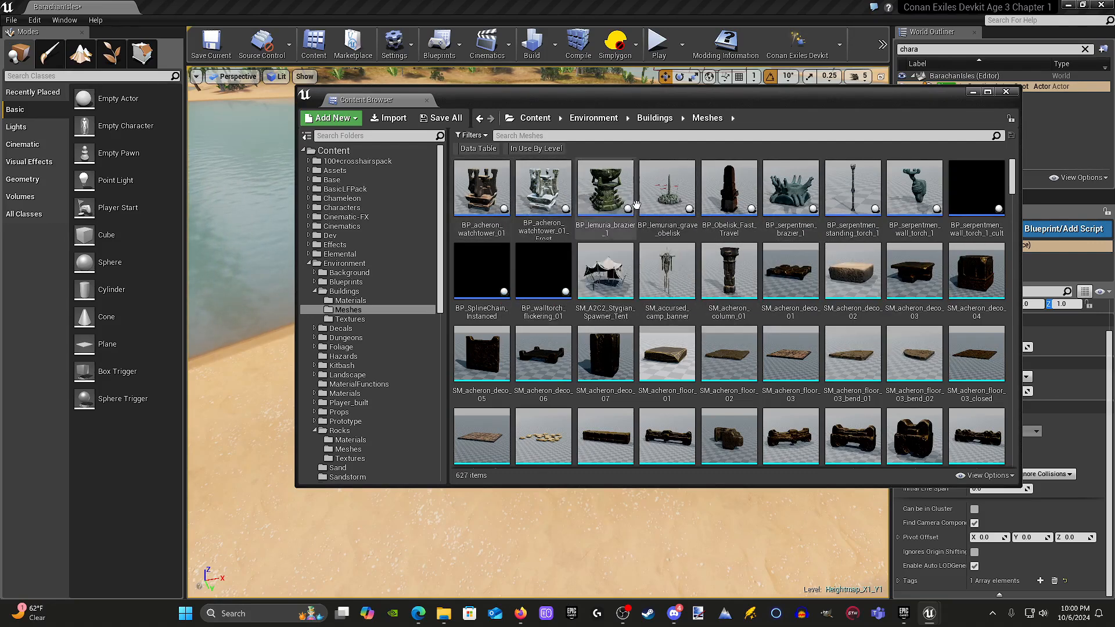
Step: Look through the building meshes for pieces suitable for the beach scene
{"action": "scroll", "coordinate": [649, 298], "scroll_direction": "down", "scroll_amount": 3}
{"action": "scroll", "coordinate": [649, 297], "scroll_direction": "down", "scroll_amount": 10}
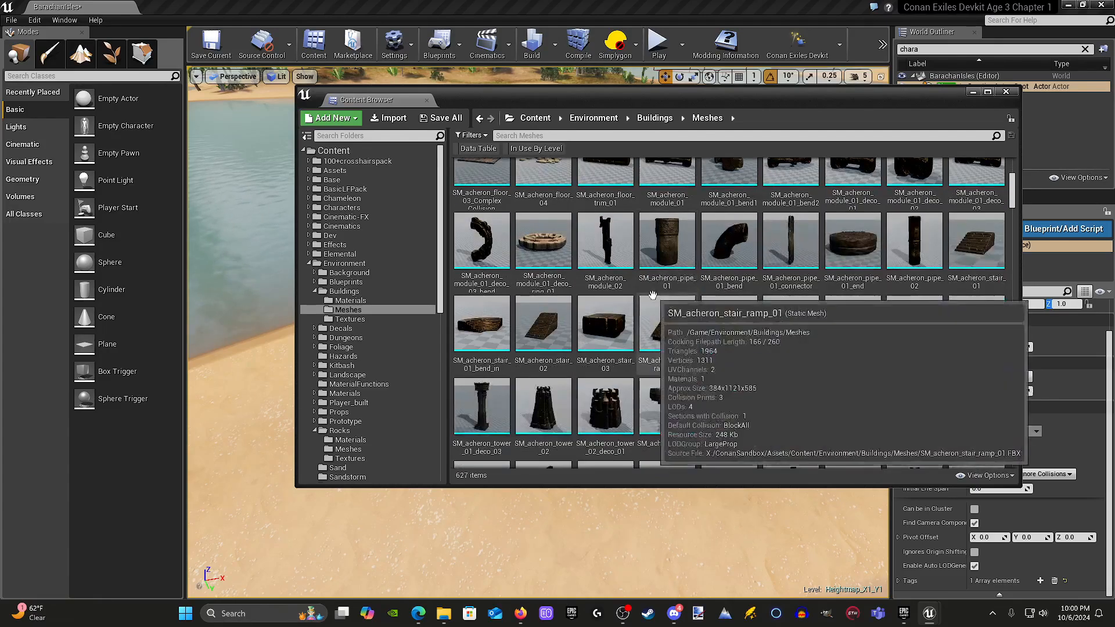
{"action": "scroll", "coordinate": [652, 295], "scroll_direction": "down", "scroll_amount": 6}
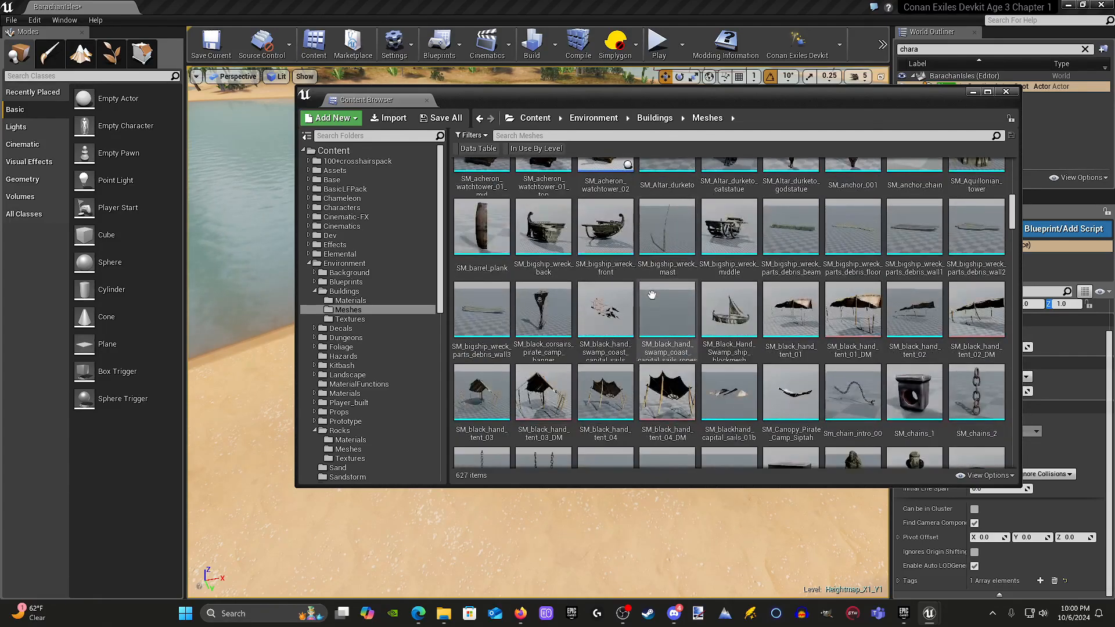
{"action": "scroll", "coordinate": [652, 295], "scroll_direction": "up", "scroll_amount": 6}
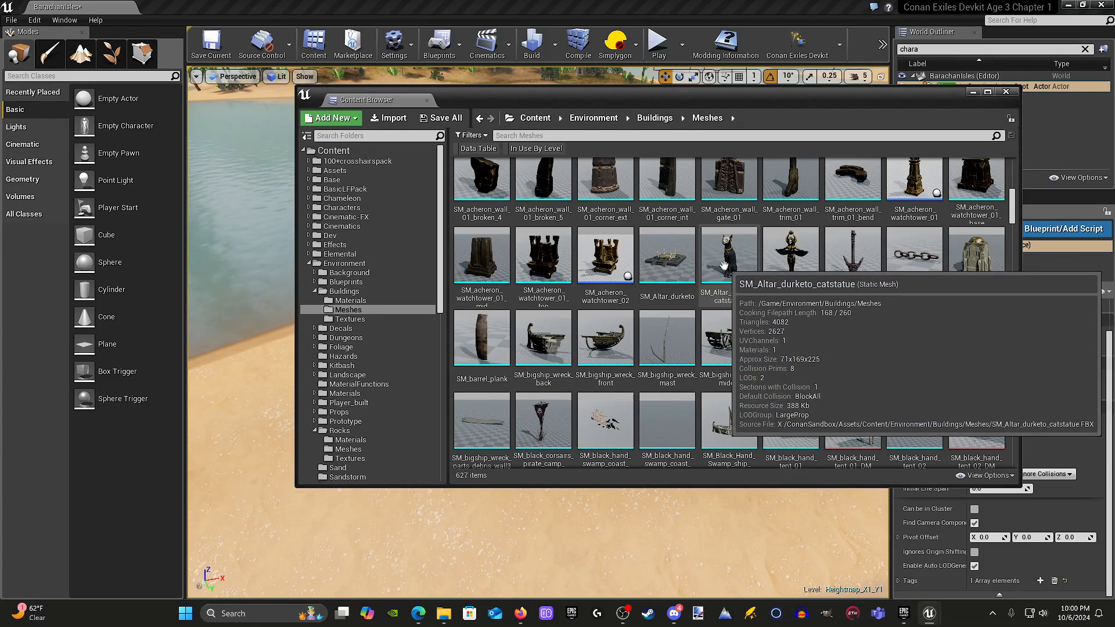
{"action": "scroll", "coordinate": [724, 265], "scroll_direction": "down", "scroll_amount": 3}
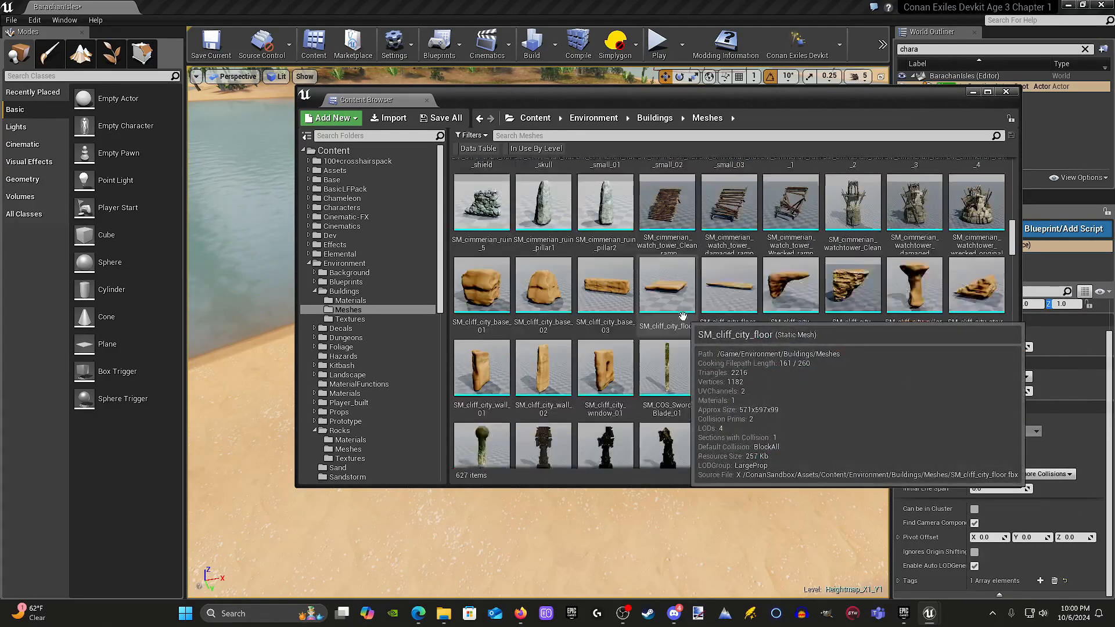
{"action": "scroll", "coordinate": [751, 318], "scroll_direction": "down", "scroll_amount": 20}
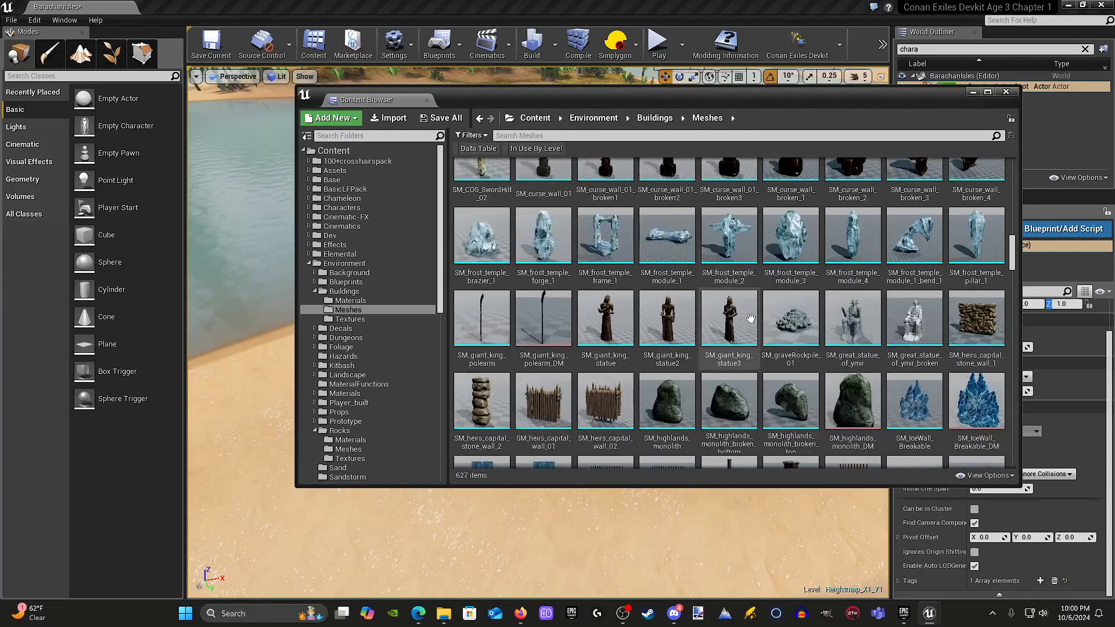
{"action": "scroll", "coordinate": [711, 321], "scroll_direction": "down", "scroll_amount": 15}
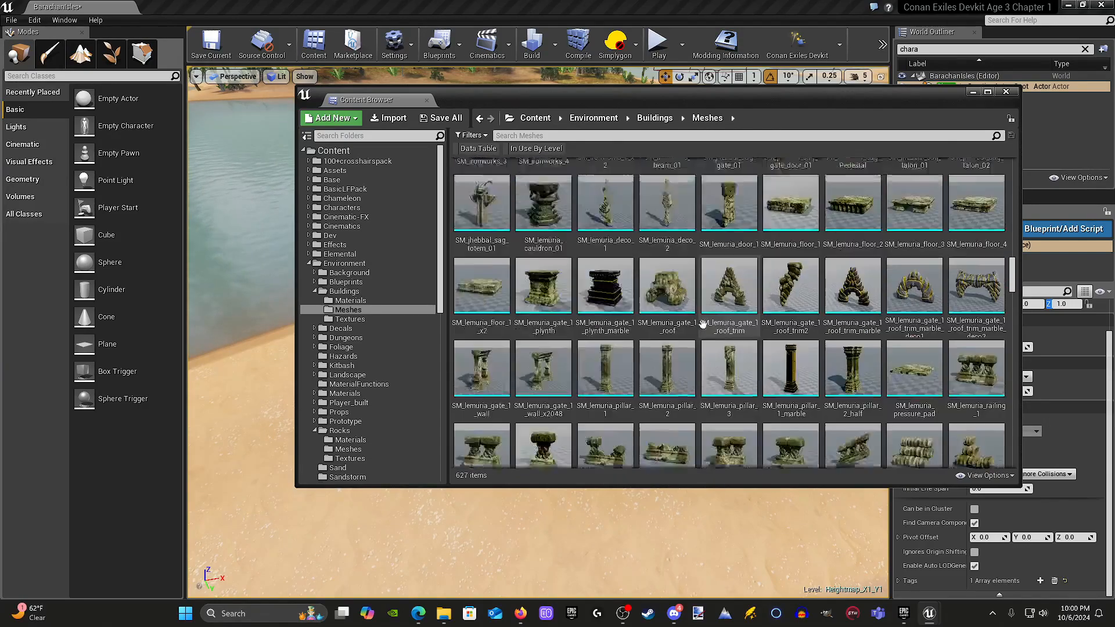
{"action": "scroll", "coordinate": [701, 324], "scroll_direction": "down", "scroll_amount": 20}
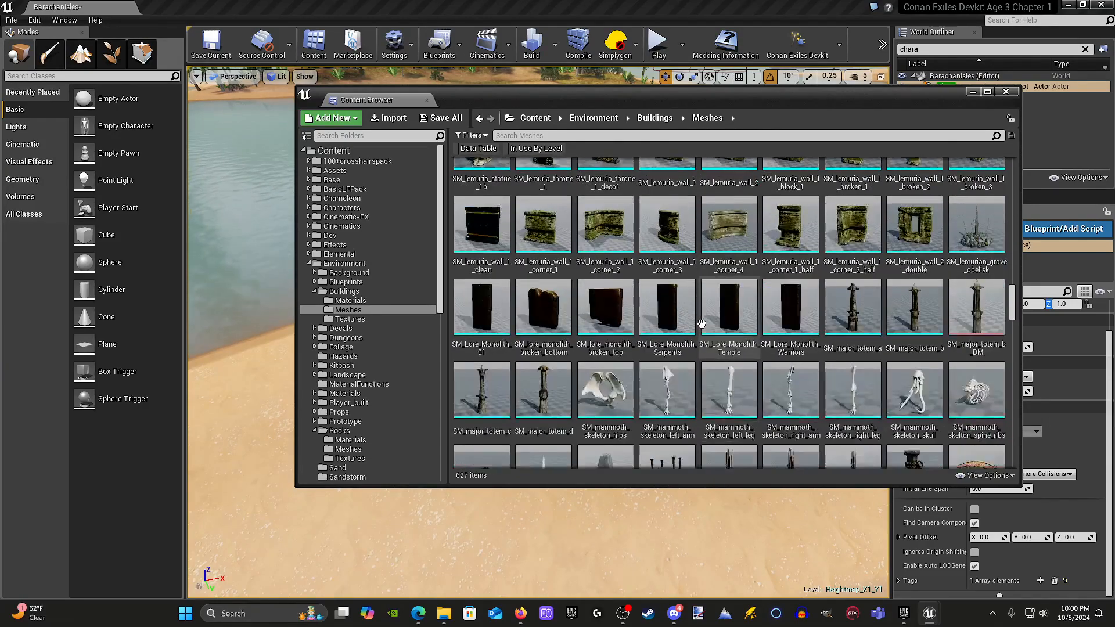
{"action": "scroll", "coordinate": [702, 324], "scroll_direction": "down", "scroll_amount": 20}
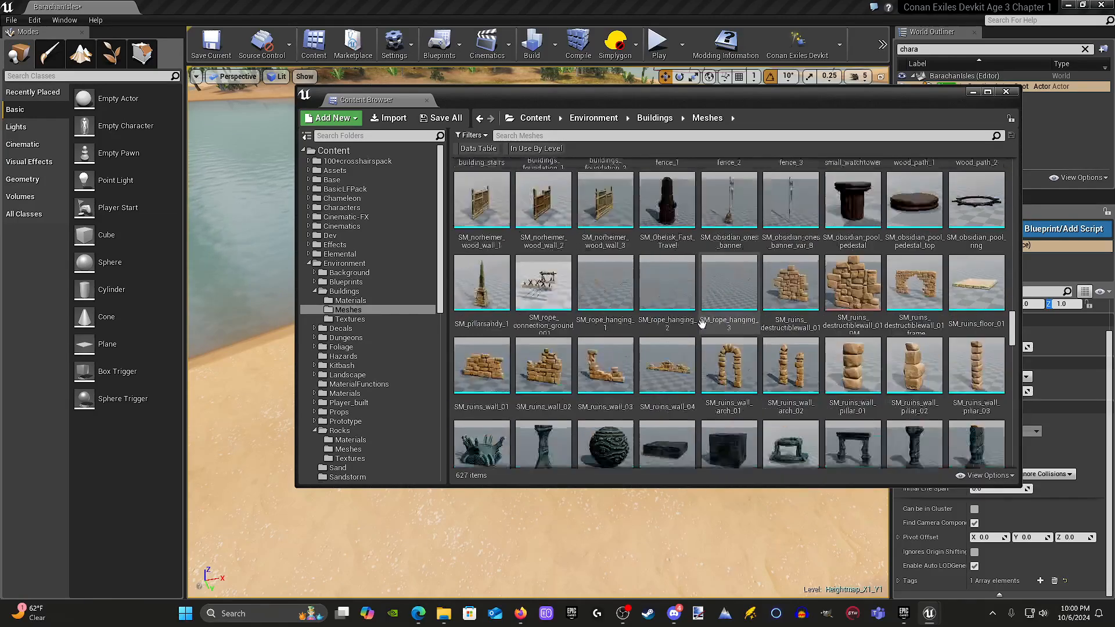
{"action": "scroll", "coordinate": [701, 324], "scroll_direction": "down", "scroll_amount": 20}
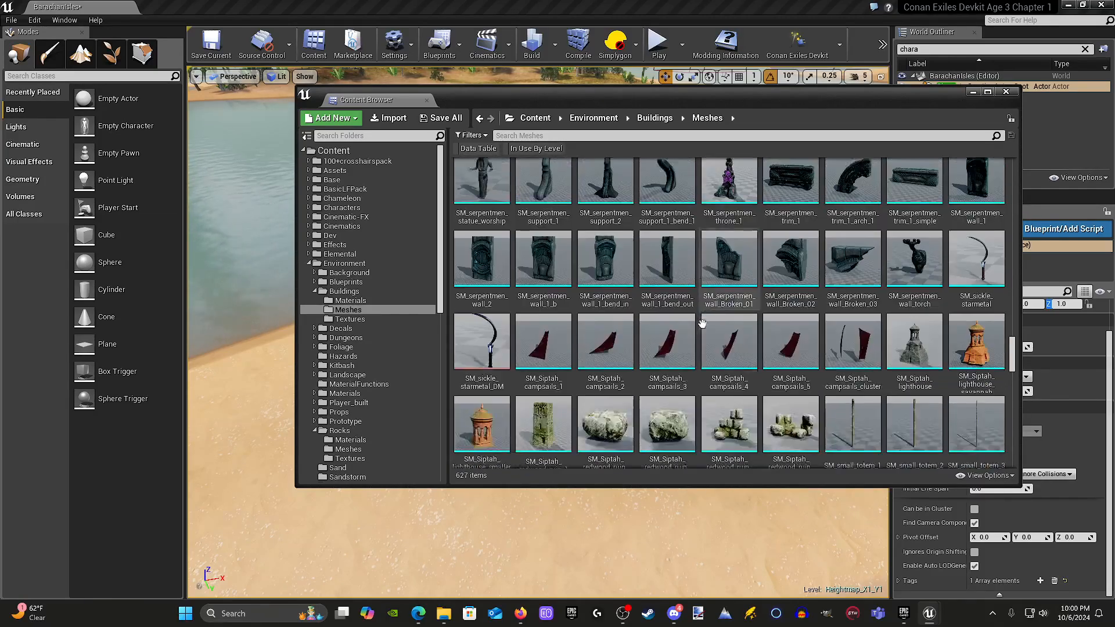
{"action": "scroll", "coordinate": [699, 325], "scroll_direction": "down", "scroll_amount": 15}
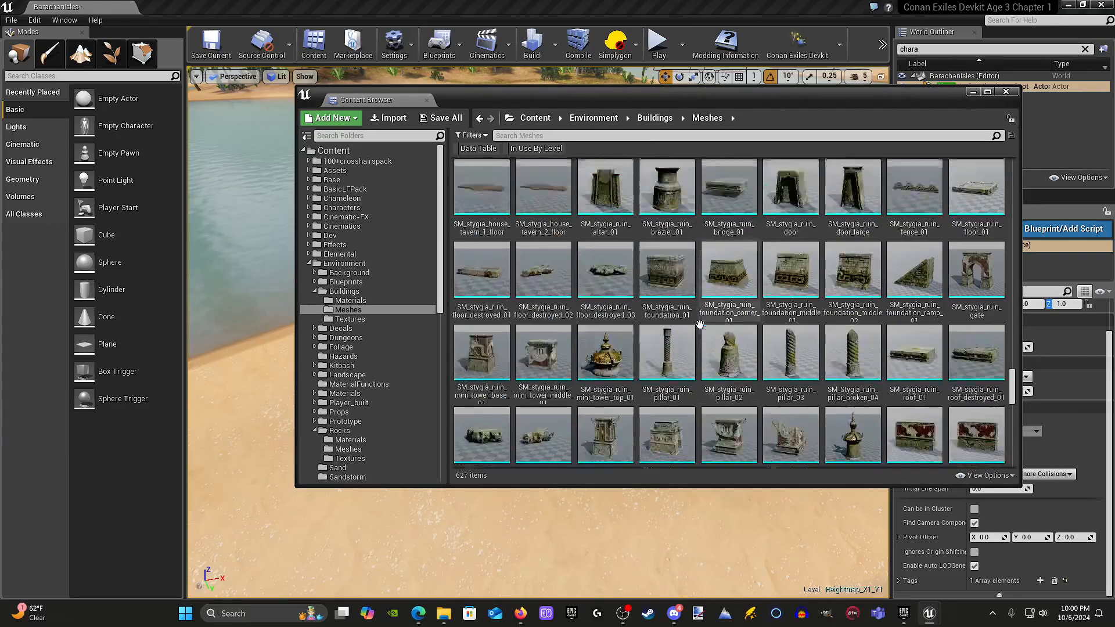
{"action": "scroll", "coordinate": [700, 324], "scroll_direction": "down", "scroll_amount": 20}
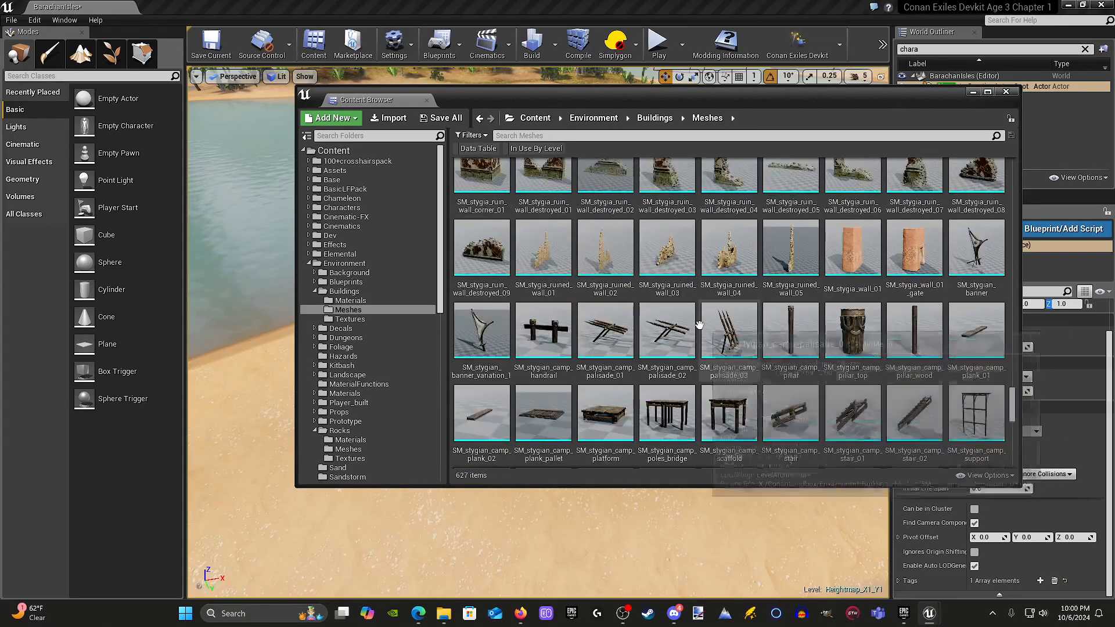
{"action": "scroll", "coordinate": [699, 325], "scroll_direction": "down", "scroll_amount": 6}
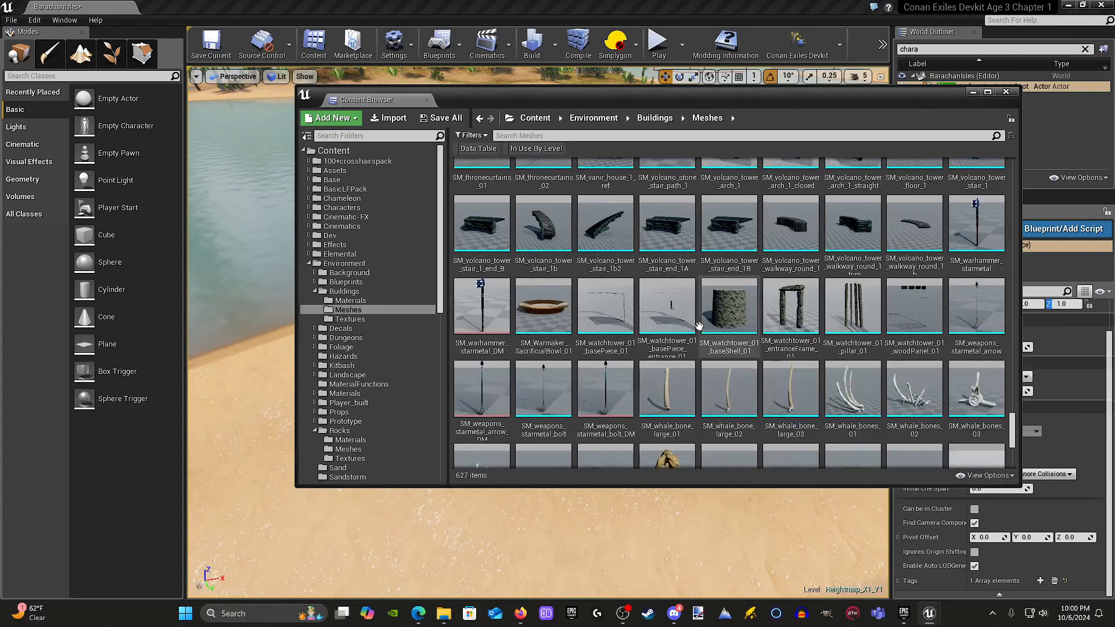
Step: Return to the root Content folder and filter its assets to the Static Mesh type
{"action": "left_click_drag", "start_coordinate": [596, 93], "coordinate": [571, 102]}
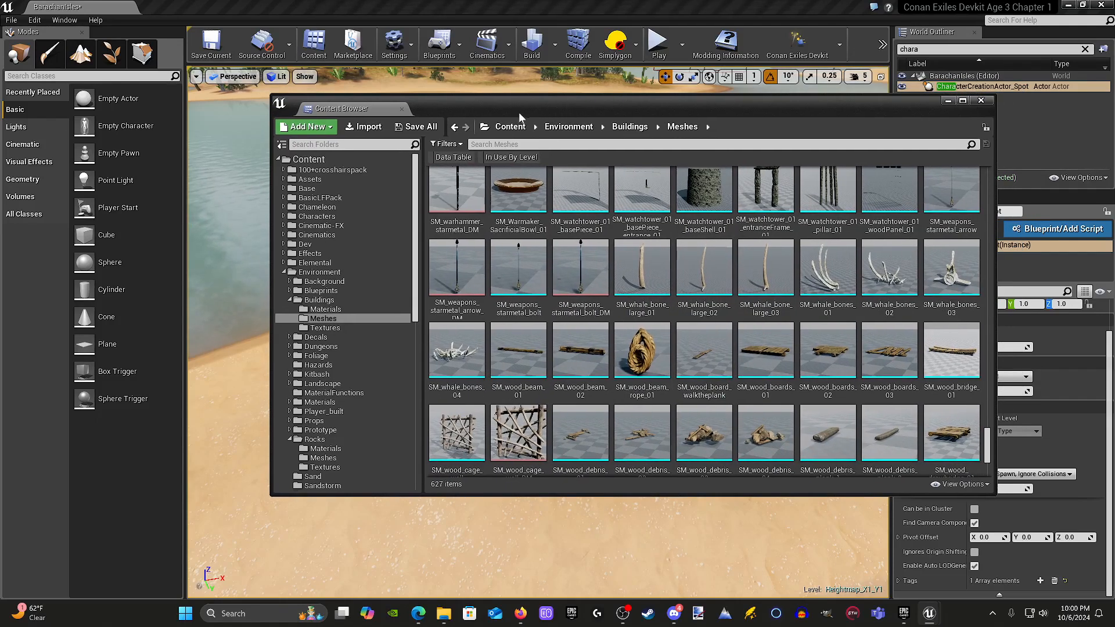
{"action": "left_click", "coordinate": [510, 128]}
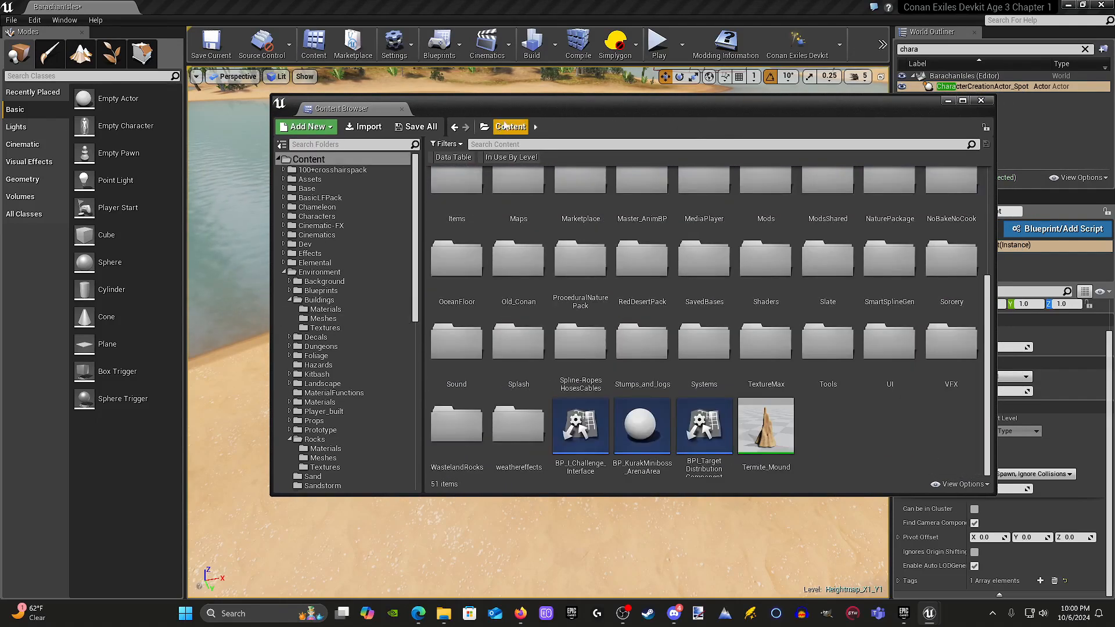
{"action": "left_click", "coordinate": [447, 144]}
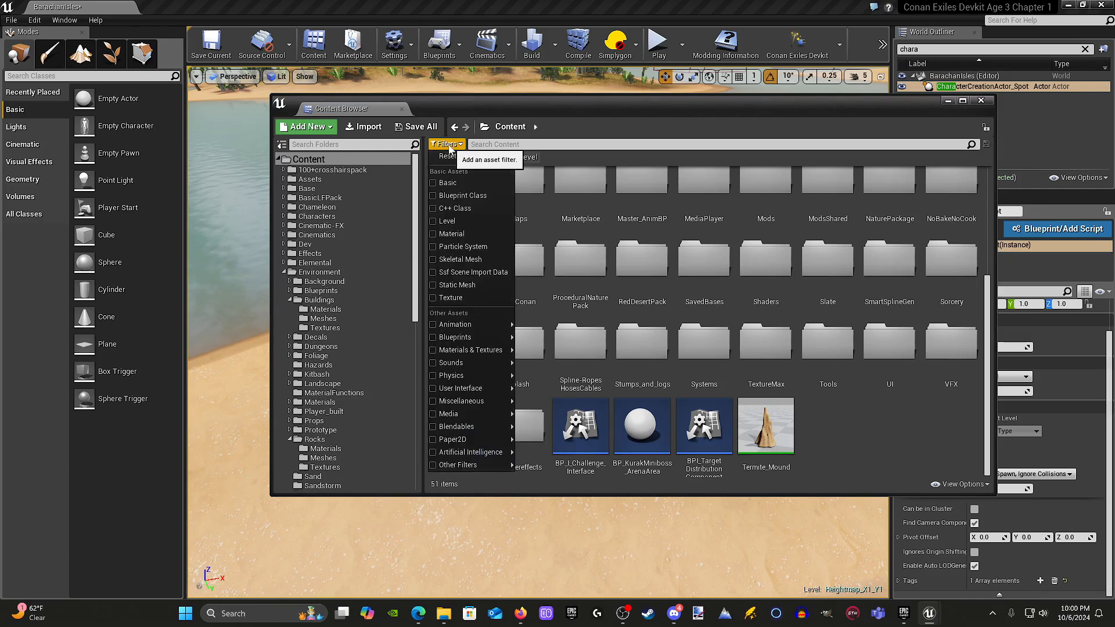
{"action": "left_click", "coordinate": [436, 288]}
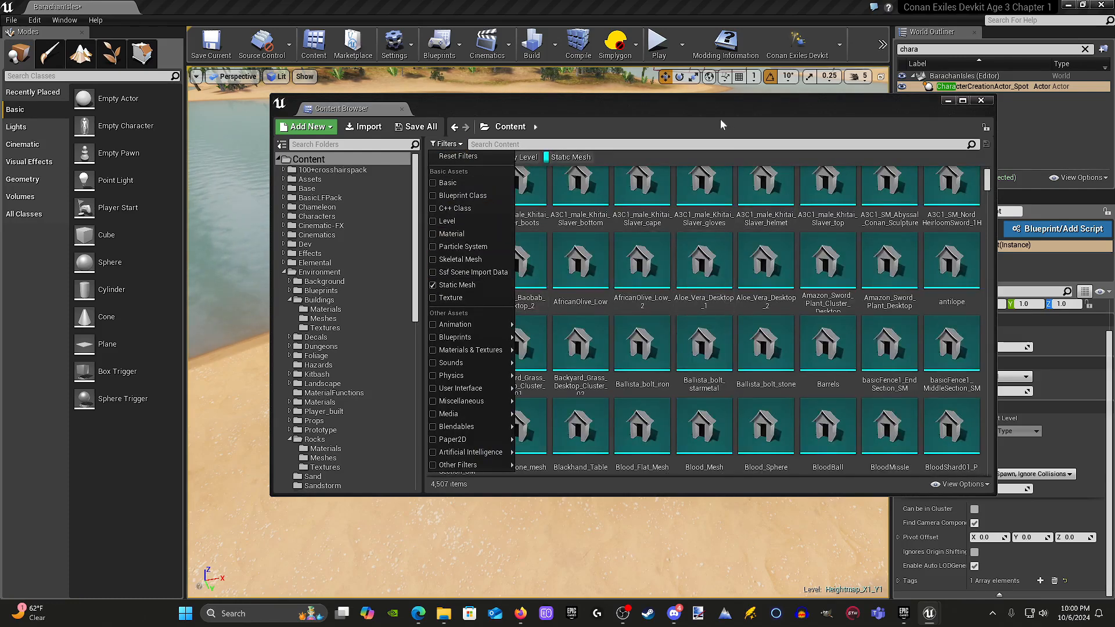
{"action": "left_click", "coordinate": [720, 120]}
{"action": "scroll", "coordinate": [703, 185], "scroll_direction": "up", "scroll_amount": 2}
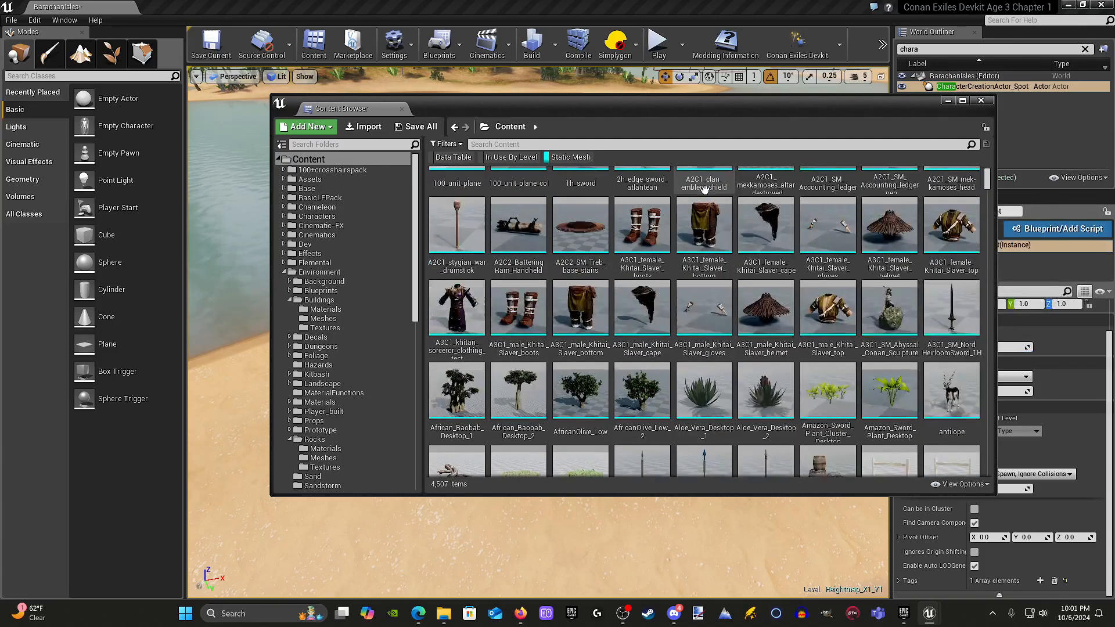
Step: Look through the filtered static meshes from the armour and weapon pieces to the cliffs and conifers for beach dressing
{"action": "scroll", "coordinate": [720, 190], "scroll_direction": "down", "scroll_amount": 1}
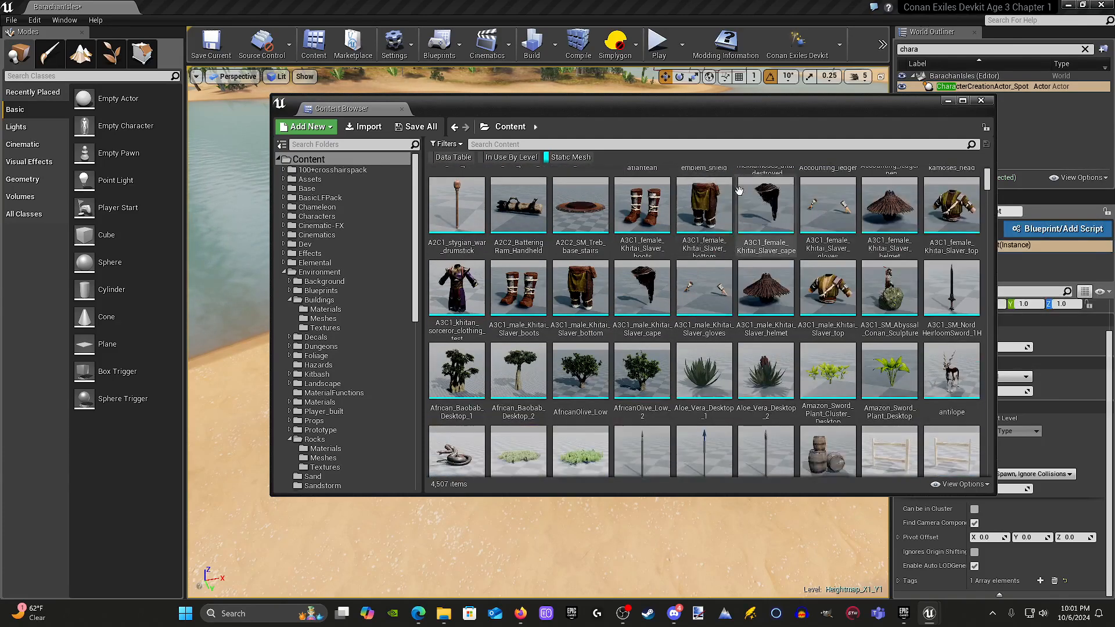
{"action": "scroll", "coordinate": [729, 209], "scroll_direction": "down", "scroll_amount": 5}
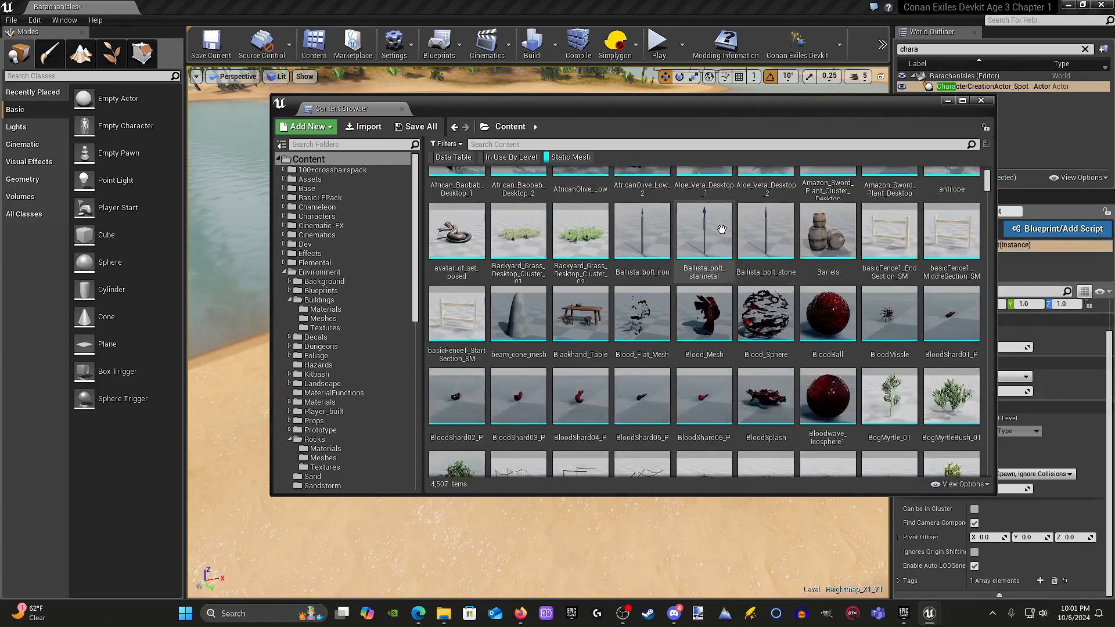
{"action": "scroll", "coordinate": [721, 230], "scroll_direction": "down", "scroll_amount": 2}
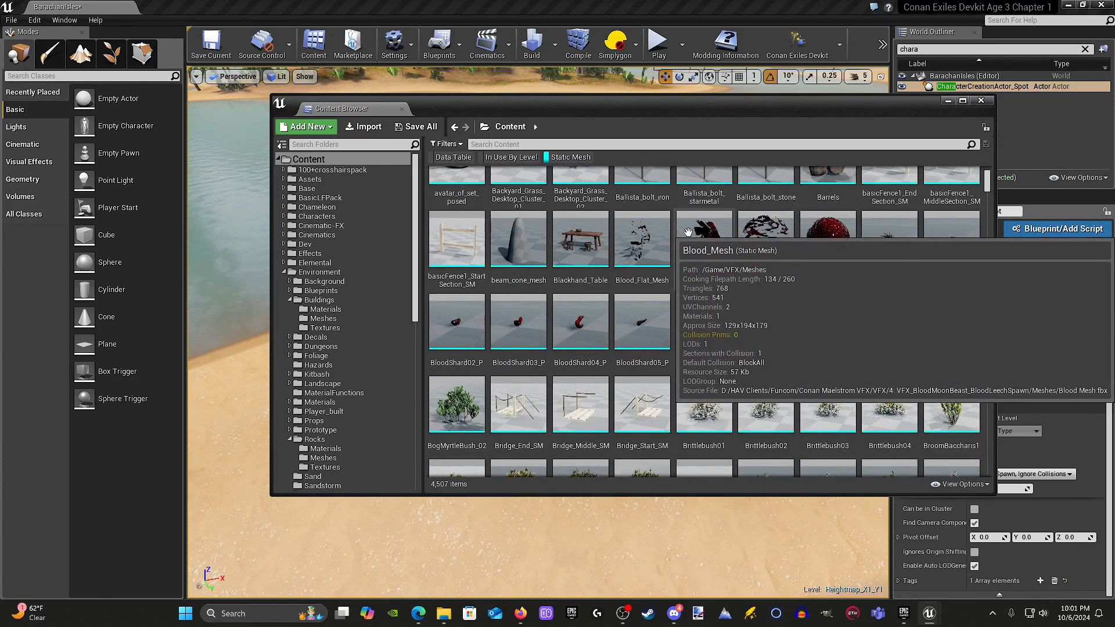
{"action": "scroll", "coordinate": [656, 238], "scroll_direction": "up", "scroll_amount": 5}
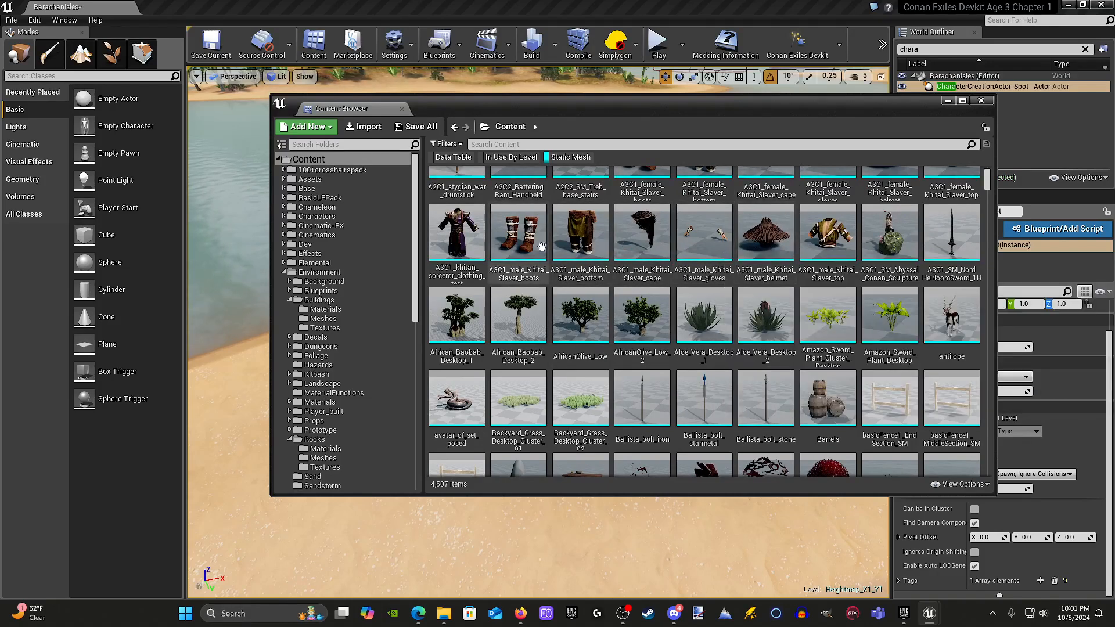
{"action": "scroll", "coordinate": [722, 265], "scroll_direction": "down", "scroll_amount": 3}
{"action": "scroll", "coordinate": [722, 265], "scroll_direction": "down", "scroll_amount": 4}
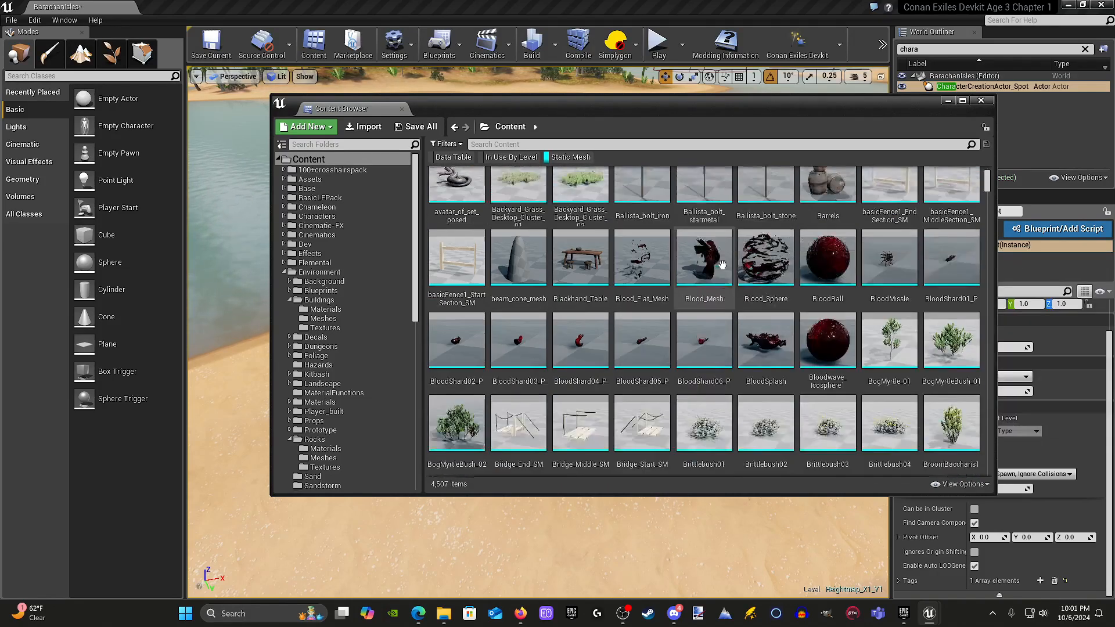
{"action": "scroll", "coordinate": [838, 250], "scroll_direction": "up", "scroll_amount": 4}
{"action": "scroll", "coordinate": [838, 249], "scroll_direction": "down", "scroll_amount": 7}
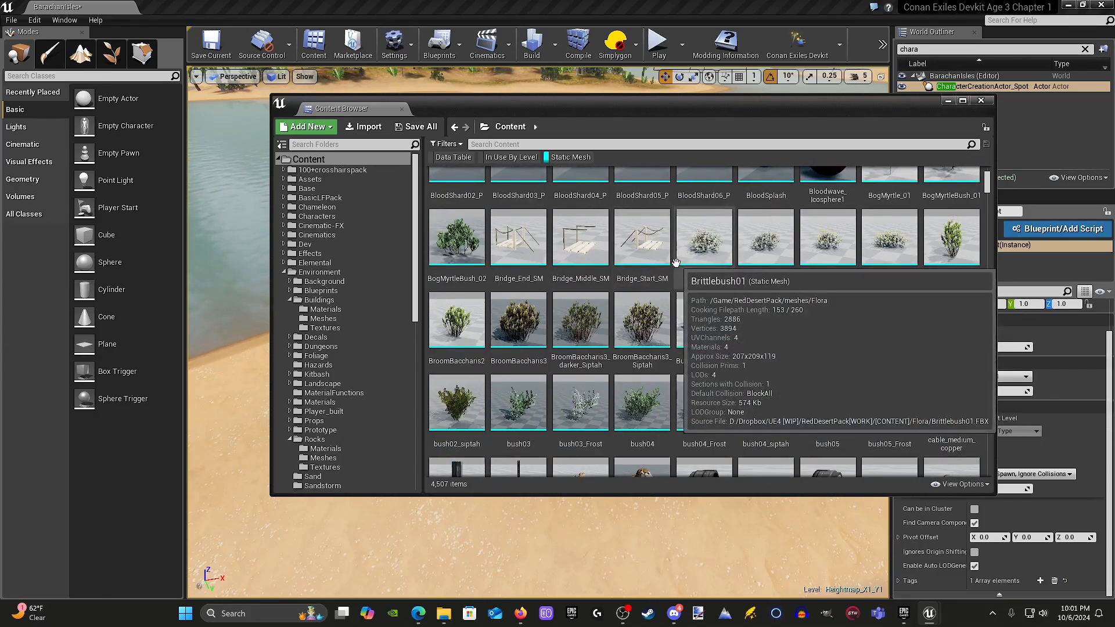
{"action": "scroll", "coordinate": [607, 251], "scroll_direction": "down", "scroll_amount": 2}
{"action": "scroll", "coordinate": [604, 275], "scroll_direction": "up", "scroll_amount": 2}
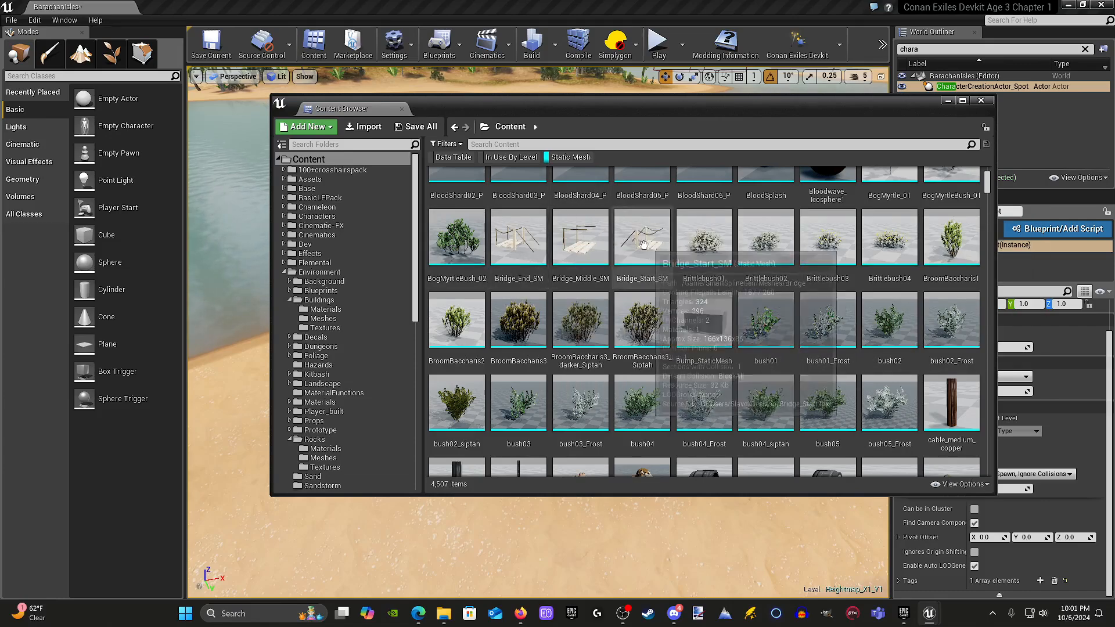
{"action": "scroll", "coordinate": [643, 244], "scroll_direction": "down", "scroll_amount": 7}
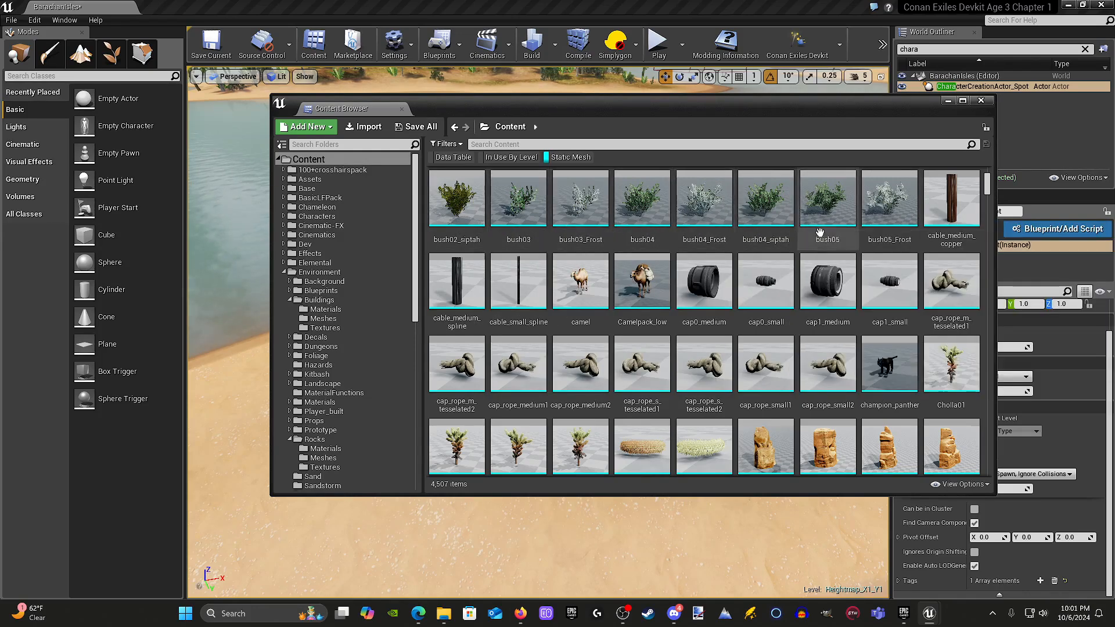
{"action": "scroll", "coordinate": [618, 244], "scroll_direction": "down", "scroll_amount": 5}
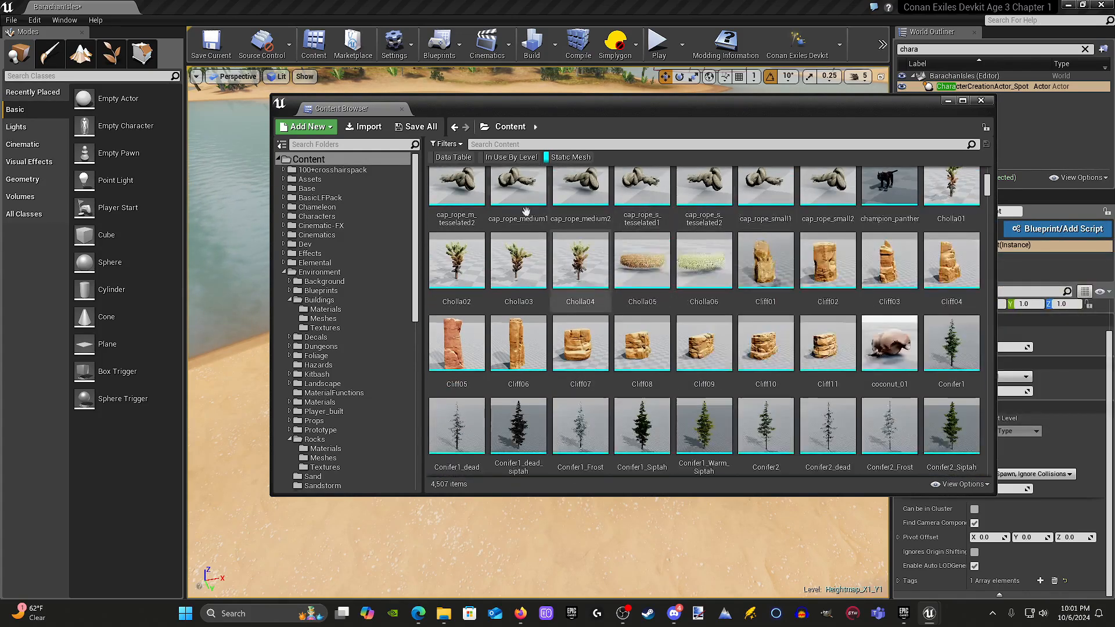
{"action": "scroll", "coordinate": [615, 250], "scroll_direction": "down", "scroll_amount": 3}
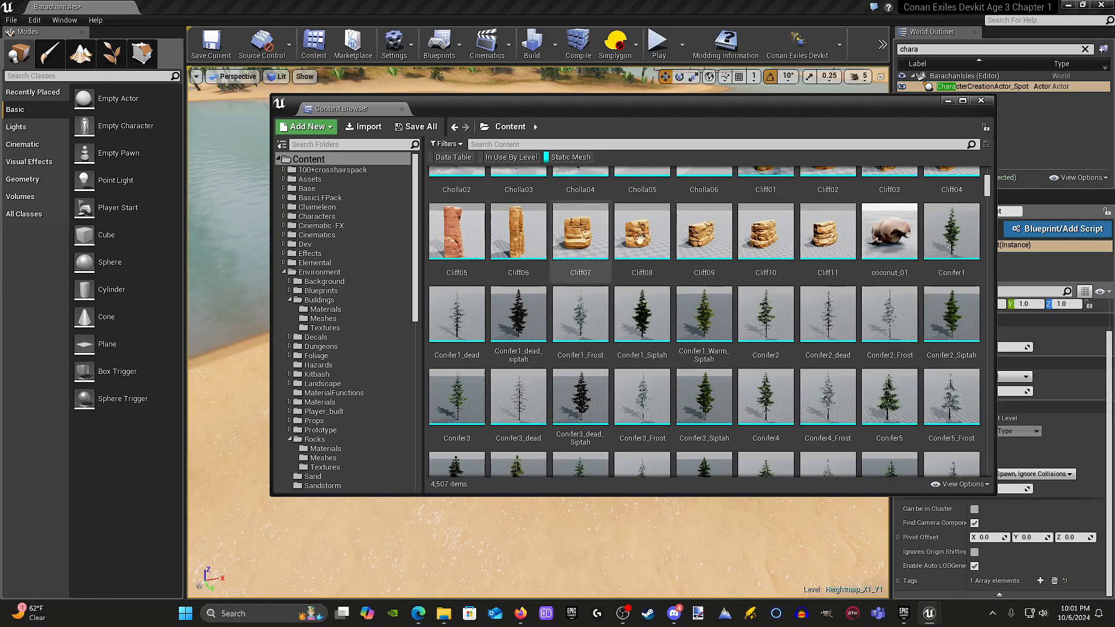
{"action": "scroll", "coordinate": [775, 248], "scroll_direction": "down", "scroll_amount": 1}
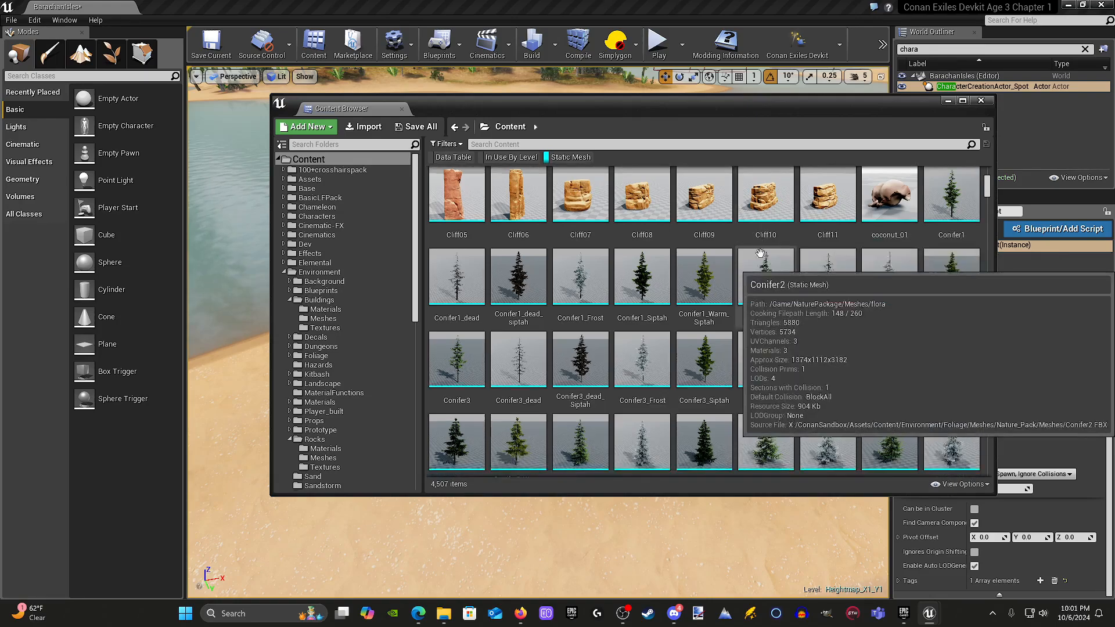
Step: Try the Cliff10 mesh on the sand beside the character creation spot and remove it from the level
{"action": "double_click", "coordinate": [770, 229]}
{"action": "left_click_drag", "start_coordinate": [447, 357], "coordinate": [247, 446]}
{"action": "left_click", "coordinate": [948, 102]}
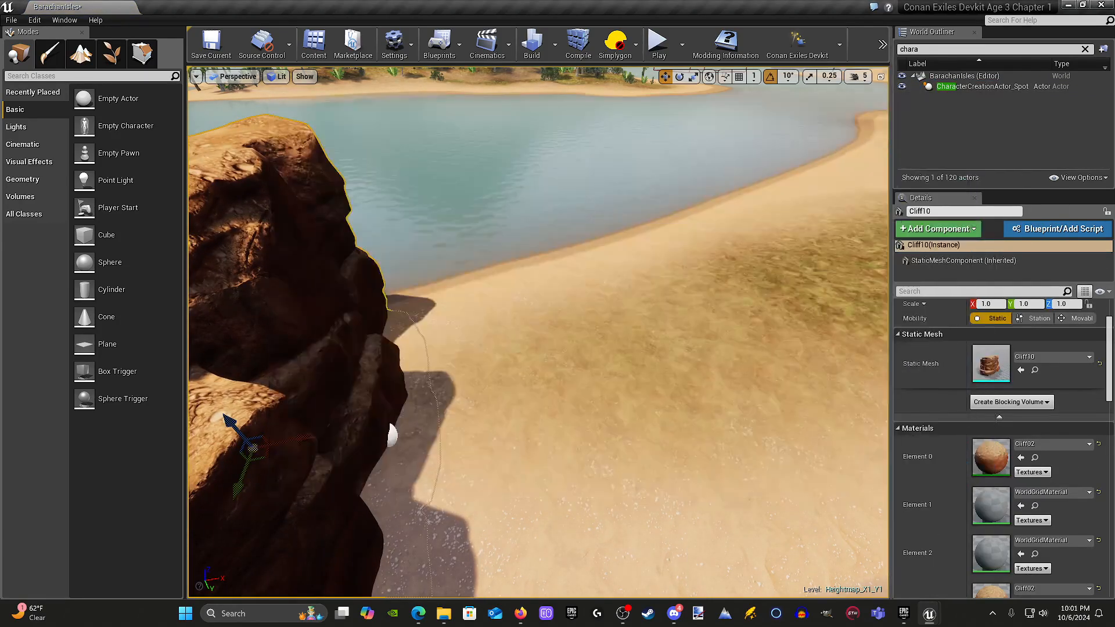
{"action": "right_click_drag", "start_coordinate": [391, 438], "coordinate": [534, 264]}
{"action": "right_click_drag", "start_coordinate": [534, 216], "coordinate": [513, 240]}
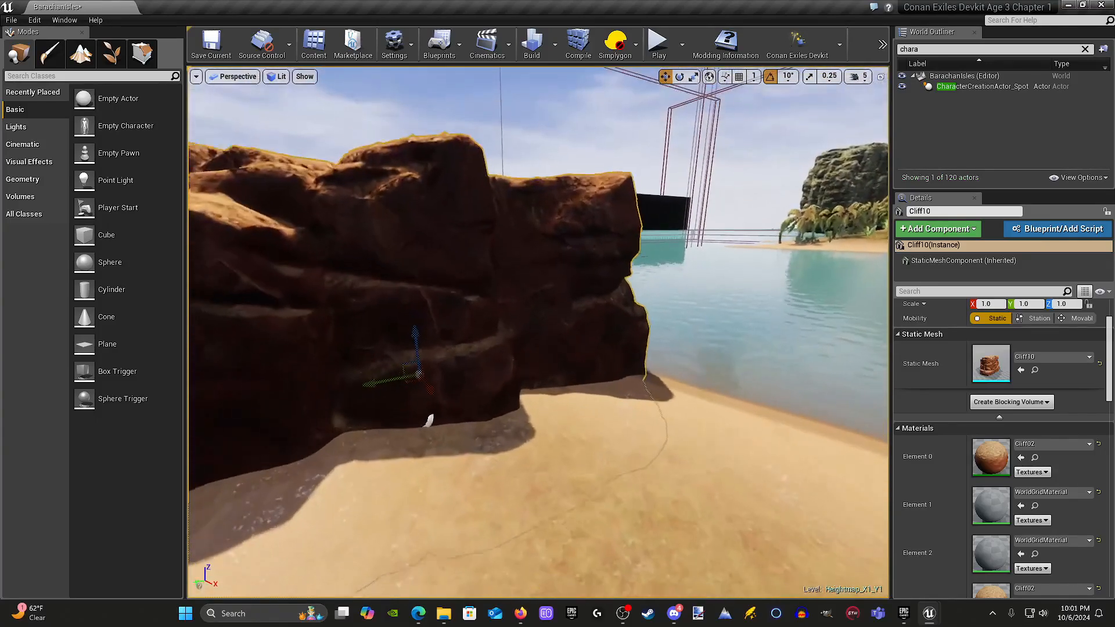
{"action": "key", "text": "Delete"}
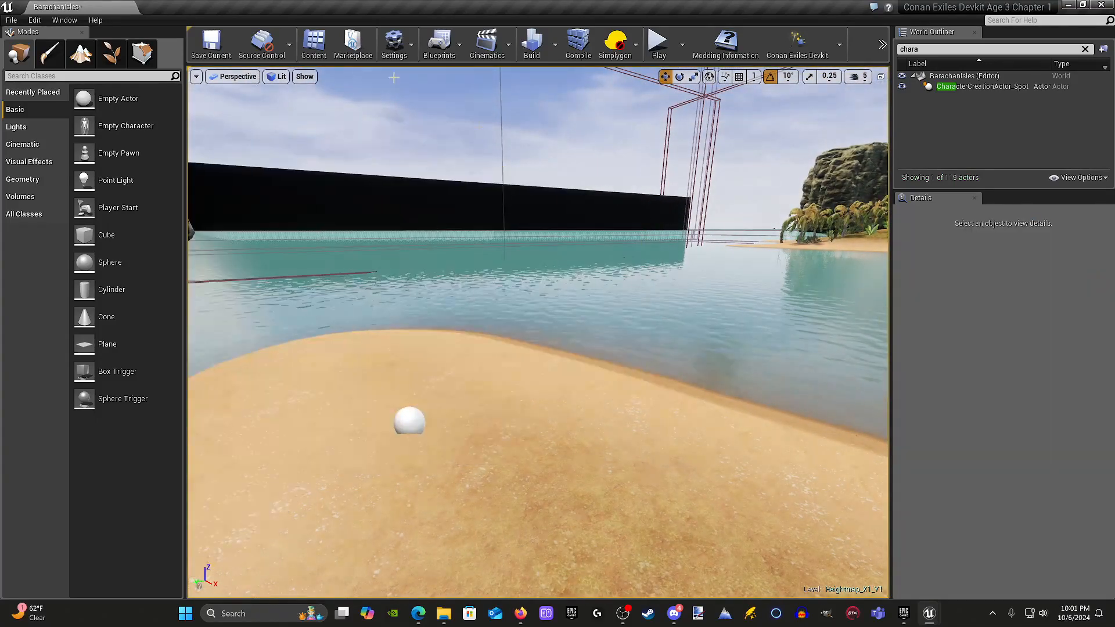
Step: Reopen the Content Browser and look through the static meshes from the conifers to the tavern interior pieces
{"action": "left_click", "coordinate": [303, 53]}
{"action": "scroll", "coordinate": [668, 261], "scroll_direction": "down", "scroll_amount": 5}
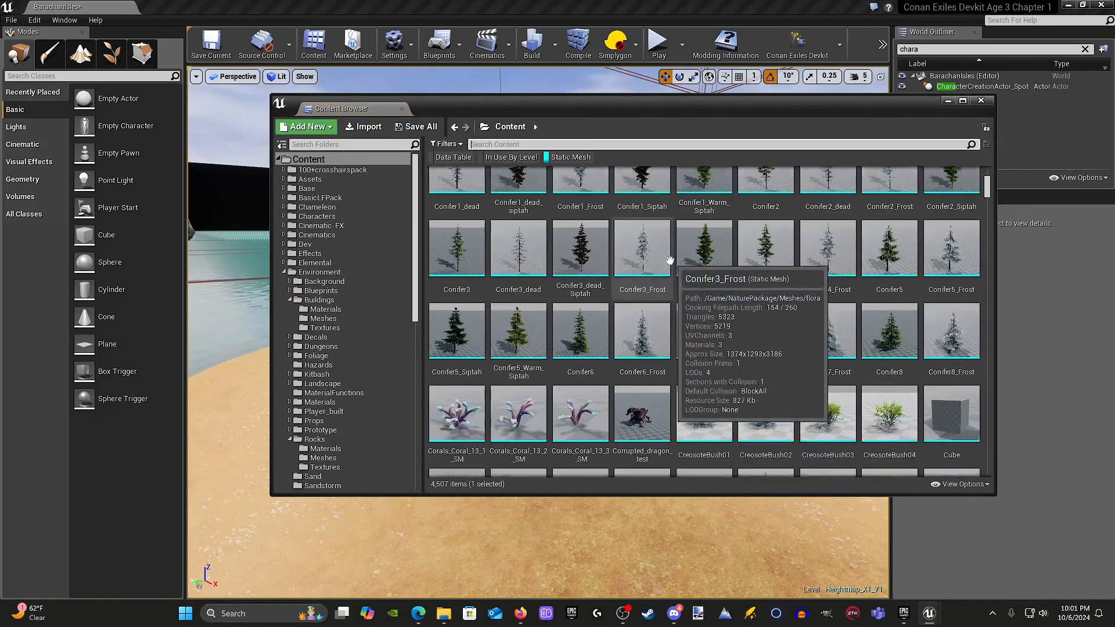
{"action": "scroll", "coordinate": [388, 260], "scroll_direction": "down", "scroll_amount": 1}
{"action": "scroll", "coordinate": [637, 292], "scroll_direction": "down", "scroll_amount": 5}
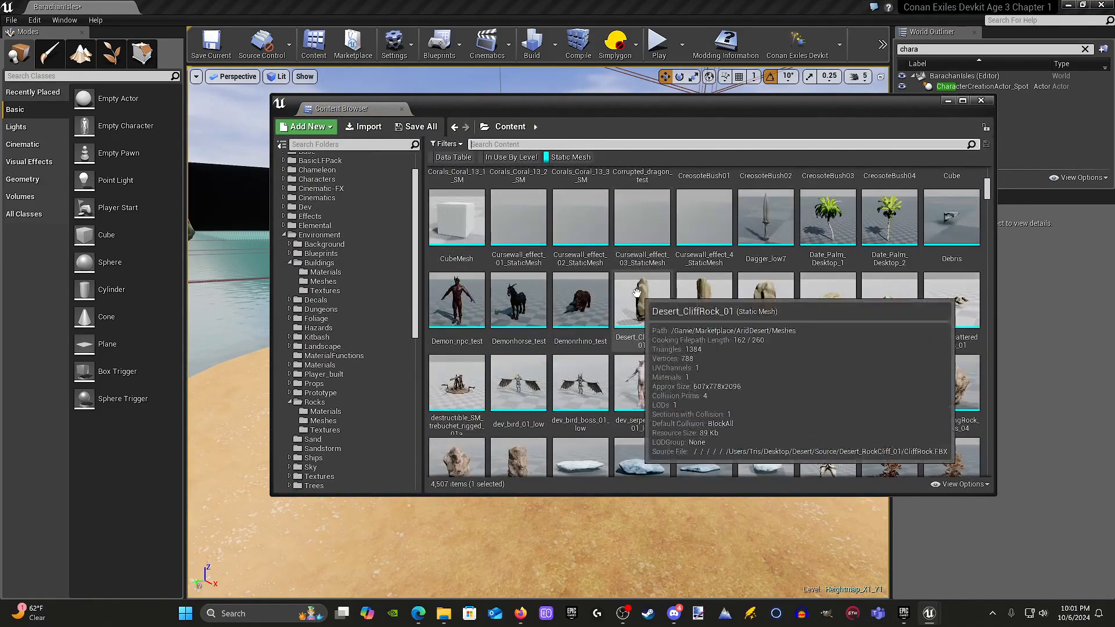
{"action": "scroll", "coordinate": [635, 291], "scroll_direction": "down", "scroll_amount": 3}
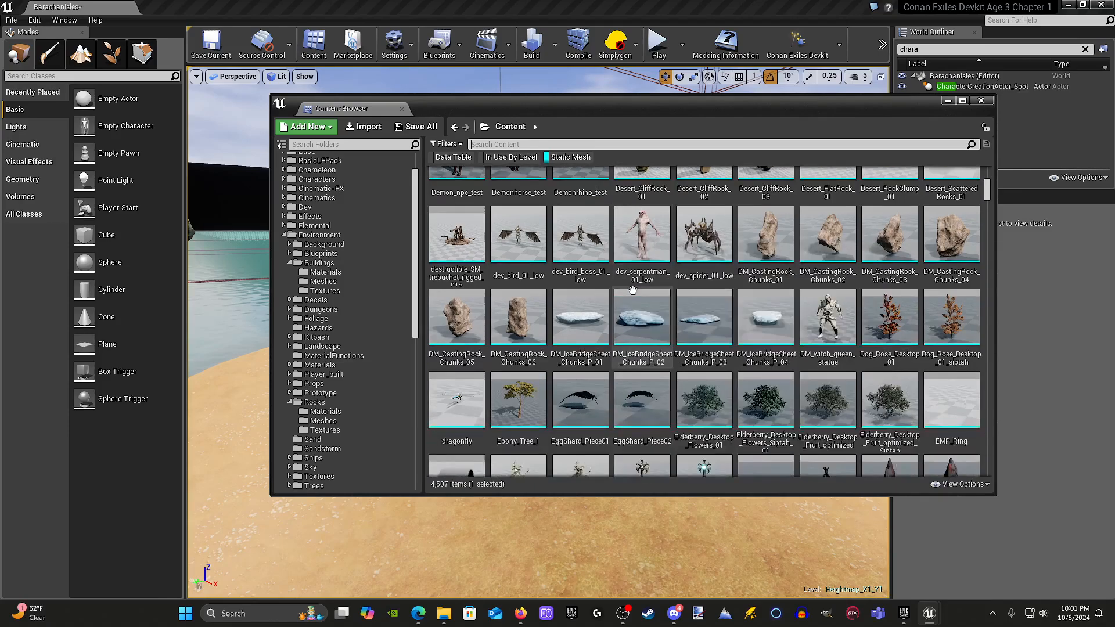
{"action": "scroll", "coordinate": [633, 289], "scroll_direction": "down", "scroll_amount": 4}
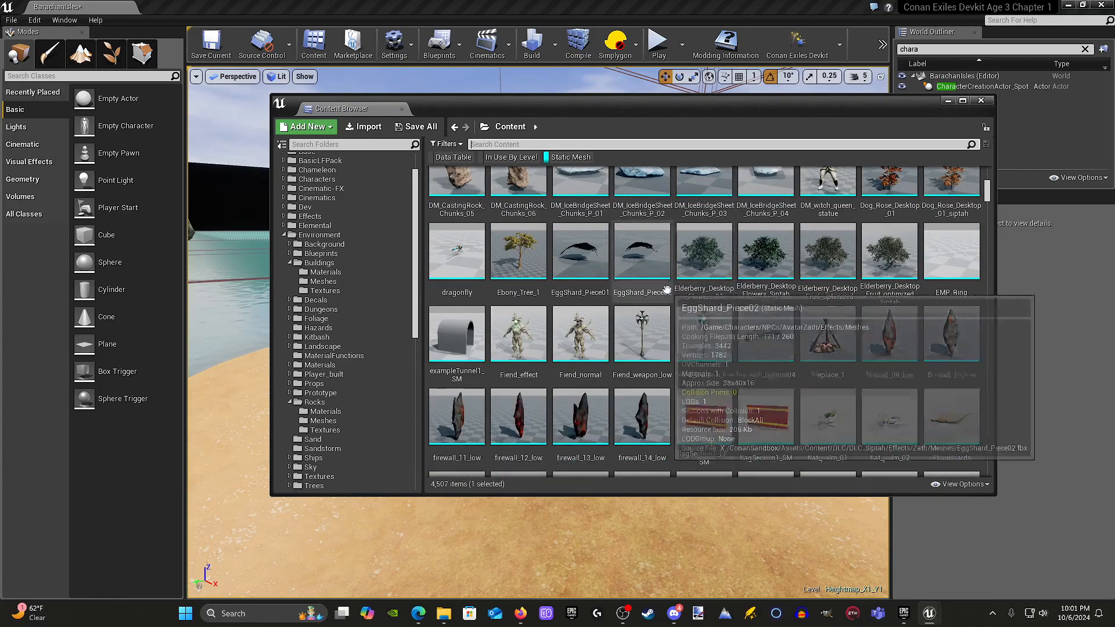
{"action": "scroll", "coordinate": [679, 290], "scroll_direction": "down", "scroll_amount": 4}
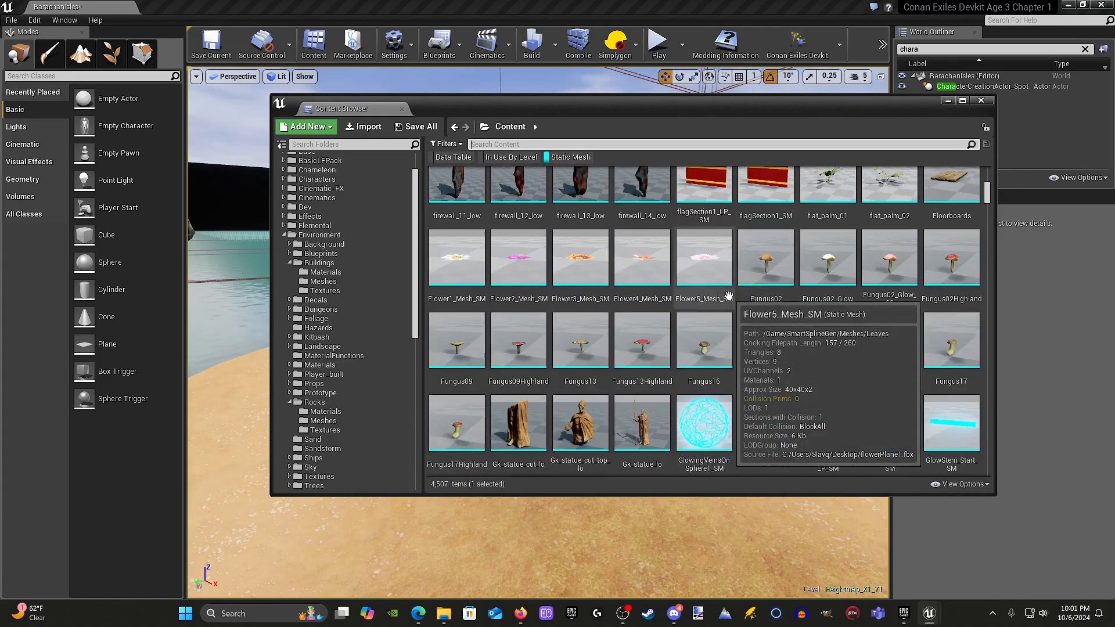
{"action": "scroll", "coordinate": [698, 296], "scroll_direction": "down", "scroll_amount": 4}
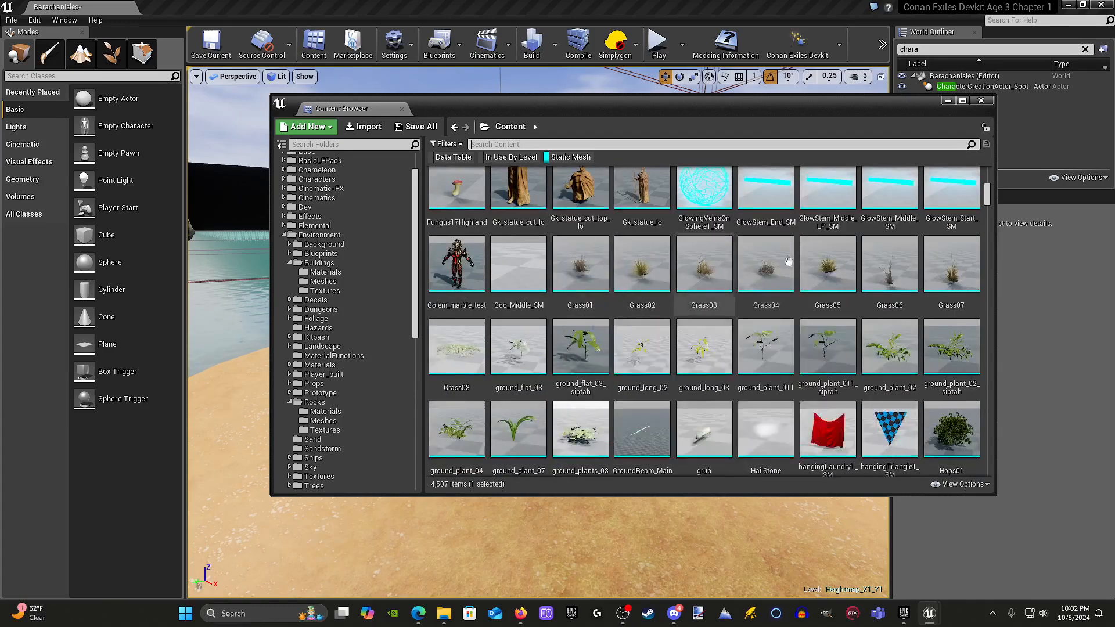
{"action": "scroll", "coordinate": [704, 296], "scroll_direction": "down", "scroll_amount": 10}
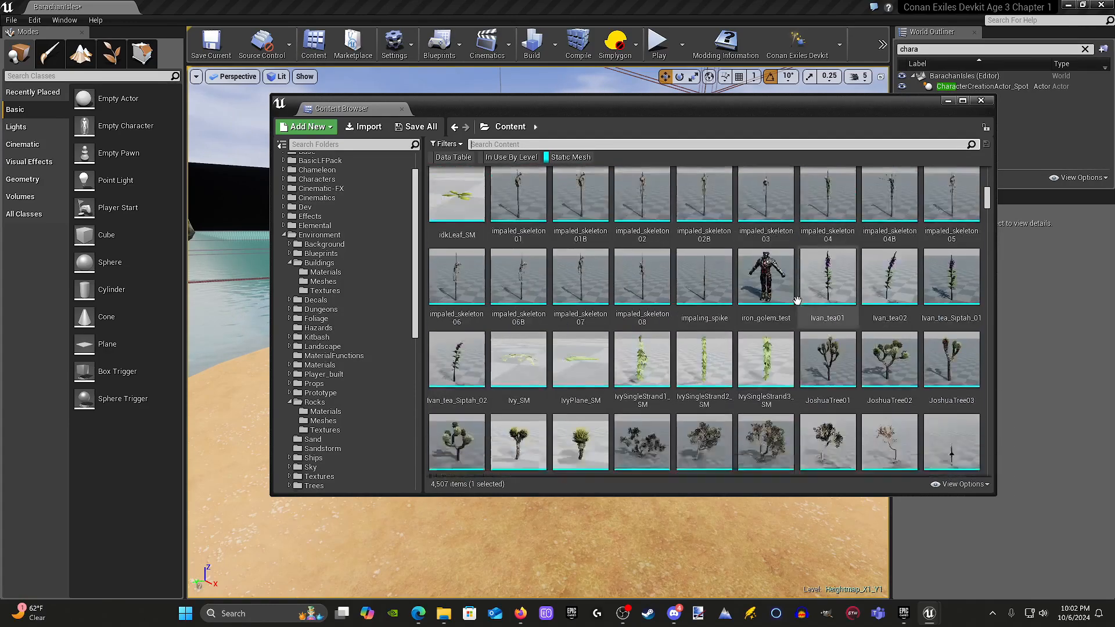
{"action": "scroll", "coordinate": [797, 299], "scroll_direction": "down", "scroll_amount": 20}
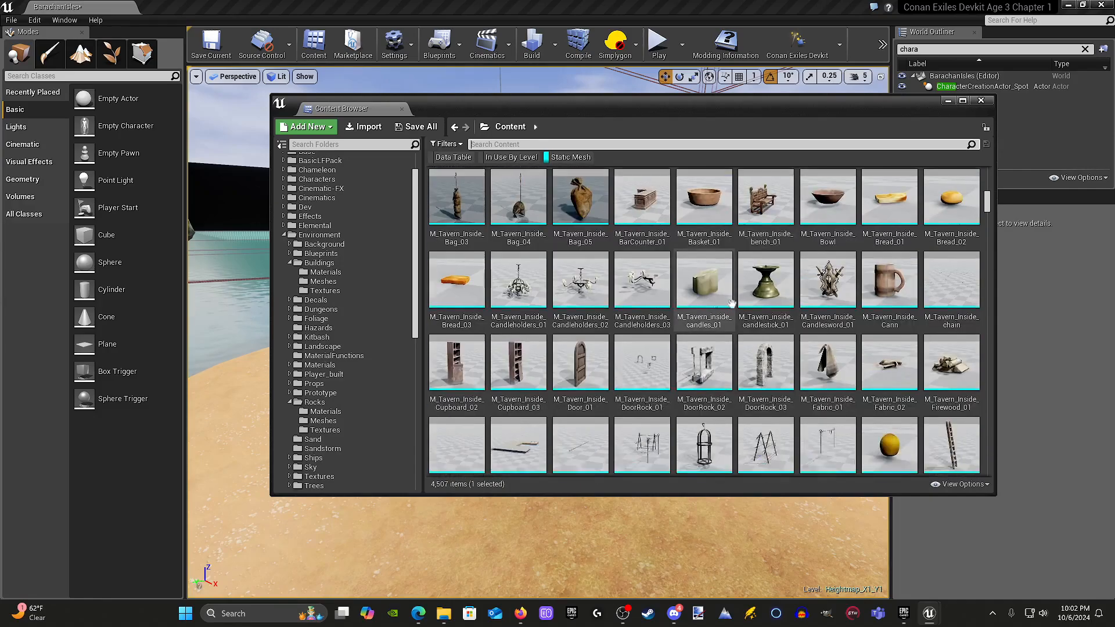
Step: Examine the M_Tavern_Inside meshes, including the pillar modules, furniture and tableware
{"action": "scroll", "coordinate": [664, 300], "scroll_direction": "down", "scroll_amount": 5}
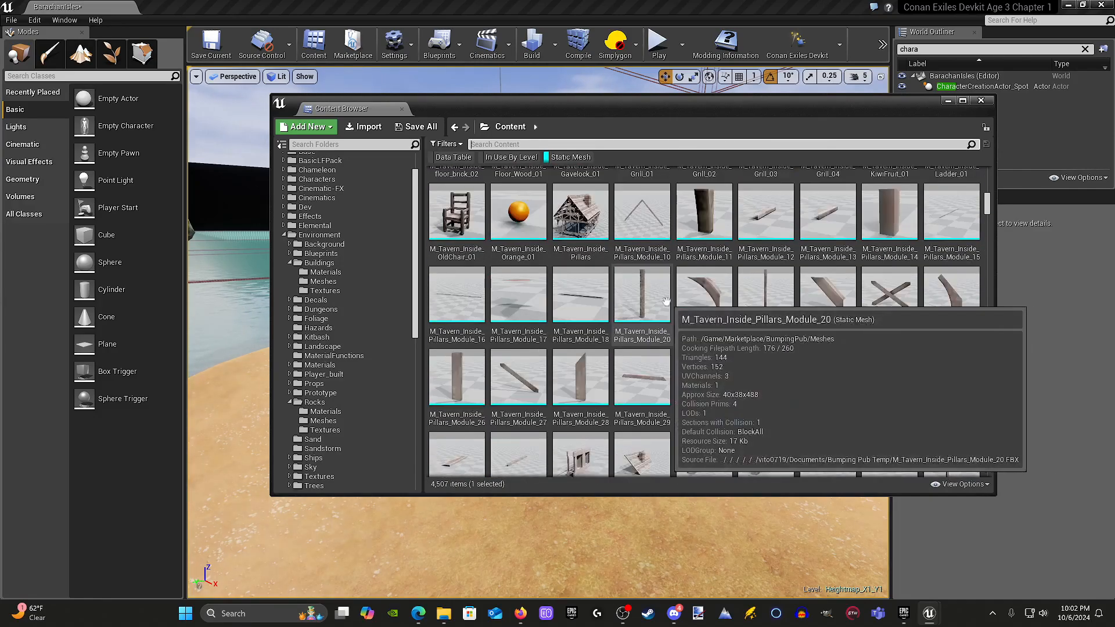
{"action": "scroll", "coordinate": [666, 300], "scroll_direction": "up", "scroll_amount": 5}
{"action": "scroll", "coordinate": [666, 300], "scroll_direction": "up", "scroll_amount": 2}
{"action": "scroll", "coordinate": [755, 317], "scroll_direction": "down", "scroll_amount": 3}
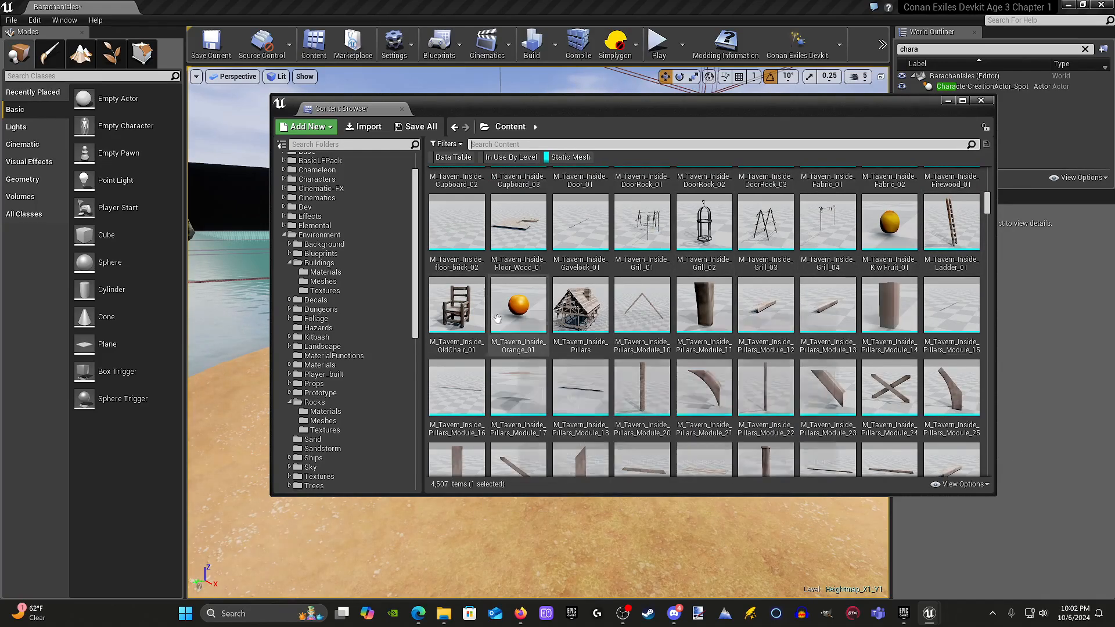
{"action": "scroll", "coordinate": [843, 314], "scroll_direction": "down", "scroll_amount": 5}
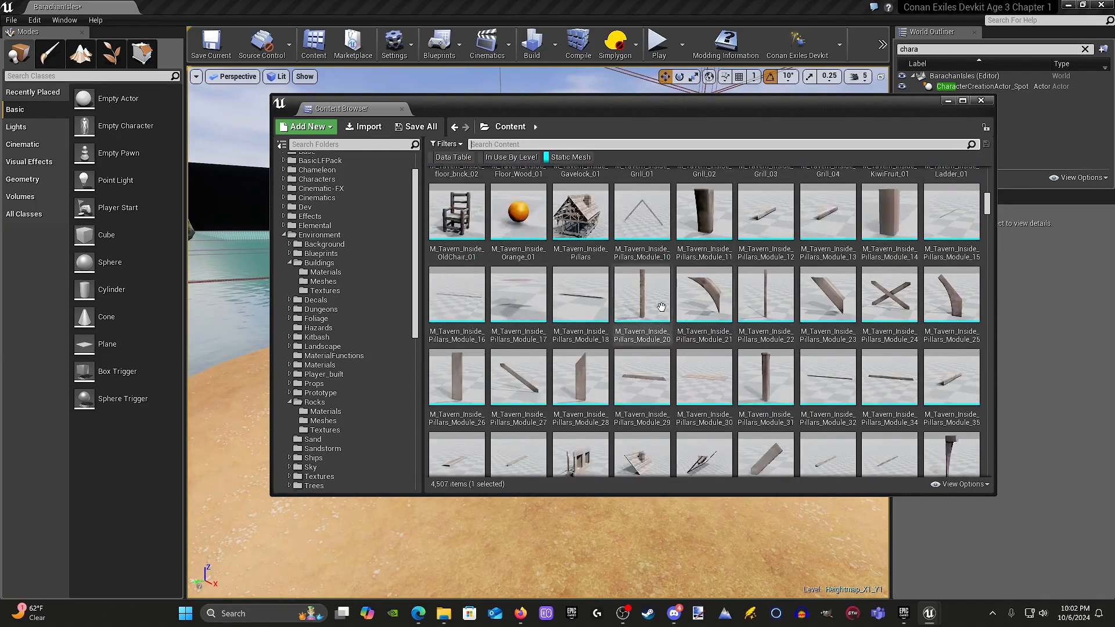
{"action": "scroll", "coordinate": [612, 304], "scroll_direction": "down", "scroll_amount": 3}
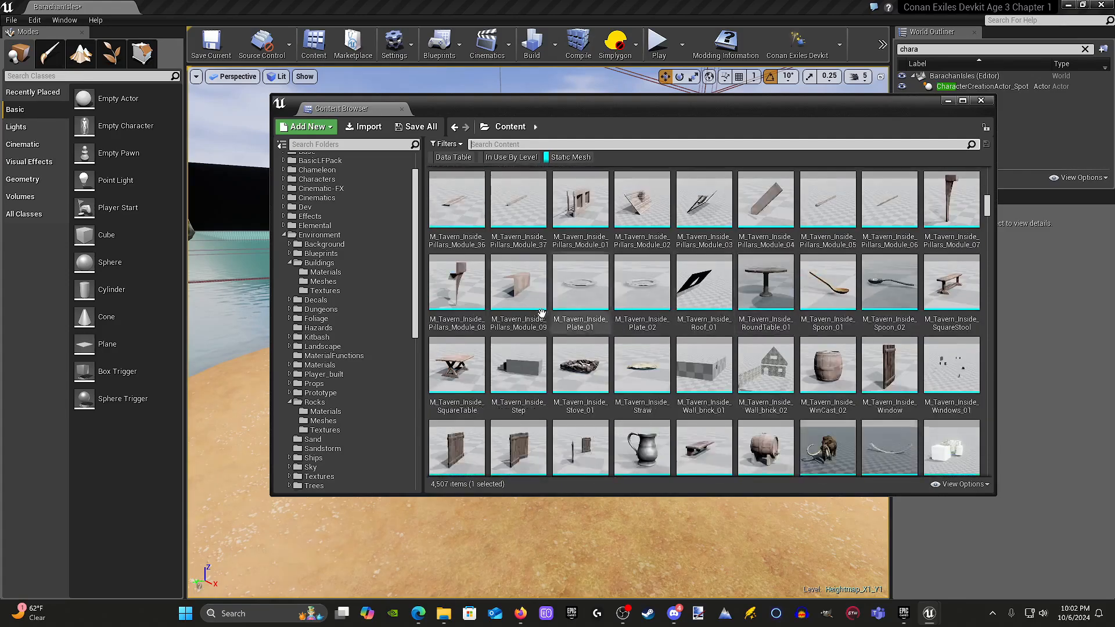
Step: Move and enlarge the Content Browser window, and review the M_Tavern_Inside pillar, furniture and window meshes
{"action": "left_click_drag", "start_coordinate": [756, 119], "coordinate": [709, 107]}
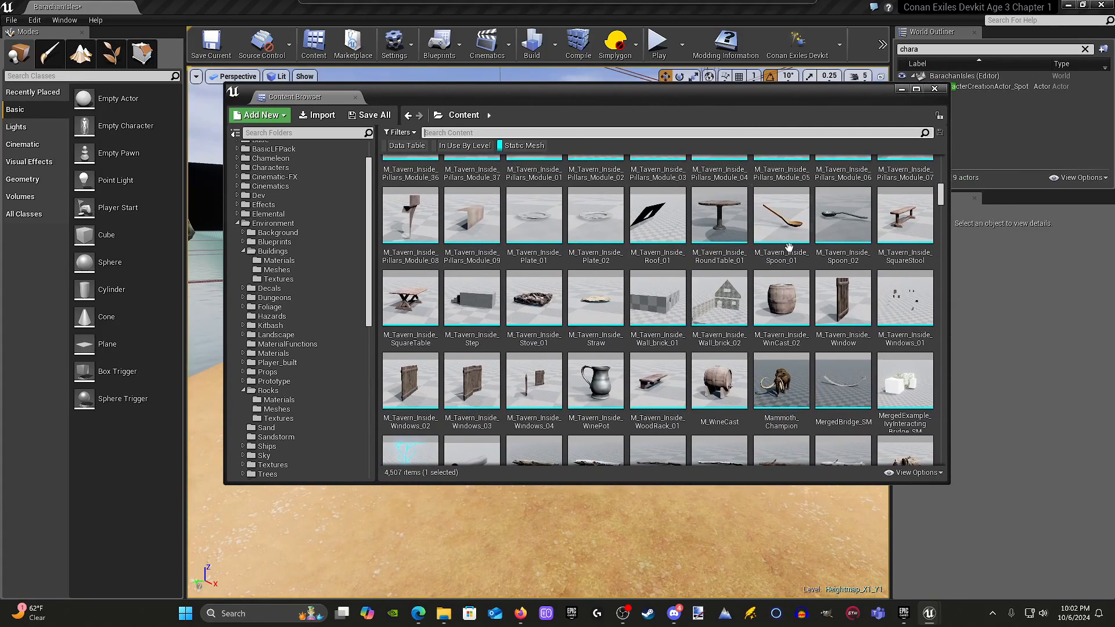
{"action": "left_click_drag", "start_coordinate": [948, 482], "coordinate": [1016, 557]}
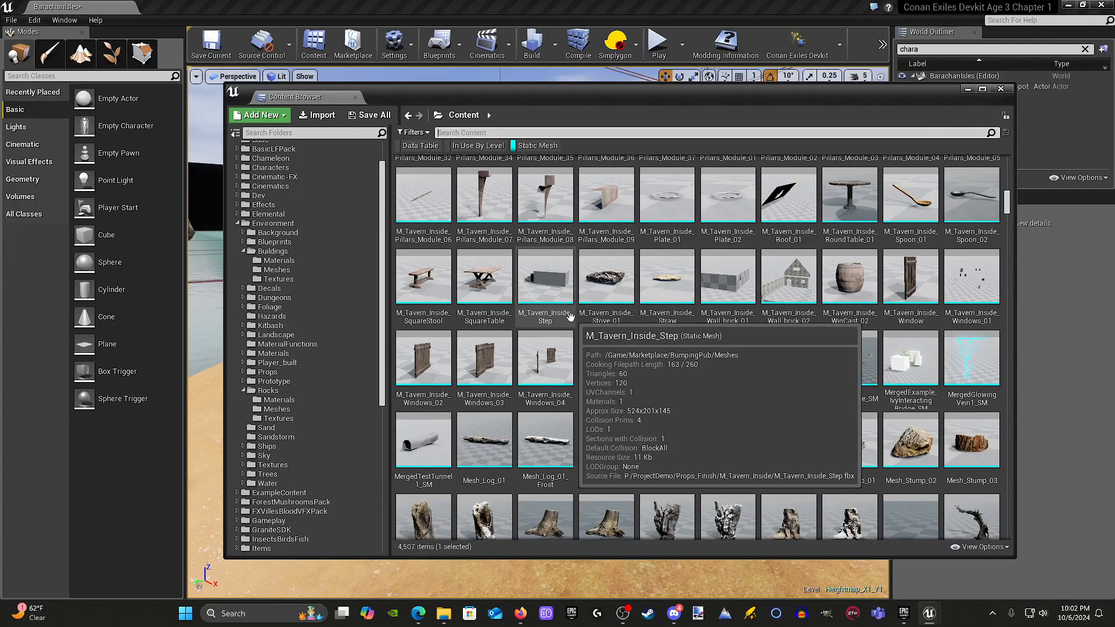
{"action": "scroll", "coordinate": [571, 290], "scroll_direction": "up", "scroll_amount": 1}
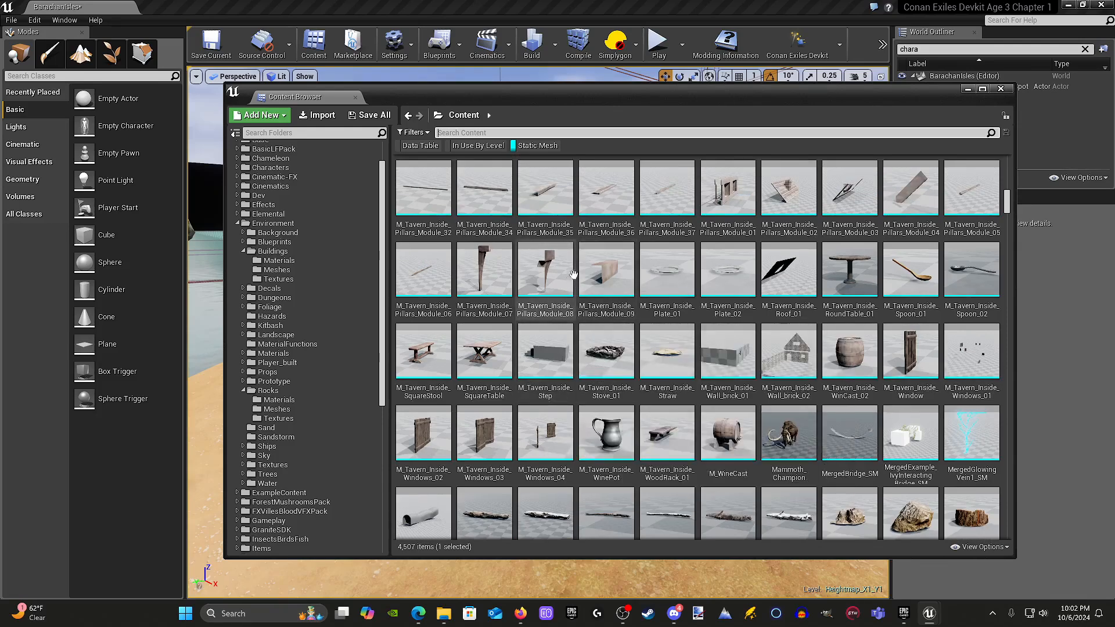
{"action": "scroll", "coordinate": [782, 268], "scroll_direction": "up", "scroll_amount": 1}
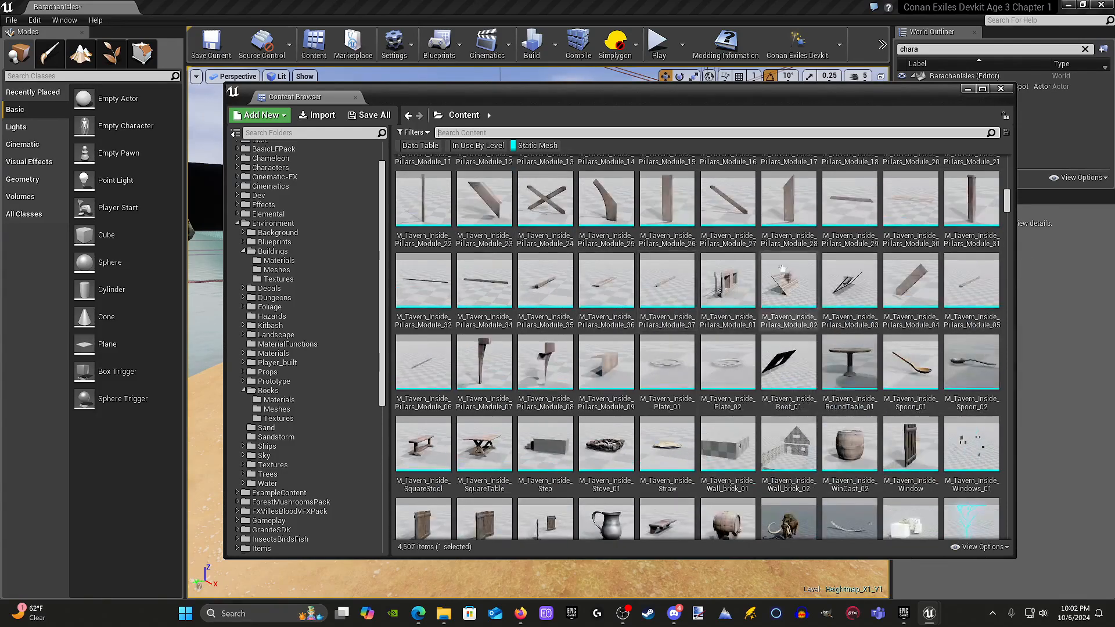
{"action": "scroll", "coordinate": [610, 215], "scroll_direction": "up", "scroll_amount": 1}
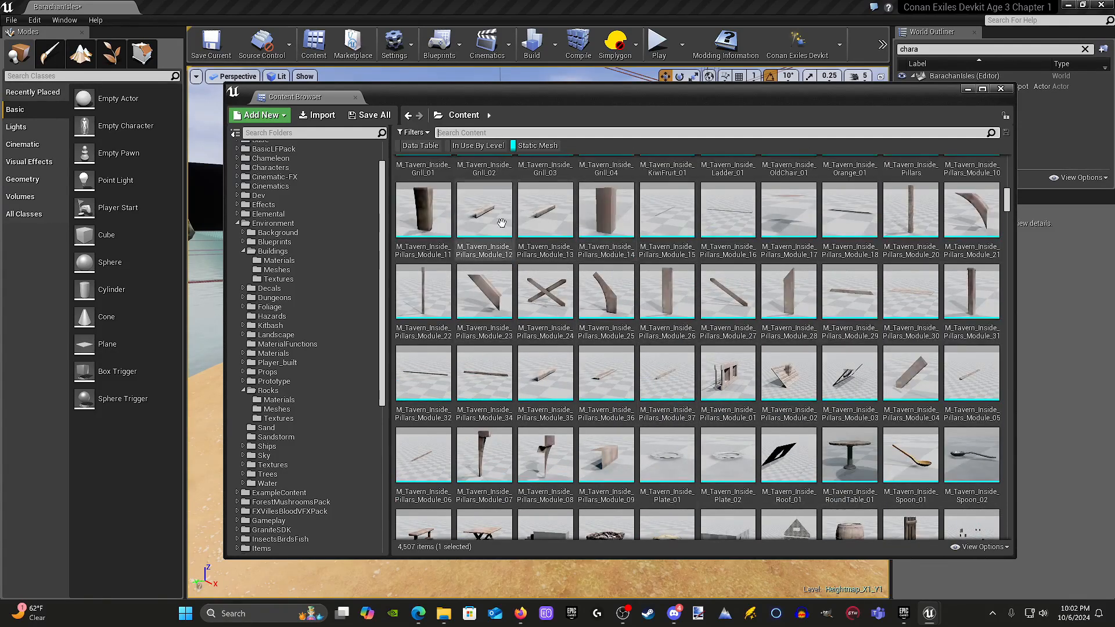
{"action": "scroll", "coordinate": [802, 386], "scroll_direction": "down", "scroll_amount": 4}
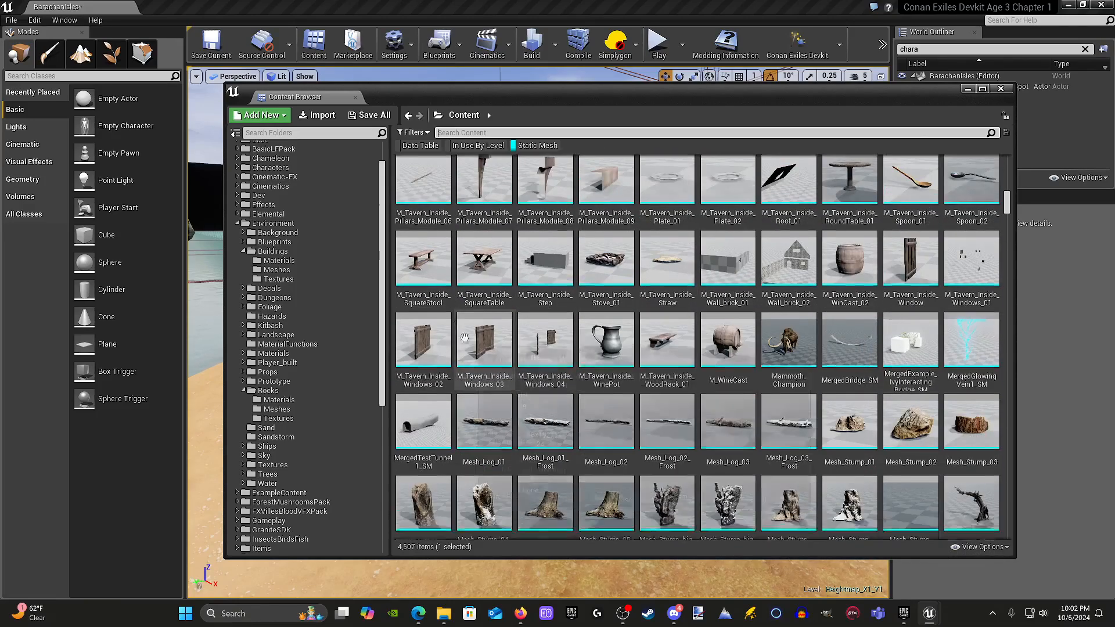
{"action": "scroll", "coordinate": [725, 401], "scroll_direction": "up", "scroll_amount": 2}
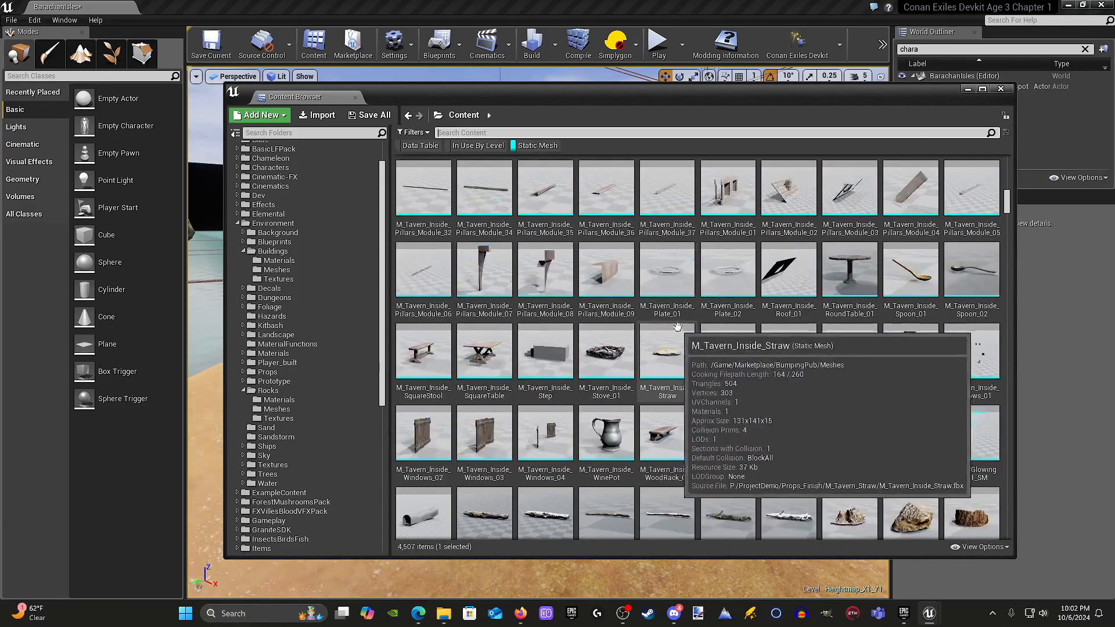
Step: Look through the static meshes from the logs and stumps past the palms, cacti and one-handed weapons to the treasure props
{"action": "scroll", "coordinate": [623, 397], "scroll_direction": "down", "scroll_amount": 6}
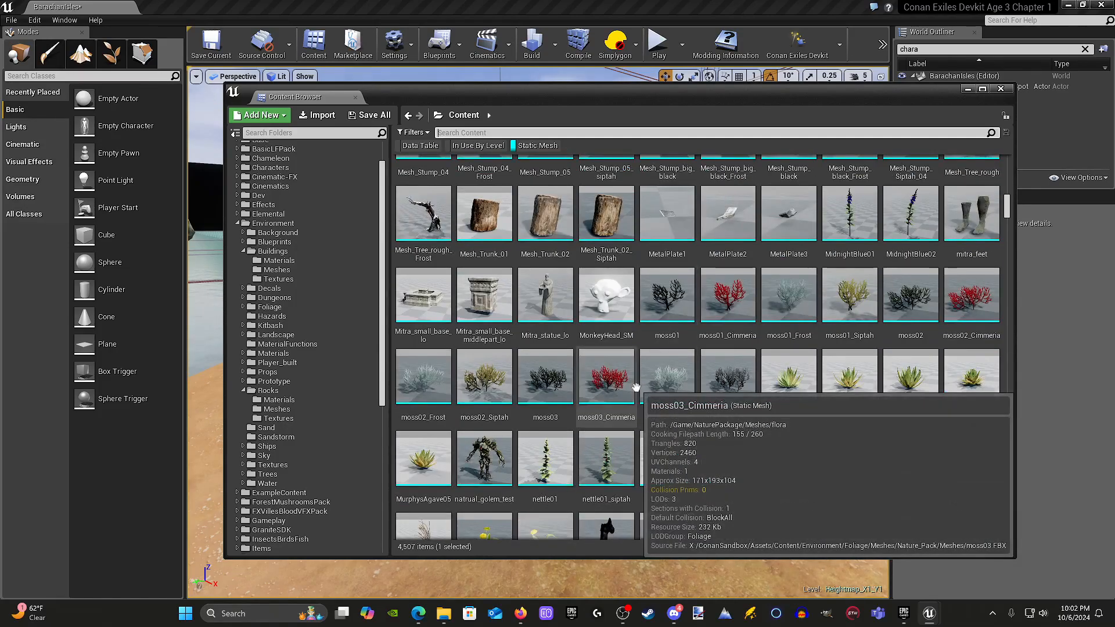
{"action": "scroll", "coordinate": [636, 387], "scroll_direction": "down", "scroll_amount": 12}
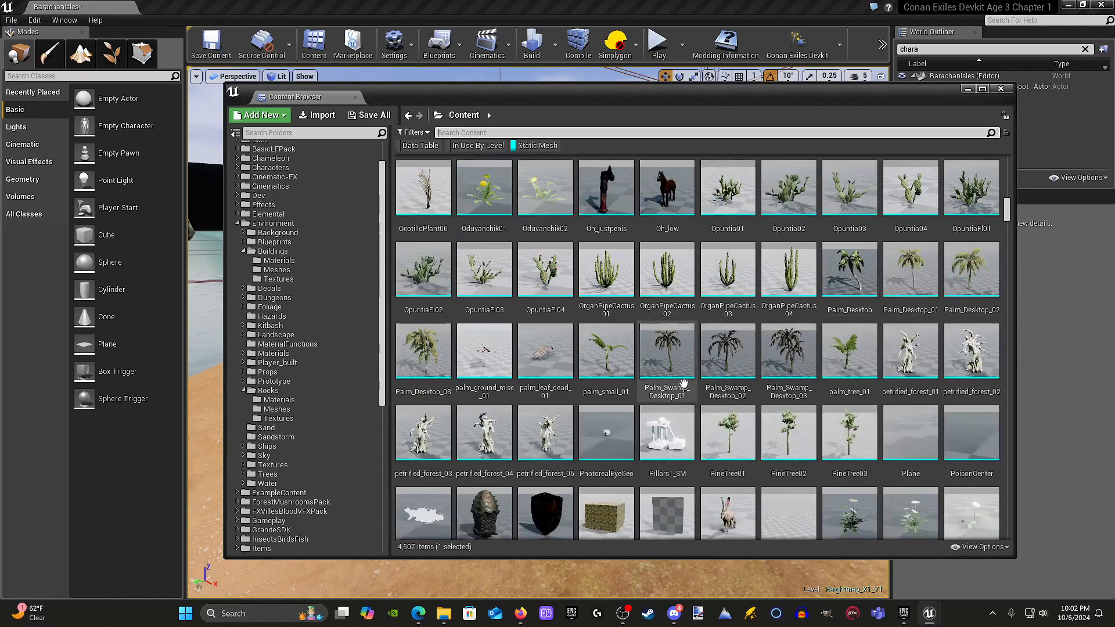
{"action": "scroll", "coordinate": [685, 383], "scroll_direction": "down", "scroll_amount": 15}
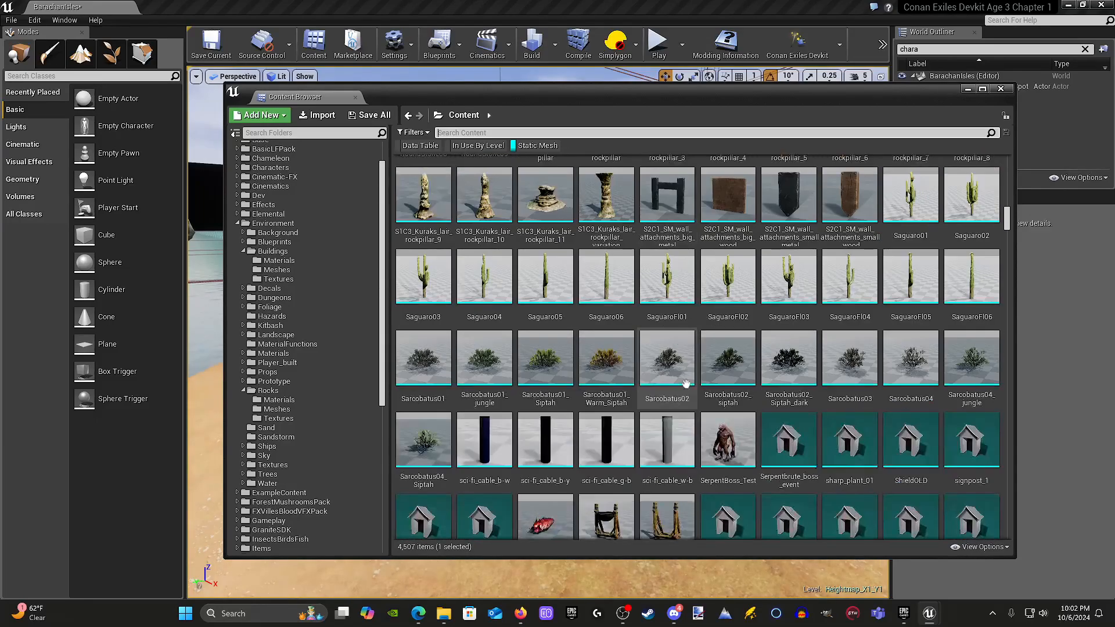
{"action": "scroll", "coordinate": [685, 384], "scroll_direction": "down", "scroll_amount": 15}
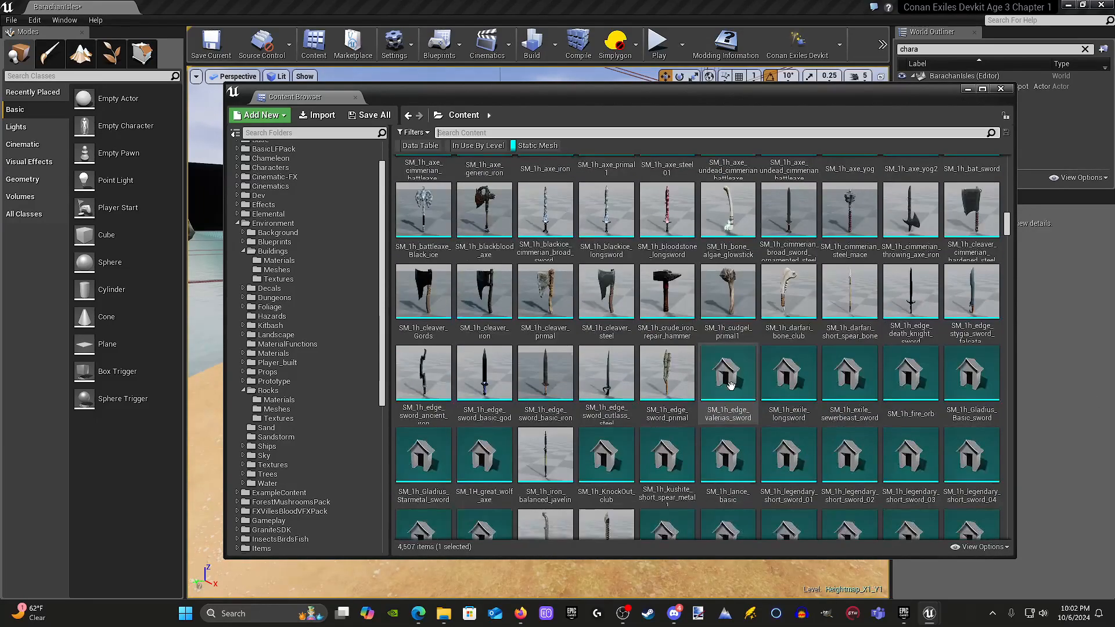
{"action": "scroll", "coordinate": [711, 398], "scroll_direction": "down", "scroll_amount": 3}
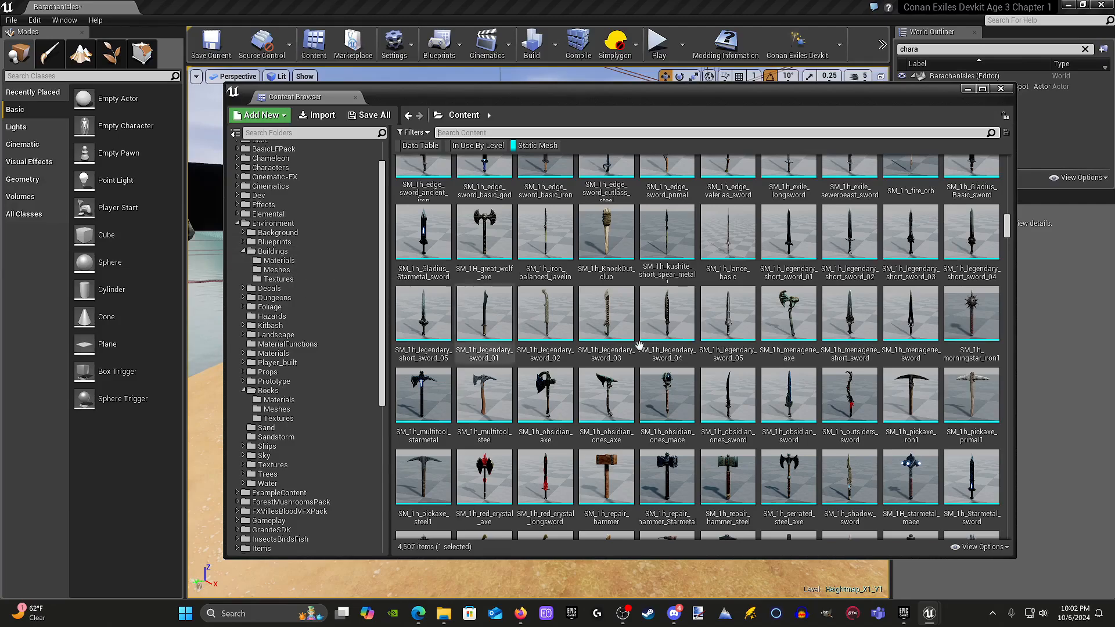
{"action": "scroll", "coordinate": [639, 346], "scroll_direction": "down", "scroll_amount": 10}
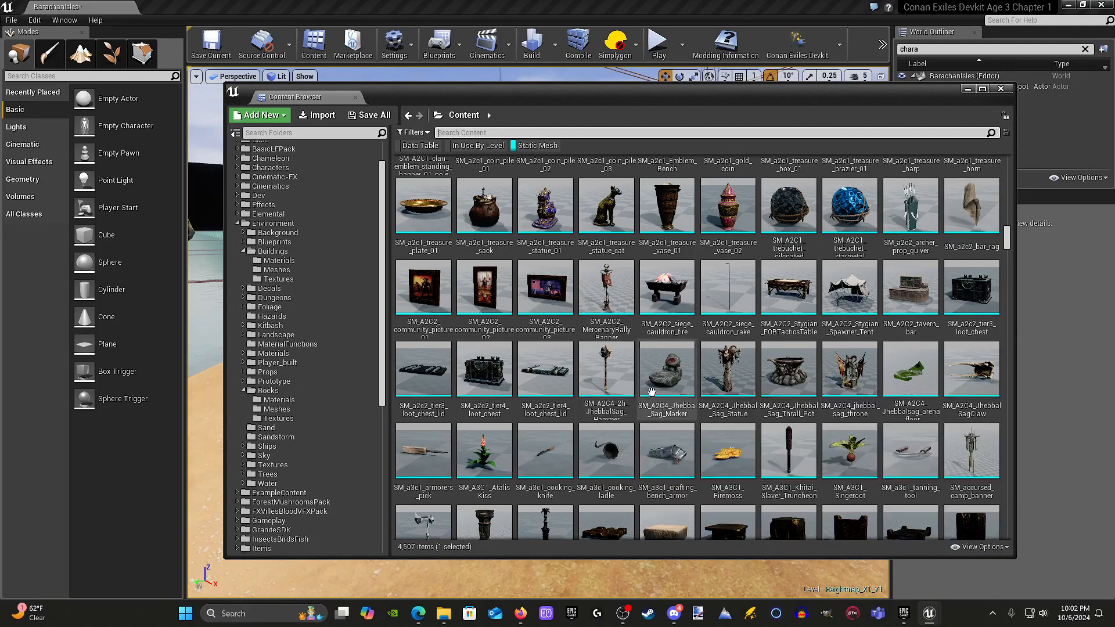
{"action": "scroll", "coordinate": [789, 422], "scroll_direction": "down", "scroll_amount": 1}
{"action": "scroll", "coordinate": [789, 422], "scroll_direction": "down", "scroll_amount": 2}
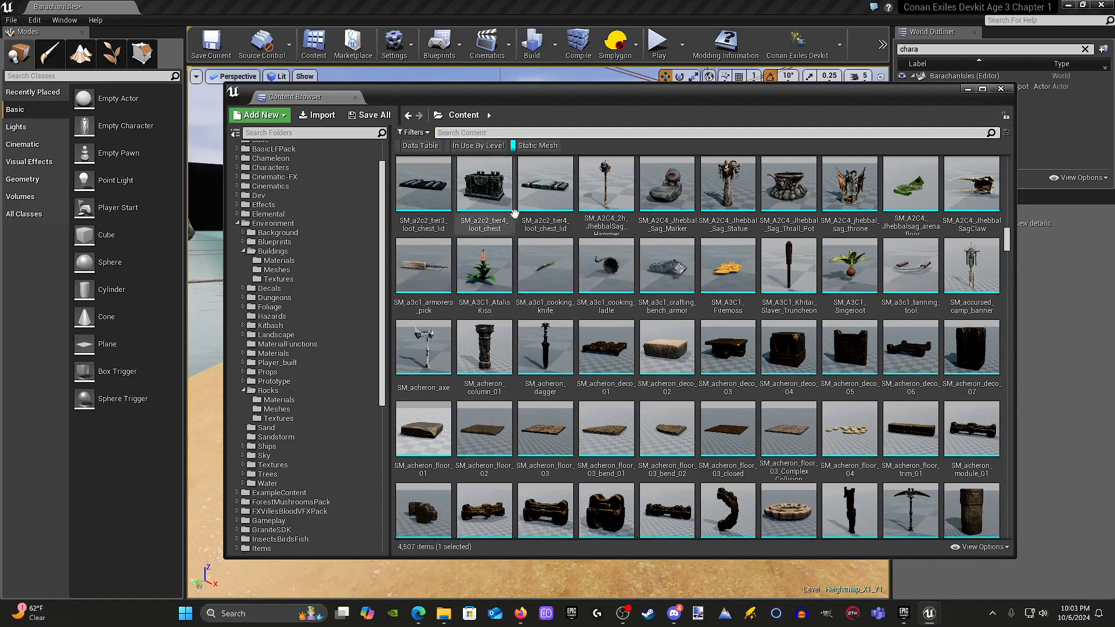
Step: Examine the static meshes from the Acheron pieces through the alchemy placeables and altars to the anchors, animal trophies and archery target
{"action": "scroll", "coordinate": [514, 214], "scroll_direction": "down", "scroll_amount": 5}
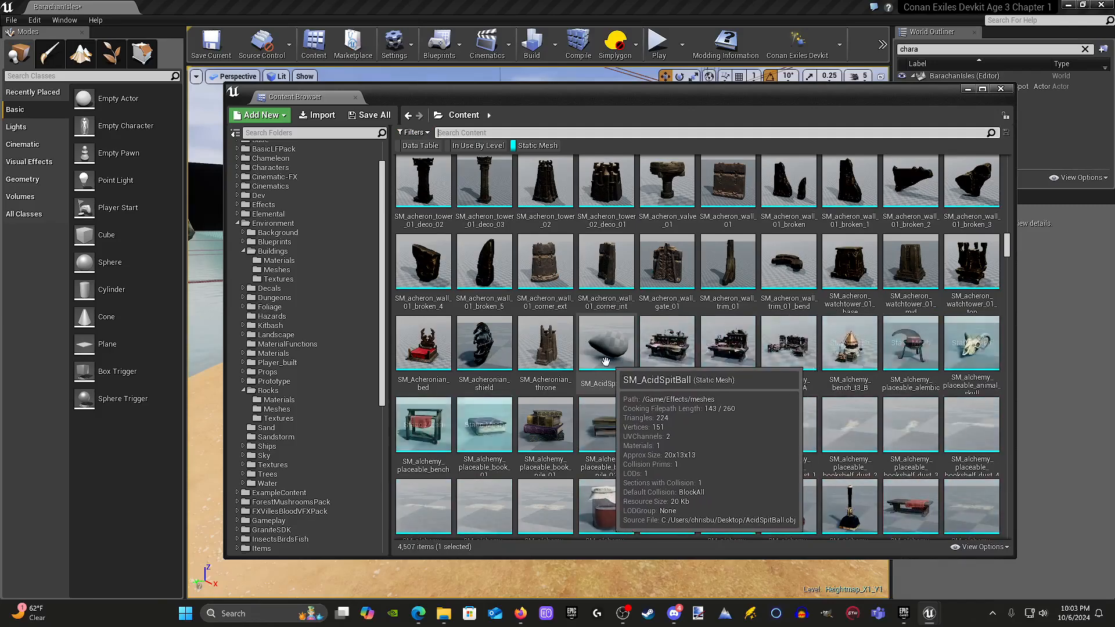
{"action": "scroll", "coordinate": [605, 361], "scroll_direction": "down", "scroll_amount": 4}
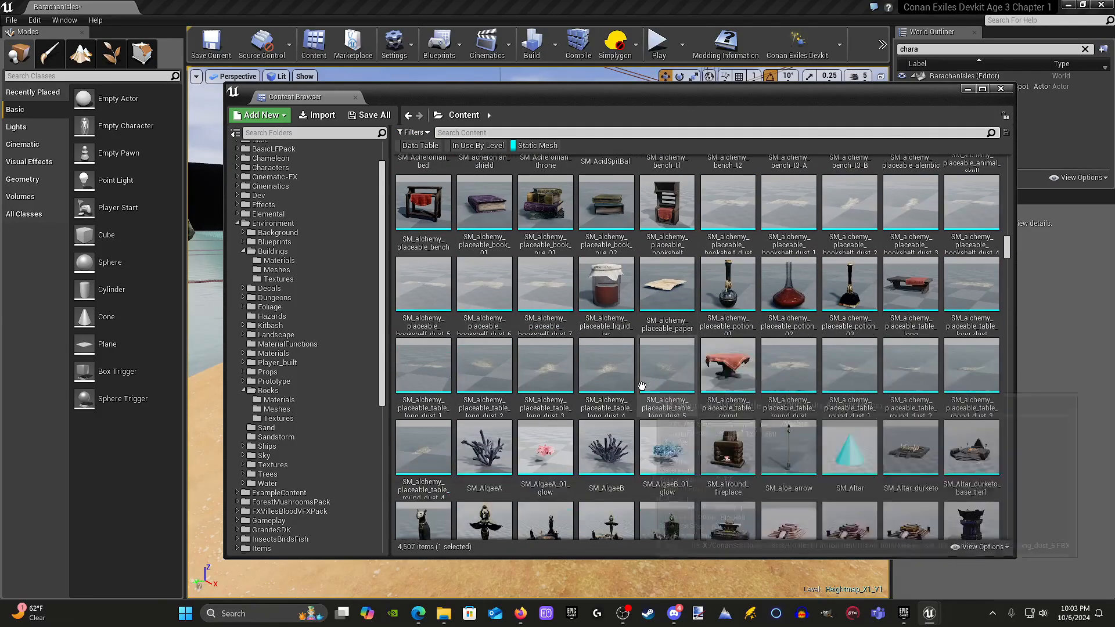
{"action": "scroll", "coordinate": [642, 386], "scroll_direction": "down", "scroll_amount": 2}
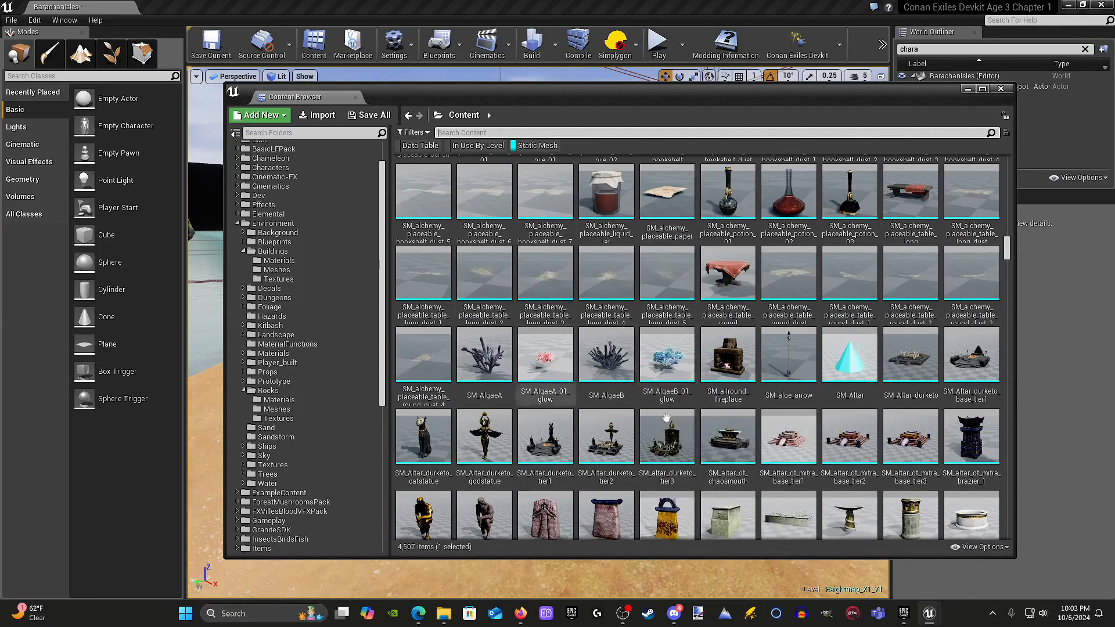
{"action": "scroll", "coordinate": [667, 418], "scroll_direction": "down", "scroll_amount": 5}
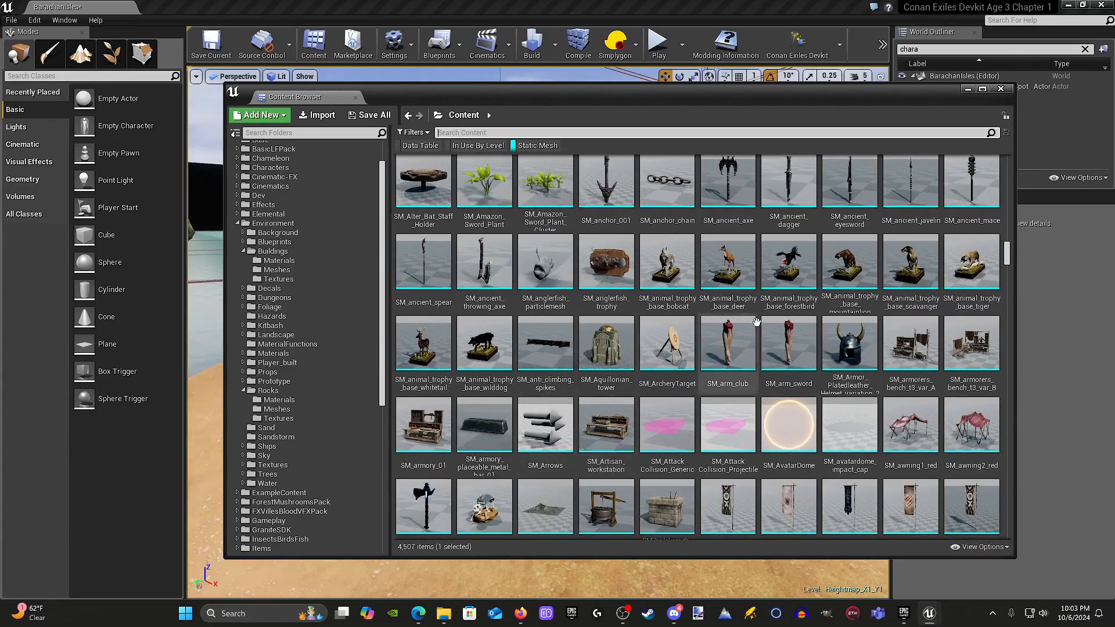
{"action": "scroll", "coordinate": [775, 403], "scroll_direction": "down", "scroll_amount": 2}
{"action": "scroll", "coordinate": [597, 394], "scroll_direction": "up", "scroll_amount": 3}
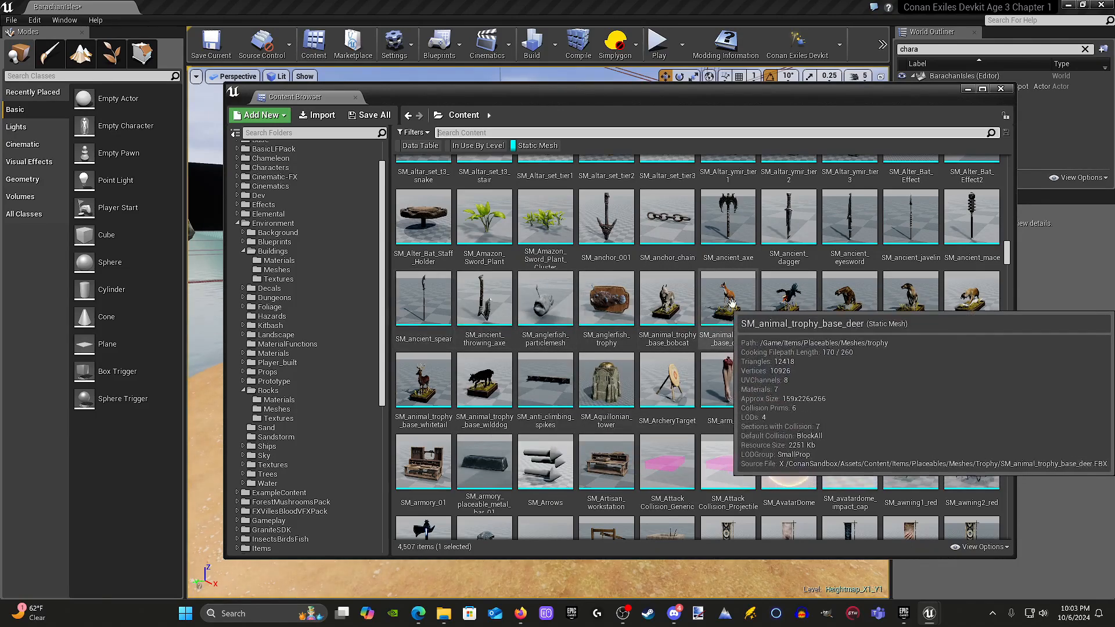
{"action": "scroll", "coordinate": [695, 346], "scroll_direction": "down", "scroll_amount": 1}
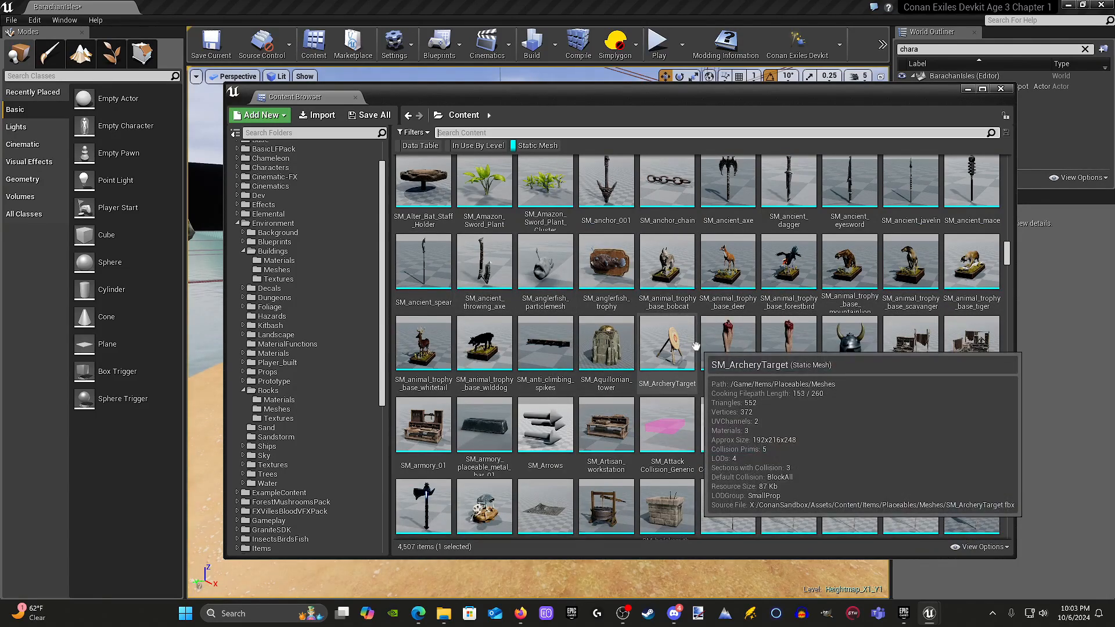
{"action": "mouse_move", "coordinate": [766, 361]}
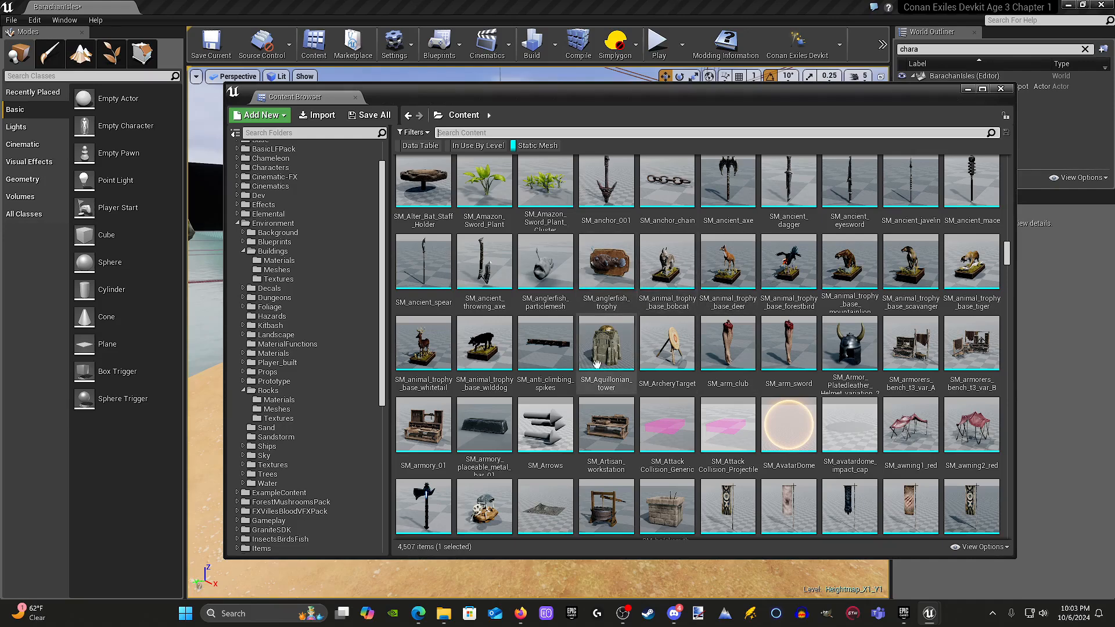
Step: Look through the static meshes from the awnings, barrels and bedrolls past the ship wreck parts and cliffs to the crates and crystals
{"action": "scroll", "coordinate": [725, 362], "scroll_direction": "down", "scroll_amount": 3}
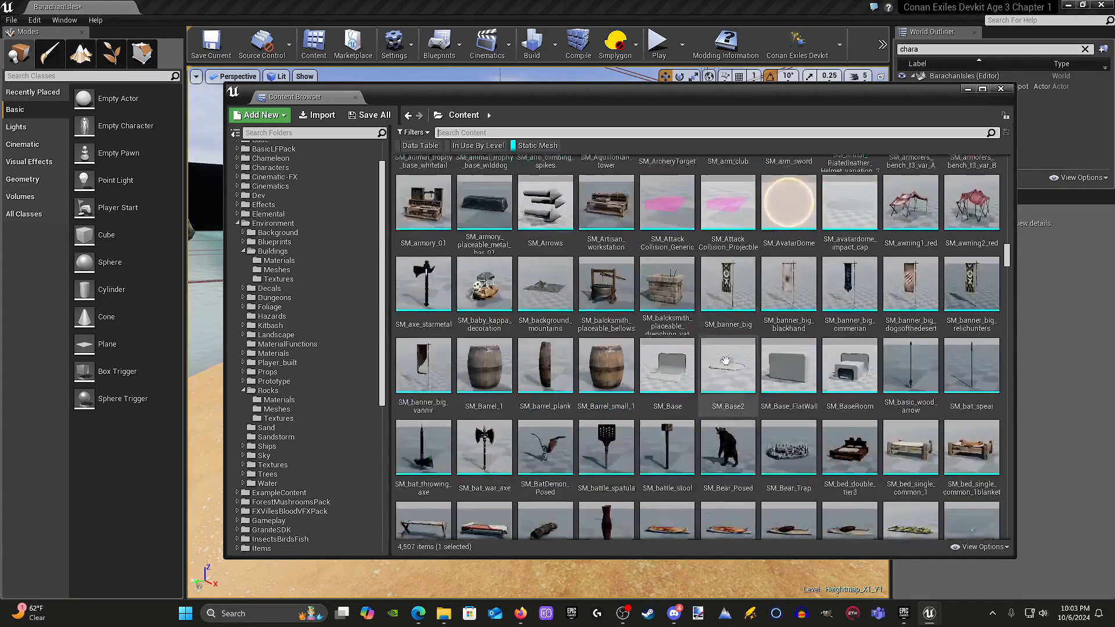
{"action": "scroll", "coordinate": [725, 361], "scroll_direction": "down", "scroll_amount": 4}
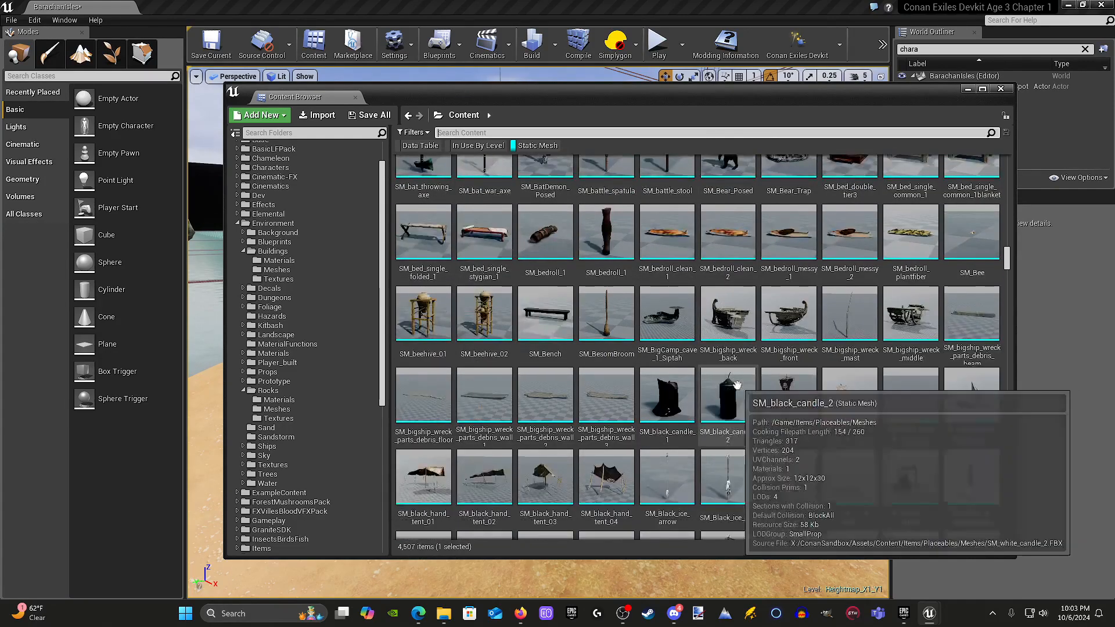
{"action": "scroll", "coordinate": [736, 384], "scroll_direction": "down", "scroll_amount": 1}
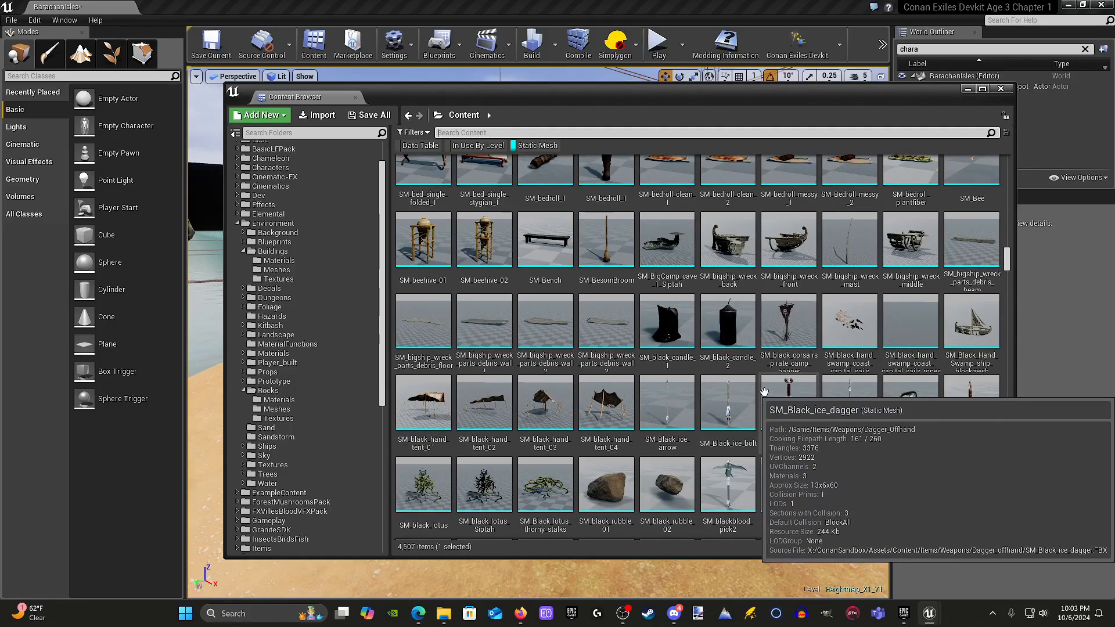
{"action": "scroll", "coordinate": [764, 391], "scroll_direction": "down", "scroll_amount": 2}
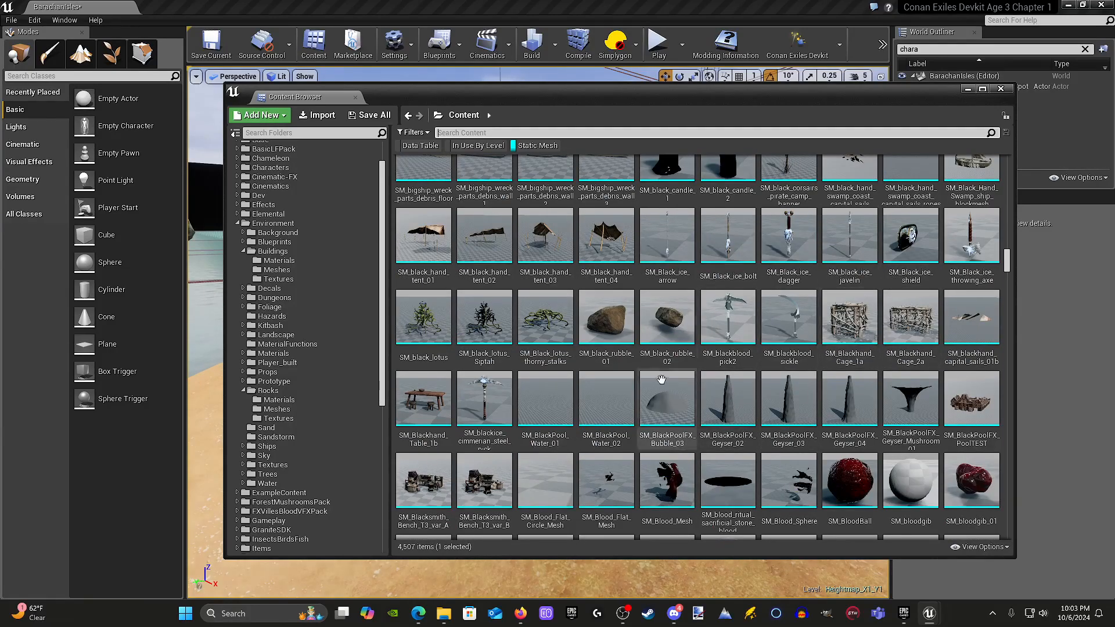
{"action": "scroll", "coordinate": [662, 383], "scroll_direction": "down", "scroll_amount": 10}
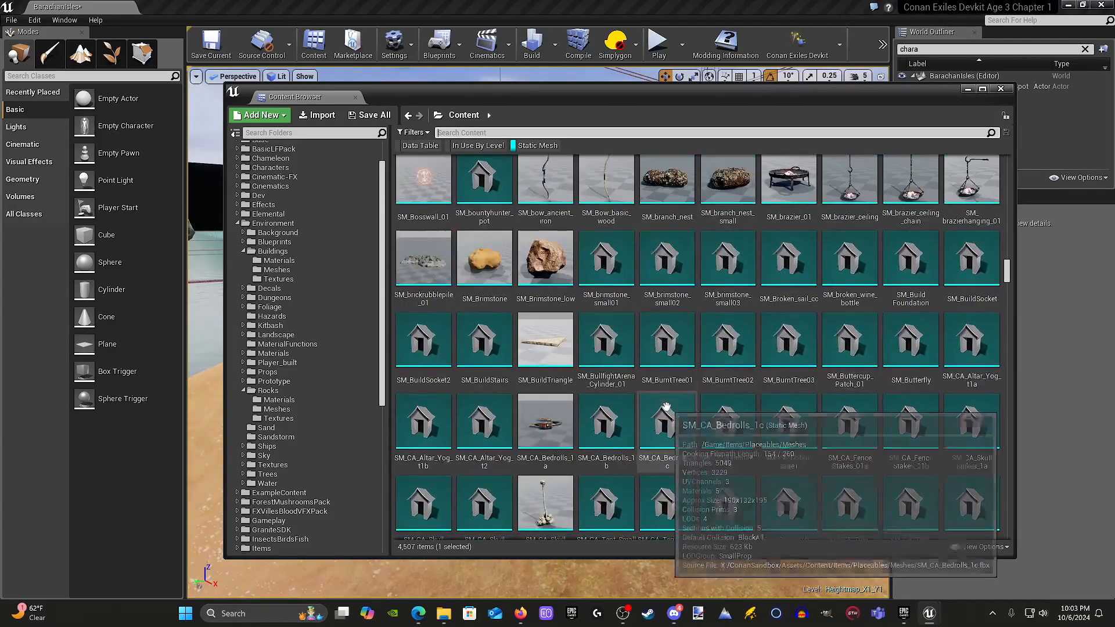
{"action": "scroll", "coordinate": [667, 407], "scroll_direction": "down", "scroll_amount": 15}
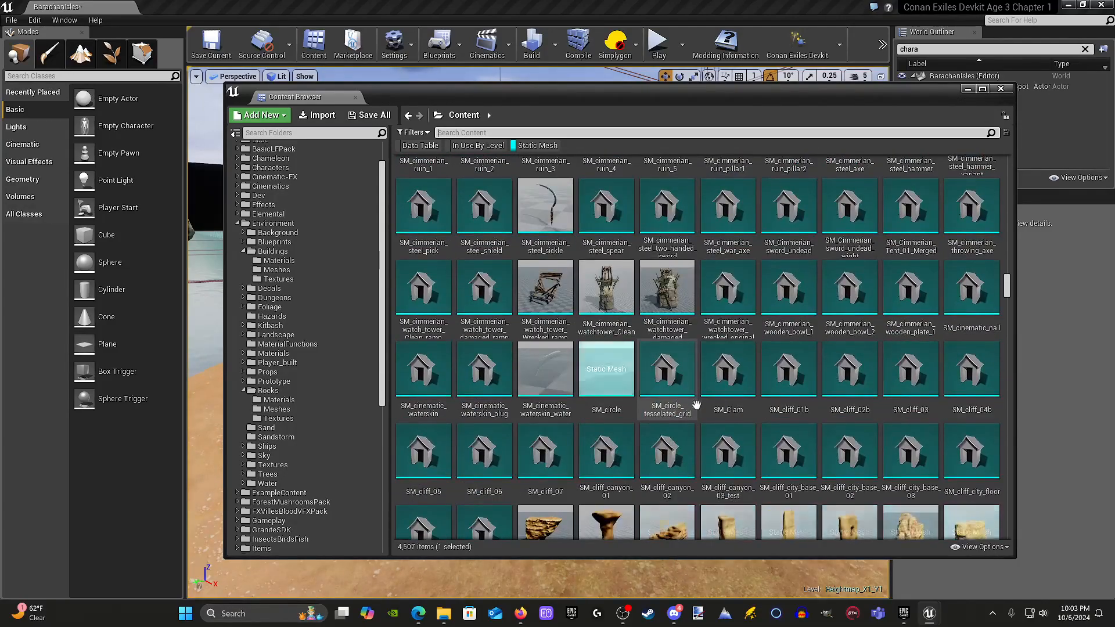
{"action": "scroll", "coordinate": [700, 406], "scroll_direction": "down", "scroll_amount": 8}
{"action": "scroll", "coordinate": [702, 405], "scroll_direction": "down", "scroll_amount": 3}
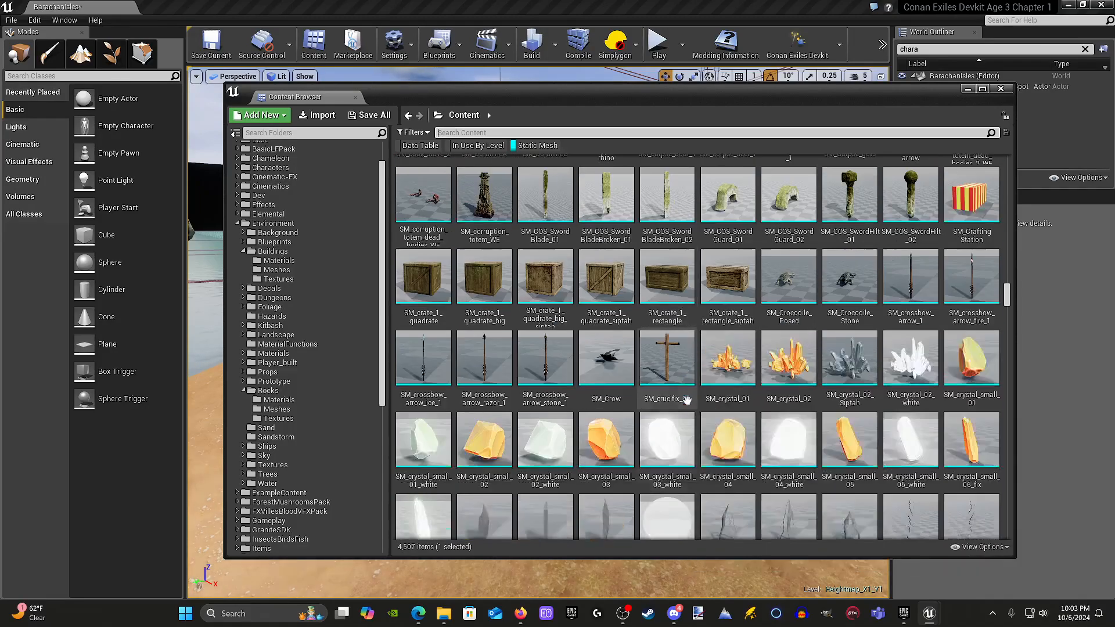
Step: Examine the static meshes from the crystals past the Dagon, dead tree, dungeon and elevator pieces to the ferns
{"action": "scroll", "coordinate": [676, 400], "scroll_direction": "down", "scroll_amount": 2}
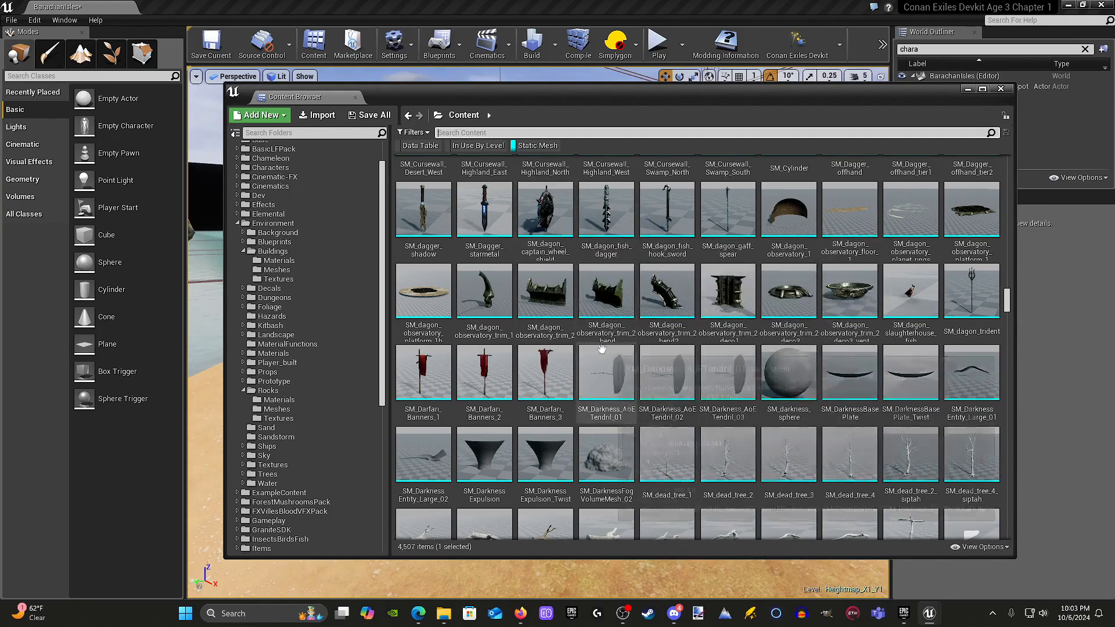
{"action": "scroll", "coordinate": [656, 348], "scroll_direction": "down", "scroll_amount": 10}
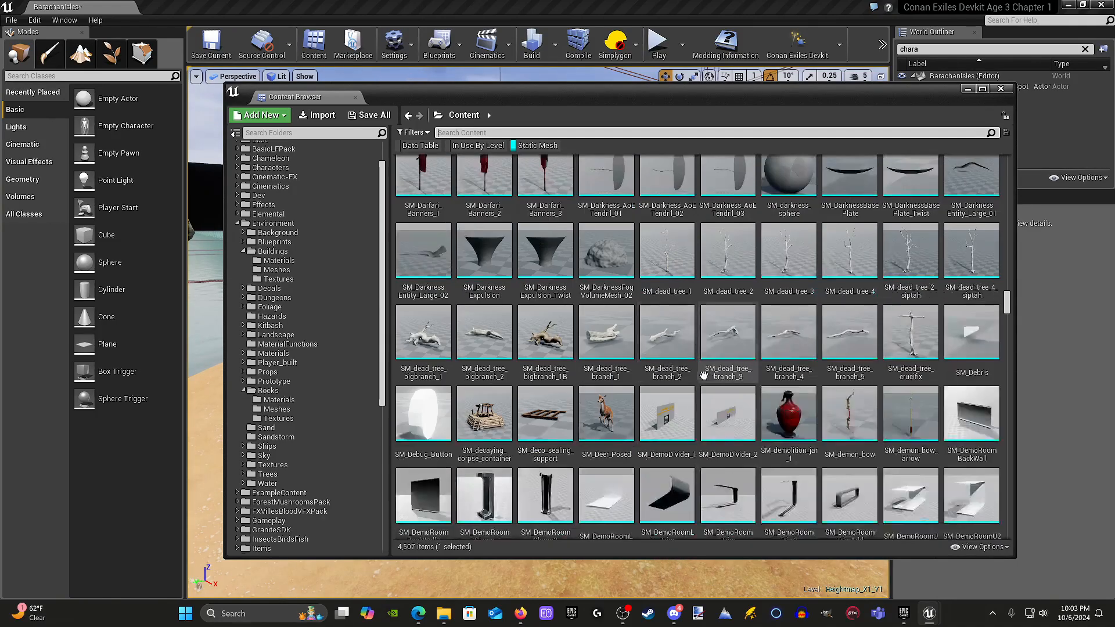
{"action": "scroll", "coordinate": [720, 381], "scroll_direction": "down", "scroll_amount": 5}
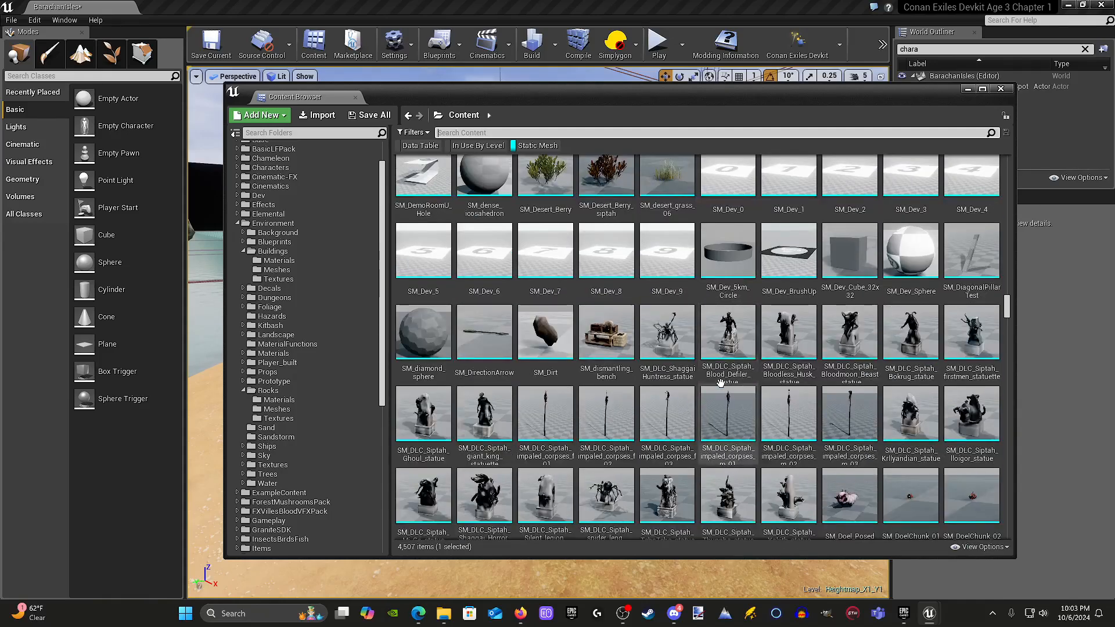
{"action": "scroll", "coordinate": [720, 382], "scroll_direction": "down", "scroll_amount": 5}
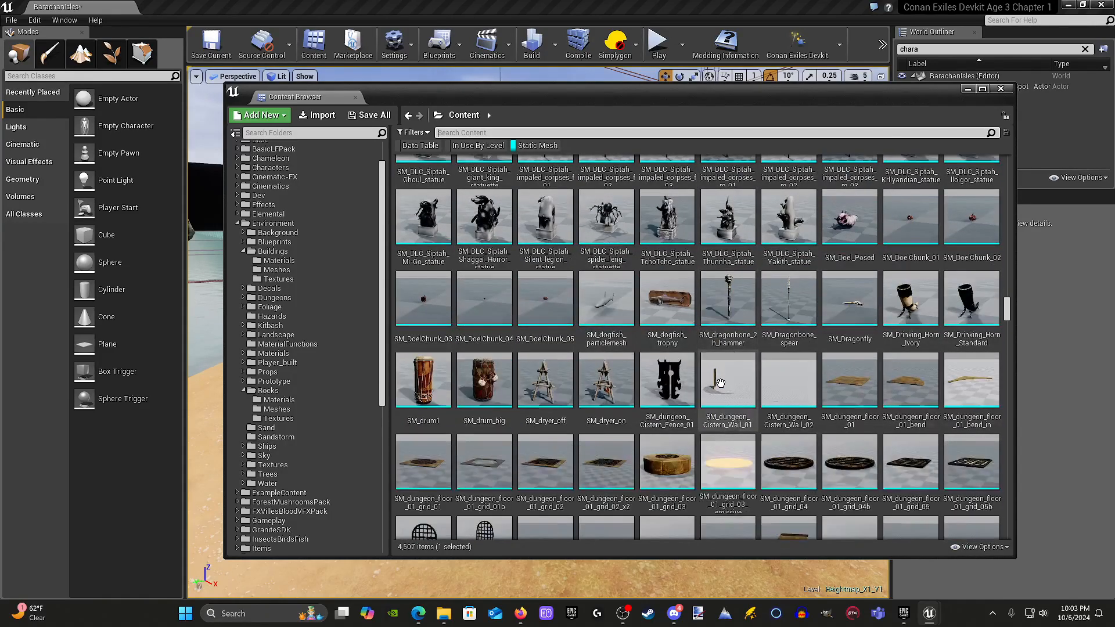
{"action": "scroll", "coordinate": [719, 383], "scroll_direction": "down", "scroll_amount": 15}
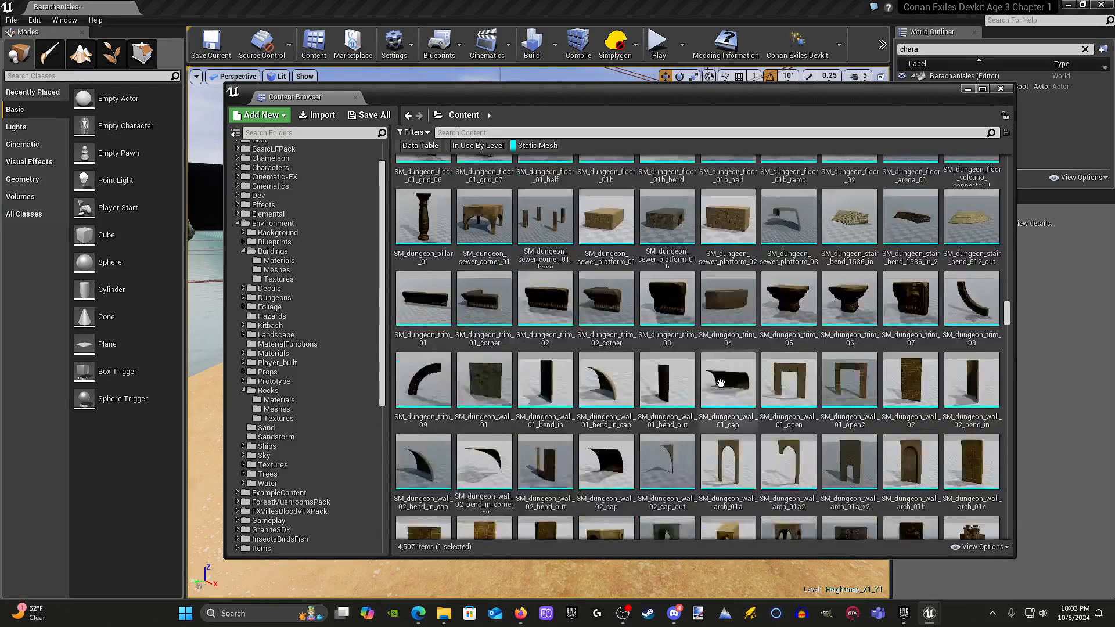
{"action": "scroll", "coordinate": [720, 383], "scroll_direction": "down", "scroll_amount": 6}
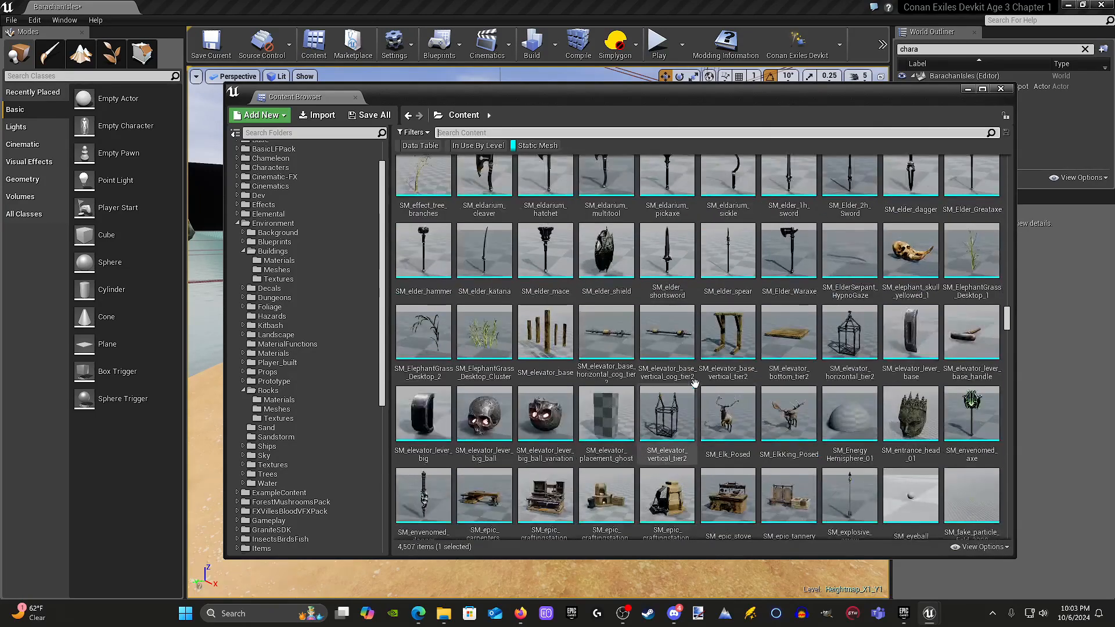
{"action": "scroll", "coordinate": [696, 382], "scroll_direction": "down", "scroll_amount": 4}
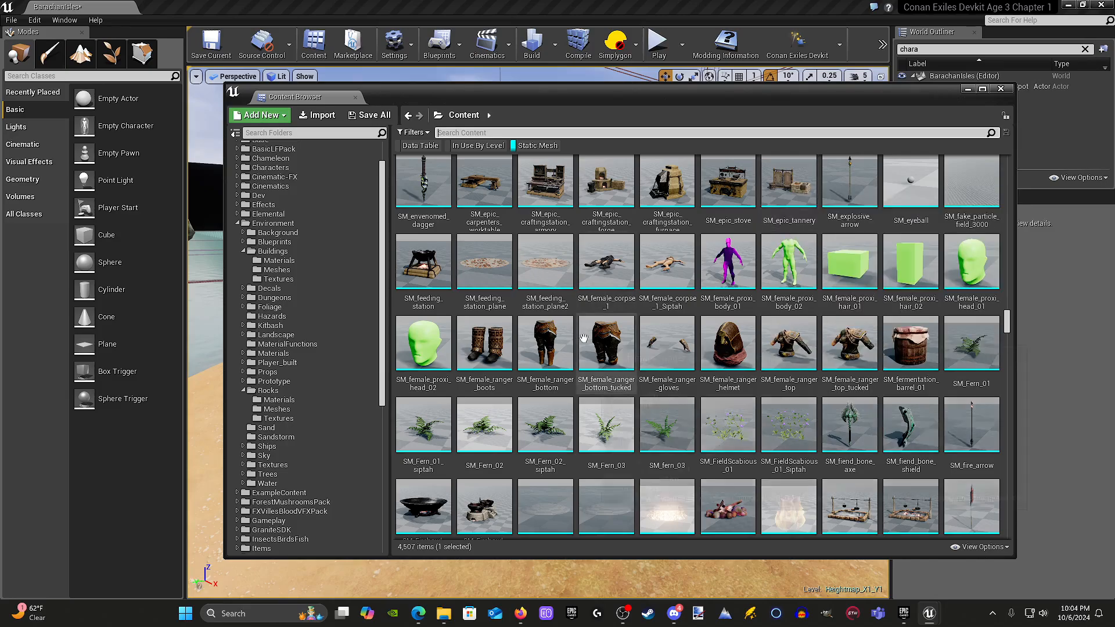
Step: Look through the static meshes from the ferns and forges past the grasses, heather and ice pieces to the landscape proxies
{"action": "scroll", "coordinate": [657, 347], "scroll_direction": "down", "scroll_amount": 10}
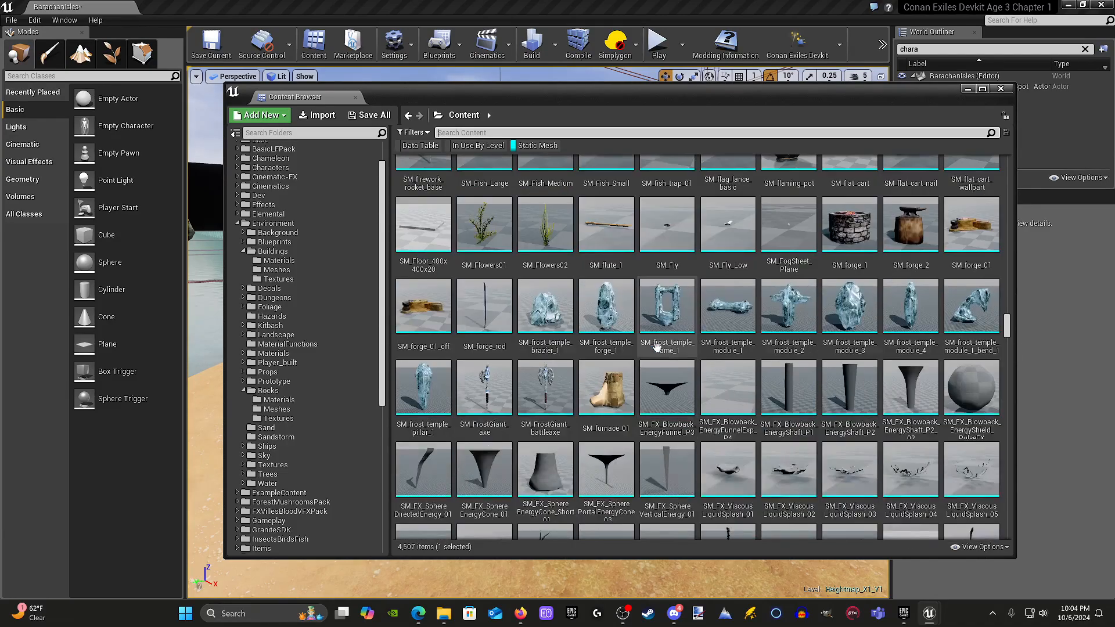
{"action": "scroll", "coordinate": [657, 347], "scroll_direction": "down", "scroll_amount": 5}
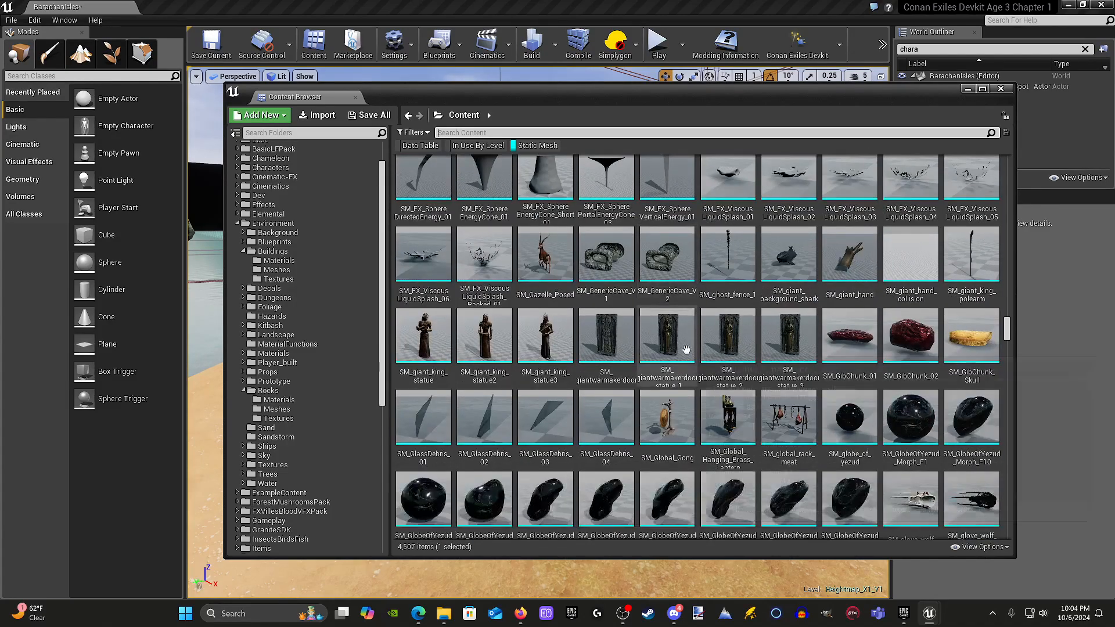
{"action": "scroll", "coordinate": [686, 350], "scroll_direction": "down", "scroll_amount": 10}
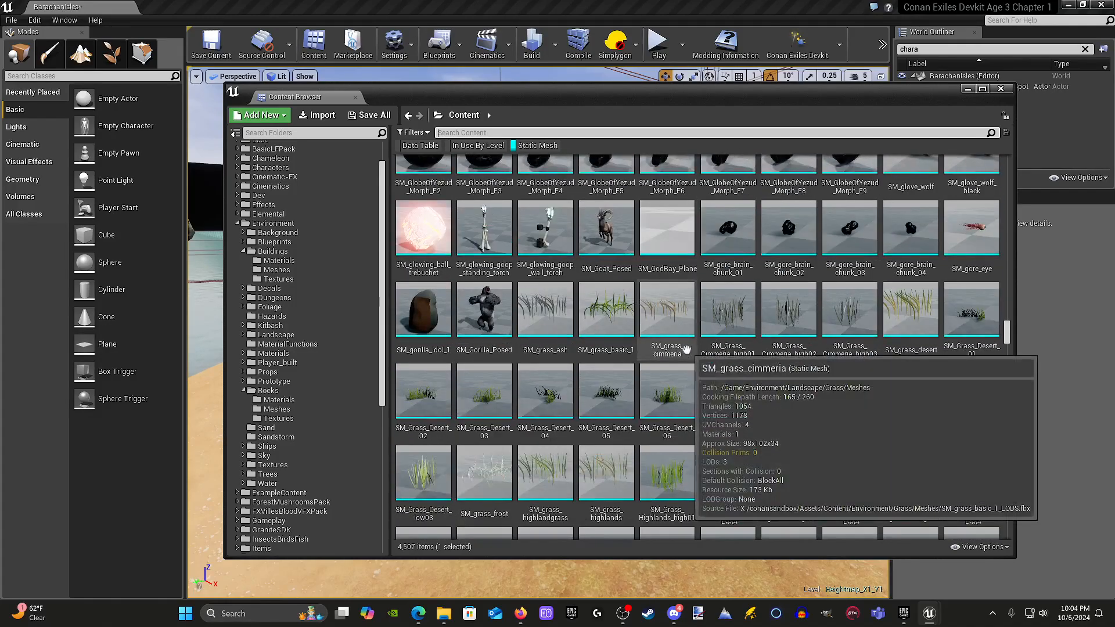
{"action": "scroll", "coordinate": [686, 349], "scroll_direction": "down", "scroll_amount": 5}
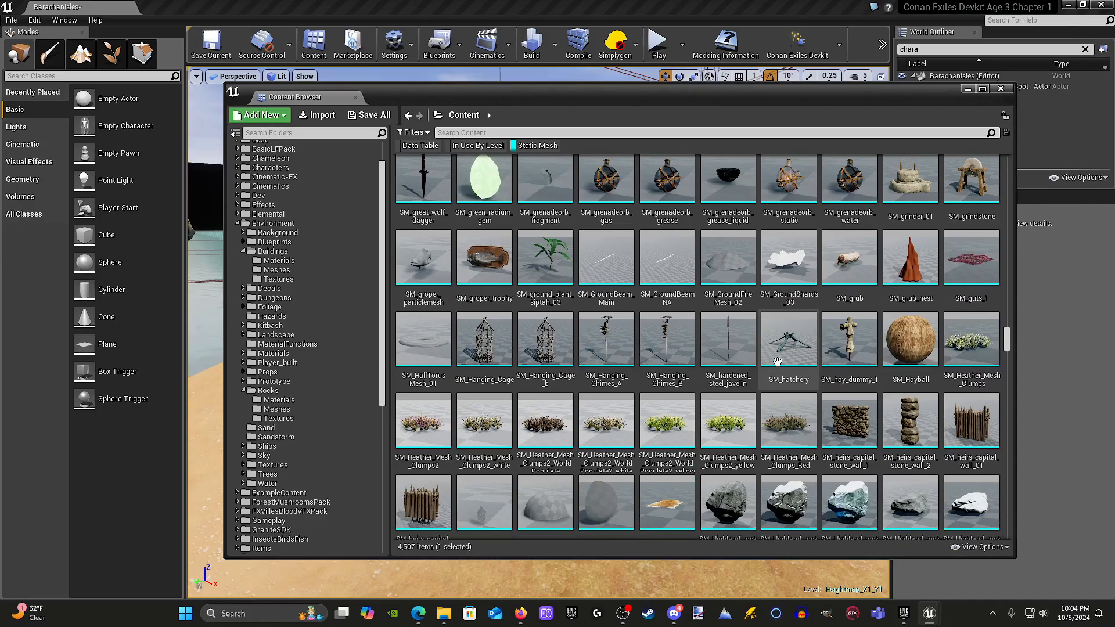
{"action": "scroll", "coordinate": [777, 361], "scroll_direction": "down", "scroll_amount": 15}
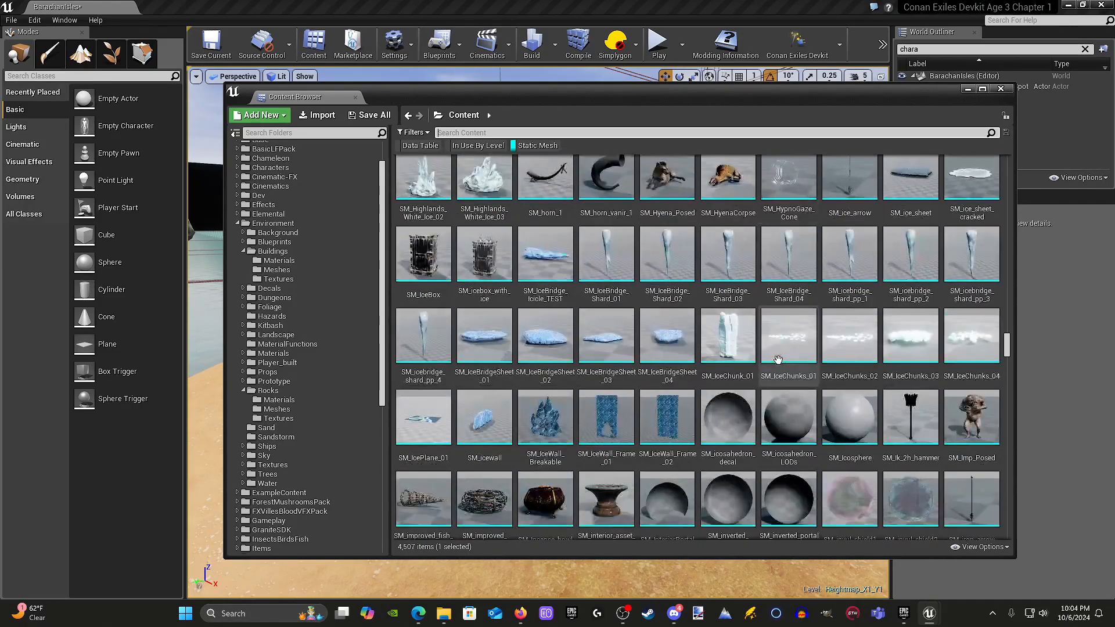
{"action": "scroll", "coordinate": [777, 361], "scroll_direction": "down", "scroll_amount": 15}
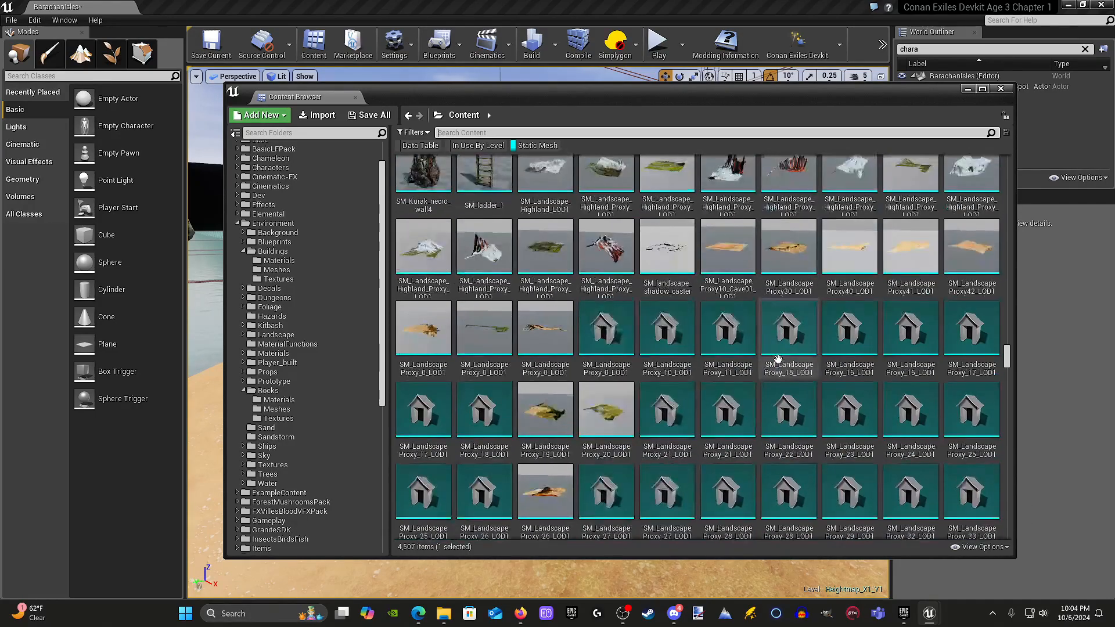
{"action": "scroll", "coordinate": [778, 358], "scroll_direction": "down", "scroll_amount": 2}
{"action": "scroll", "coordinate": [778, 358], "scroll_direction": "up", "scroll_amount": 15}
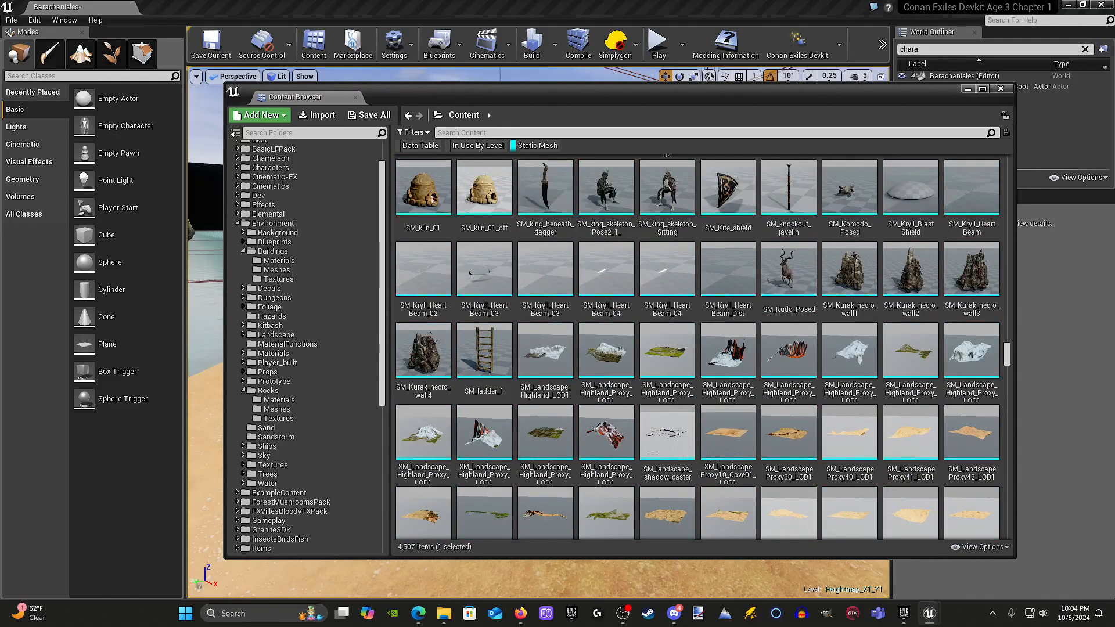
Step: Search the static meshes for "ship" and place SM_Black_Hand_Swamp_ship_blockmesh in the level near the beach
{"action": "type", "text": "ip"}
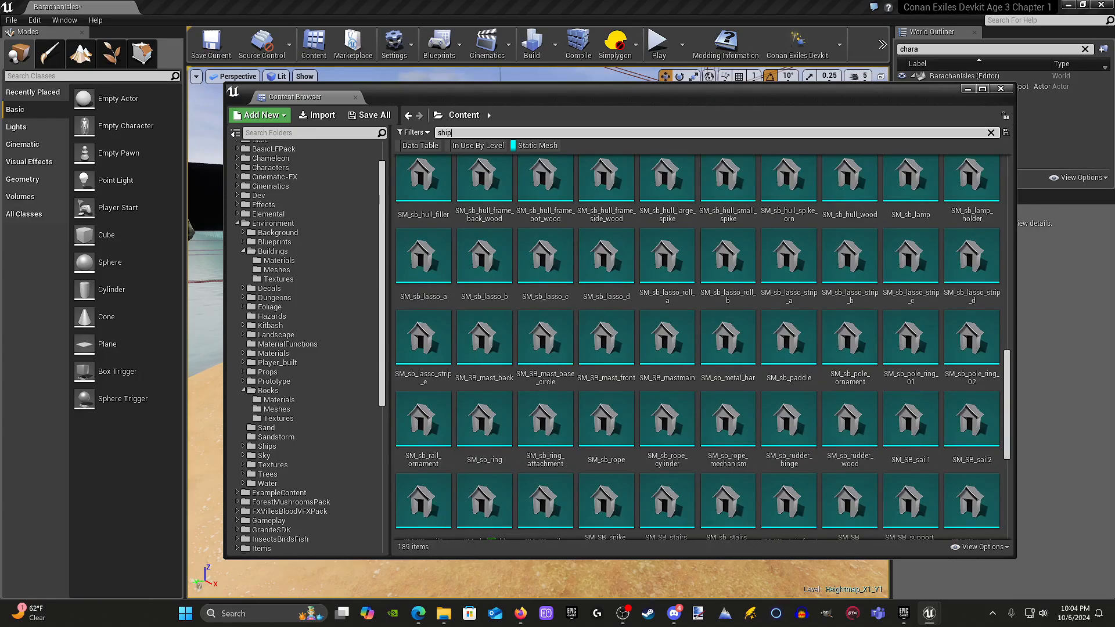
{"action": "scroll", "coordinate": [734, 314], "scroll_direction": "up", "scroll_amount": 6}
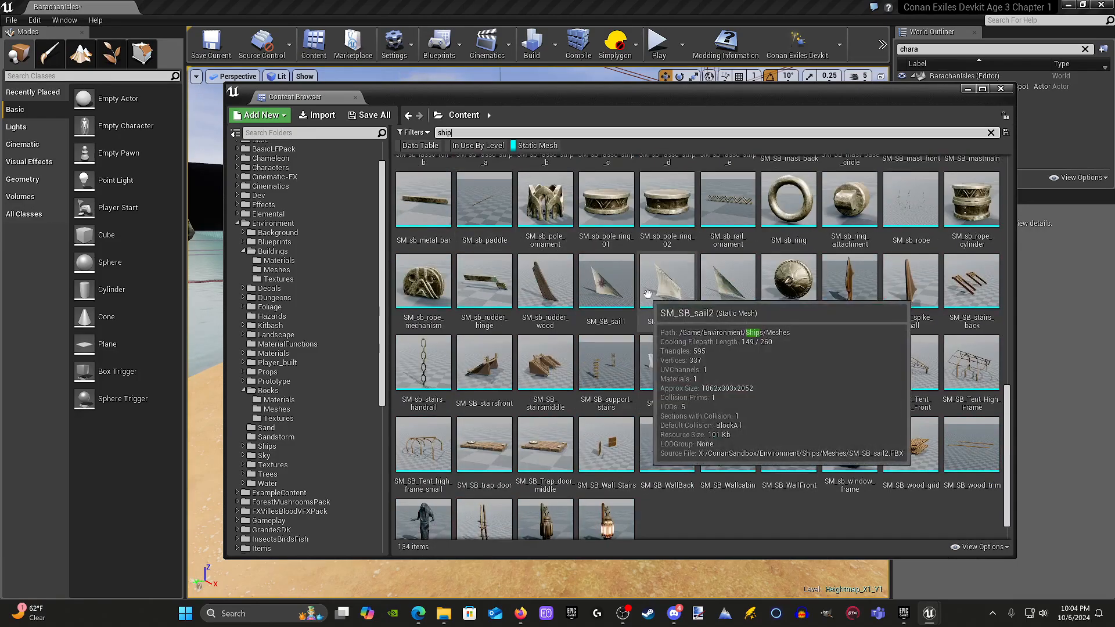
{"action": "scroll", "coordinate": [735, 314], "scroll_direction": "up", "scroll_amount": 5}
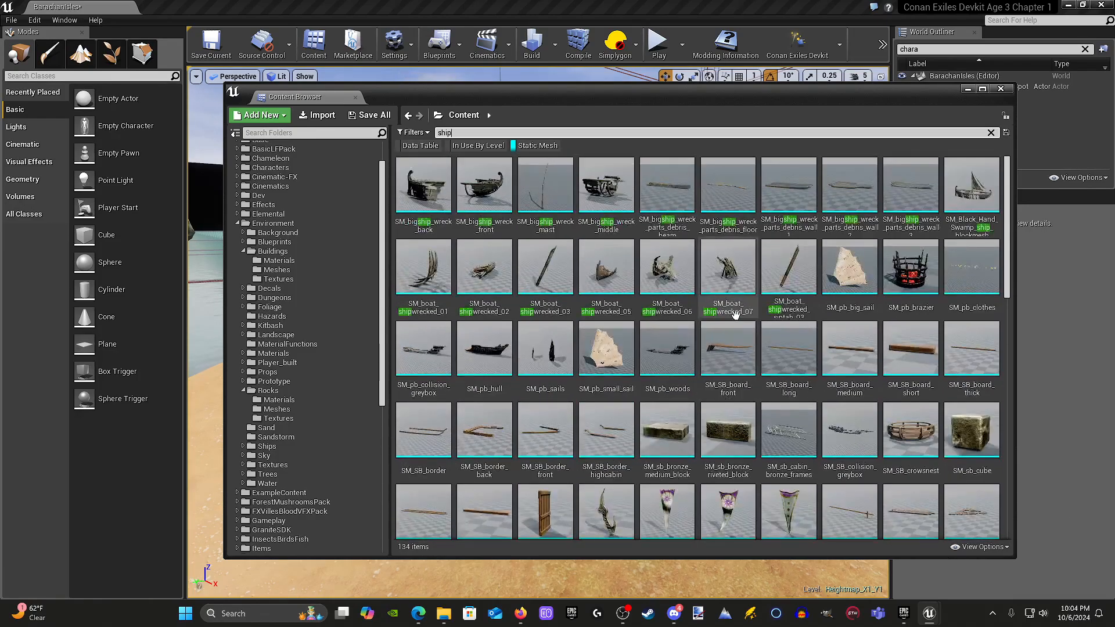
{"action": "left_click_drag", "start_coordinate": [582, 92], "coordinate": [614, 49]}
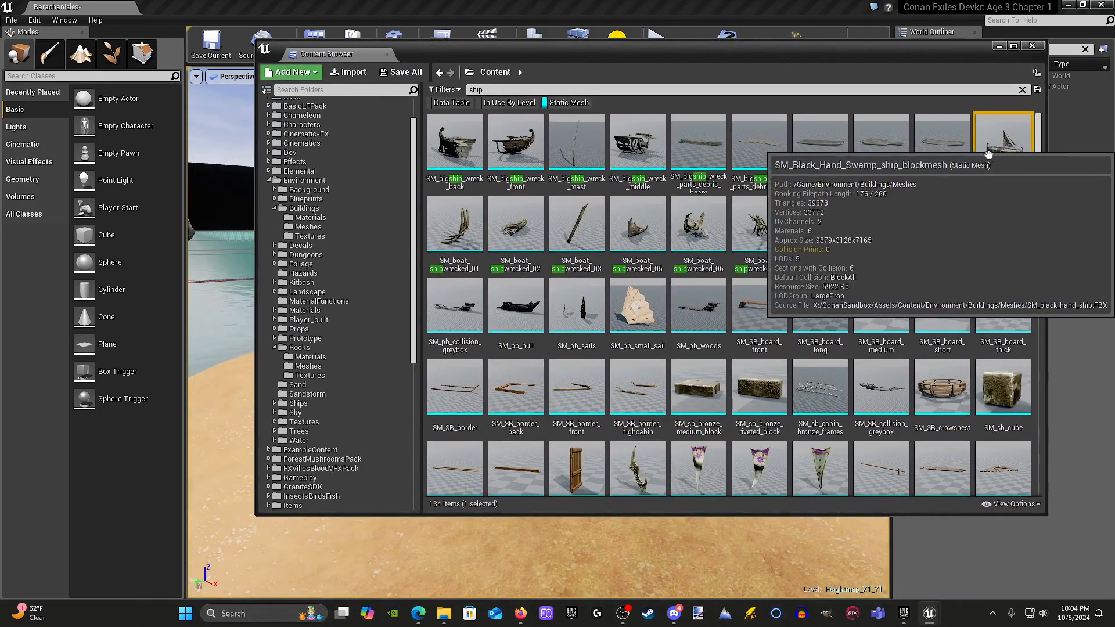
{"action": "left_click", "coordinate": [985, 139]}
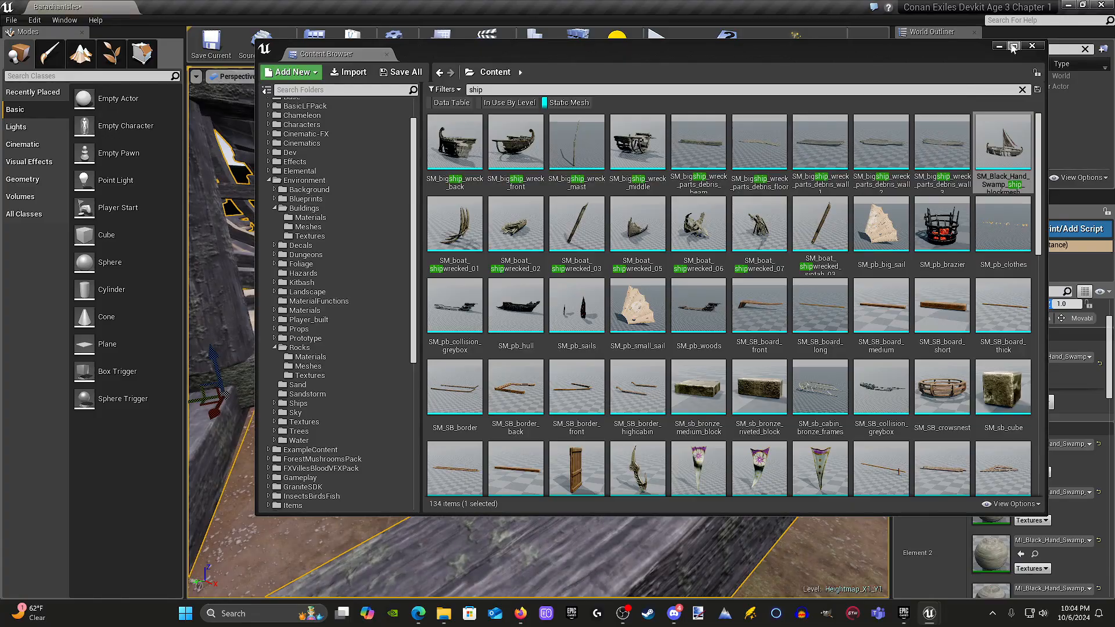
{"action": "left_click", "coordinate": [999, 47]}
Step: Scale the placed ship to 0.52 in X, Y and Z
{"action": "key", "text": "s"}
{"action": "right_click_drag", "start_coordinate": [638, 232], "coordinate": [543, 235]}
{"action": "key", "text": "w"}
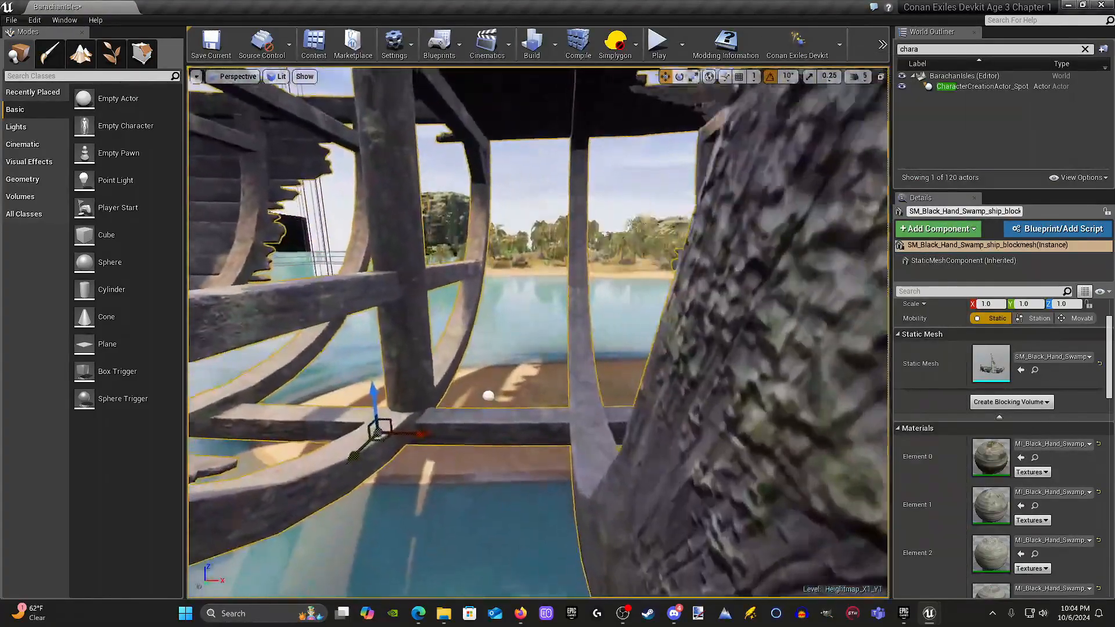
{"action": "key", "text": "s"}
{"action": "mouse_move", "coordinate": [428, 293]}
{"action": "right_mouse_down"}
{"action": "mouse_move", "coordinate": [429, 325]}
{"action": "mouse_move", "coordinate": [444, 295]}
{"action": "mouse_move", "coordinate": [427, 293]}
{"action": "mouse_move", "coordinate": [444, 294]}
{"action": "mouse_move", "coordinate": [427, 294]}
{"action": "right_mouse_up"}
{"action": "key", "text": "a"}
{"action": "scroll", "coordinate": [1022, 457], "scroll_direction": "up", "scroll_amount": 2}
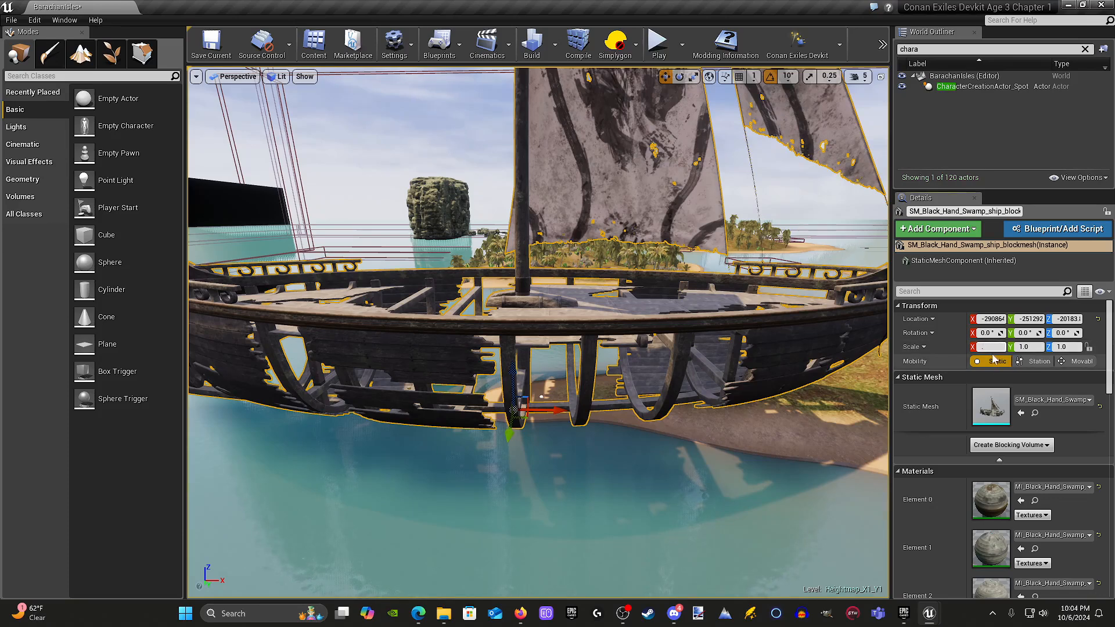
{"action": "type", "text": "2"}
{"action": "key", "text": "Return"}
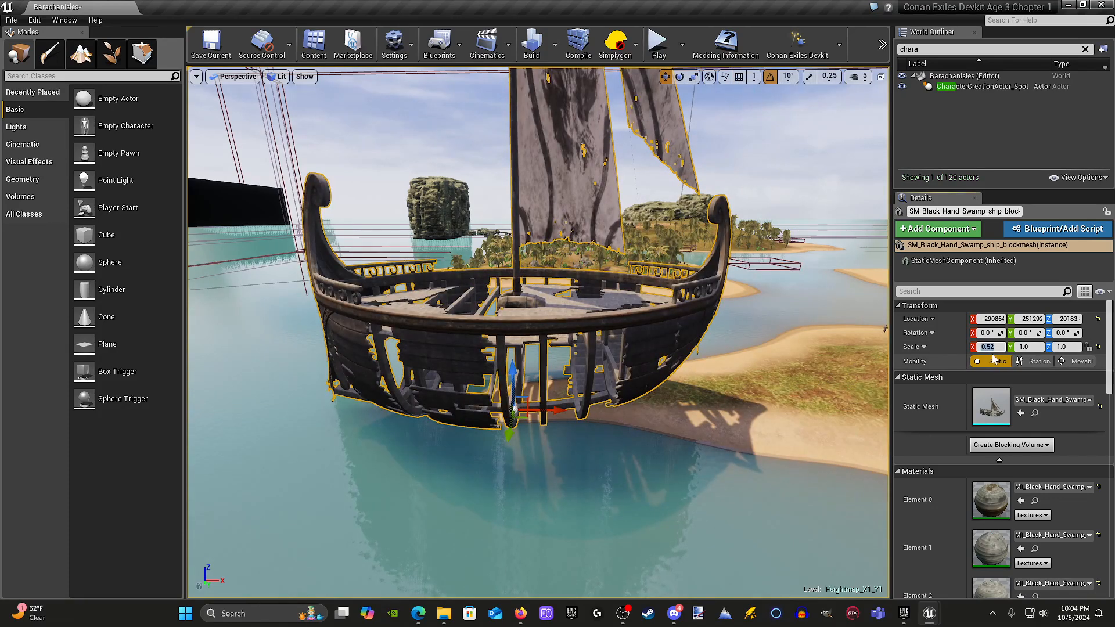
{"action": "left_click", "coordinate": [1025, 352]}
{"action": "type", "text": ".52"}
{"action": "key", "text": "Return"}
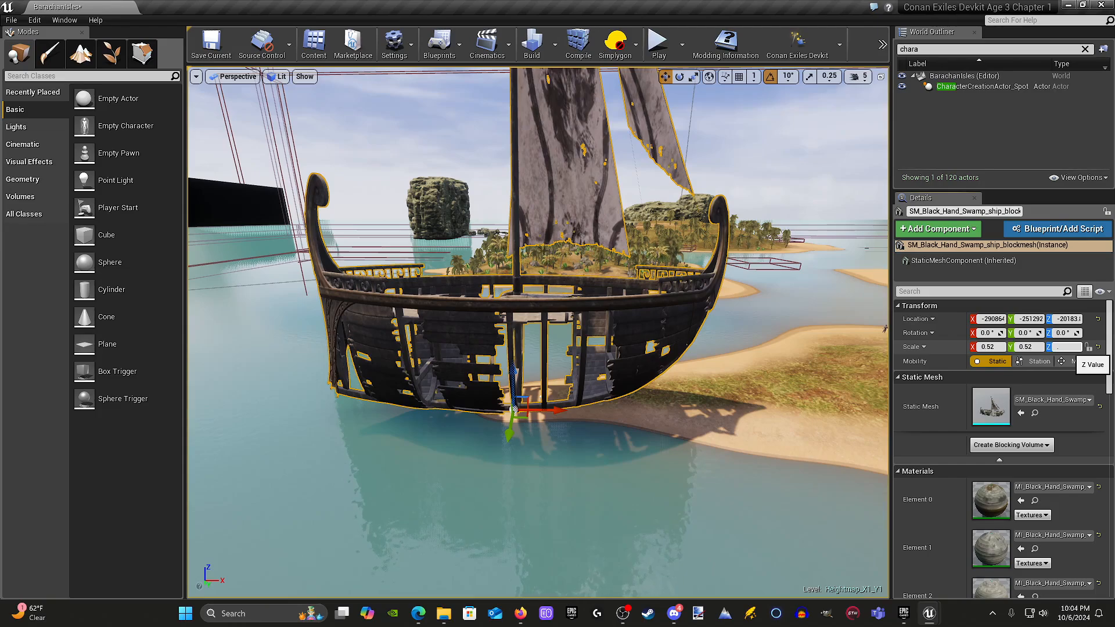
{"action": "type", "text": ".52"}
{"action": "key", "text": "Return"}
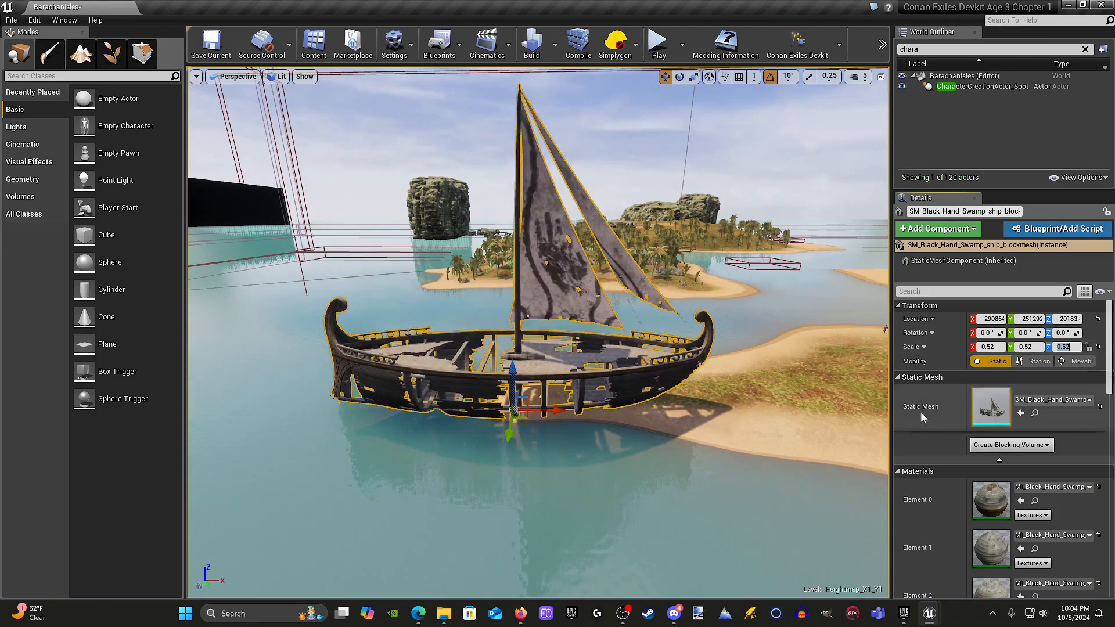
Step: Move the ship along the Y axis beside the edge of the sandy shore
{"action": "key", "text": "w"}
{"action": "right_click_drag", "start_coordinate": [505, 353], "coordinate": [453, 370]}
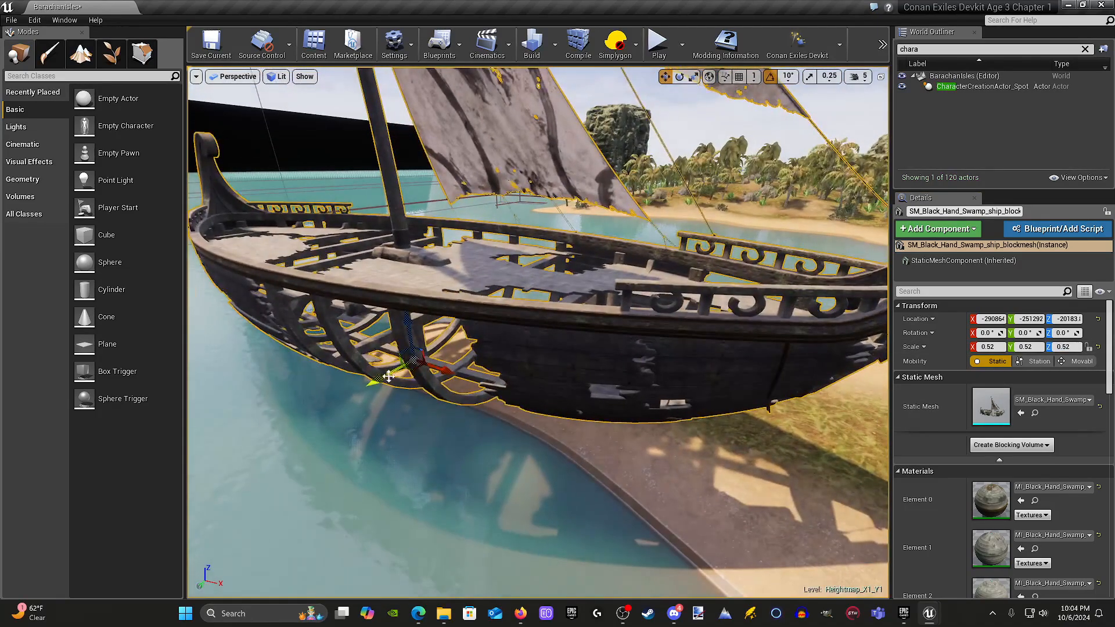
{"action": "left_click_drag", "start_coordinate": [389, 377], "coordinate": [406, 367]}
{"action": "right_click_drag", "start_coordinate": [407, 367], "coordinate": [430, 363]}
{"action": "left_click_drag", "start_coordinate": [447, 353], "coordinate": [470, 332]}
{"action": "key", "text": "w"}
{"action": "right_click_drag", "start_coordinate": [470, 332], "coordinate": [526, 383]}
Step: Tilt the ship to -20° about X and lower it so its hull sits in the shallow water along the shore
{"action": "key", "text": "a"}
{"action": "key", "text": "e"}
{"action": "left_click_drag", "start_coordinate": [513, 366], "coordinate": [514, 388]}
{"action": "key", "text": "a"}
{"action": "right_click_drag", "start_coordinate": [406, 279], "coordinate": [469, 301]}
{"action": "key", "text": "w"}
{"action": "left_click_drag", "start_coordinate": [437, 287], "coordinate": [443, 366]}
{"action": "key", "text": "a"}
{"action": "right_click_drag", "start_coordinate": [443, 366], "coordinate": [547, 335]}
{"action": "key", "text": "a"}
{"action": "key", "text": "e"}
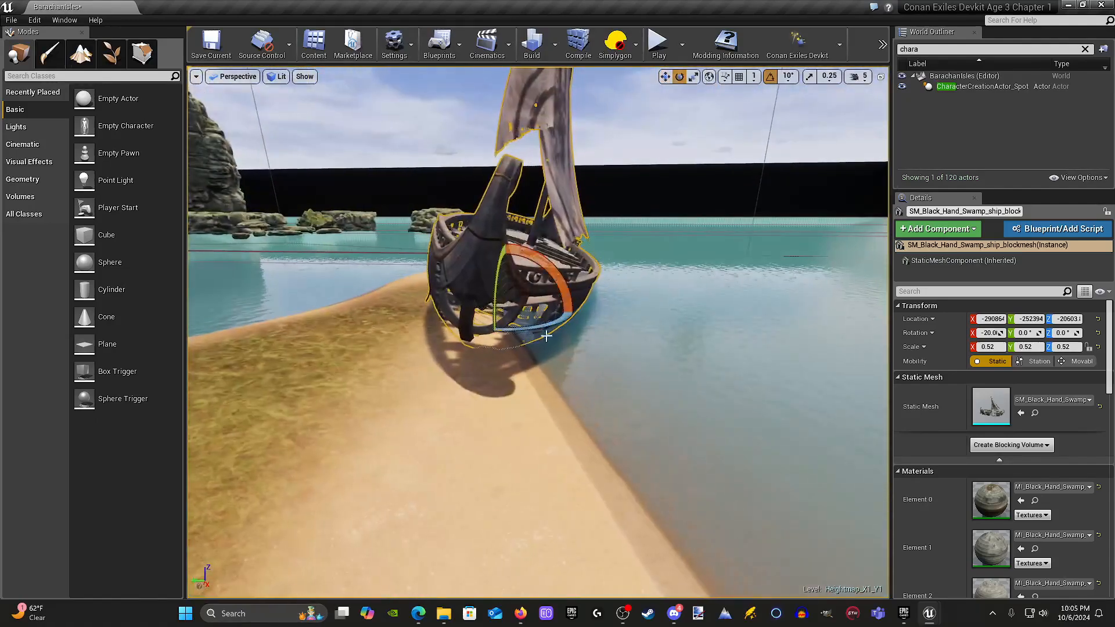
Step: Turn the ship to -20° about Z and nudge it slightly along Y beside the sandbar
{"action": "left_click_drag", "start_coordinate": [527, 332], "coordinate": [576, 334]}
{"action": "left_click", "coordinate": [545, 349]}
{"action": "right_click_drag", "start_coordinate": [546, 348], "coordinate": [668, 345]}
{"action": "key", "text": "w"}
{"action": "key", "text": "s"}
{"action": "key", "text": "s"}
{"action": "key", "text": "w"}
{"action": "key", "text": "d"}
{"action": "right_click_drag", "start_coordinate": [485, 394], "coordinate": [432, 398]}
{"action": "key", "text": "w"}
{"action": "key", "text": "s"}
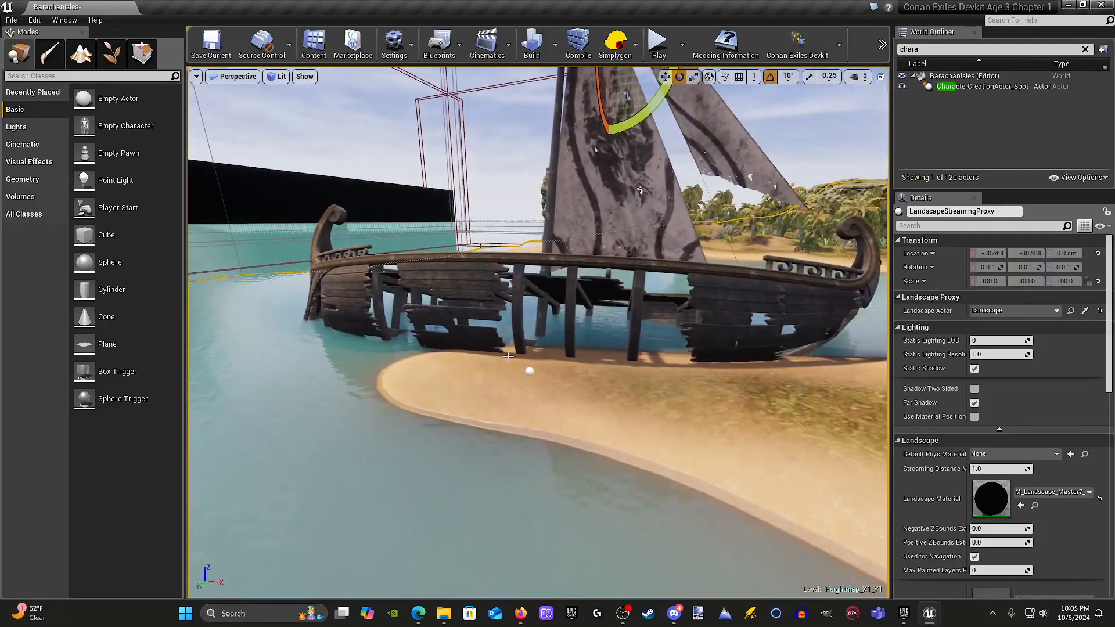
{"action": "right_click_drag", "start_coordinate": [508, 354], "coordinate": [505, 375]}
{"action": "left_click", "coordinate": [533, 263]}
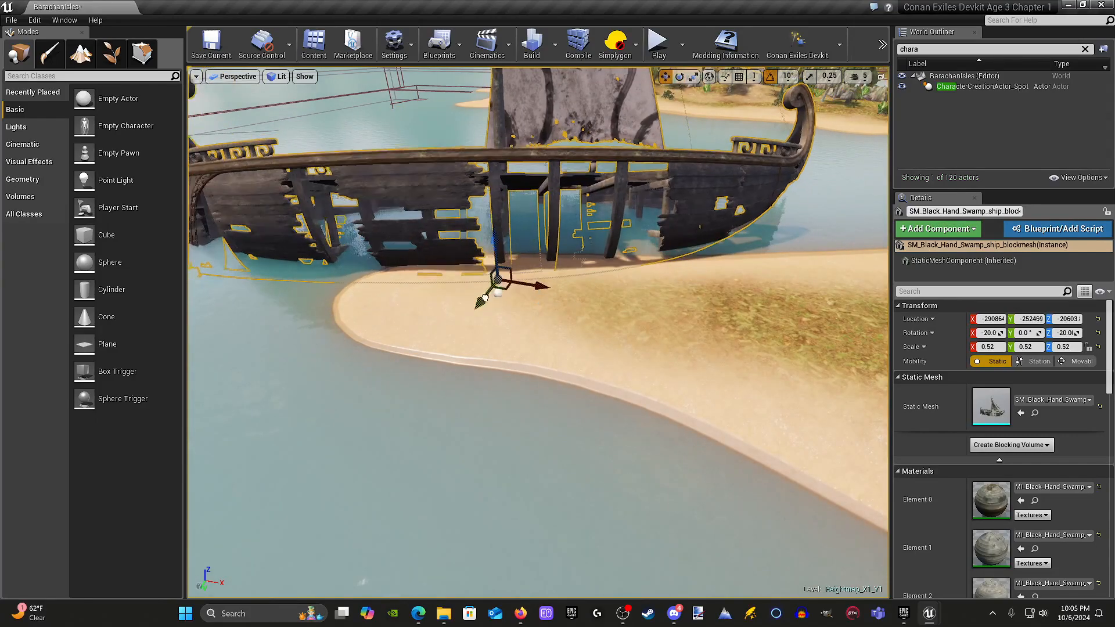
{"action": "left_click", "coordinate": [547, 303]}
Step: Examine from several distances and angles how the wrecked ship sits behind the character creation spot on the sandbar
{"action": "right_click_drag", "start_coordinate": [547, 303], "coordinate": [498, 308]}
{"action": "key", "text": "d"}
{"action": "key", "text": "w"}
{"action": "key", "text": "s"}
{"action": "key", "text": "s"}
{"action": "key", "text": "d"}
{"action": "key", "text": "w"}
{"action": "key", "text": "a"}
{"action": "key", "text": "s"}
{"action": "key", "text": "d"}
{"action": "key", "text": "d"}
{"action": "key", "text": "a"}
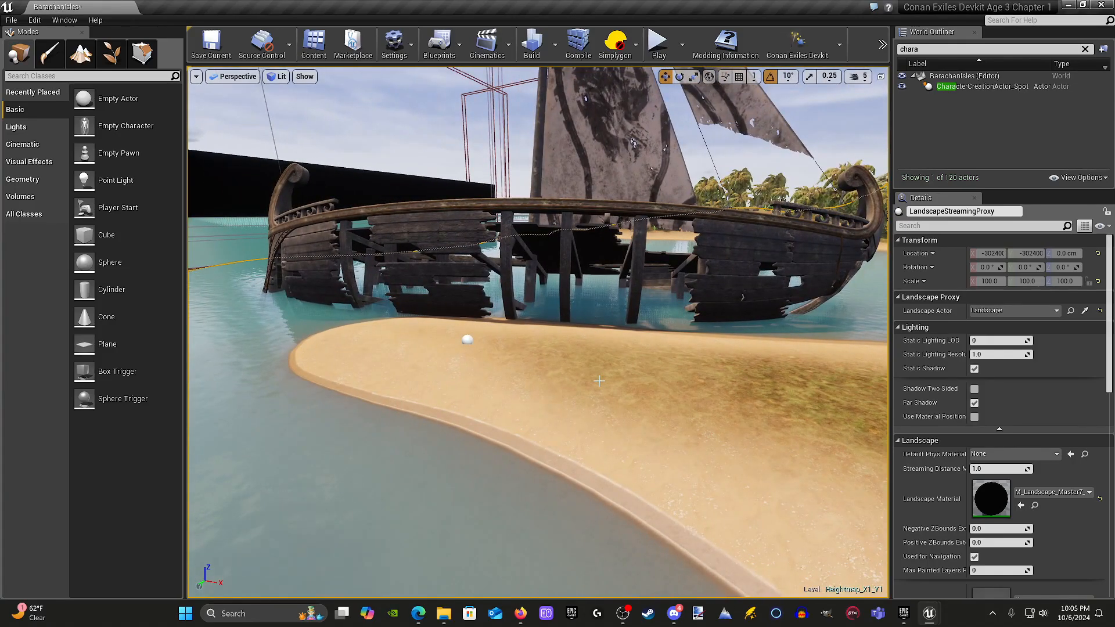
{"action": "key", "text": "w"}
{"action": "right_click_drag", "start_coordinate": [599, 381], "coordinate": [594, 374]}
{"action": "key", "text": "s"}
{"action": "key", "text": "a"}
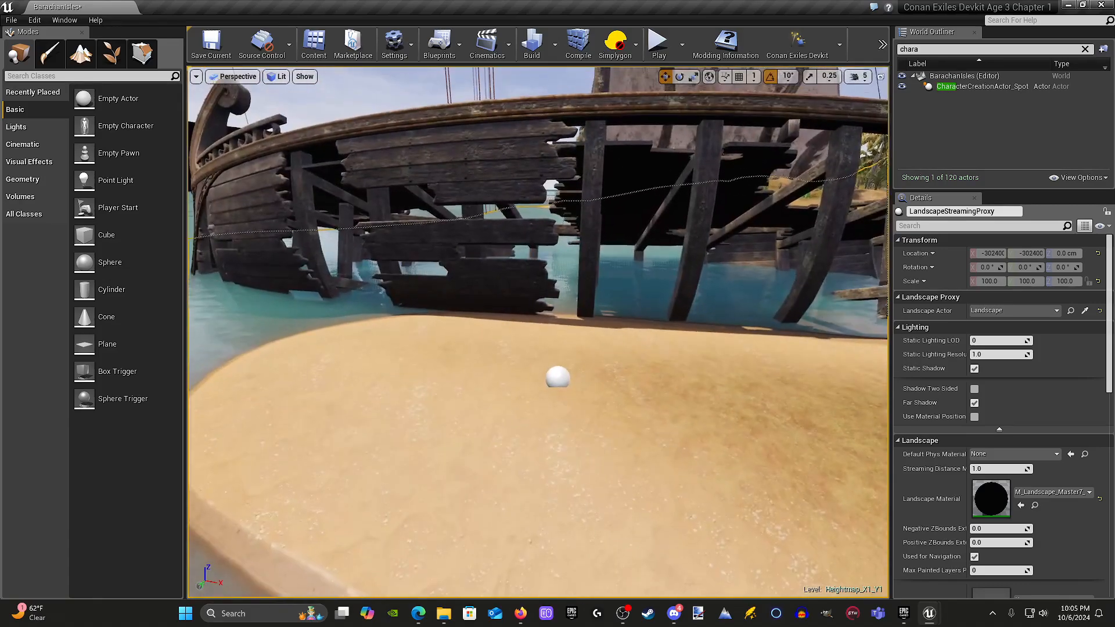
{"action": "key", "text": "s"}
{"action": "right_click_drag", "start_coordinate": [784, 374], "coordinate": [791, 362]}
{"action": "key", "text": "w"}
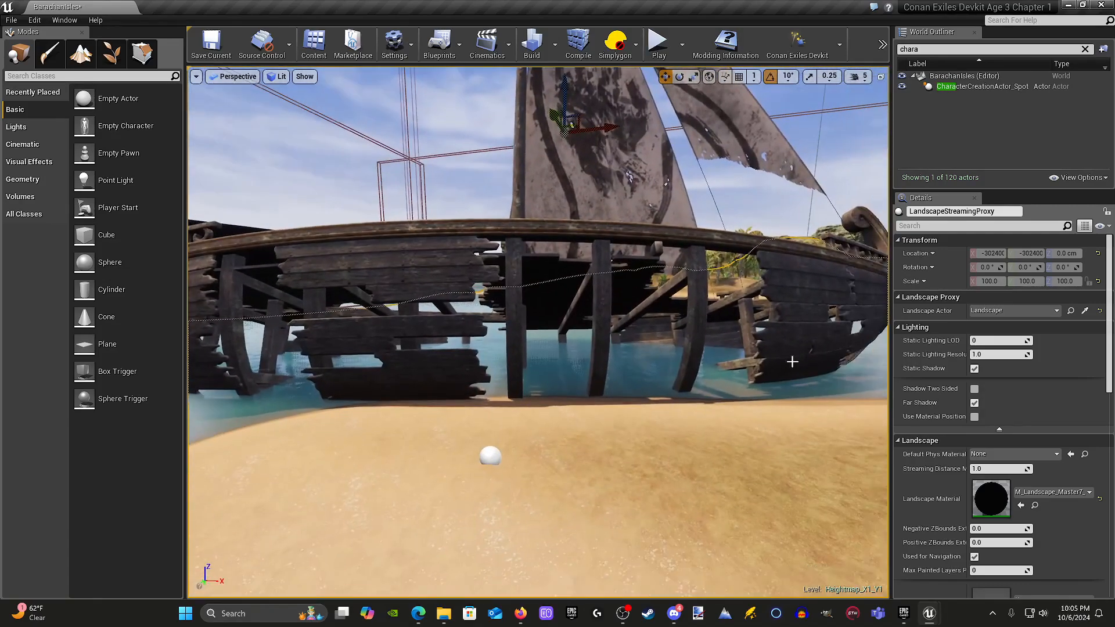
{"action": "right_click_drag", "start_coordinate": [646, 303], "coordinate": [633, 319]}
{"action": "key", "text": "w"}
{"action": "key", "text": "s"}
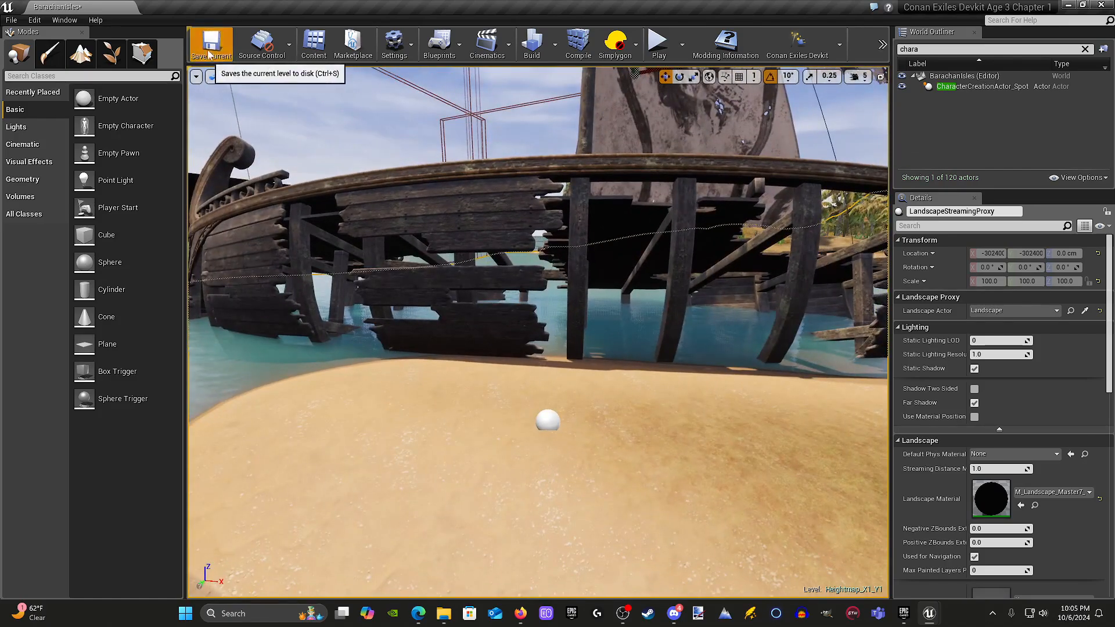
Step: Save the level and play-test it, walking the character along the beach beside the shipwreck
{"action": "left_click", "coordinate": [209, 54]}
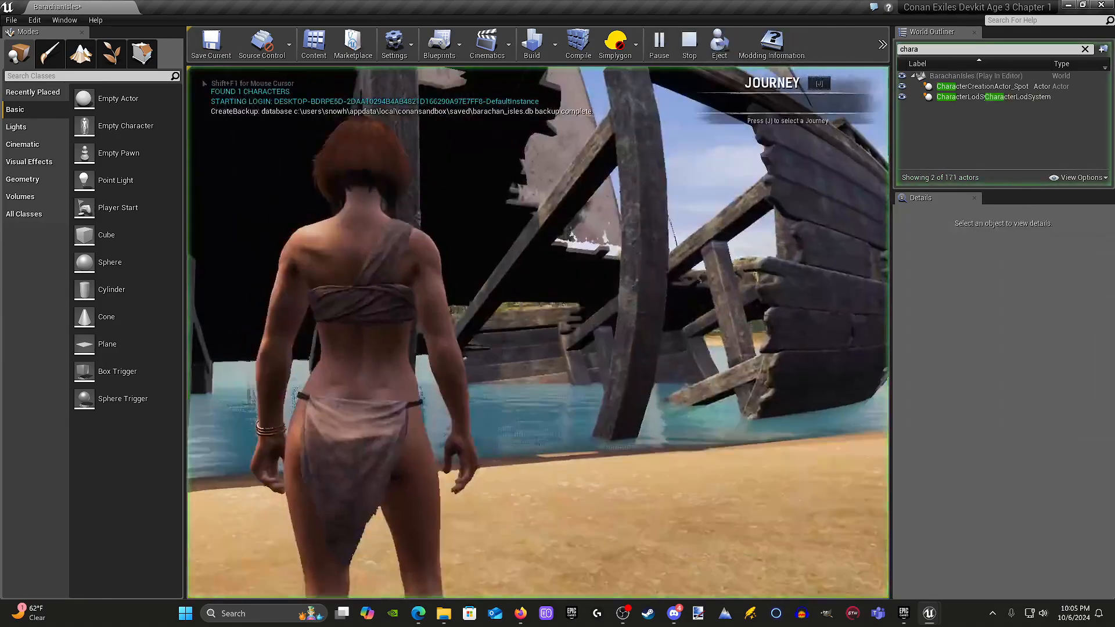
{"action": "key", "text": "w"}
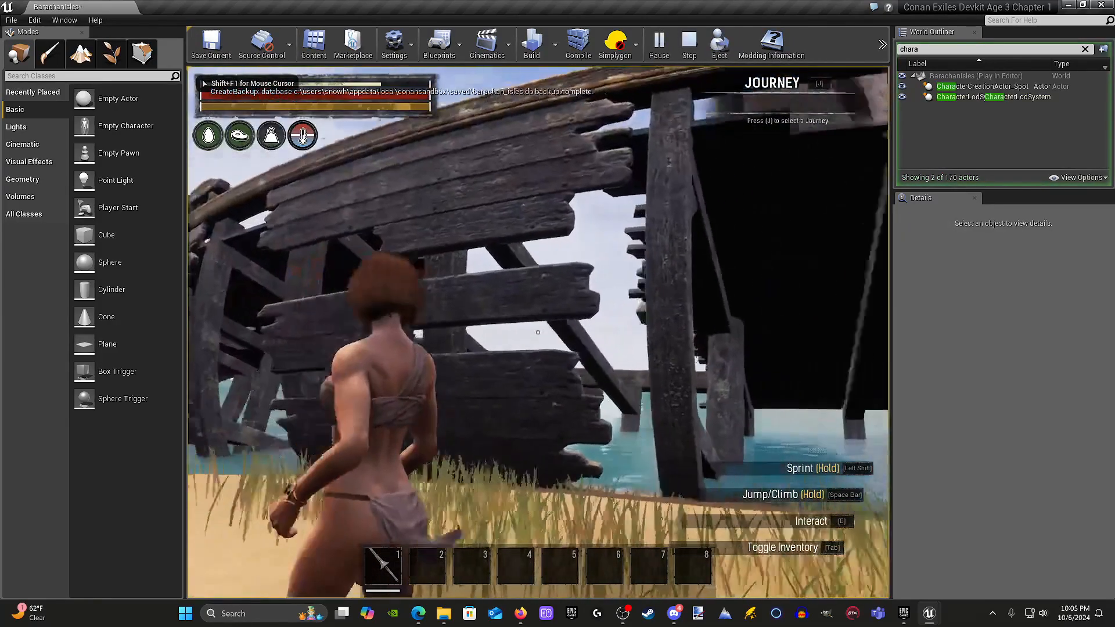
{"action": "key", "text": "w"}
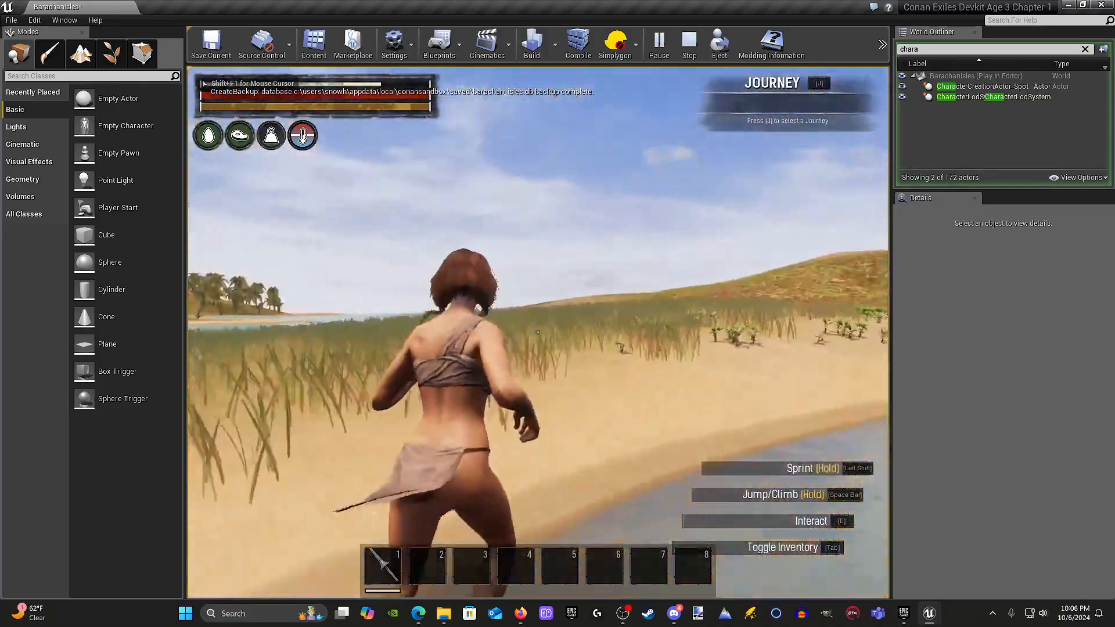
{"action": "key", "text": "w"}
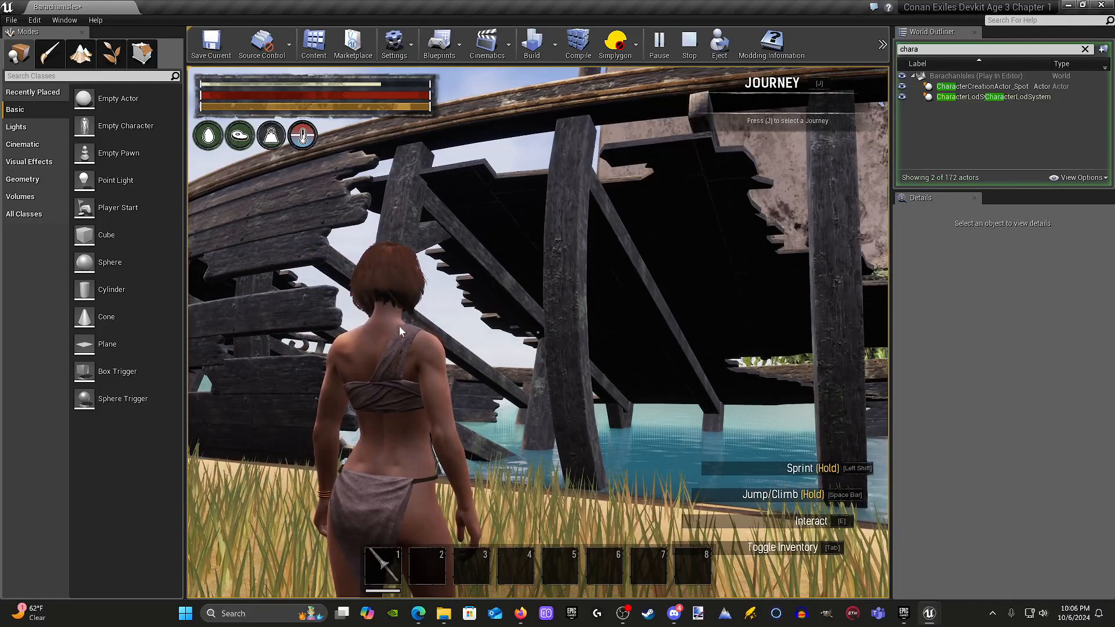
{"action": "key", "text": "Escape"}
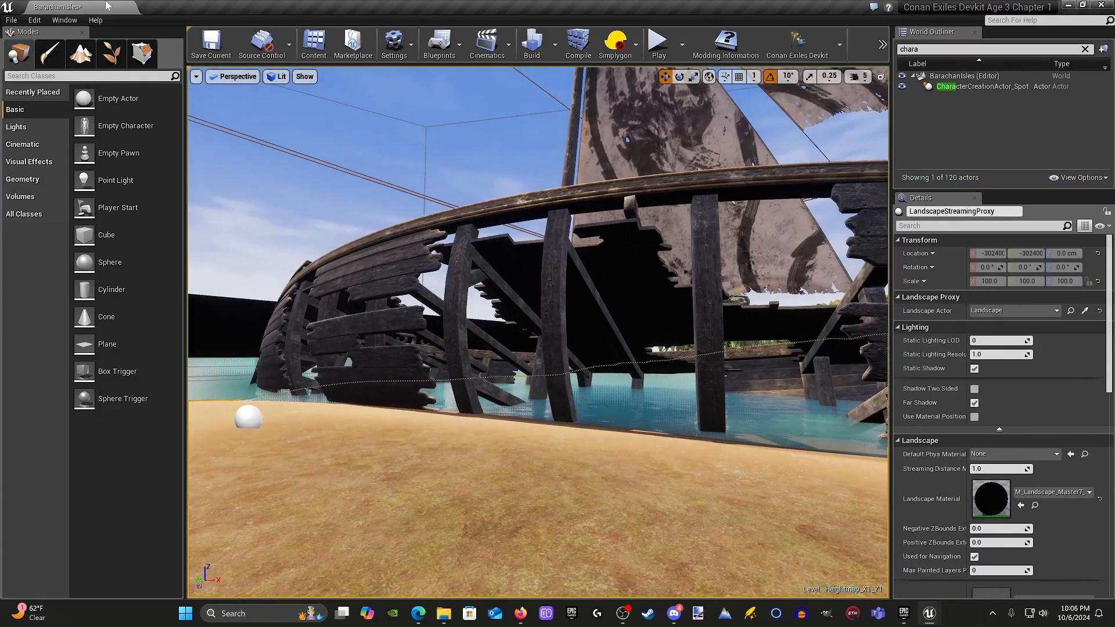
Step: Start another play test from the shore directly in front of the shipwreck
{"action": "key", "text": "s"}
{"action": "right_click_drag", "start_coordinate": [367, 224], "coordinate": [406, 224]}
{"action": "key", "text": "w"}
{"action": "right_click", "coordinate": [509, 248]}
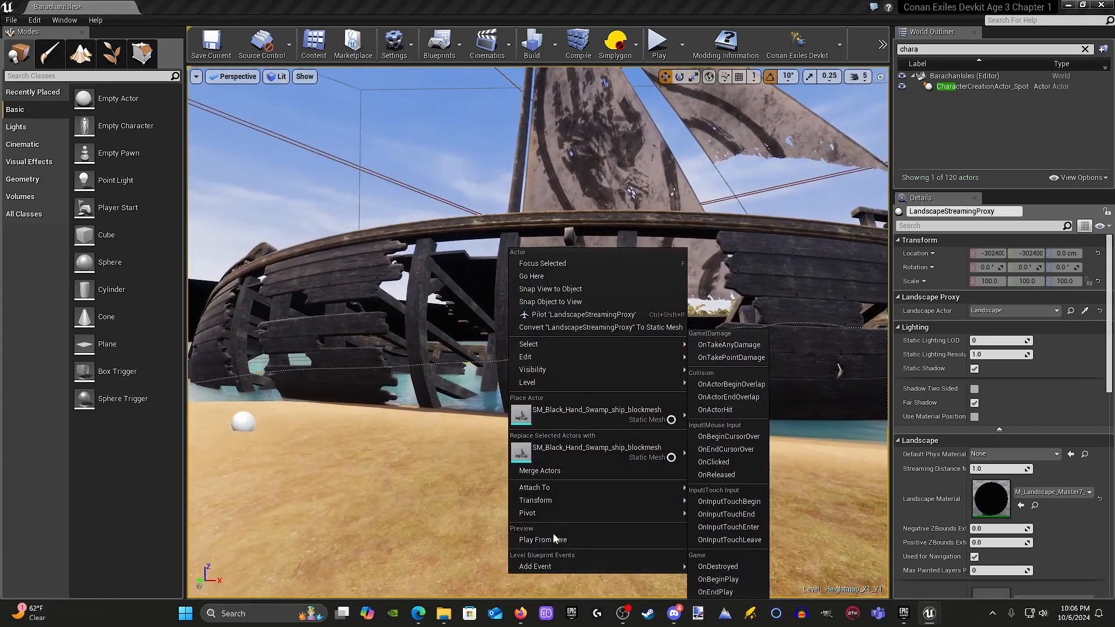
{"action": "left_click", "coordinate": [538, 530]}
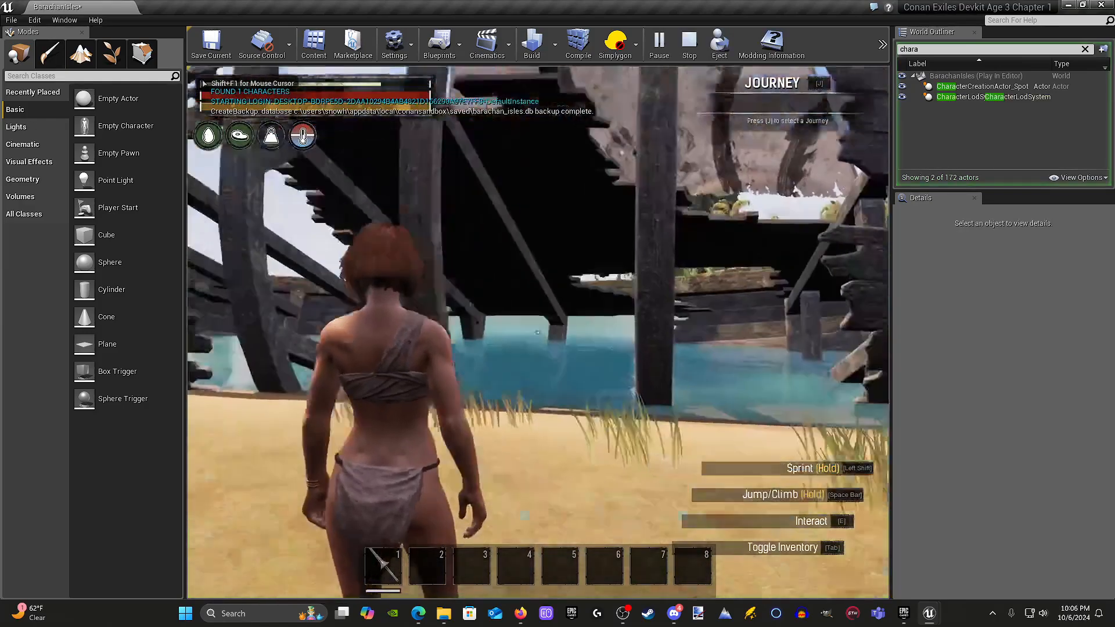
Step: Kill off the play-test character by removing its bracelet from the in-game character options and accepting the consequence
{"action": "key", "text": "Escape"}
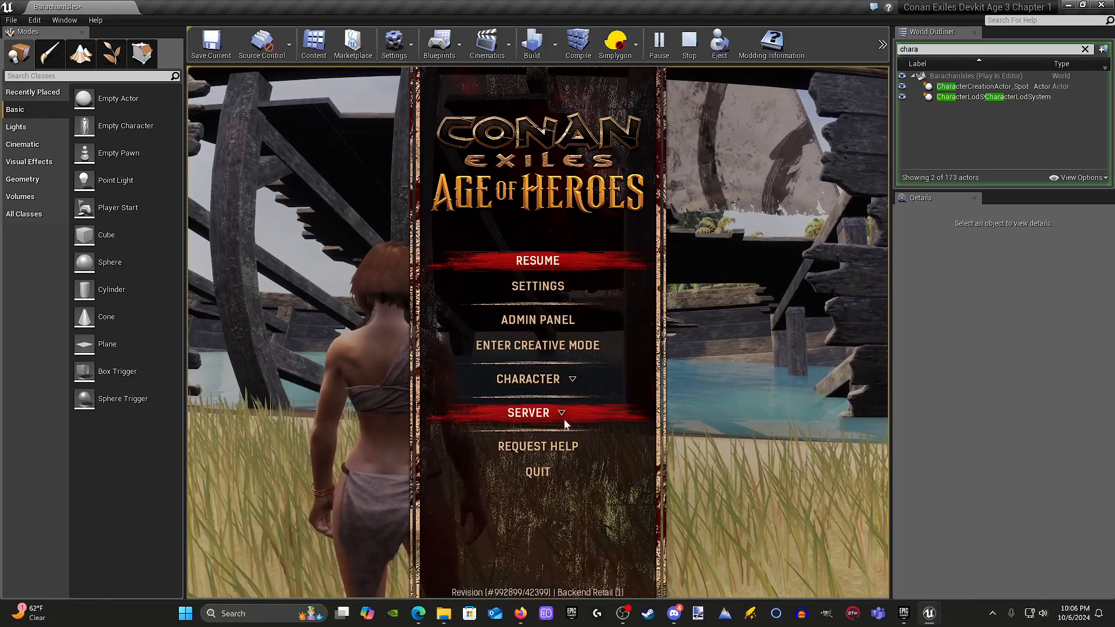
{"action": "left_click", "coordinate": [563, 418]}
{"action": "left_click", "coordinate": [563, 418]}
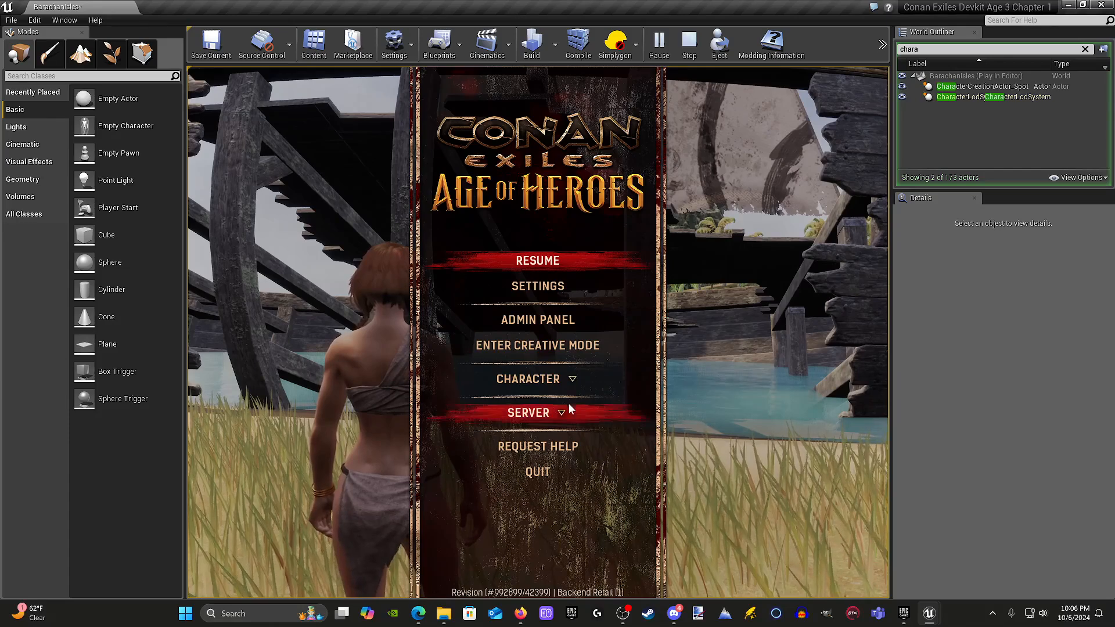
{"action": "left_click", "coordinate": [568, 381]}
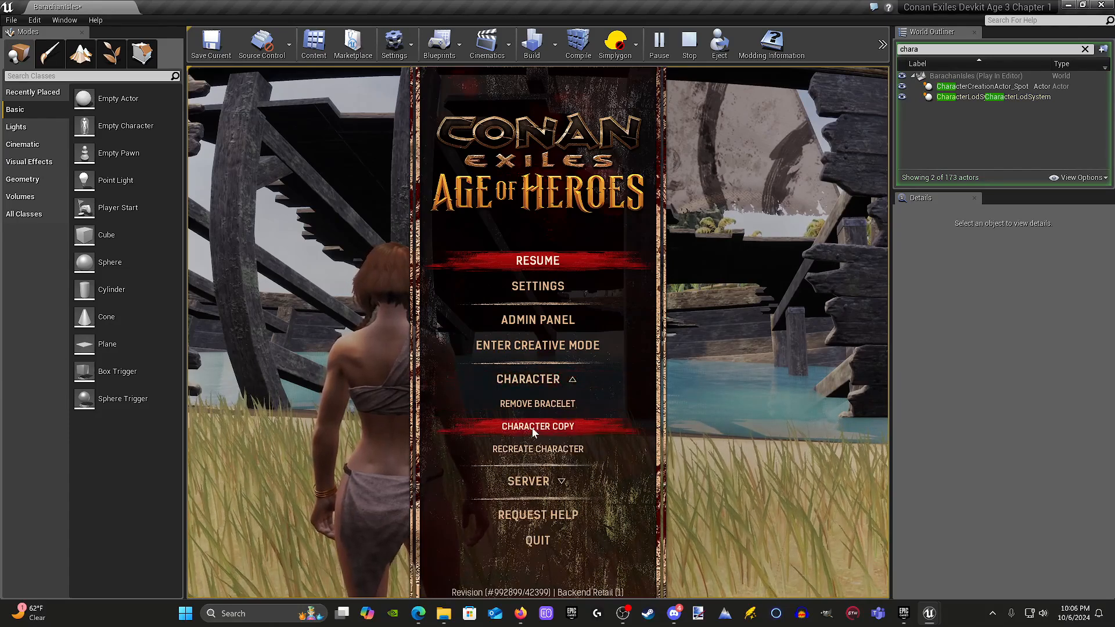
{"action": "left_click", "coordinate": [552, 405]}
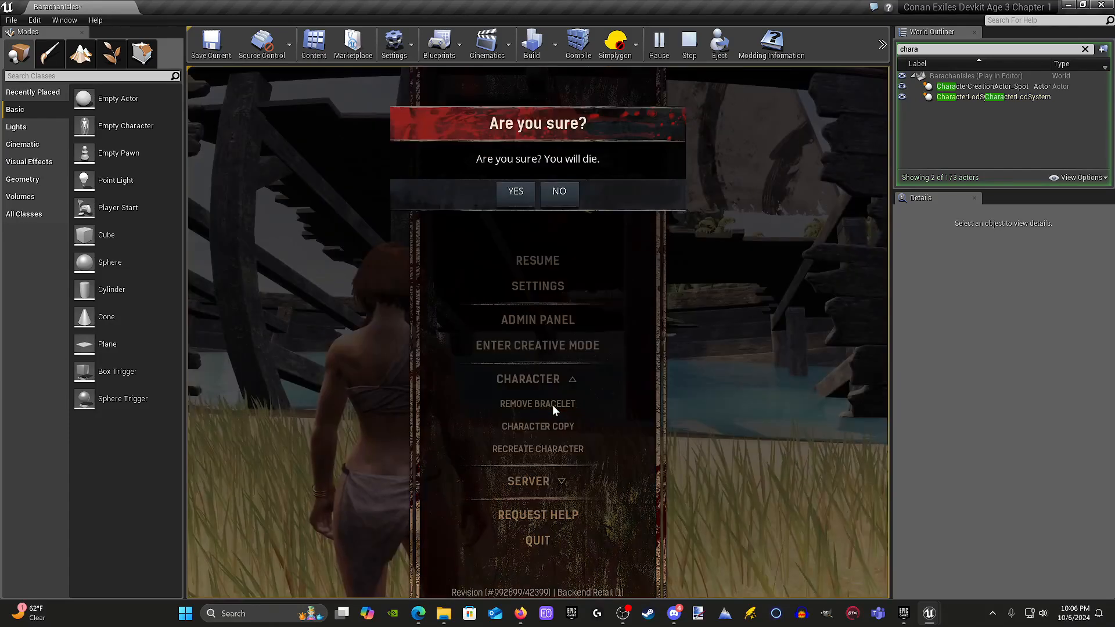
{"action": "left_click", "coordinate": [506, 191]}
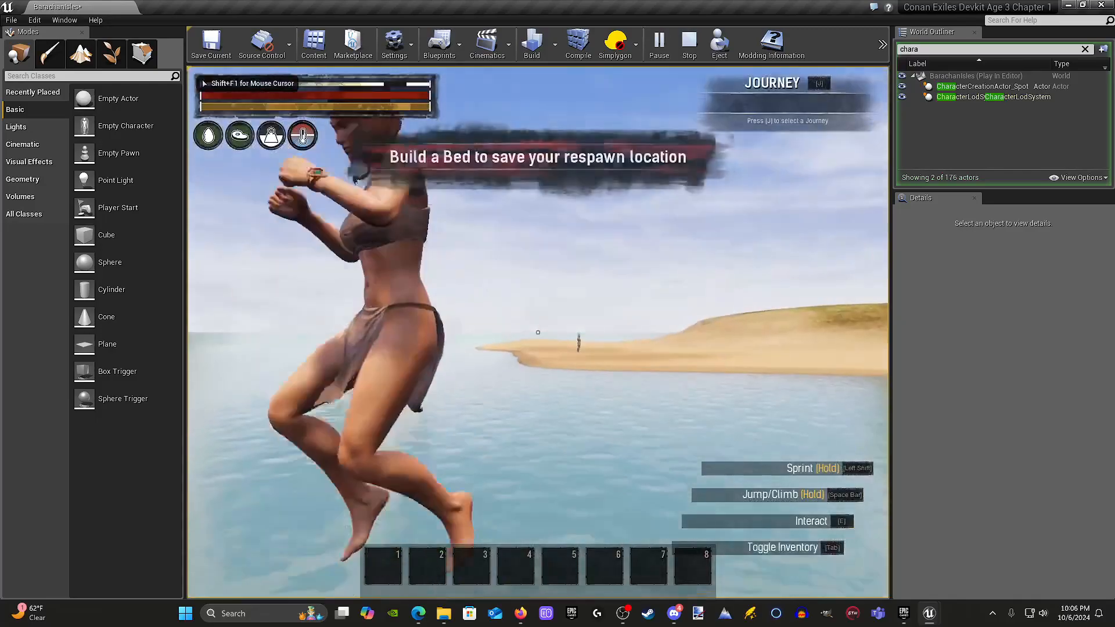
Step: Recreate the character as female to check the shipwreck backdrop in character creation, ending the play test
{"action": "key", "text": "Escape"}
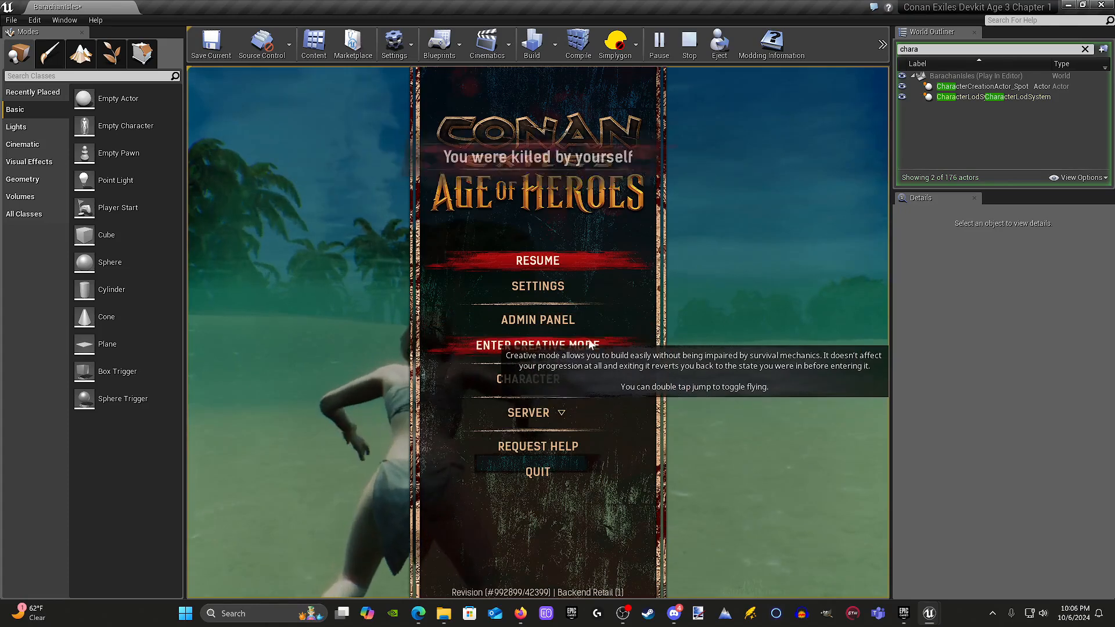
{"action": "left_click", "coordinate": [573, 379]}
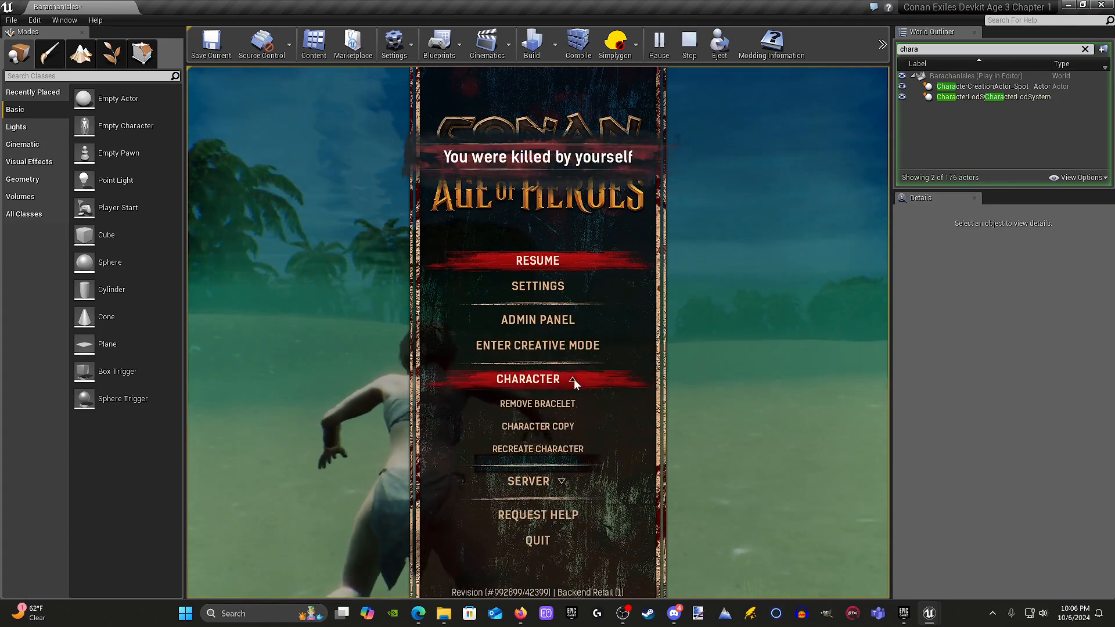
{"action": "left_click", "coordinate": [538, 448]}
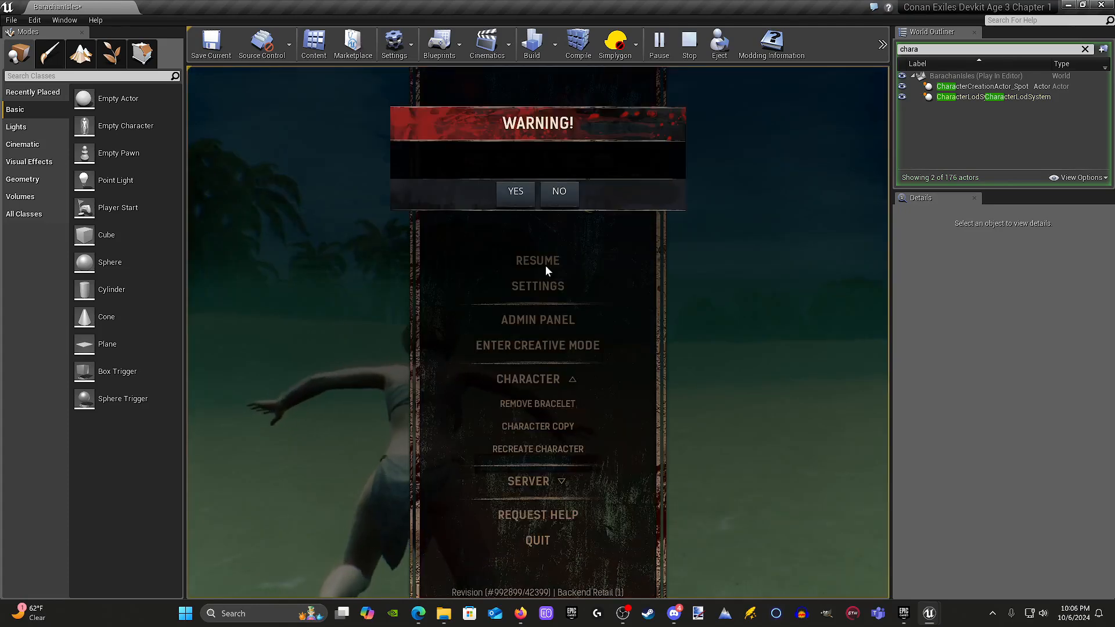
{"action": "left_click", "coordinate": [516, 193]}
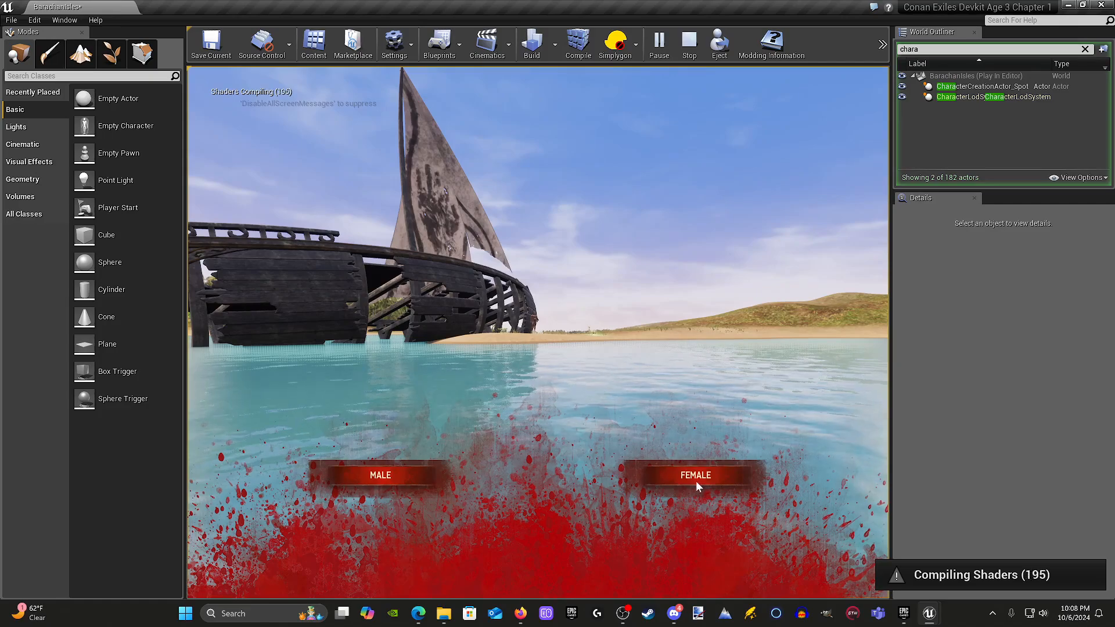
{"action": "left_click", "coordinate": [695, 476]}
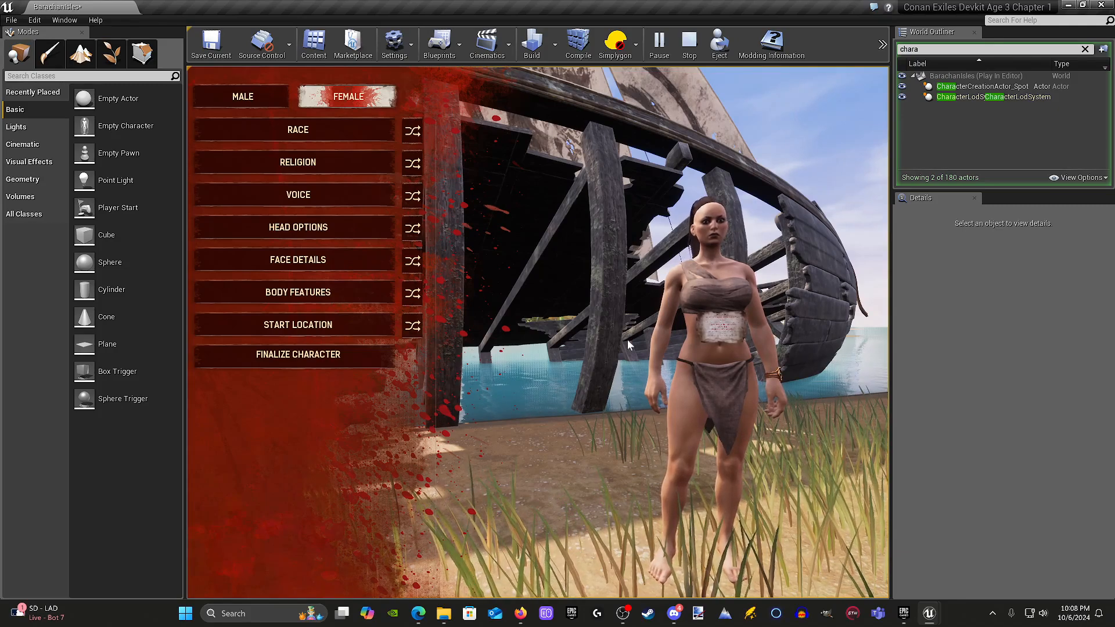
{"action": "key", "text": "Escape"}
Step: Lower the character creation spot slightly into the sand to about -20173 on Z and save the level
{"action": "right_click_drag", "start_coordinate": [634, 349], "coordinate": [635, 461]}
{"action": "left_click", "coordinate": [590, 376]}
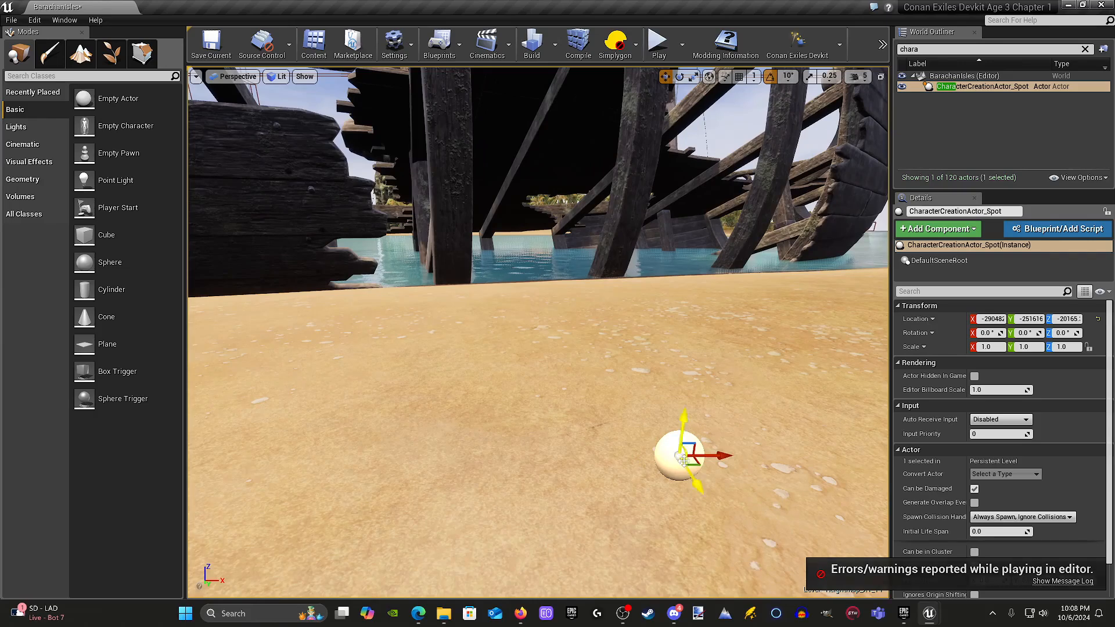
{"action": "left_click_drag", "start_coordinate": [685, 437], "coordinate": [665, 495]}
{"action": "key", "text": "s"}
{"action": "mouse_move", "coordinate": [604, 342]}
{"action": "right_mouse_down"}
{"action": "mouse_move", "coordinate": [603, 365]}
{"action": "mouse_move", "coordinate": [604, 342]}
{"action": "right_mouse_up"}
{"action": "key", "text": "w"}
{"action": "left_click_drag", "start_coordinate": [584, 328], "coordinate": [585, 322]}
{"action": "mouse_move", "coordinate": [585, 323]}
{"action": "right_mouse_down"}
{"action": "mouse_move", "coordinate": [569, 339]}
{"action": "mouse_move", "coordinate": [580, 326]}
{"action": "right_mouse_up"}
{"action": "key", "text": "s"}
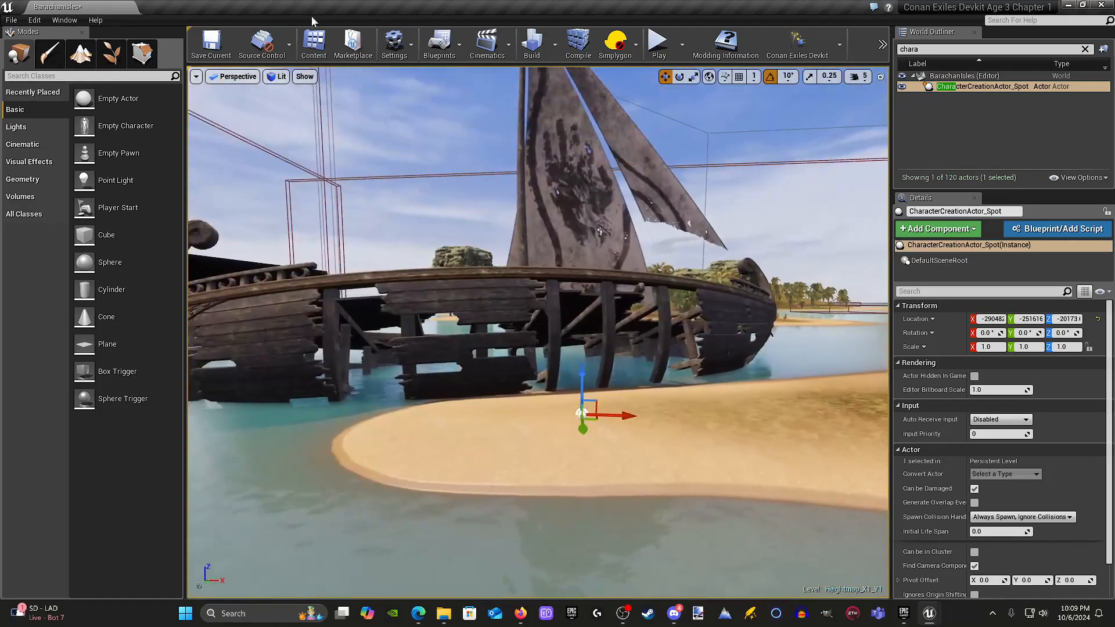
{"action": "left_click", "coordinate": [211, 47]}
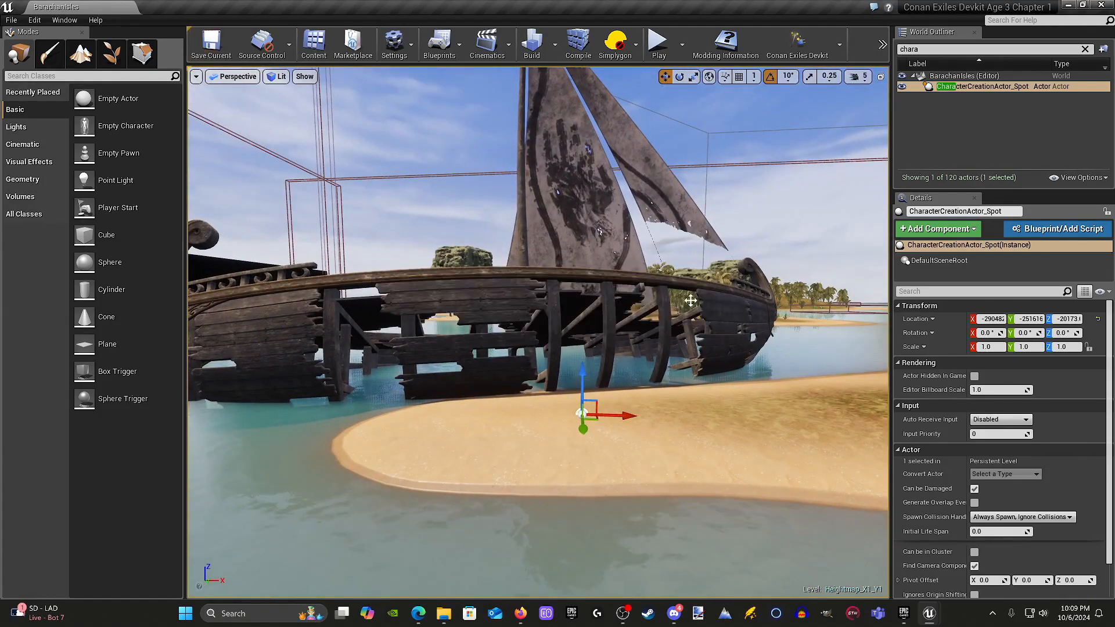
Step: Shift the wrecked ship slightly along its Y axis, away from the sandbar
{"action": "left_click", "coordinate": [697, 306]}
{"action": "key", "text": "w"}
{"action": "right_click_drag", "start_coordinate": [697, 306], "coordinate": [723, 342]}
{"action": "key", "text": "s"}
{"action": "left_click", "coordinate": [561, 304]}
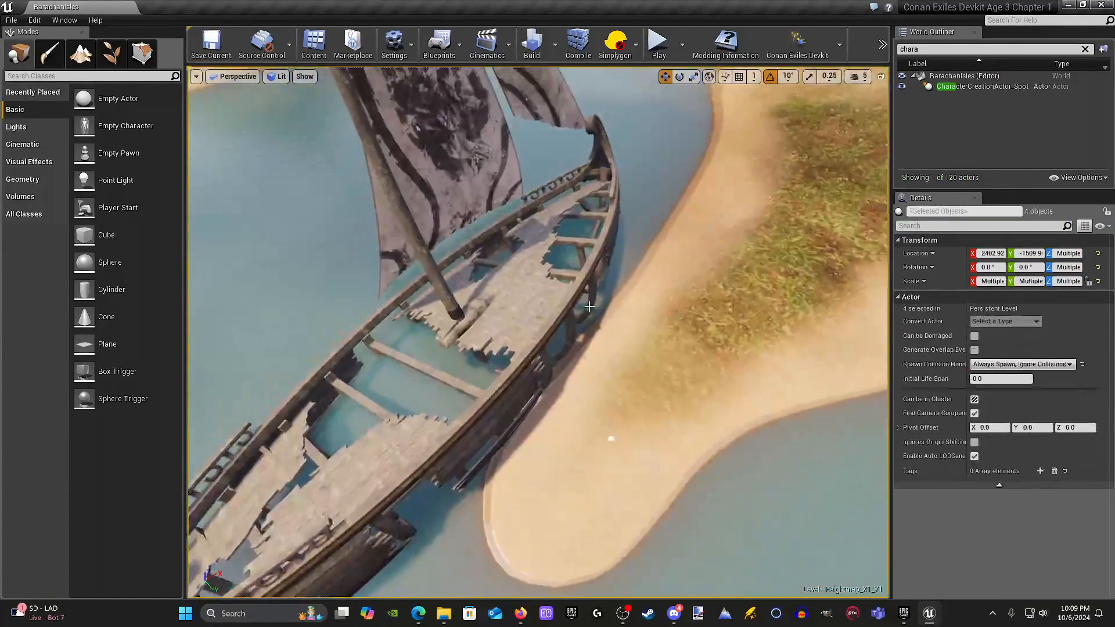
{"action": "key", "text": "s"}
{"action": "right_click_drag", "start_coordinate": [561, 304], "coordinate": [561, 332]}
{"action": "left_click_drag", "start_coordinate": [520, 350], "coordinate": [504, 324]}
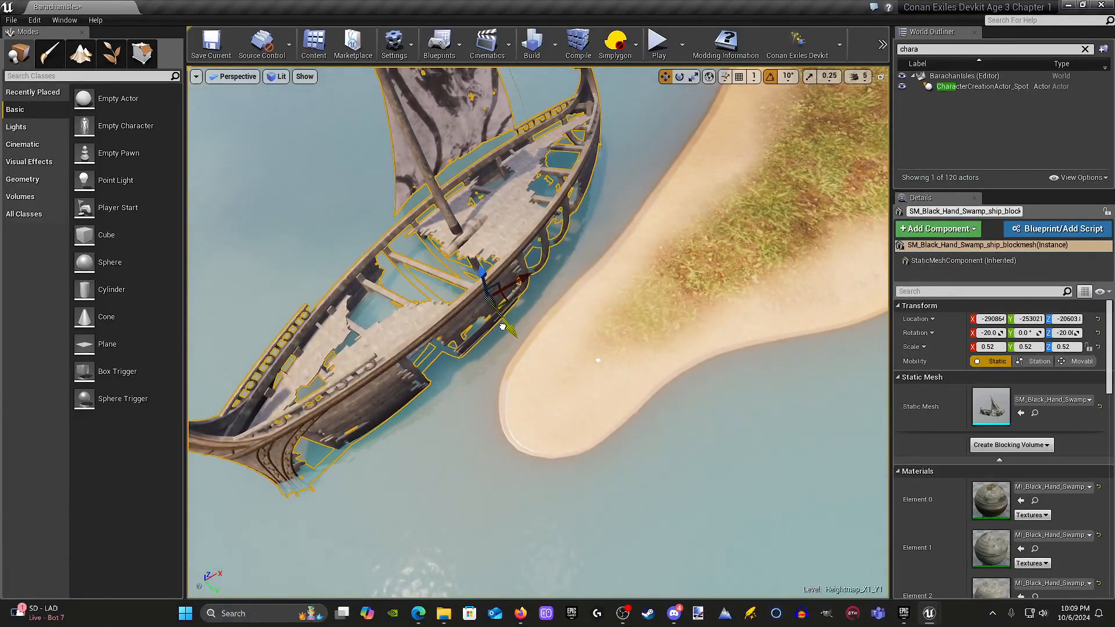
Step: Save the Heightmap_X1_Y1 sublevel from the list of levels and close the list
{"action": "left_click", "coordinate": [641, 333]}
{"action": "right_click_drag", "start_coordinate": [641, 333], "coordinate": [643, 334]}
{"action": "key", "text": "w"}
{"action": "key", "text": "d"}
{"action": "right_click_drag", "start_coordinate": [538, 332], "coordinate": [906, 378]}
{"action": "left_click", "coordinate": [70, 20]}
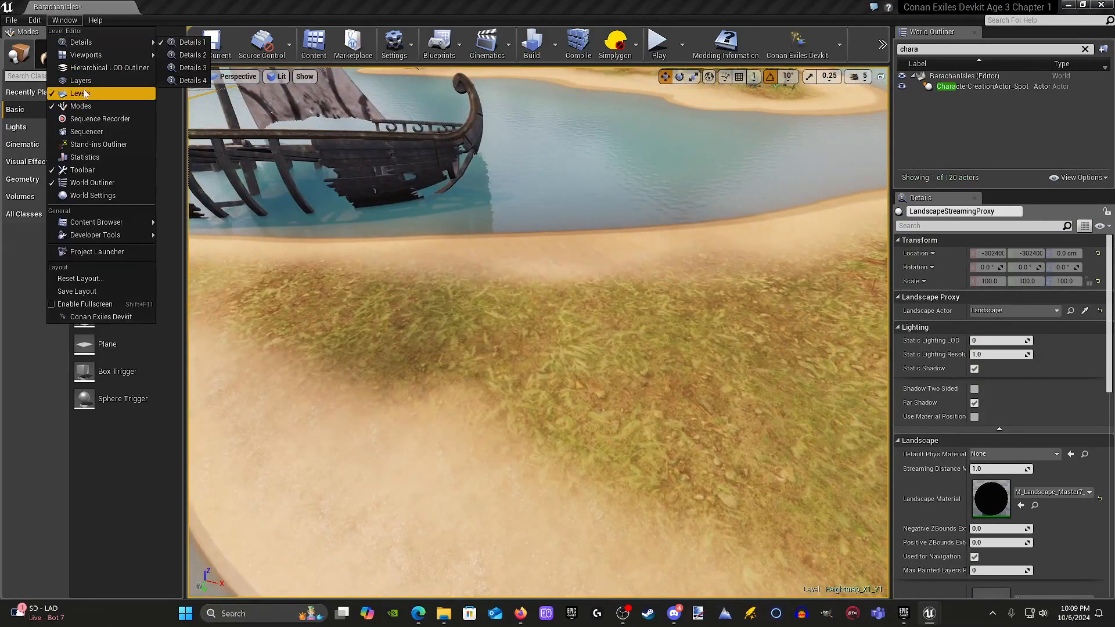
{"action": "left_click", "coordinate": [80, 93]}
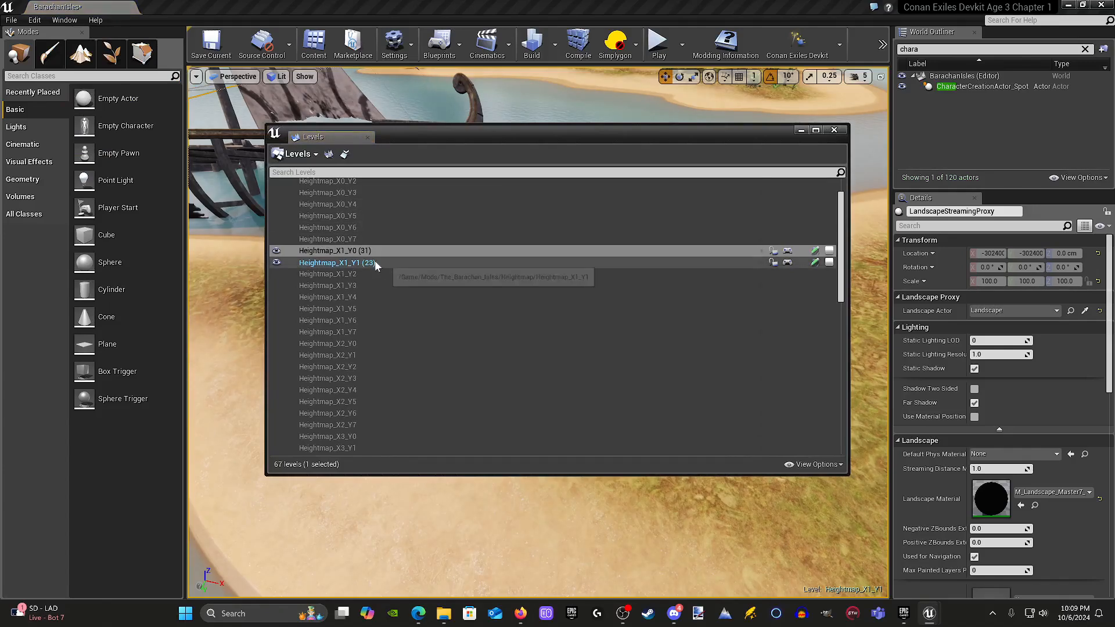
{"action": "left_click", "coordinate": [277, 264]}
{"action": "left_click", "coordinate": [277, 264]}
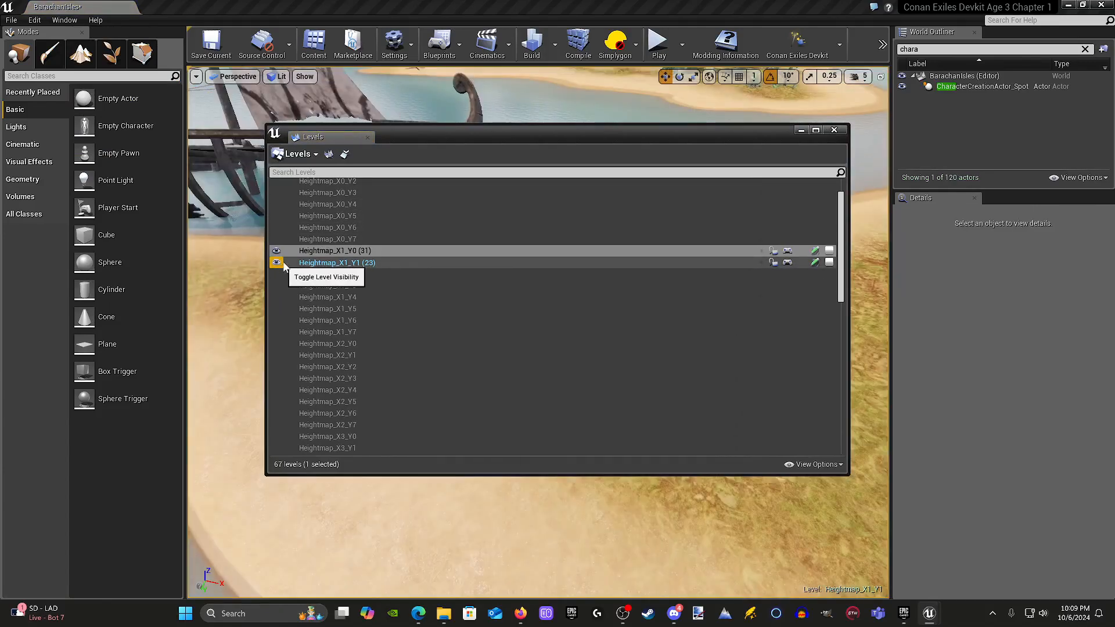
{"action": "left_click", "coordinate": [408, 264]}
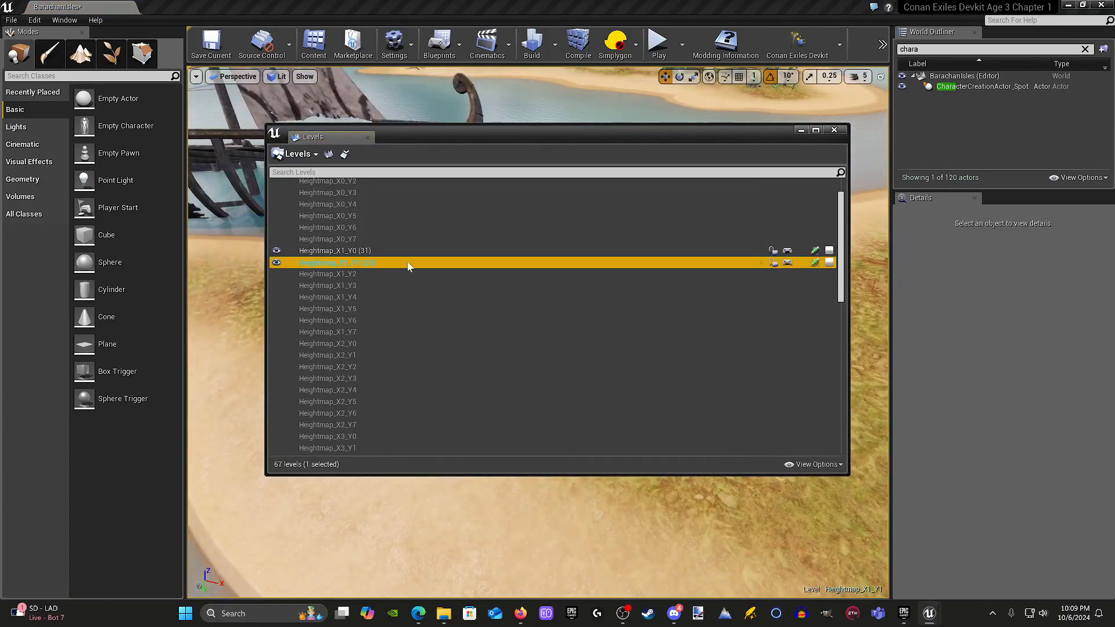
{"action": "left_click", "coordinate": [815, 262]}
{"action": "left_click", "coordinate": [815, 262]}
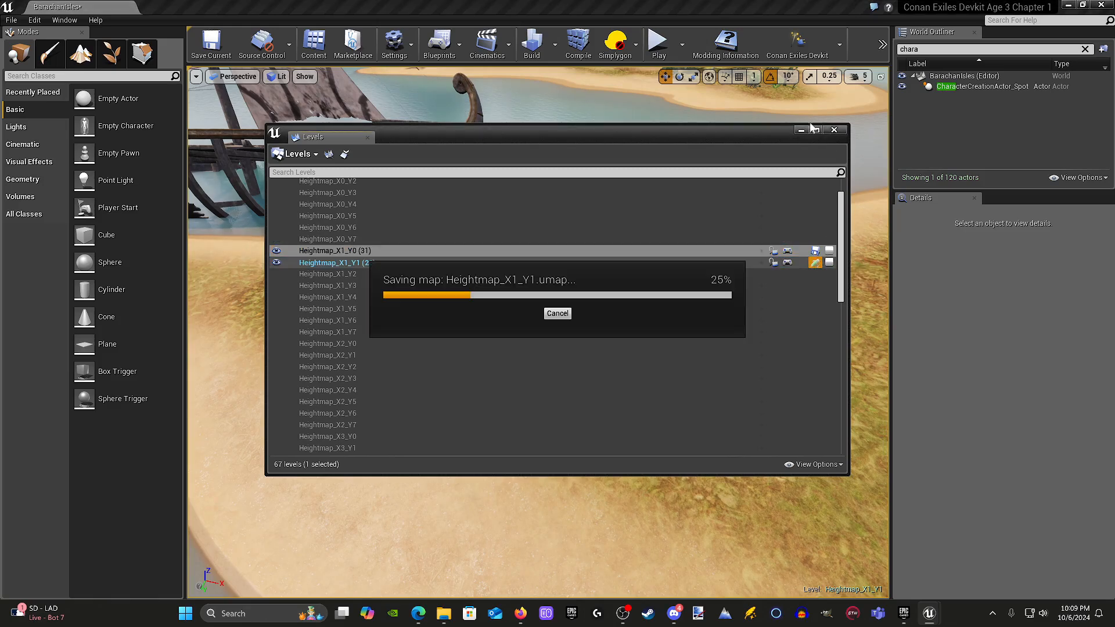
{"action": "left_click", "coordinate": [833, 129]}
Step: Clear the actor filter and move the wrecked ship into a new outliner folder named CharacterStart
{"action": "left_click", "coordinate": [1084, 50]}
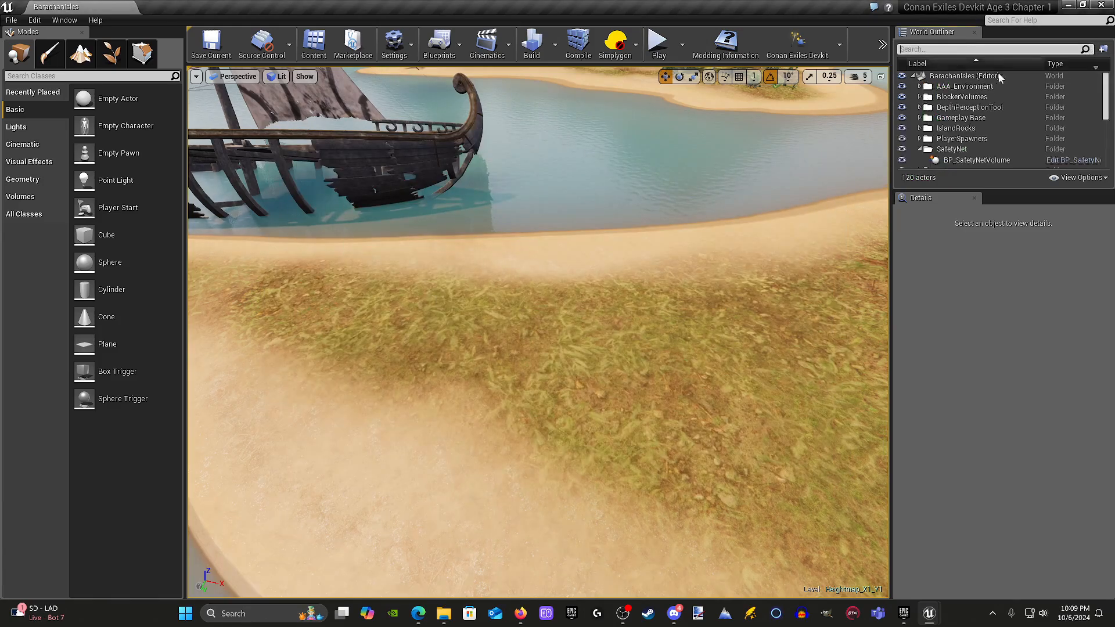
{"action": "right_click_drag", "start_coordinate": [471, 264], "coordinate": [471, 264]}
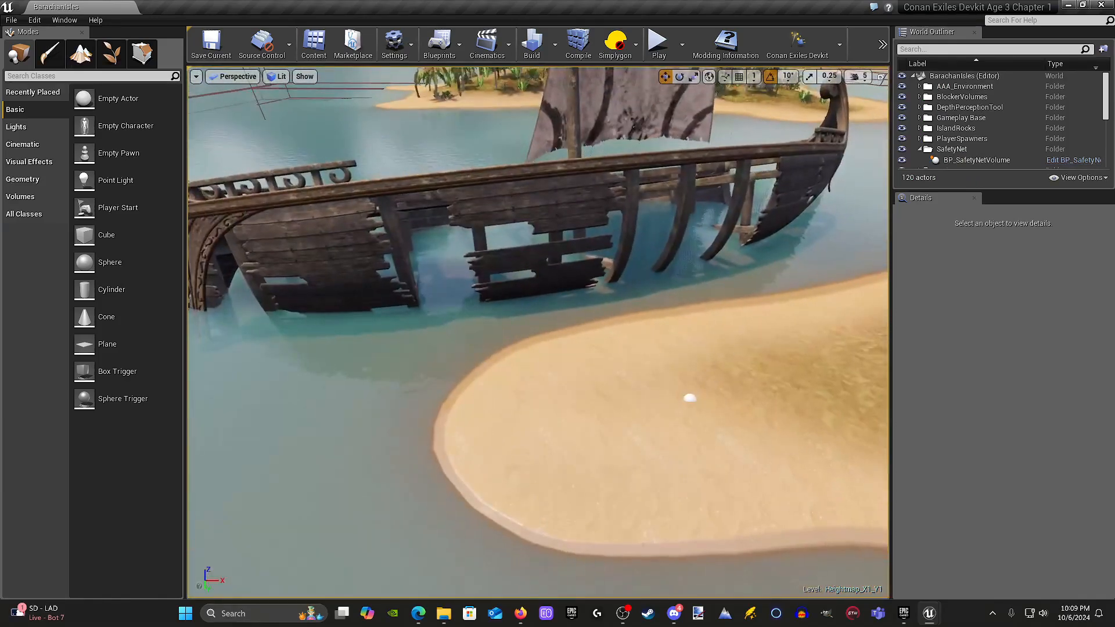
{"action": "left_click", "coordinate": [549, 236]}
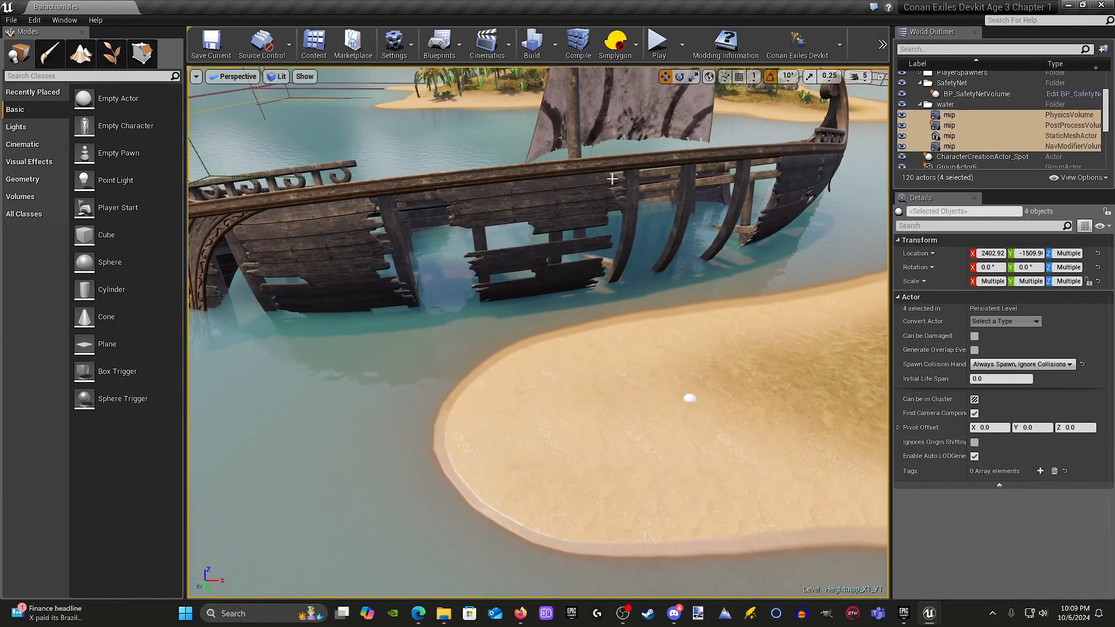
{"action": "left_click", "coordinate": [645, 213]}
{"action": "right_click", "coordinate": [963, 153]}
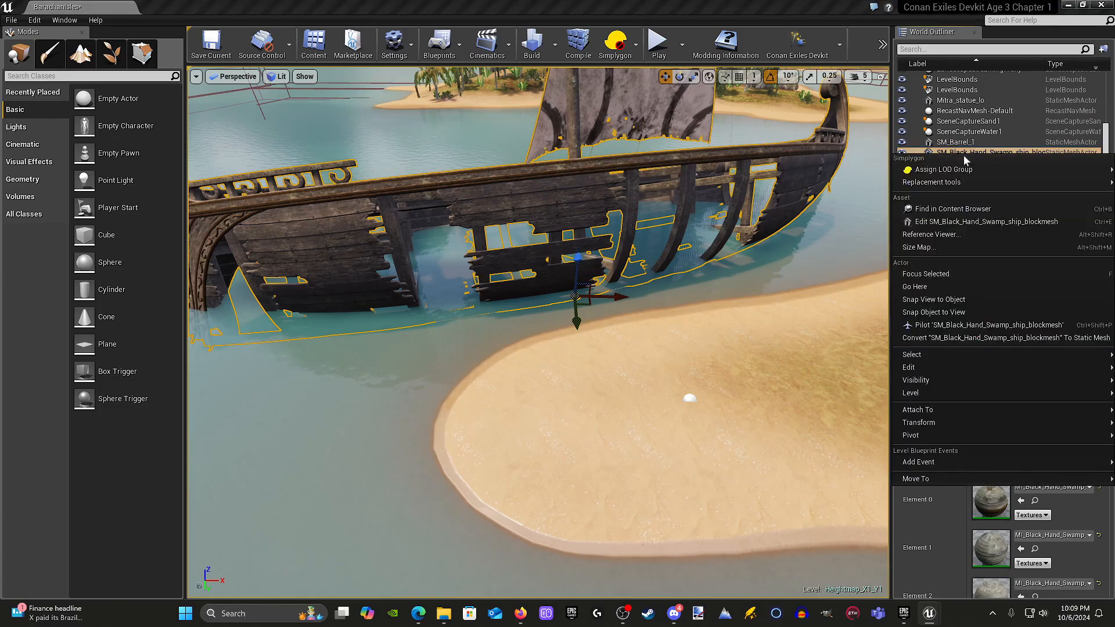
{"action": "mouse_move", "coordinate": [943, 468]}
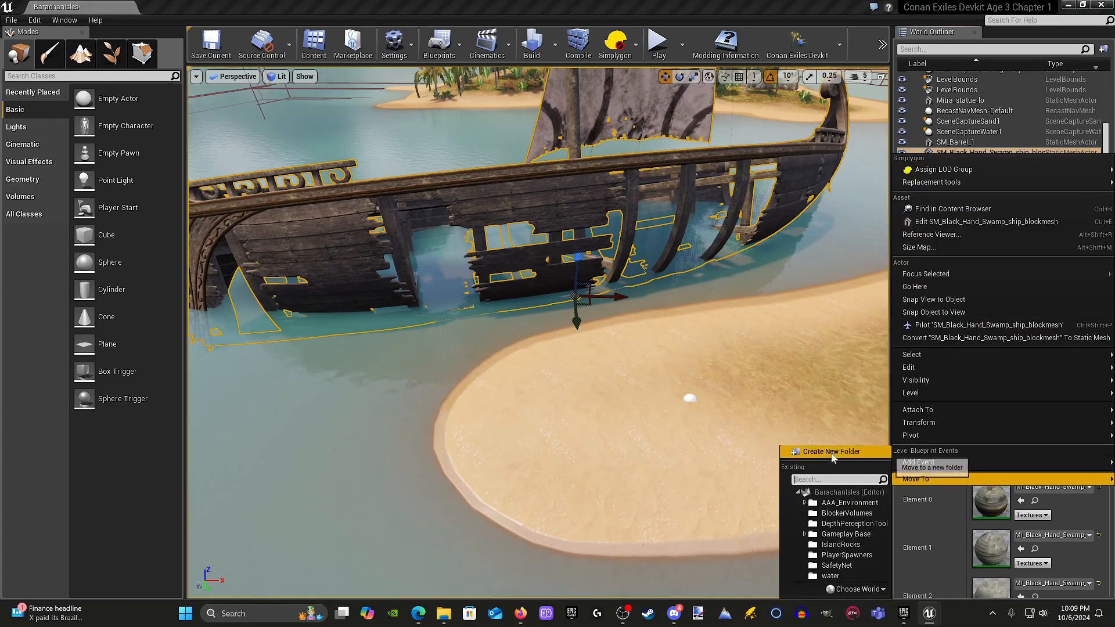
{"action": "left_click", "coordinate": [831, 452]}
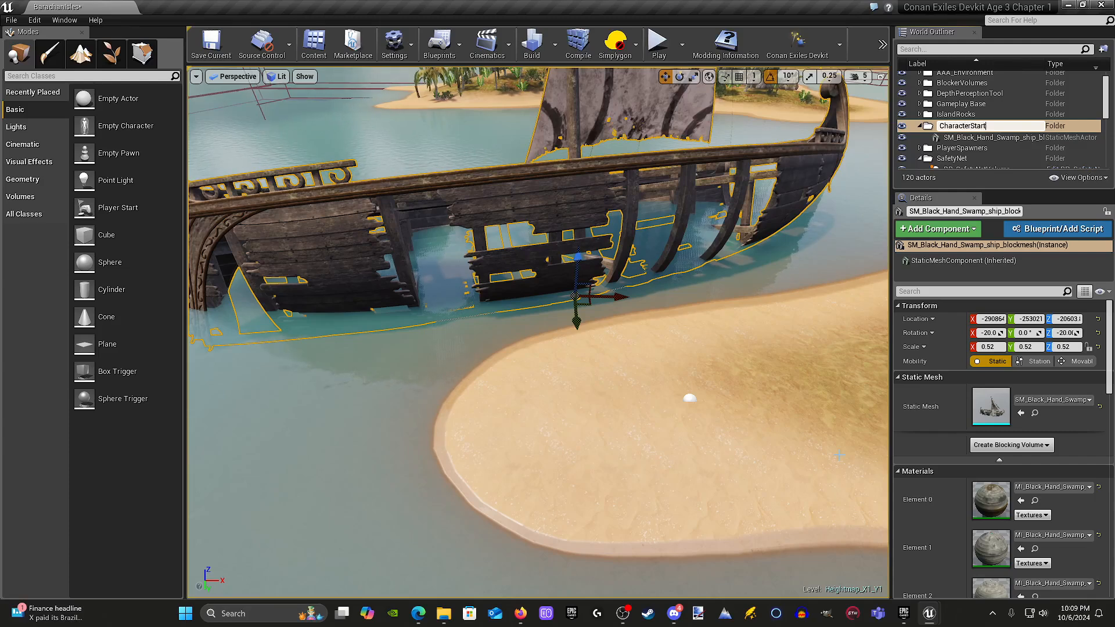
{"action": "key", "text": "Return"}
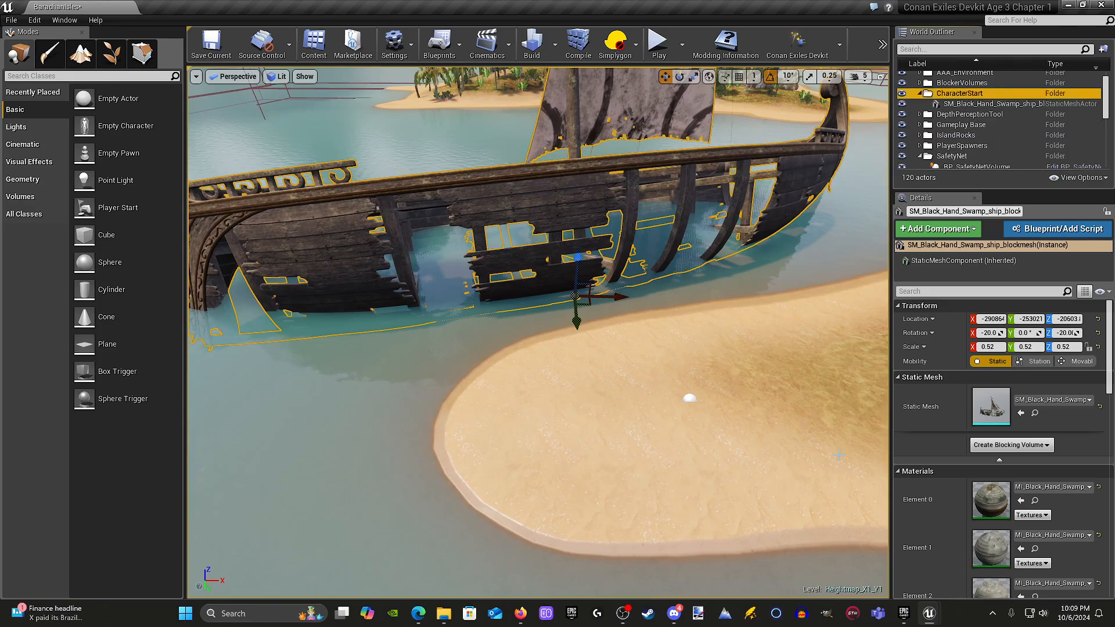
Step: Duplicate the mossy rock pile from the offshore rock group and bring the copy to the end of the ship beside the sandbar
{"action": "right_click_drag", "start_coordinate": [610, 275], "coordinate": [581, 288]}
{"action": "left_click", "coordinate": [407, 278]}
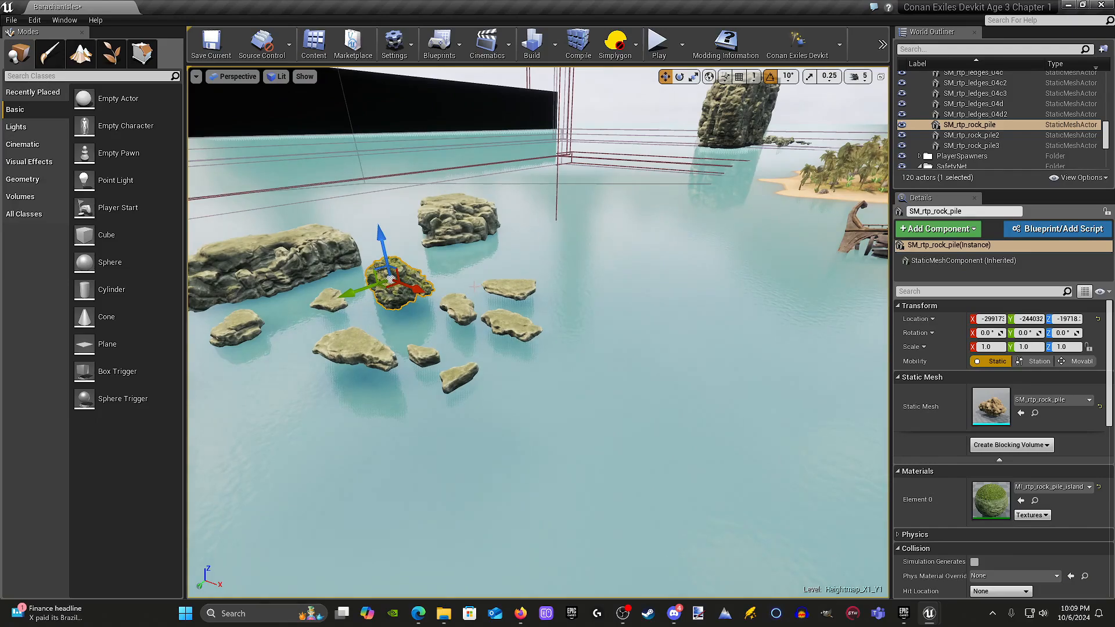
{"action": "key", "text": "ctrl+w"}
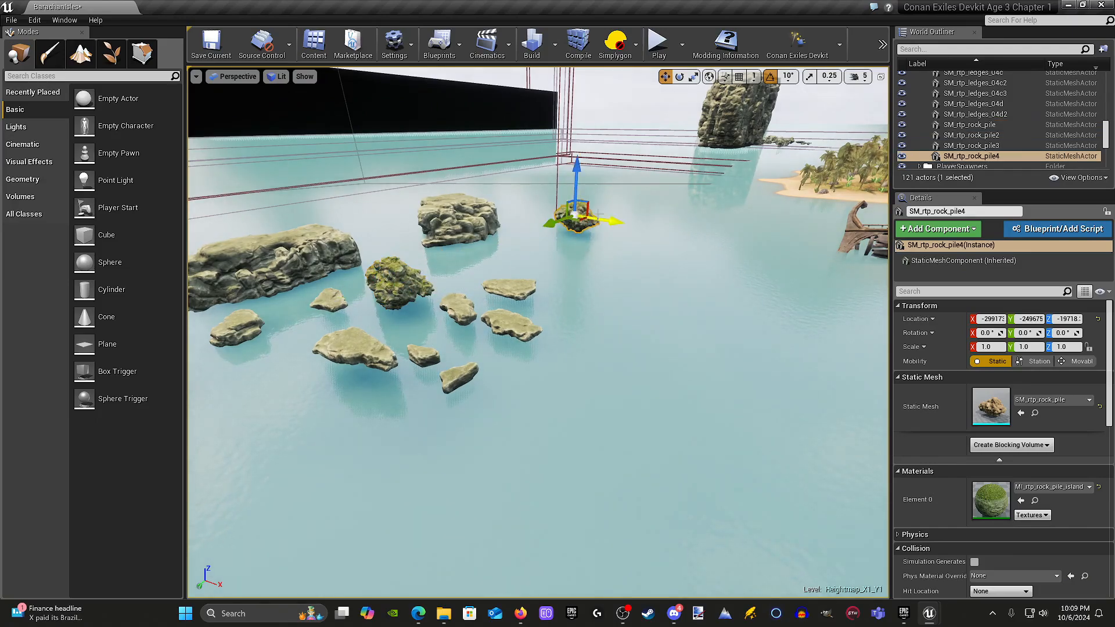
{"action": "left_click_drag", "start_coordinate": [641, 237], "coordinate": [865, 255]}
{"action": "right_click_drag", "start_coordinate": [865, 256], "coordinate": [916, 278]}
{"action": "key", "text": "s"}
{"action": "left_click_drag", "start_coordinate": [274, 260], "coordinate": [606, 315]}
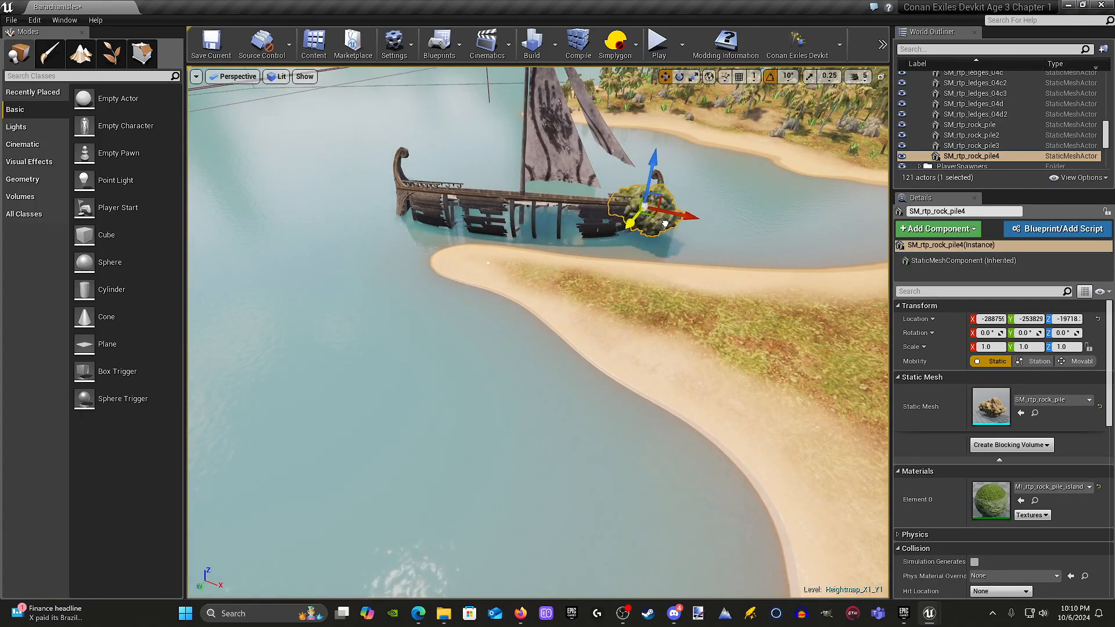
Step: Sink the copied rock pile into the water to about -20330 on Z and nudge it along Y against the ship's hull
{"action": "right_click_drag", "start_coordinate": [665, 224], "coordinate": [754, 180]}
{"action": "key", "text": "w"}
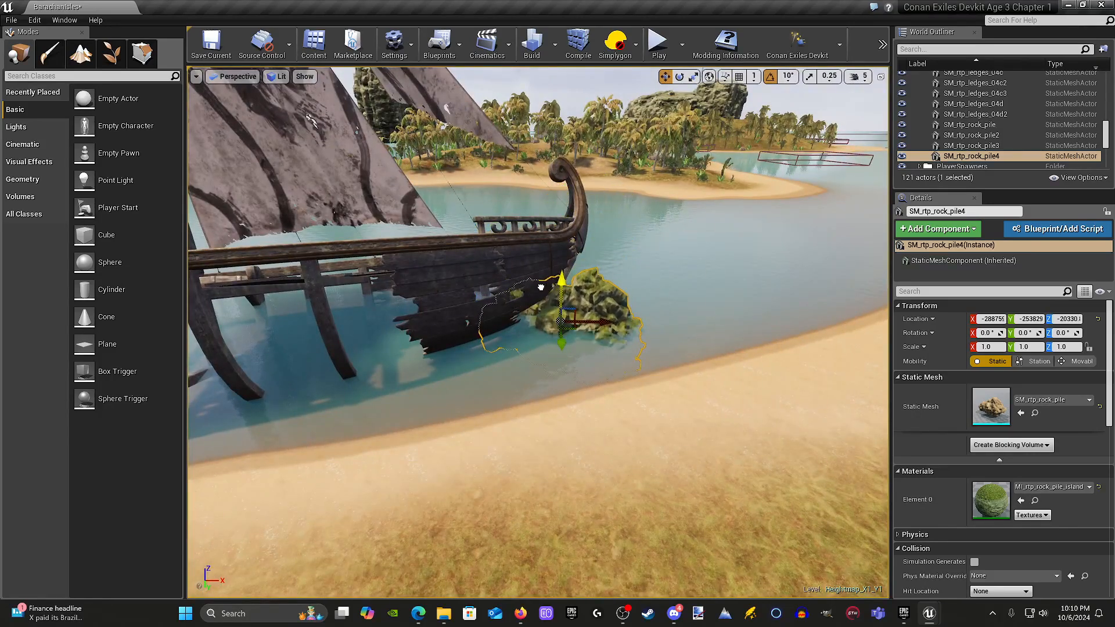
{"action": "key", "text": "w"}
{"action": "right_click_drag", "start_coordinate": [541, 288], "coordinate": [514, 325]}
{"action": "left_click_drag", "start_coordinate": [713, 309], "coordinate": [712, 323]}
{"action": "right_click_drag", "start_coordinate": [711, 324], "coordinate": [597, 381]}
{"action": "key", "text": "d"}
{"action": "key", "text": "s"}
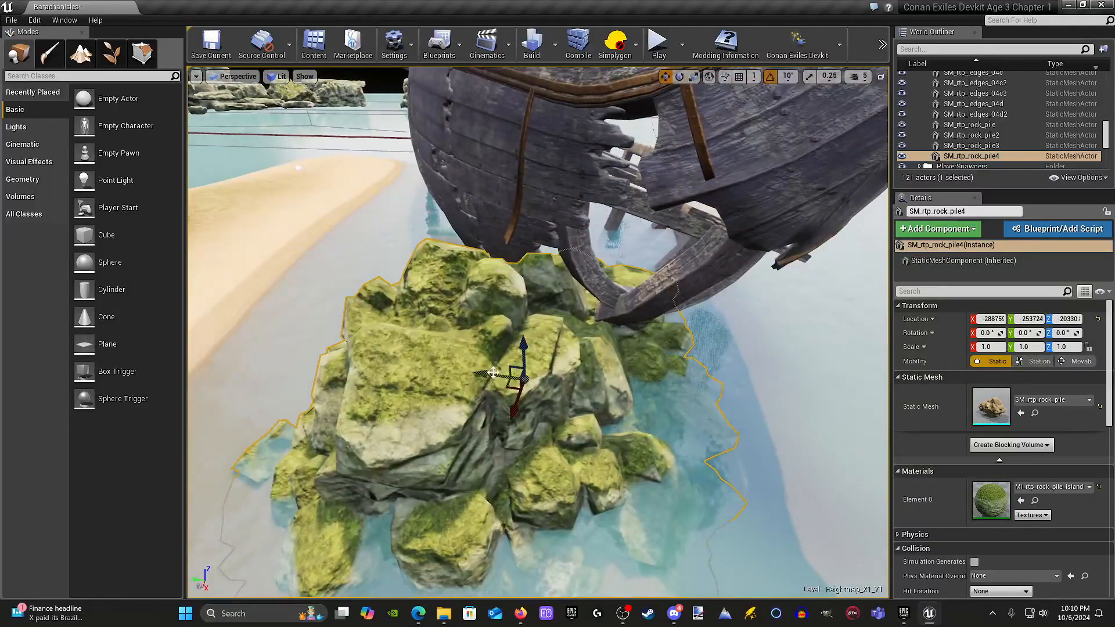
{"action": "left_click_drag", "start_coordinate": [493, 372], "coordinate": [475, 373]}
Step: Search the content assets for "barre" and place the Barrels mesh on the sand at the shore beside the shipwreck
{"action": "key", "text": "a"}
{"action": "right_click_drag", "start_coordinate": [475, 374], "coordinate": [546, 395]}
{"action": "key", "text": "w"}
{"action": "key", "text": "s"}
{"action": "left_click", "coordinate": [544, 381]}
{"action": "key", "text": "s"}
{"action": "key", "text": "w"}
{"action": "left_click", "coordinate": [321, 51]}
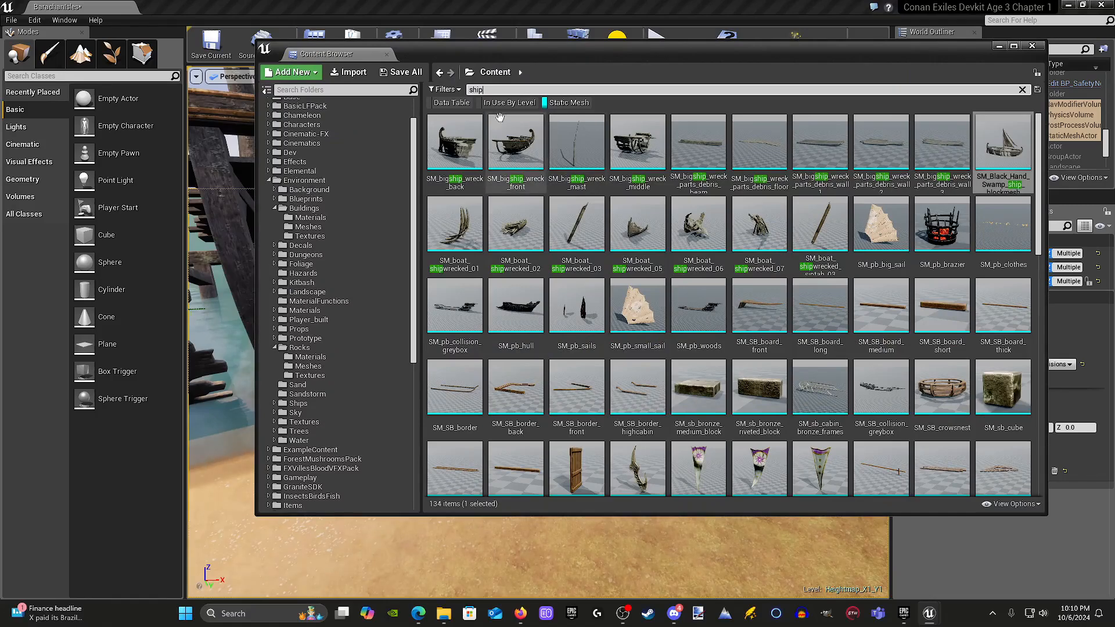
{"action": "type", "text": "barre"}
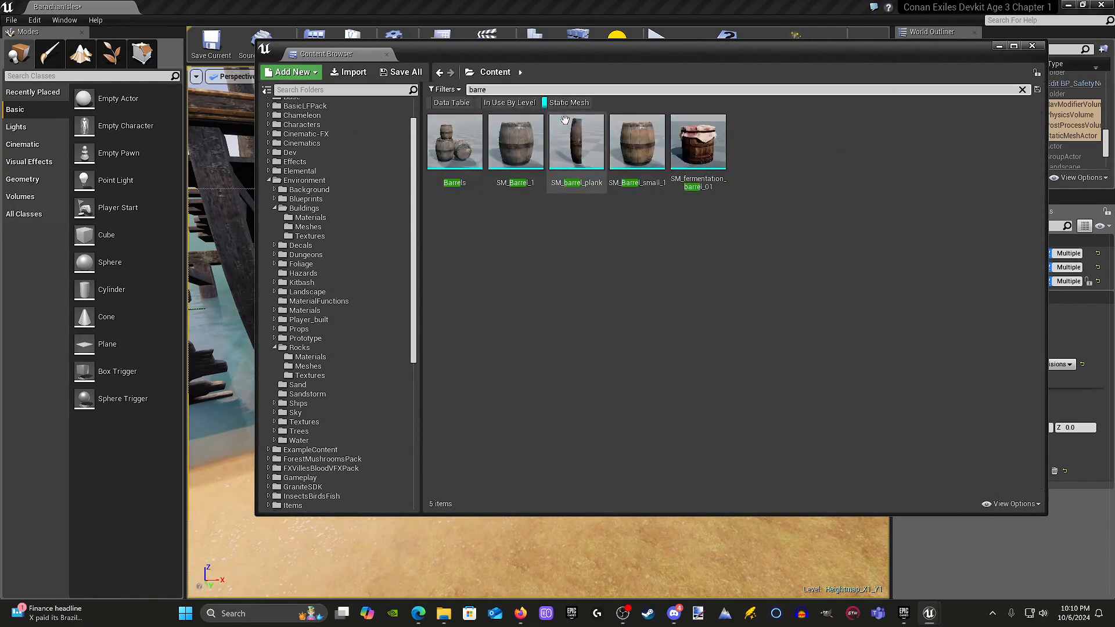
{"action": "left_click_drag", "start_coordinate": [455, 142], "coordinate": [240, 446]}
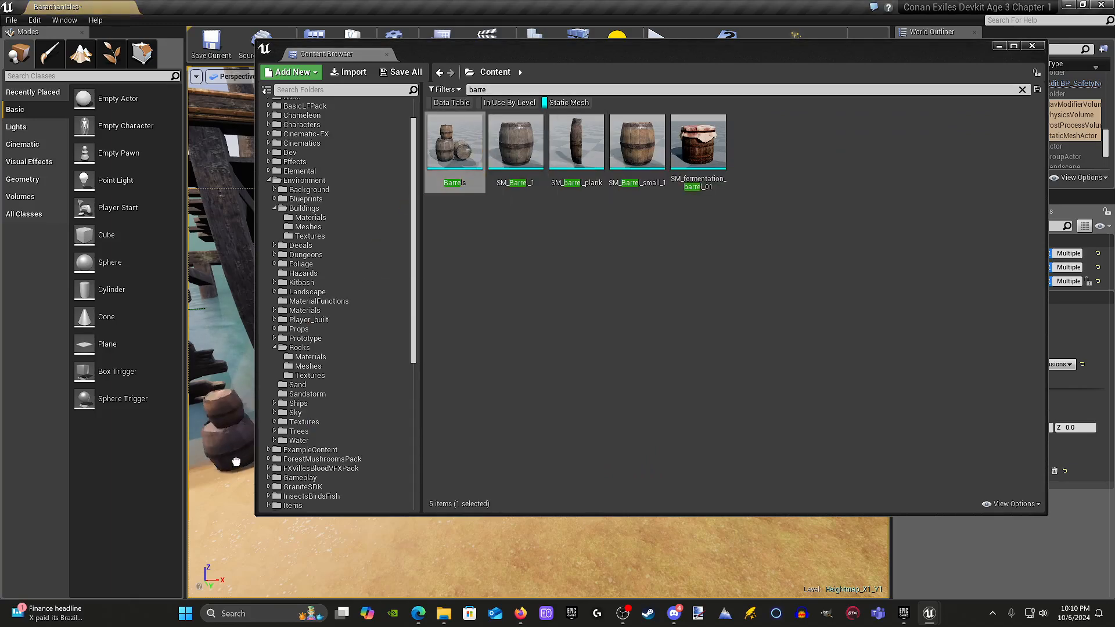
Step: Place the SM_Barrel_1 and SM_Barrel_small_1 meshes on the sand beside the stacked barrels
{"action": "left_click_drag", "start_coordinate": [504, 157], "coordinate": [238, 499]}
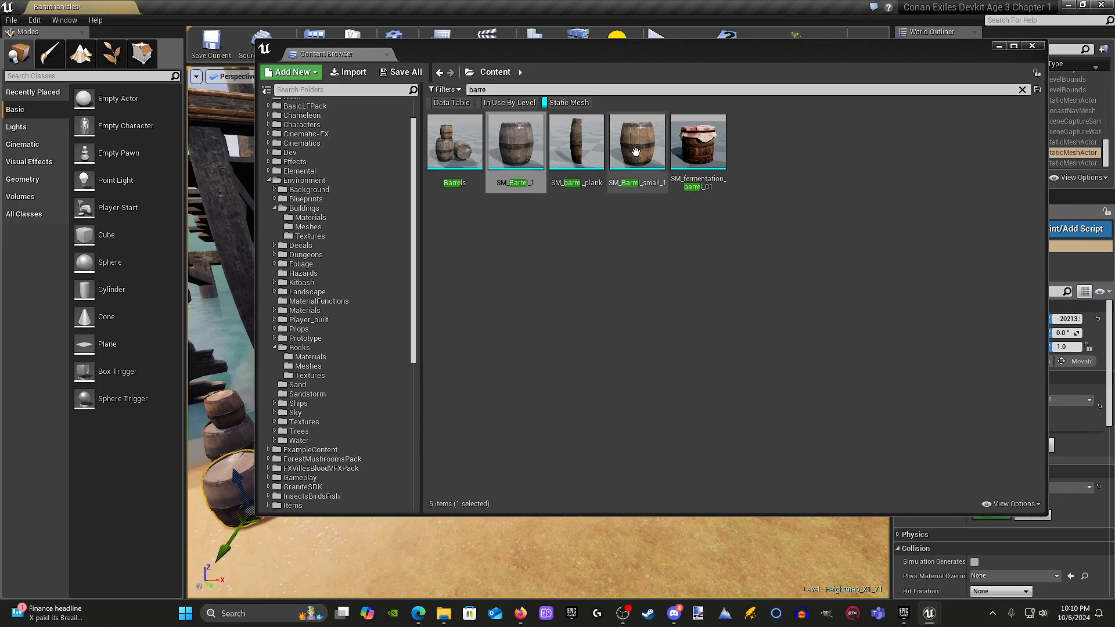
{"action": "left_click_drag", "start_coordinate": [636, 152], "coordinate": [207, 537]}
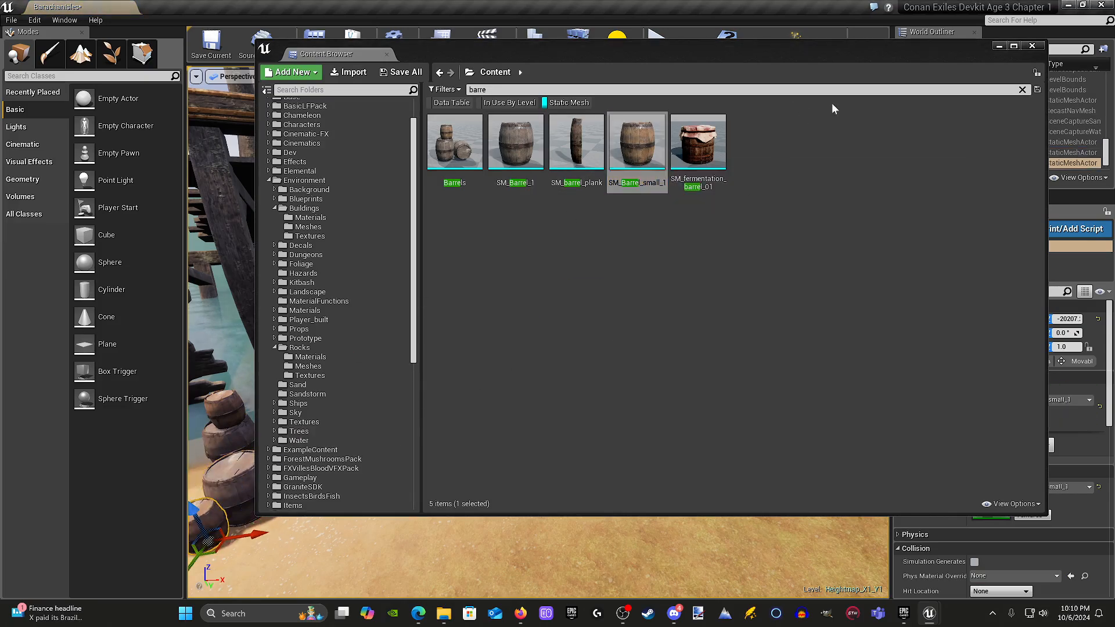
{"action": "left_click", "coordinate": [999, 46]}
Step: Arrange the stacked barrels, the large barrel and the small barrel into one tight cluster on the shore
{"action": "right_click_drag", "start_coordinate": [697, 244], "coordinate": [450, 361]}
{"action": "left_click", "coordinate": [450, 361]}
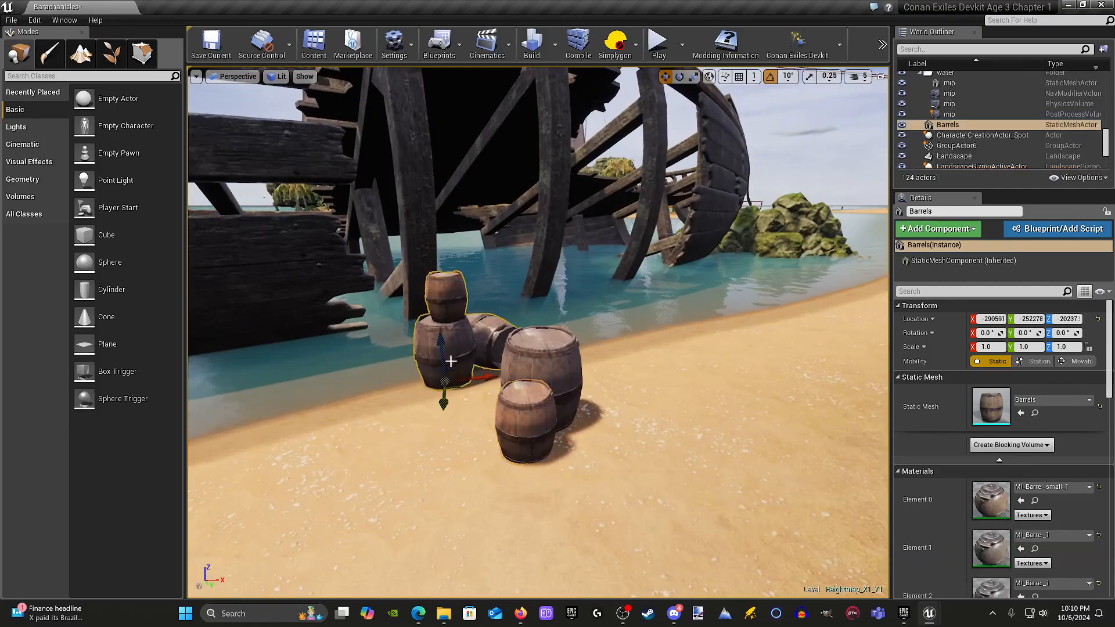
{"action": "left_click_drag", "start_coordinate": [460, 383], "coordinate": [361, 427]}
{"action": "left_click", "coordinate": [527, 444]}
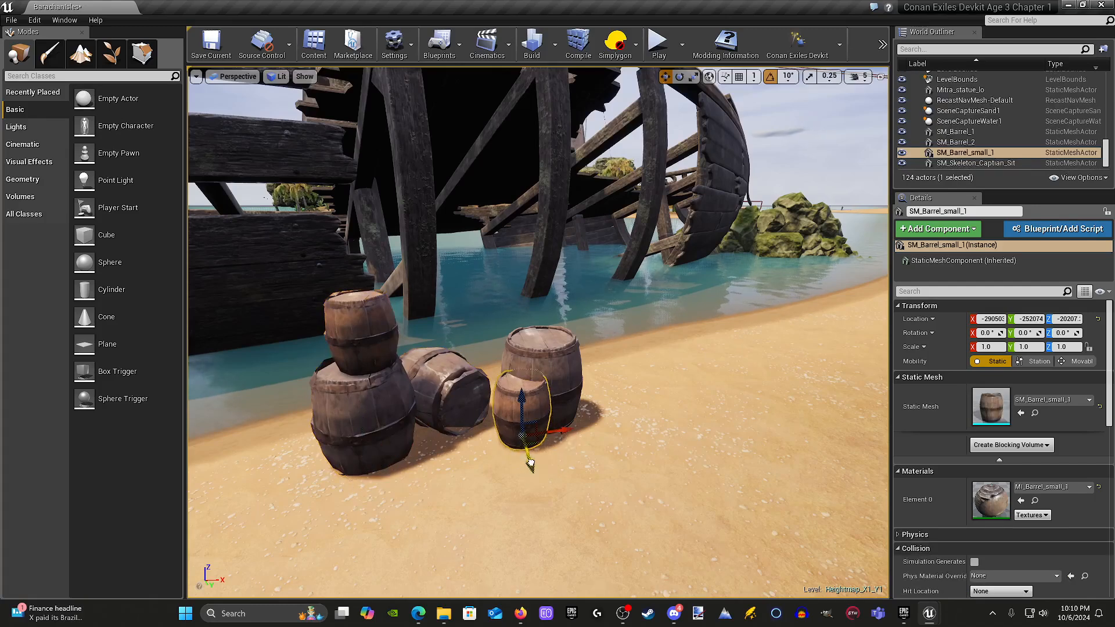
{"action": "left_click_drag", "start_coordinate": [563, 431], "coordinate": [532, 428]}
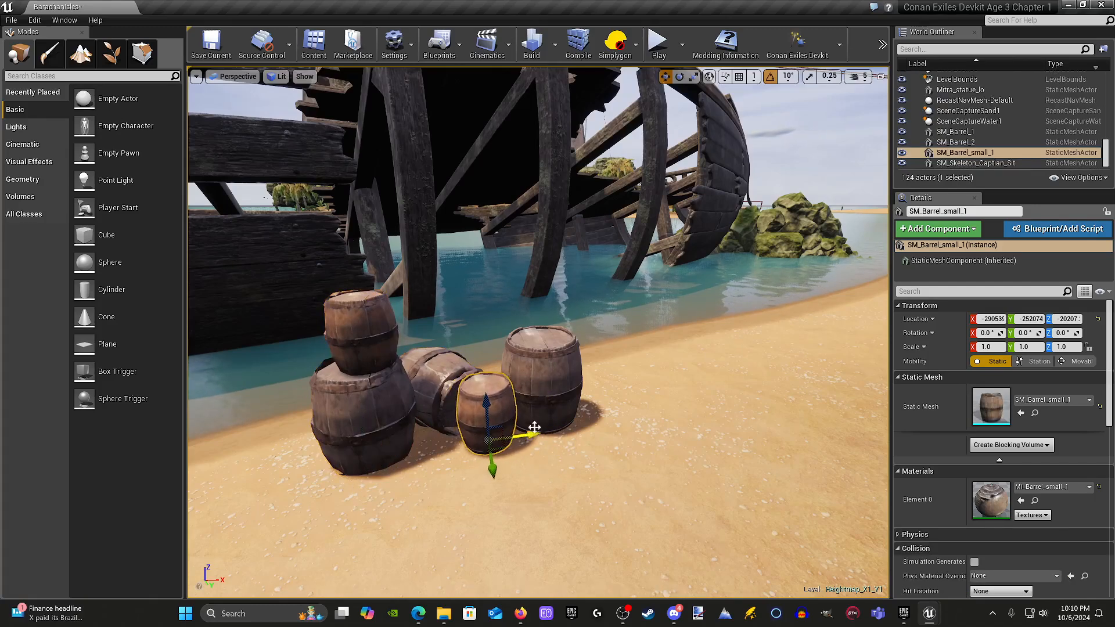
{"action": "left_click", "coordinate": [566, 417]}
{"action": "left_click", "coordinate": [503, 411]}
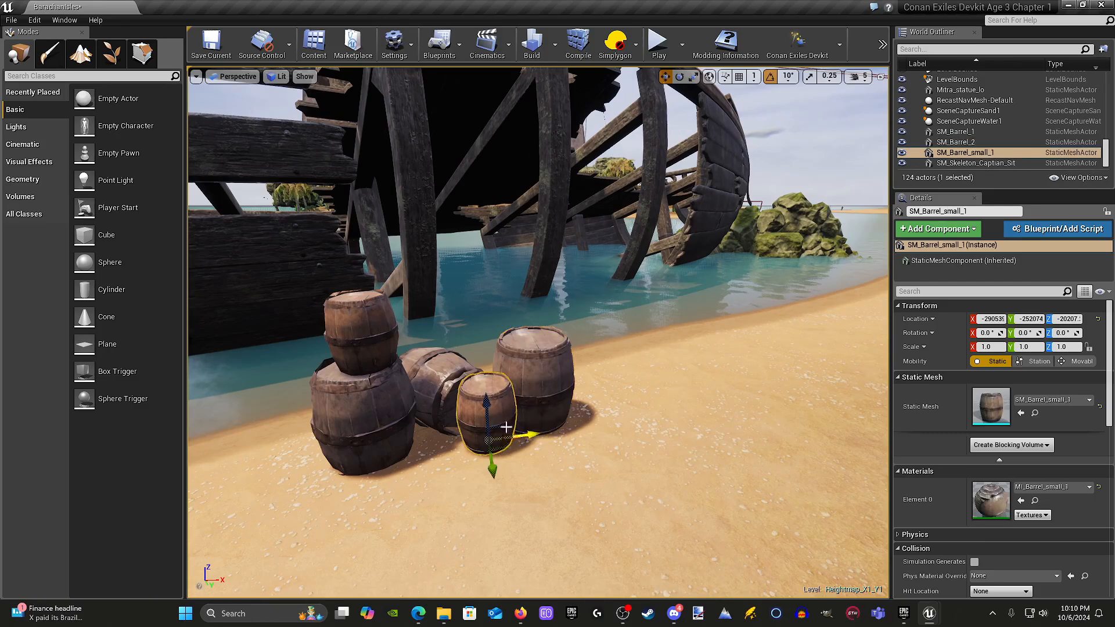
{"action": "left_click_drag", "start_coordinate": [485, 417], "coordinate": [485, 419]}
{"action": "left_click", "coordinate": [584, 483]}
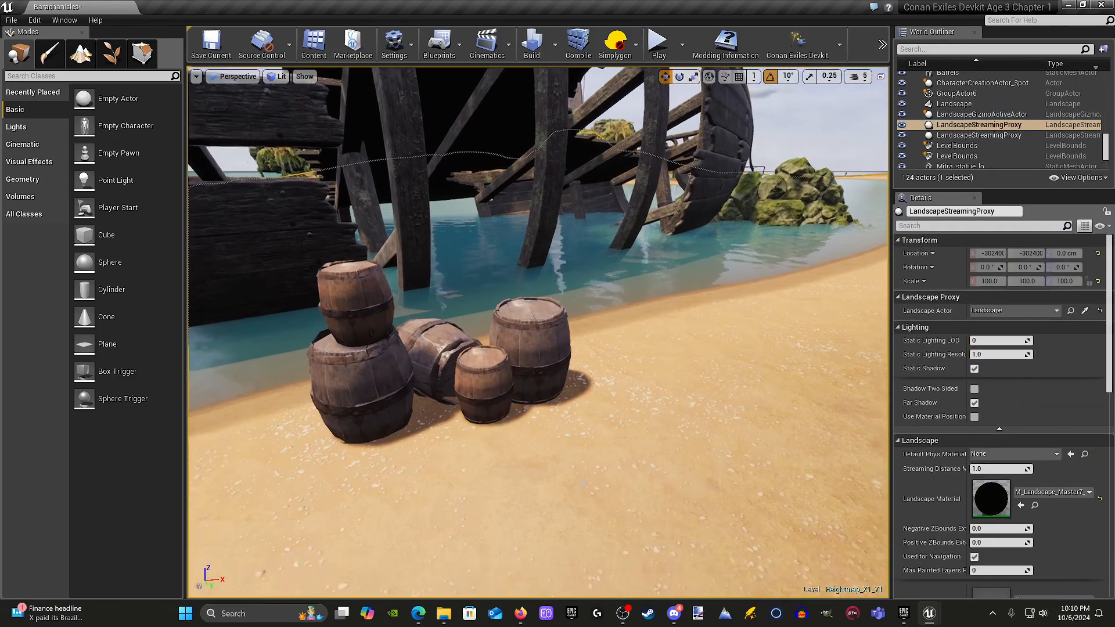
Step: Search the content assets for "fish"
{"action": "left_click", "coordinate": [313, 45]}
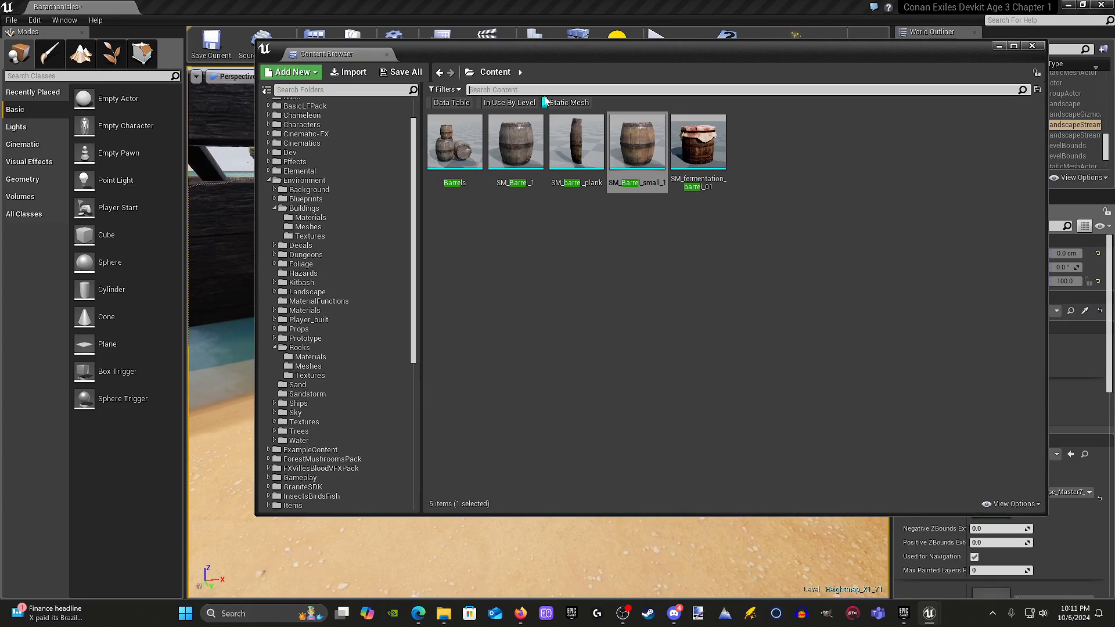
{"action": "type", "text": "fish"}
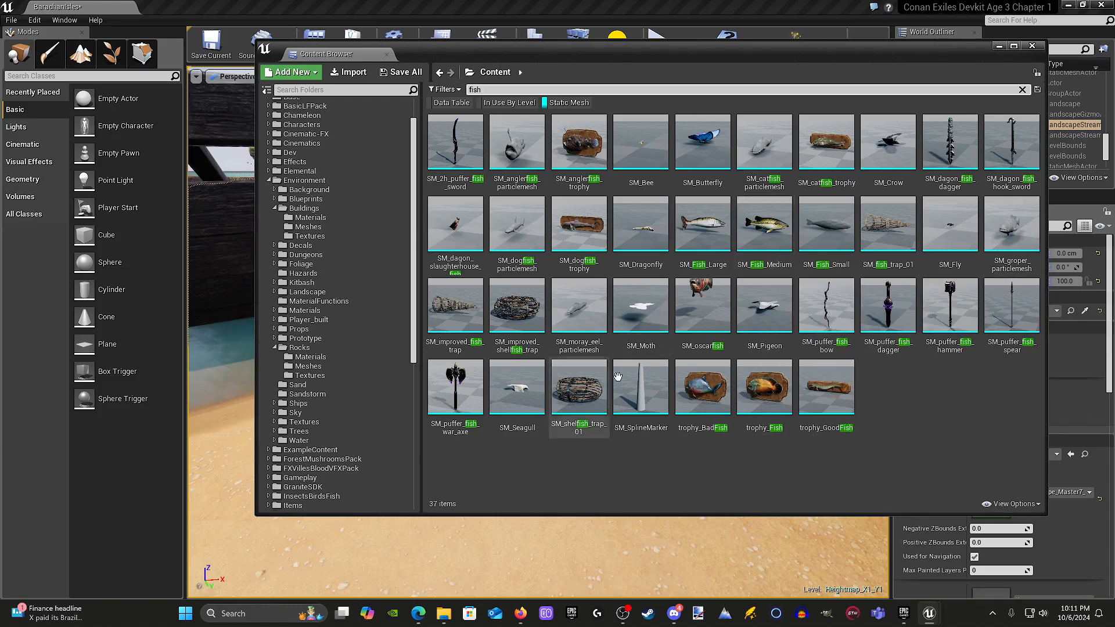
Step: Try out the SM_improved_fish_trap and SM_improved_shellfish_trap meshes on the sand near the barrels and delete both
{"action": "left_click", "coordinate": [458, 323]}
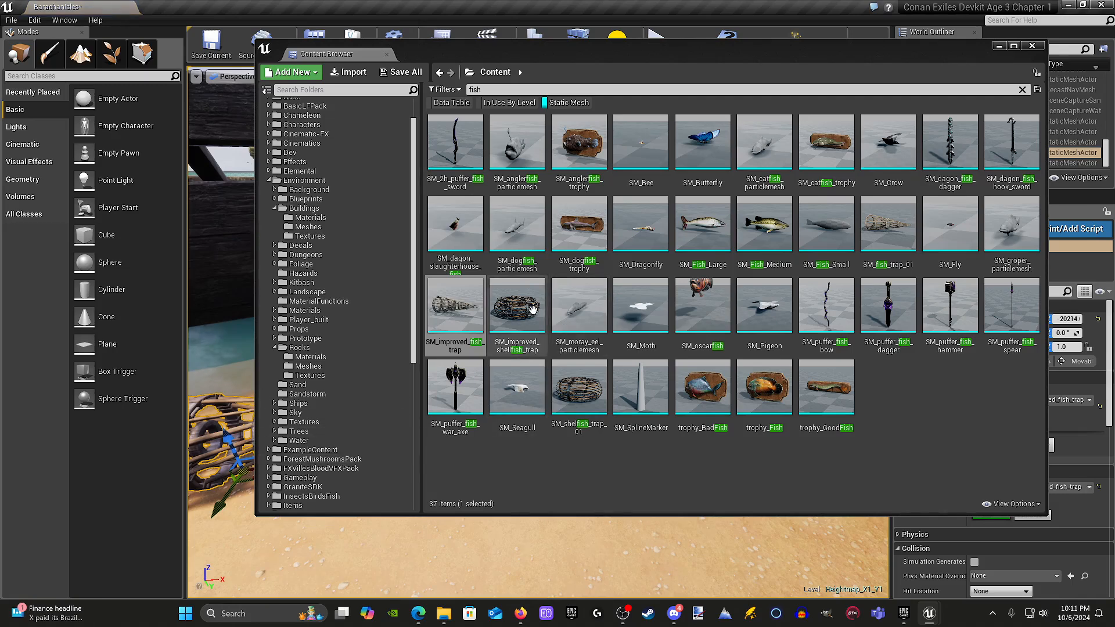
{"action": "left_click_drag", "start_coordinate": [528, 308], "coordinate": [383, 557]}
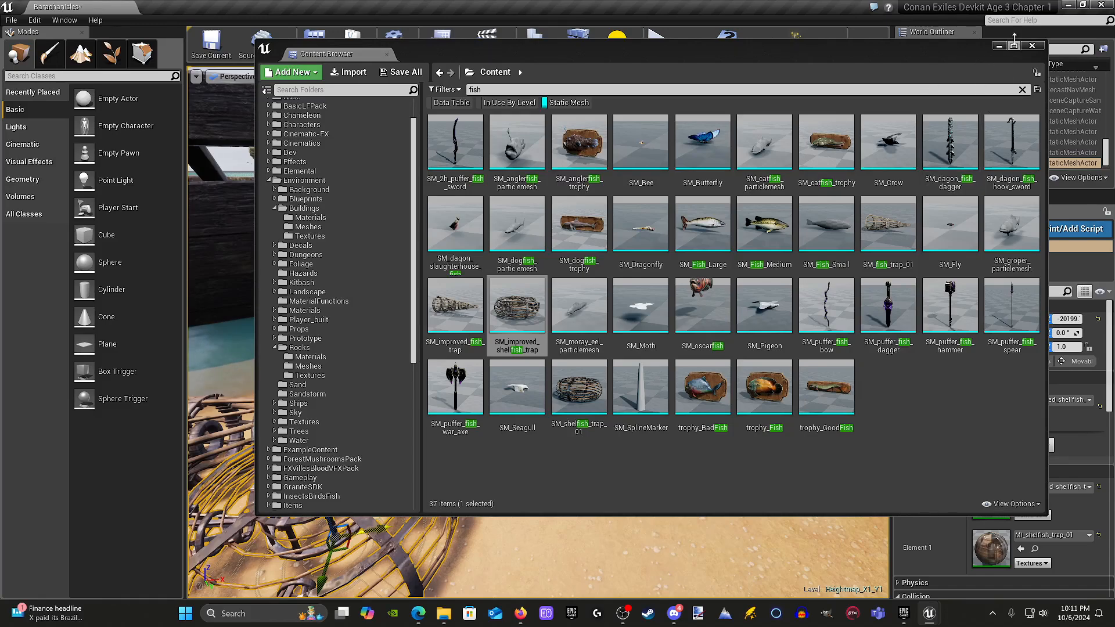
{"action": "left_click", "coordinate": [999, 46]}
{"action": "key", "text": "f"}
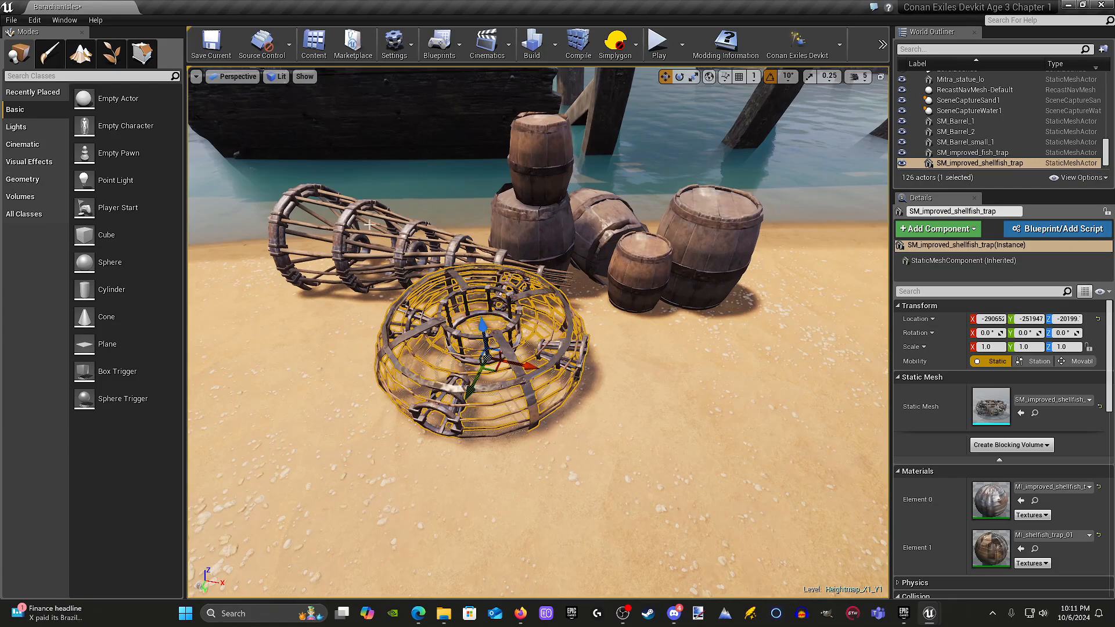
{"action": "key", "text": "Delete"}
{"action": "left_click", "coordinate": [409, 248]}
{"action": "key", "text": "Delete"}
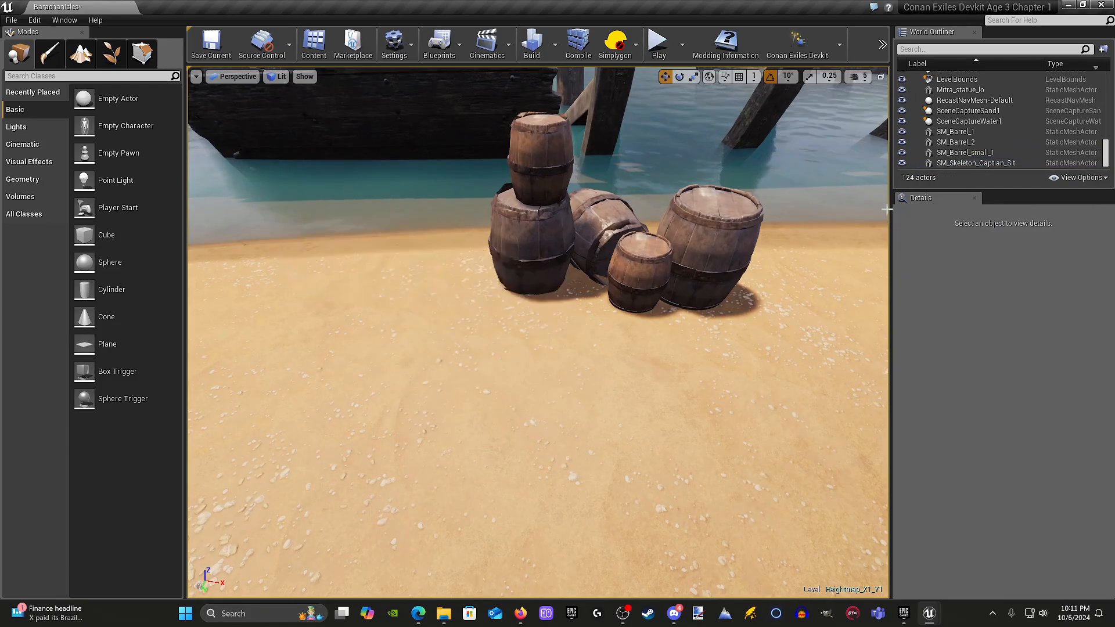
Step: Place the SM_fish_trap_01 mesh on the sand and move it in front of the barrel cluster
{"action": "left_click", "coordinate": [313, 46]}
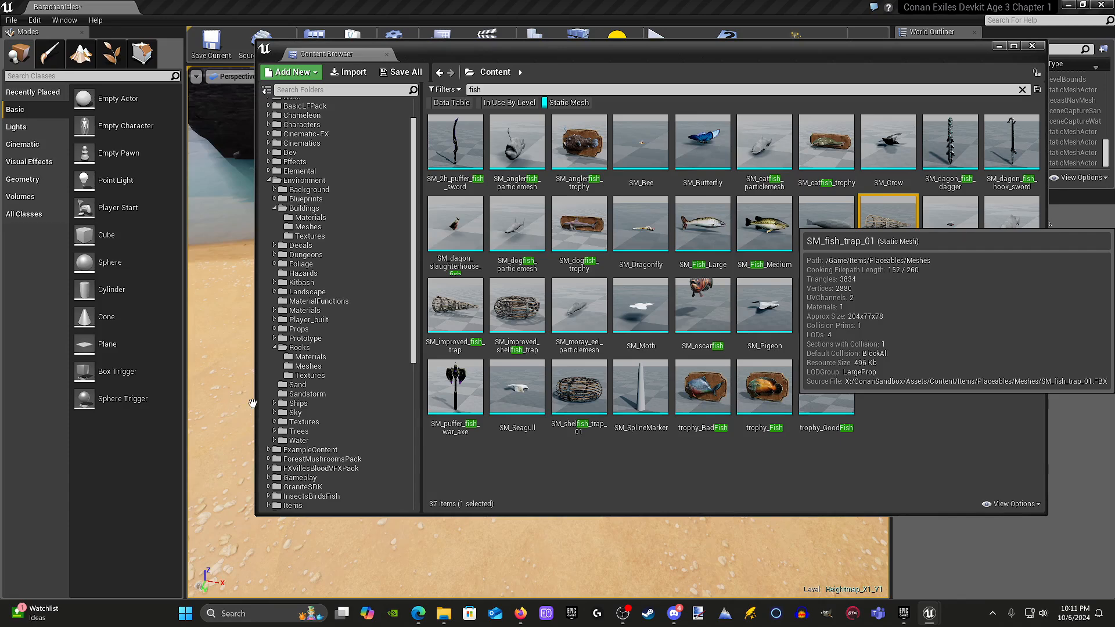
{"action": "left_click_drag", "start_coordinate": [253, 403], "coordinate": [225, 393]}
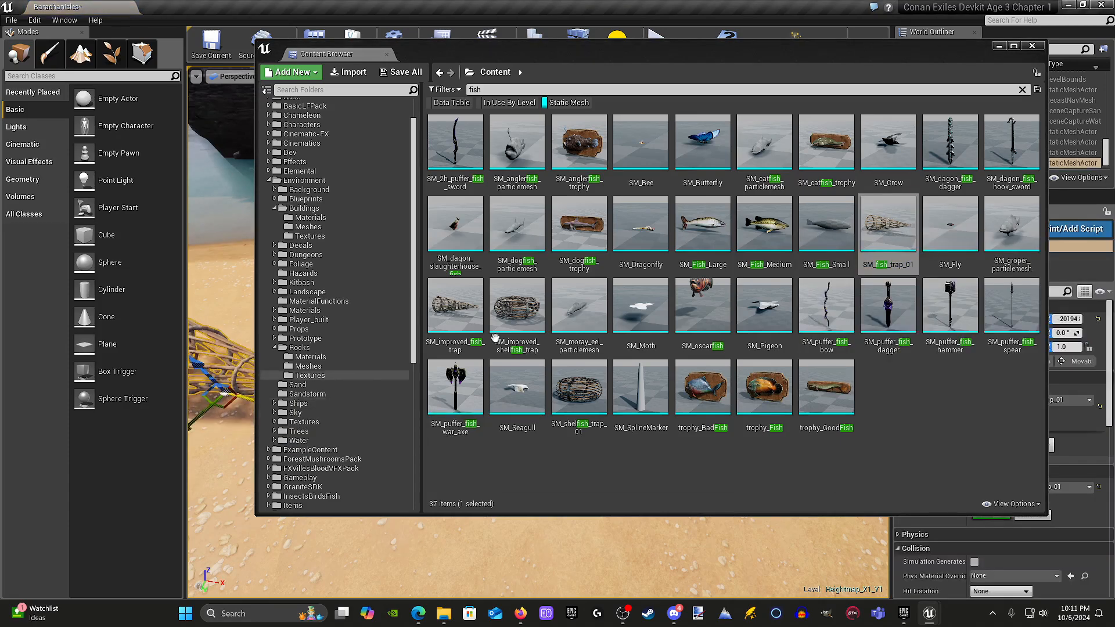
{"action": "left_click", "coordinate": [998, 46]}
{"action": "right_click_drag", "start_coordinate": [375, 272], "coordinate": [353, 304]}
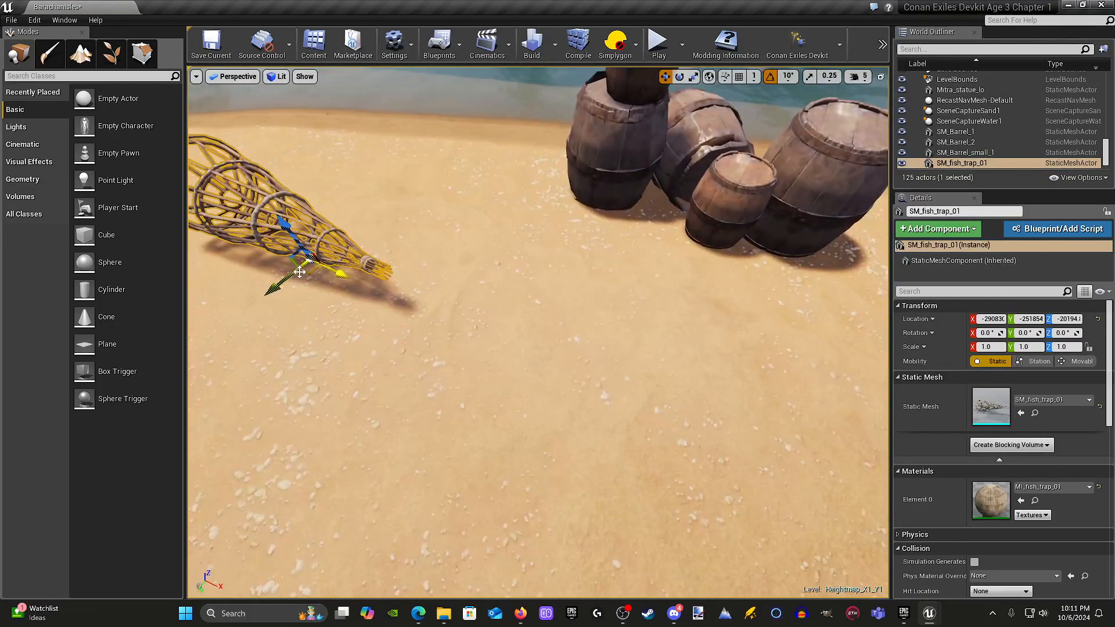
{"action": "left_click_drag", "start_coordinate": [284, 283], "coordinate": [640, 271]}
{"action": "key", "text": "e"}
{"action": "key", "text": "w"}
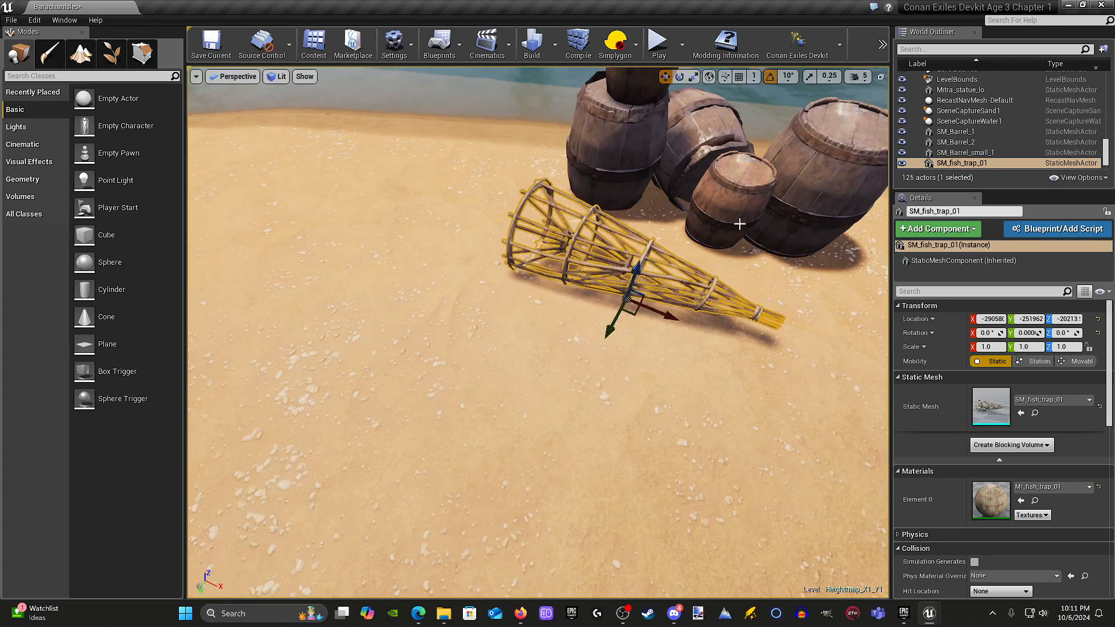
Step: Disable rotation snapping and tilt the fish trap about -1° on Y to follow the slope of the sand
{"action": "left_click", "coordinate": [770, 76]}
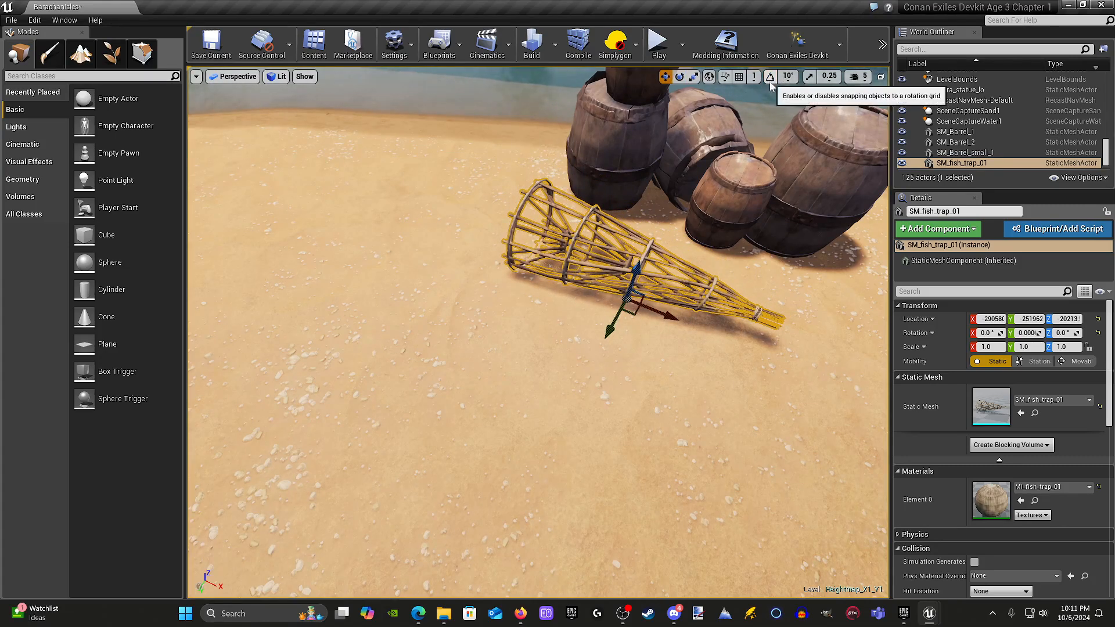
{"action": "key", "text": "e"}
{"action": "mouse_move", "coordinate": [662, 270]}
{"action": "left_mouse_down"}
{"action": "mouse_move", "coordinate": [676, 283]}
{"action": "mouse_move", "coordinate": [669, 274]}
{"action": "left_mouse_up"}
{"action": "left_click", "coordinate": [770, 77]}
{"action": "right_click_drag", "start_coordinate": [668, 274], "coordinate": [763, 299]}
{"action": "key", "text": "s"}
{"action": "key", "text": "w"}
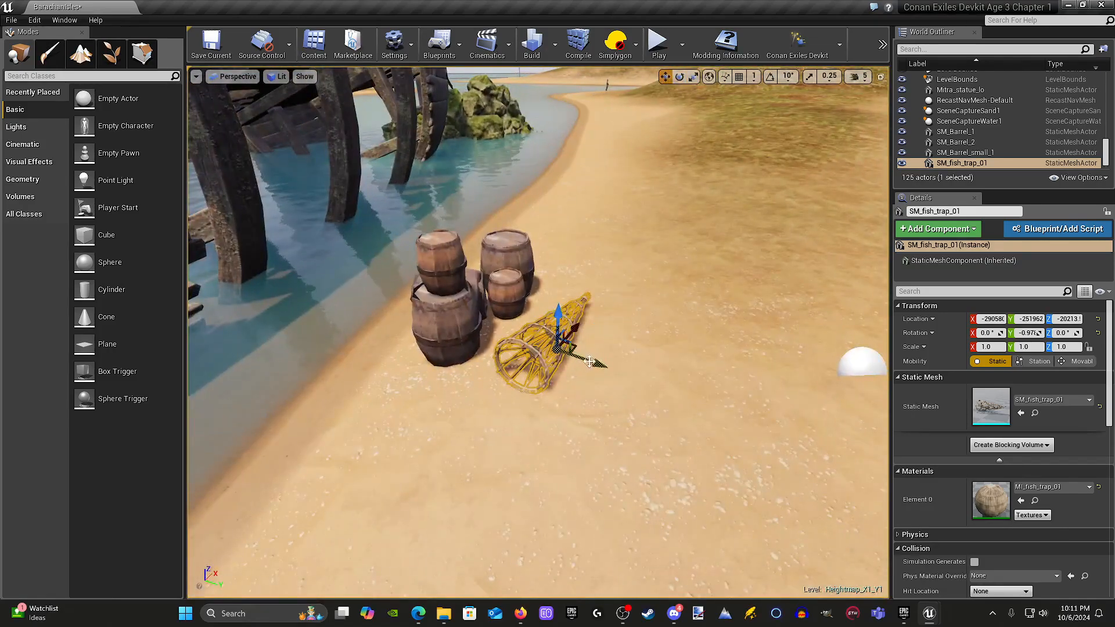
Step: Move the fish trap up against the stacked barrels and rotate it to about -5° on Y and 21° on Z
{"action": "left_click_drag", "start_coordinate": [589, 361], "coordinate": [509, 362]}
{"action": "key", "text": "e"}
{"action": "left_click_drag", "start_coordinate": [458, 394], "coordinate": [465, 403]}
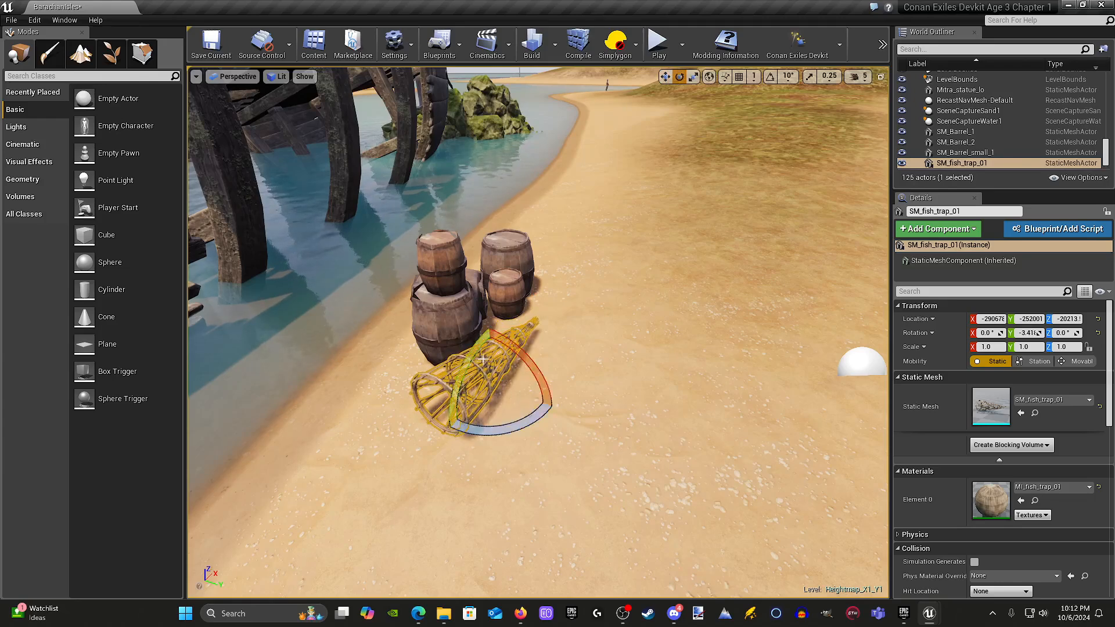
{"action": "key", "text": "w"}
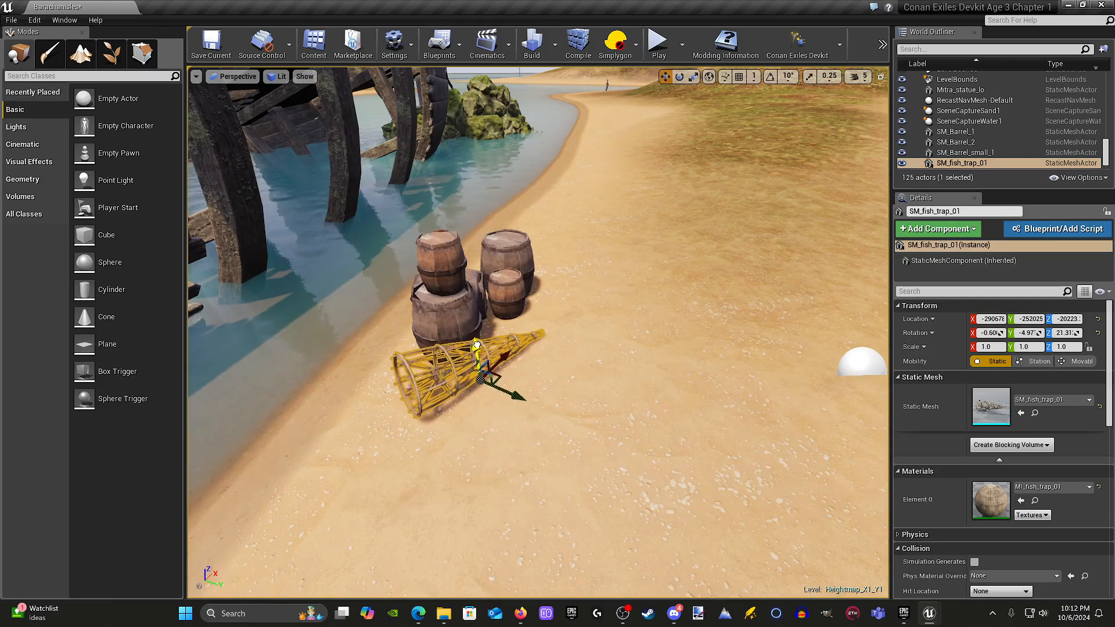
{"action": "left_click", "coordinate": [580, 377]}
Step: Turn off the Static Mesh filter and search the content assets for "camp"
{"action": "right_click_drag", "start_coordinate": [580, 377], "coordinate": [551, 325]}
{"action": "right_click_drag", "start_coordinate": [593, 412], "coordinate": [594, 410]}
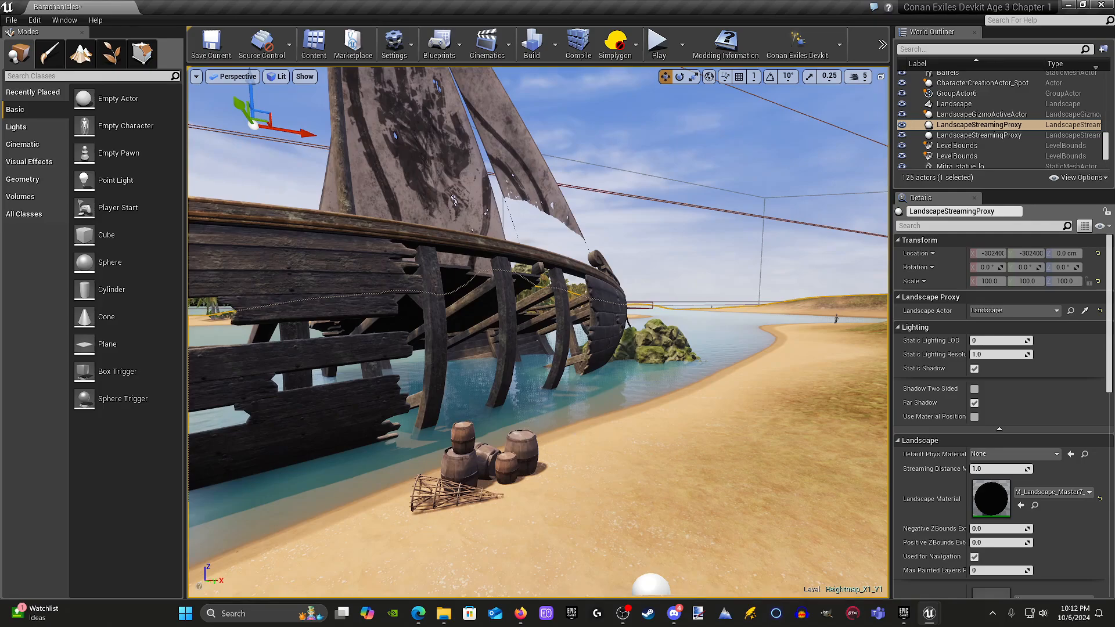
{"action": "right_click_drag", "start_coordinate": [551, 268], "coordinate": [551, 268]}
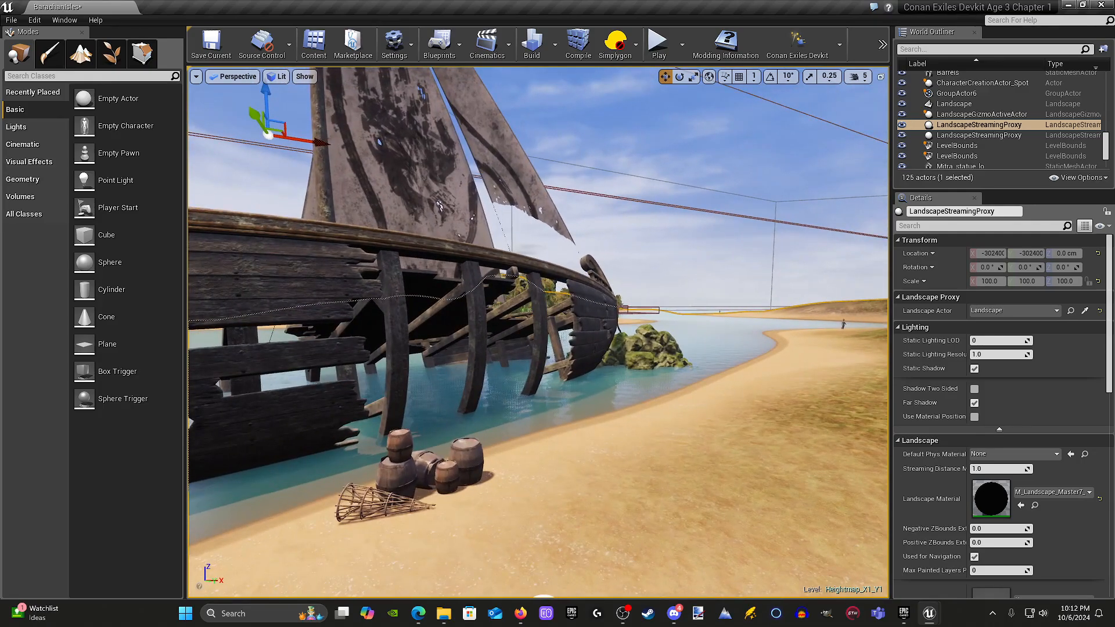
{"action": "mouse_move", "coordinate": [551, 316]}
{"action": "right_mouse_down"}
{"action": "mouse_move", "coordinate": [537, 386]}
{"action": "mouse_move", "coordinate": [534, 328]}
{"action": "right_mouse_up"}
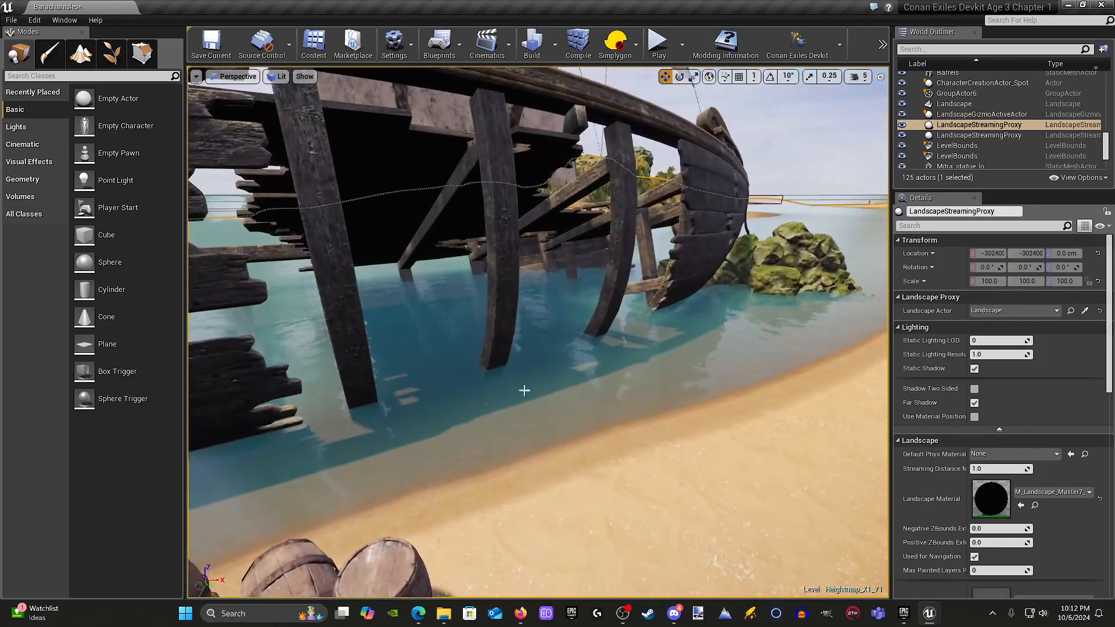
{"action": "left_click", "coordinate": [315, 43]}
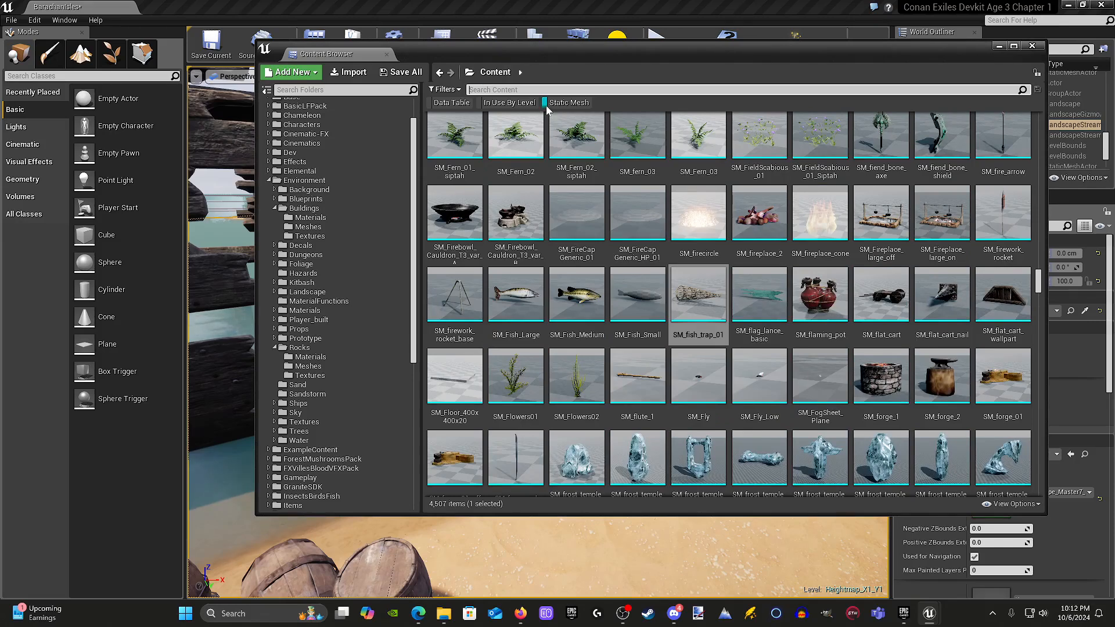
{"action": "left_click", "coordinate": [564, 103]}
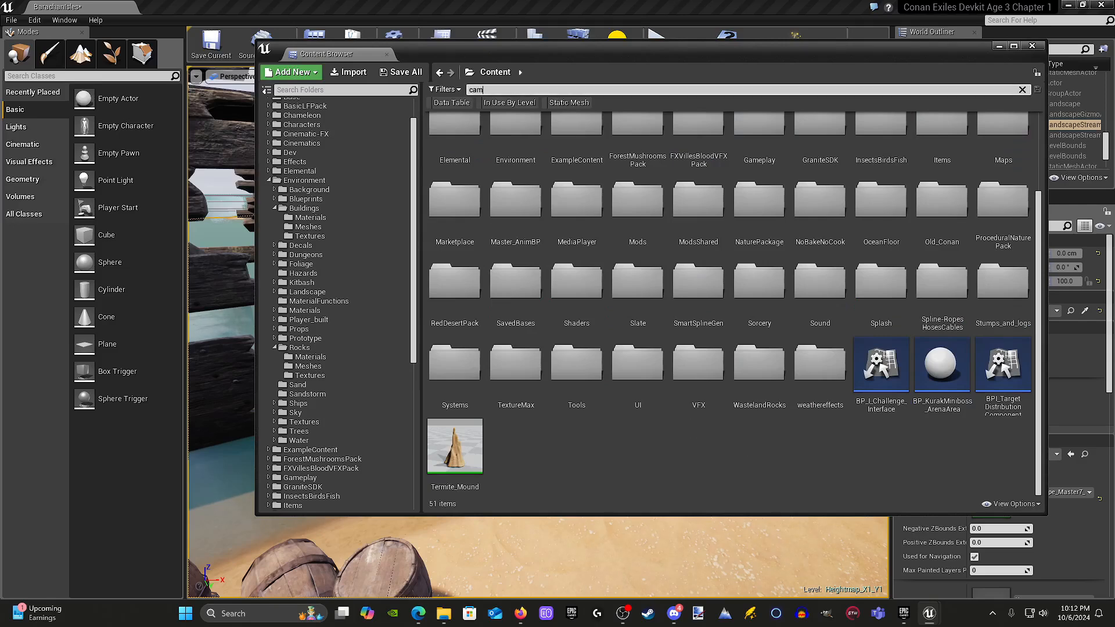
{"action": "type", "text": "p"}
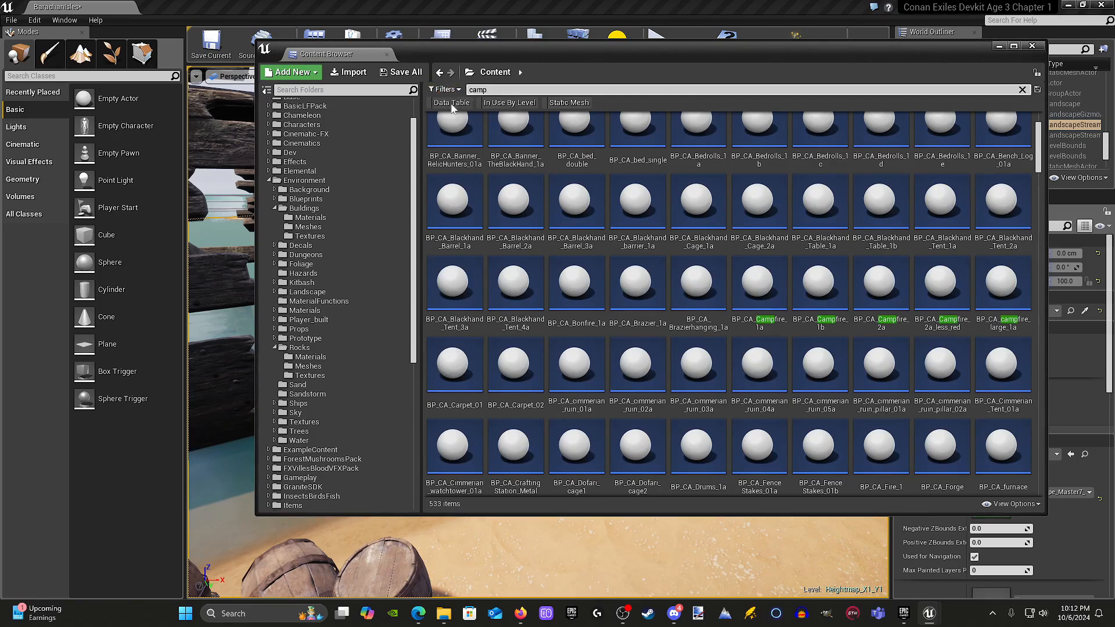
Step: Limit the "camp" search to Blueprint Class assets
{"action": "left_click", "coordinate": [452, 104]}
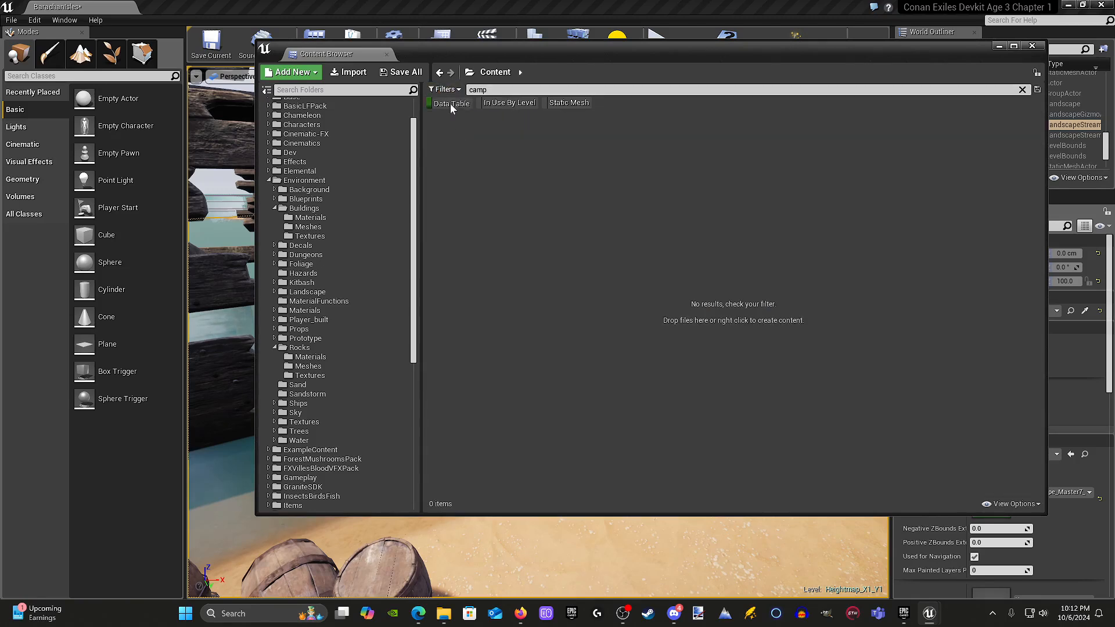
{"action": "left_click", "coordinate": [451, 104]}
{"action": "left_click", "coordinate": [444, 89]}
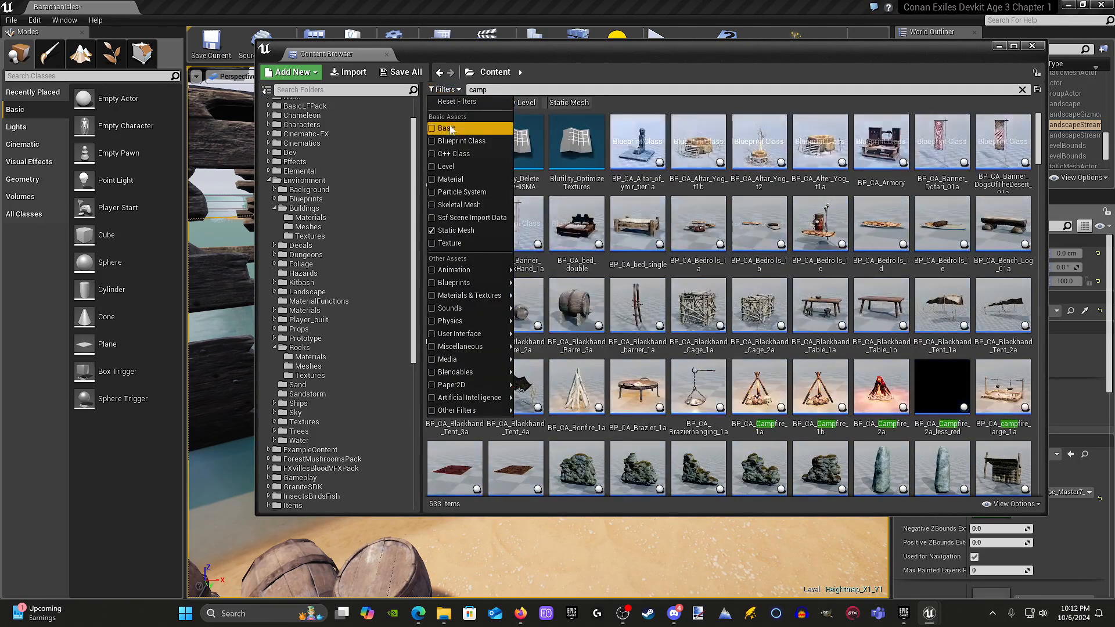
{"action": "left_click", "coordinate": [431, 141]}
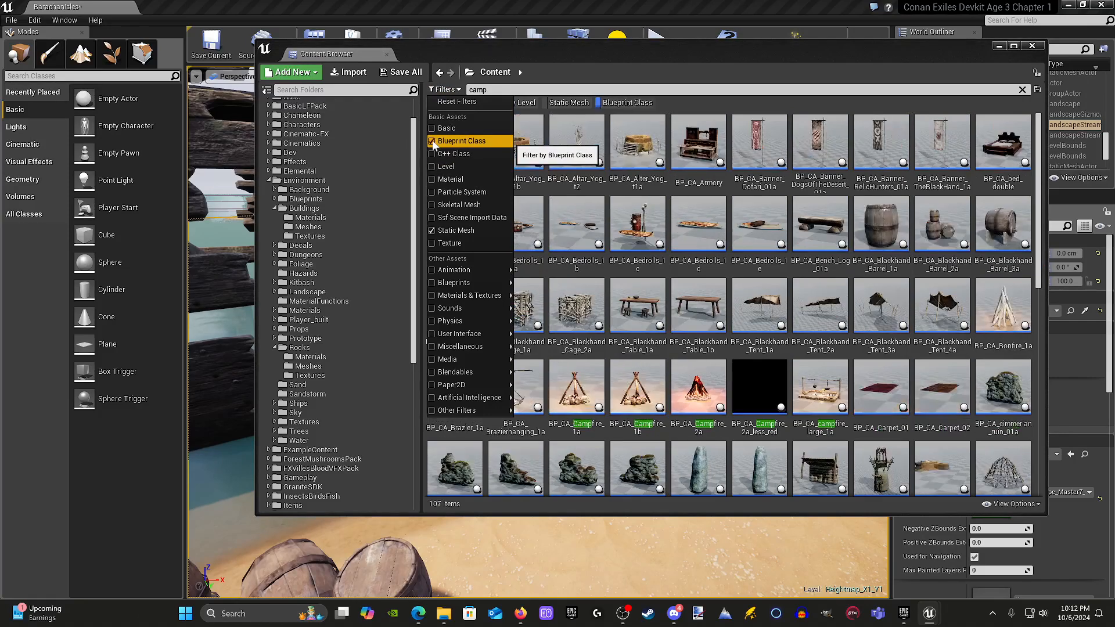
{"action": "left_click", "coordinate": [863, 76]}
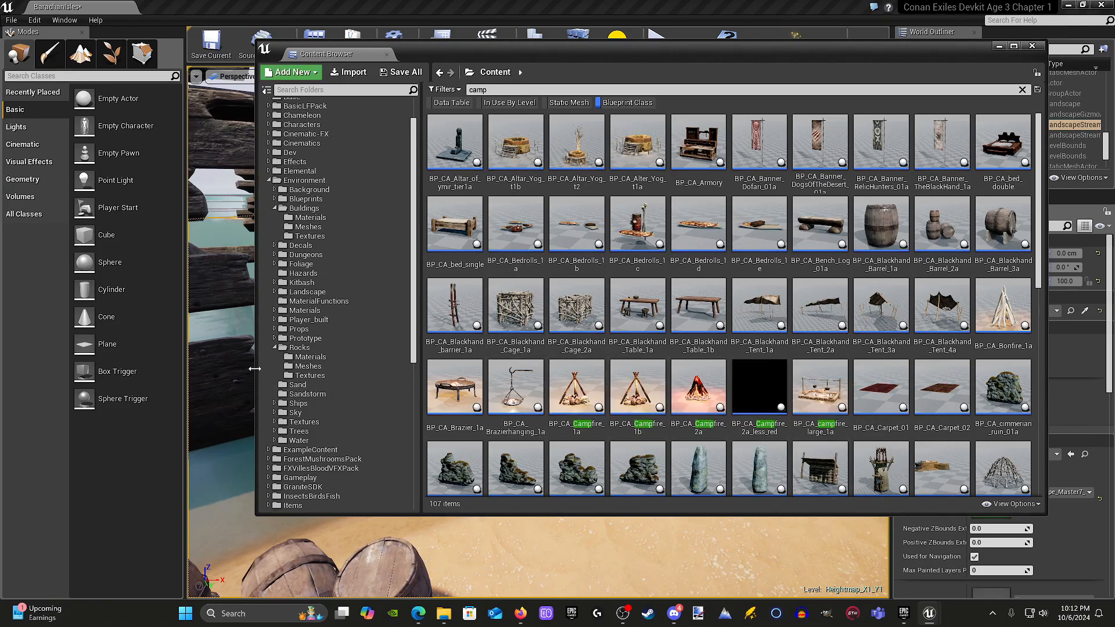
{"action": "right_click", "coordinate": [273, 394]}
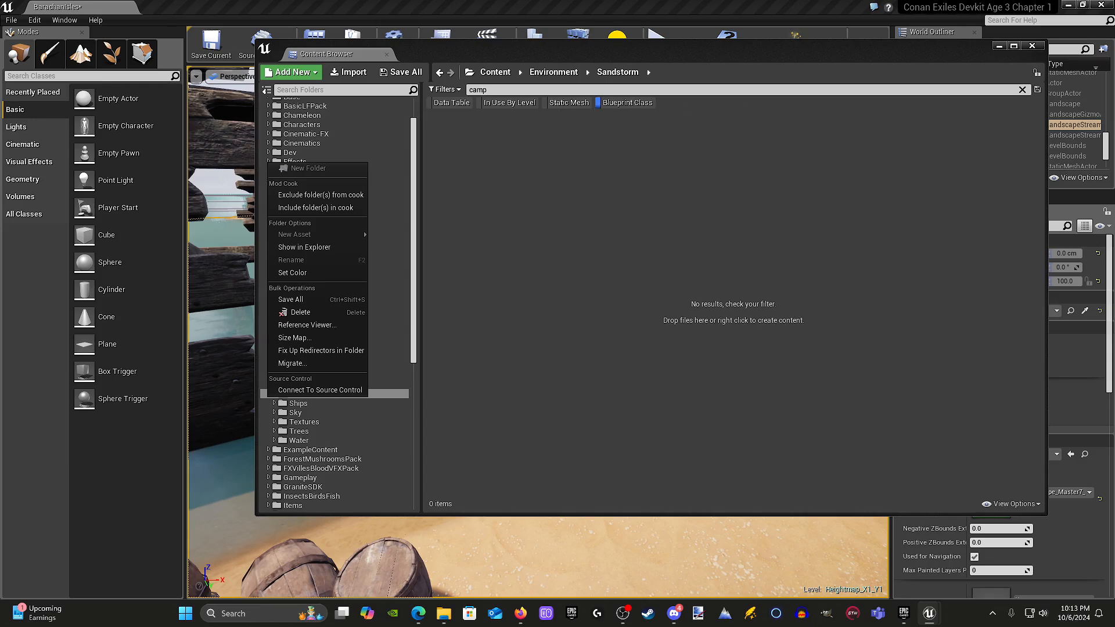
{"action": "left_click", "coordinate": [566, 539]}
{"action": "left_click", "coordinate": [529, 90]}
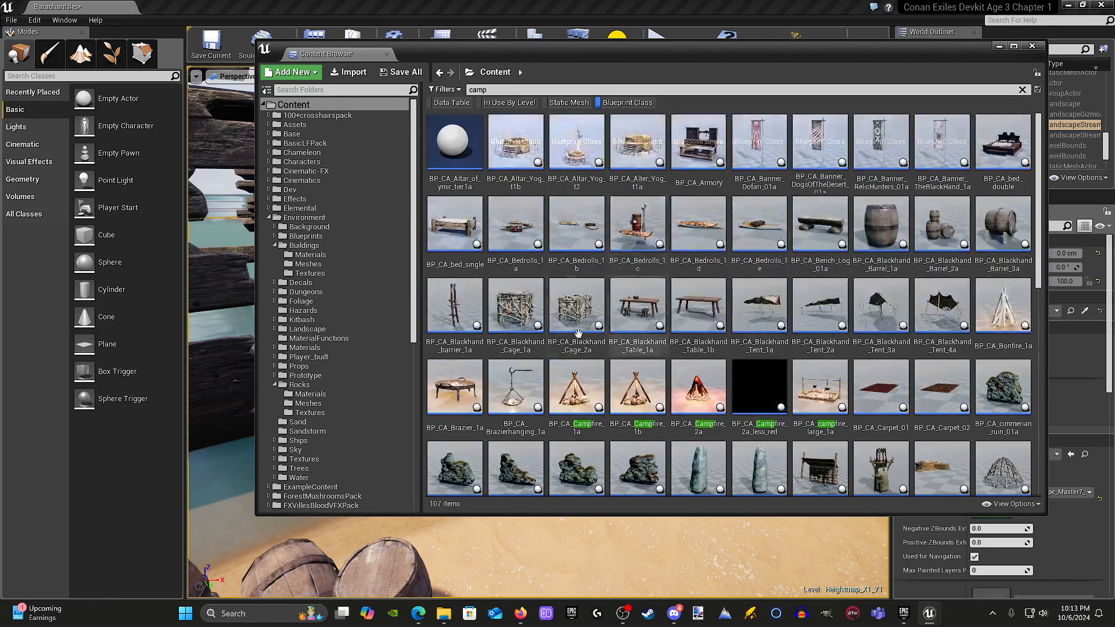
Step: Place the BP_CA_Campfire_2a blueprint on the sand near the fish trap
{"action": "right_click_drag", "start_coordinate": [628, 545], "coordinate": [618, 557]}
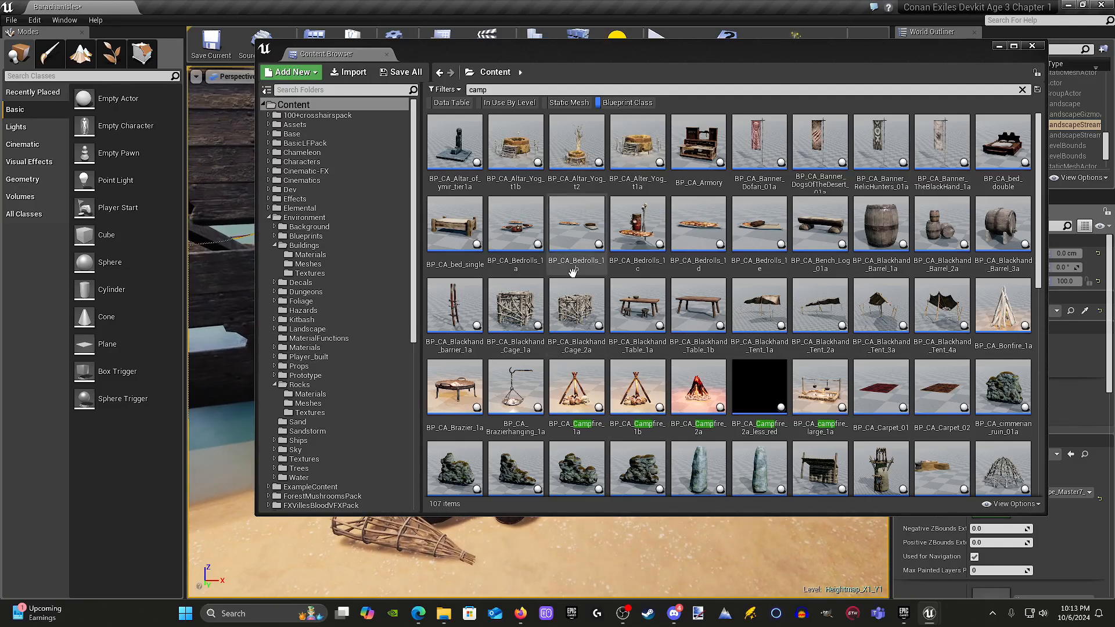
{"action": "mouse_move", "coordinate": [573, 271]}
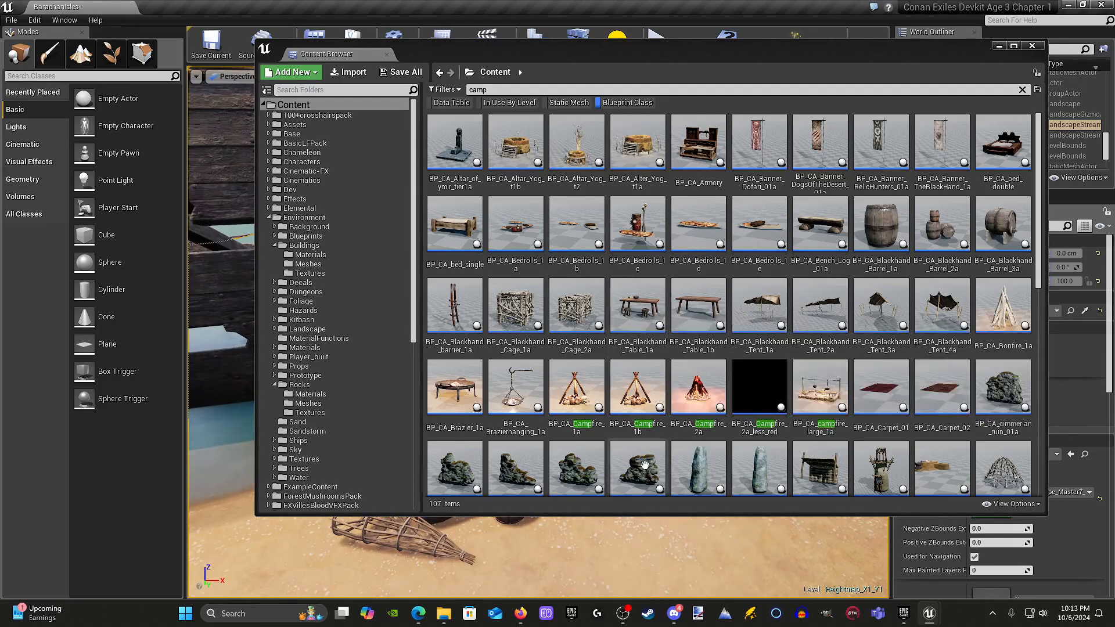
{"action": "mouse_move", "coordinate": [576, 415]}
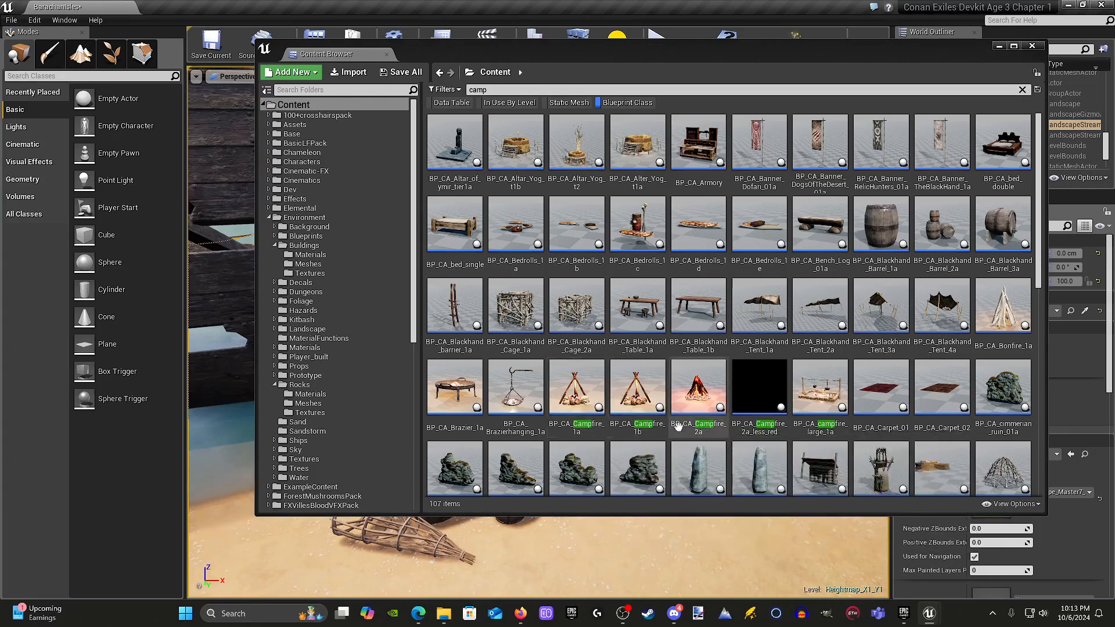
{"action": "left_click", "coordinate": [714, 399]}
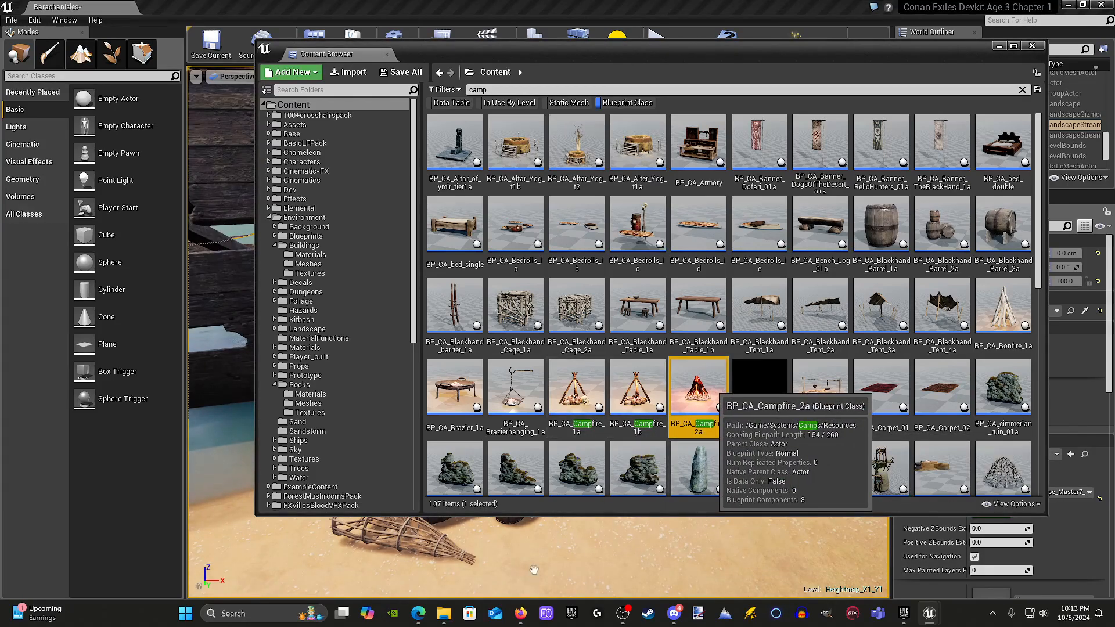
{"action": "left_click_drag", "start_coordinate": [533, 569], "coordinate": [540, 567]}
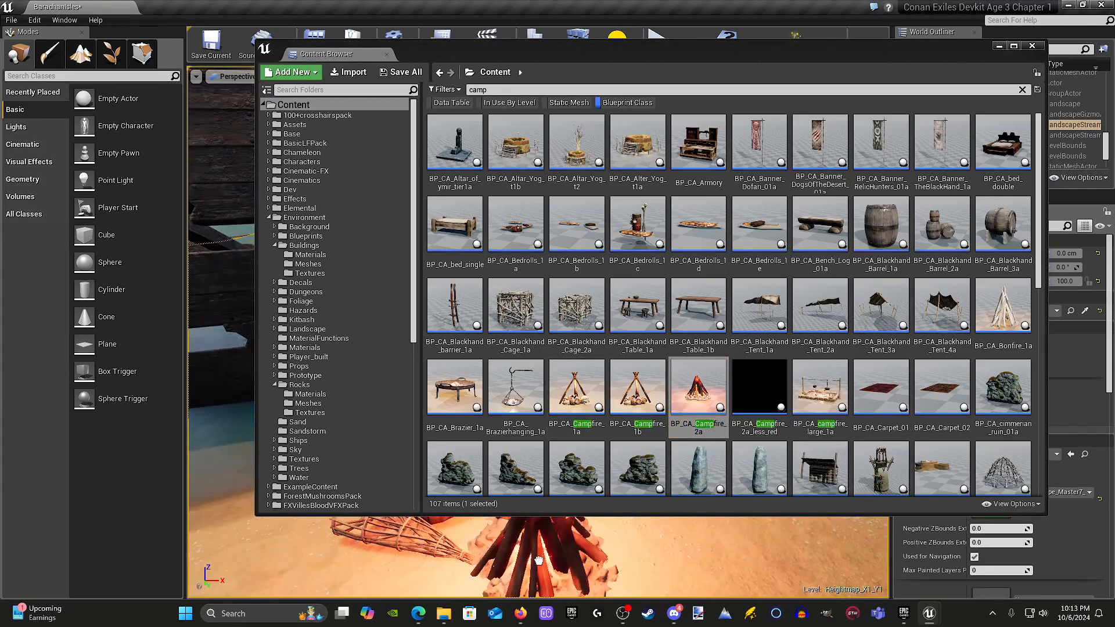
Step: Move the campfire away from the fish trap to open sand beyond the barrels, near the water's edge
{"action": "left_click", "coordinate": [997, 46]}
{"action": "mouse_move", "coordinate": [755, 232]}
{"action": "right_mouse_down"}
{"action": "mouse_move", "coordinate": [746, 296]}
{"action": "mouse_move", "coordinate": [758, 218]}
{"action": "right_mouse_up"}
{"action": "key", "text": "s"}
{"action": "left_click_drag", "start_coordinate": [583, 392], "coordinate": [666, 348]}
{"action": "key", "text": "w"}
{"action": "right_click_drag", "start_coordinate": [645, 355], "coordinate": [658, 339]}
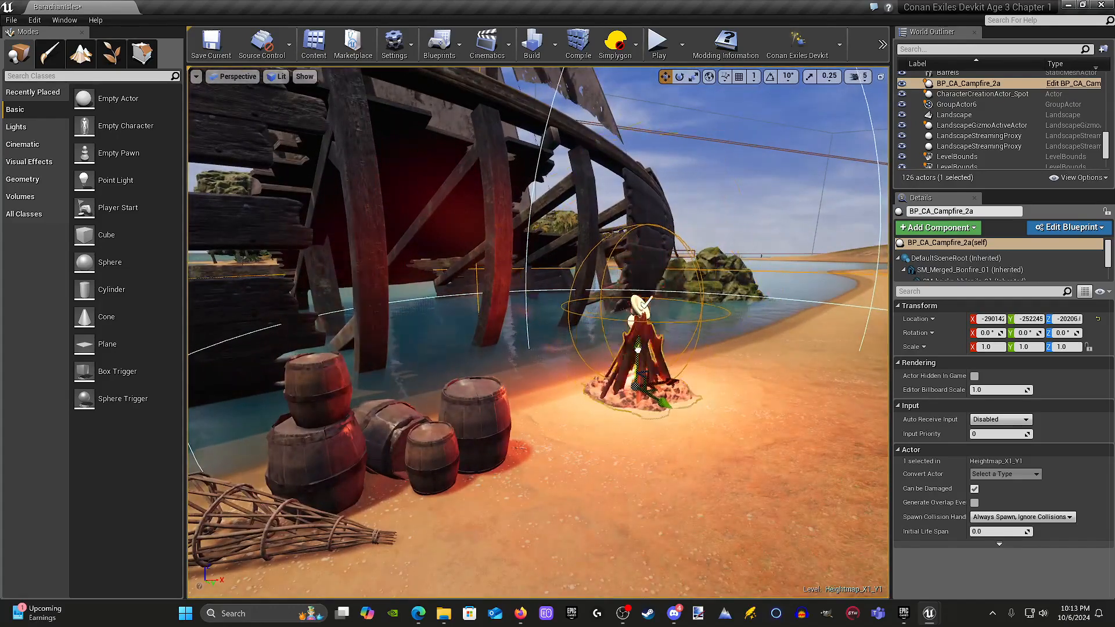
Step: Examine the campfire, its glow on the barrels and the shipwreck from close up and from farther back on the beach
{"action": "left_click", "coordinate": [720, 447]}
{"action": "mouse_move", "coordinate": [720, 447]}
{"action": "right_mouse_down"}
{"action": "mouse_move", "coordinate": [726, 465]}
{"action": "mouse_move", "coordinate": [722, 442]}
{"action": "right_mouse_up"}
{"action": "key", "text": "w"}
{"action": "key", "text": "s"}
{"action": "mouse_move", "coordinate": [593, 459]}
{"action": "right_mouse_down"}
{"action": "mouse_move", "coordinate": [585, 448]}
{"action": "mouse_move", "coordinate": [581, 459]}
{"action": "right_mouse_up"}
{"action": "key", "text": "w"}
{"action": "key", "text": "s"}
{"action": "key", "text": "w"}
{"action": "key", "text": "s"}
{"action": "key", "text": "w"}
{"action": "right_click_drag", "start_coordinate": [508, 298], "coordinate": [509, 298]}
{"action": "key", "text": "w"}
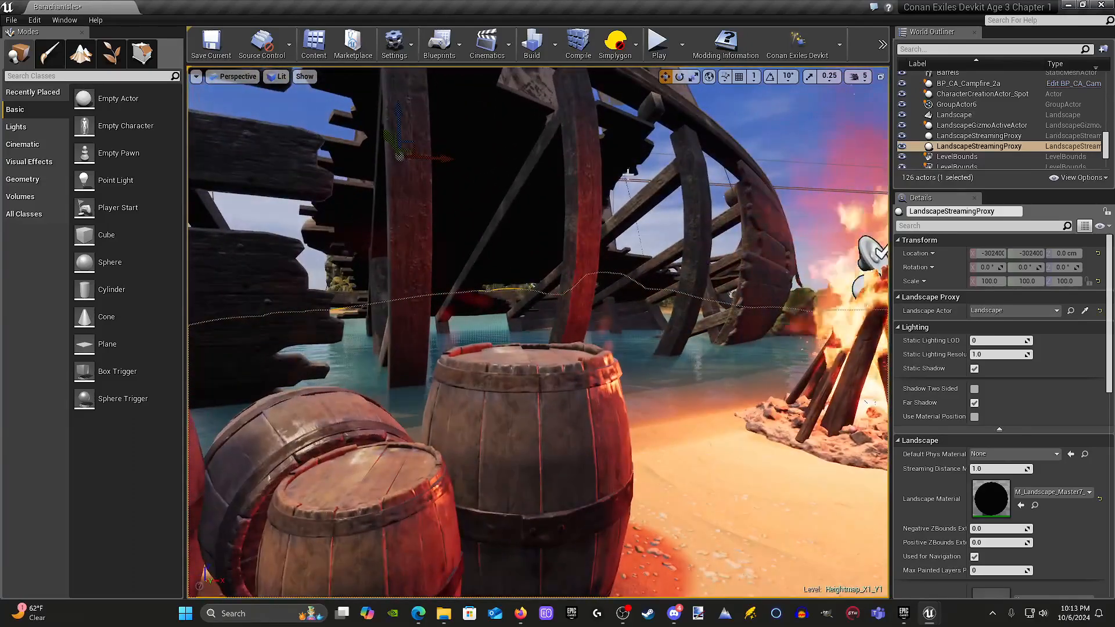
{"action": "right_click_drag", "start_coordinate": [530, 364], "coordinate": [530, 375]}
{"action": "key", "text": "s"}
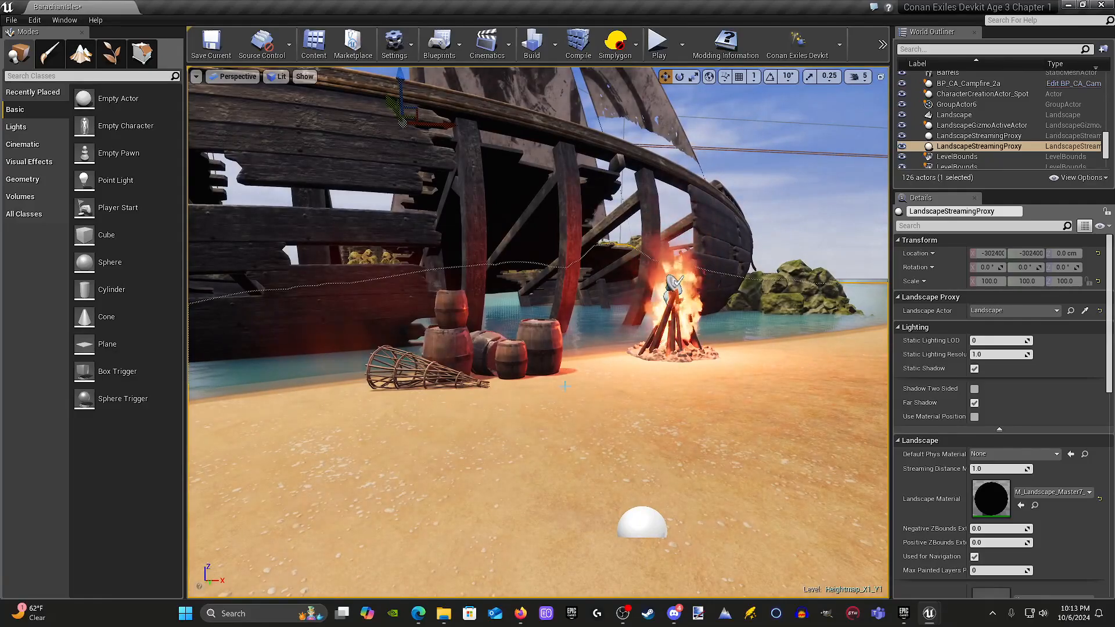
{"action": "key", "text": "w"}
{"action": "mouse_move", "coordinate": [565, 386]}
{"action": "right_mouse_down"}
{"action": "mouse_move", "coordinate": [564, 369]}
{"action": "mouse_move", "coordinate": [565, 401]}
{"action": "right_mouse_up"}
{"action": "key", "text": "s"}
{"action": "key", "text": "w"}
{"action": "key", "text": "s"}
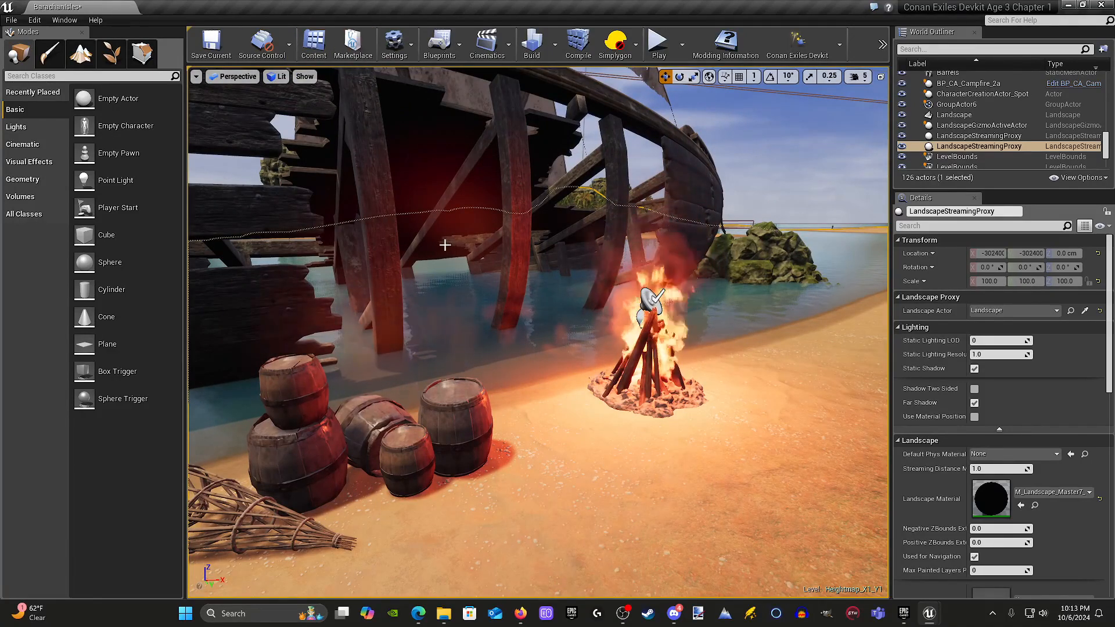
{"action": "right_click_drag", "start_coordinate": [444, 243], "coordinate": [434, 247]}
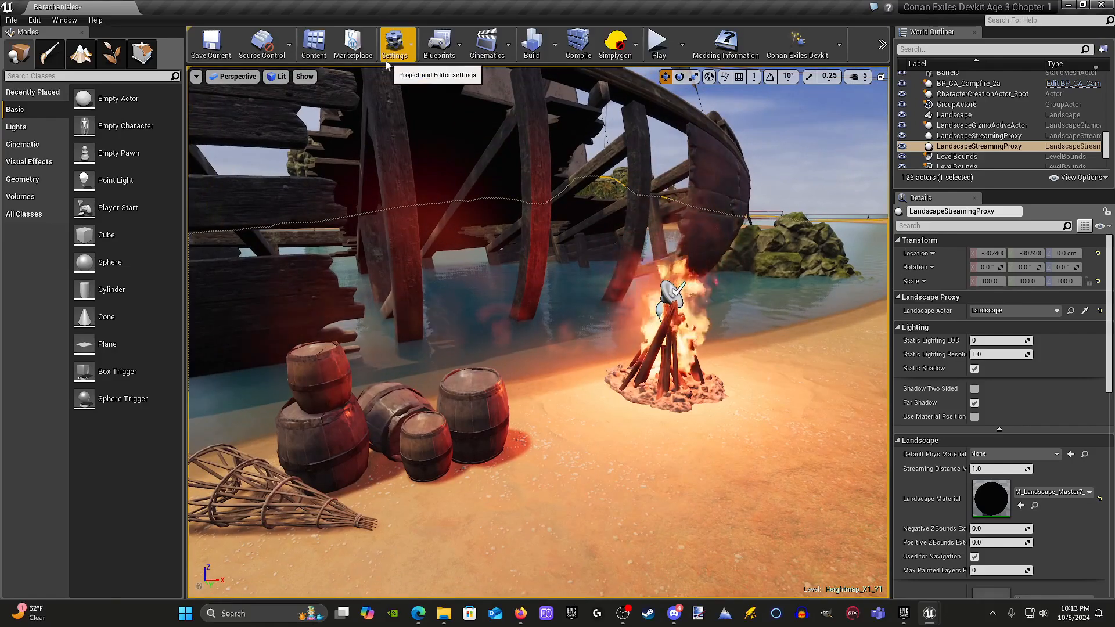
Step: Look through the "camp" Blueprint Class assets for further props for the beach
{"action": "left_click", "coordinate": [313, 45]}
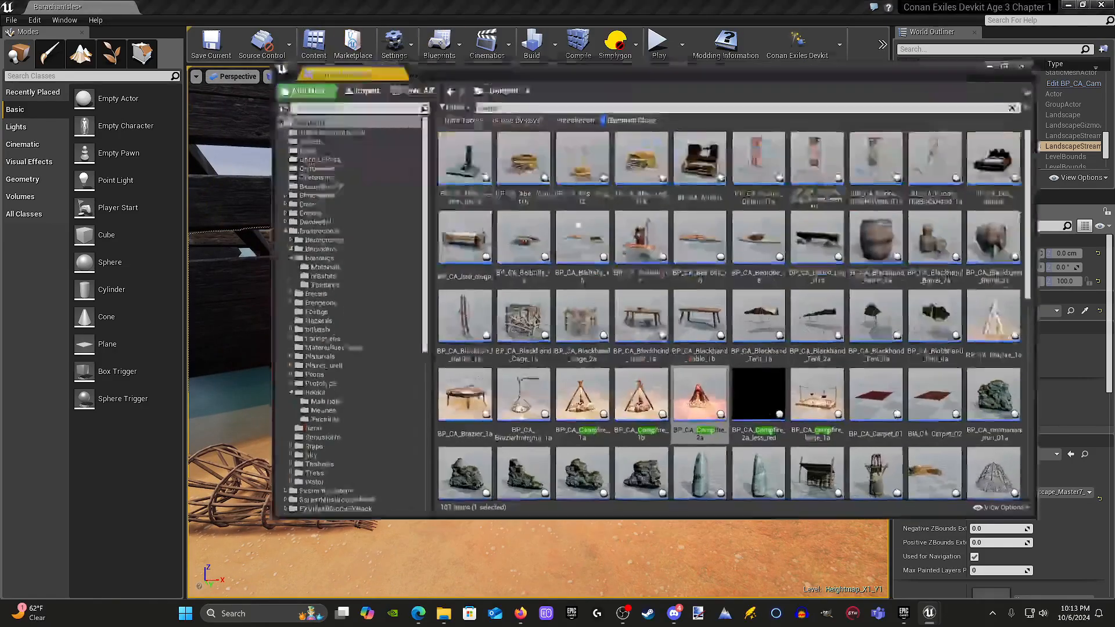
{"action": "scroll", "coordinate": [800, 351], "scroll_direction": "down", "scroll_amount": 1}
{"action": "scroll", "coordinate": [800, 351], "scroll_direction": "down", "scroll_amount": 7}
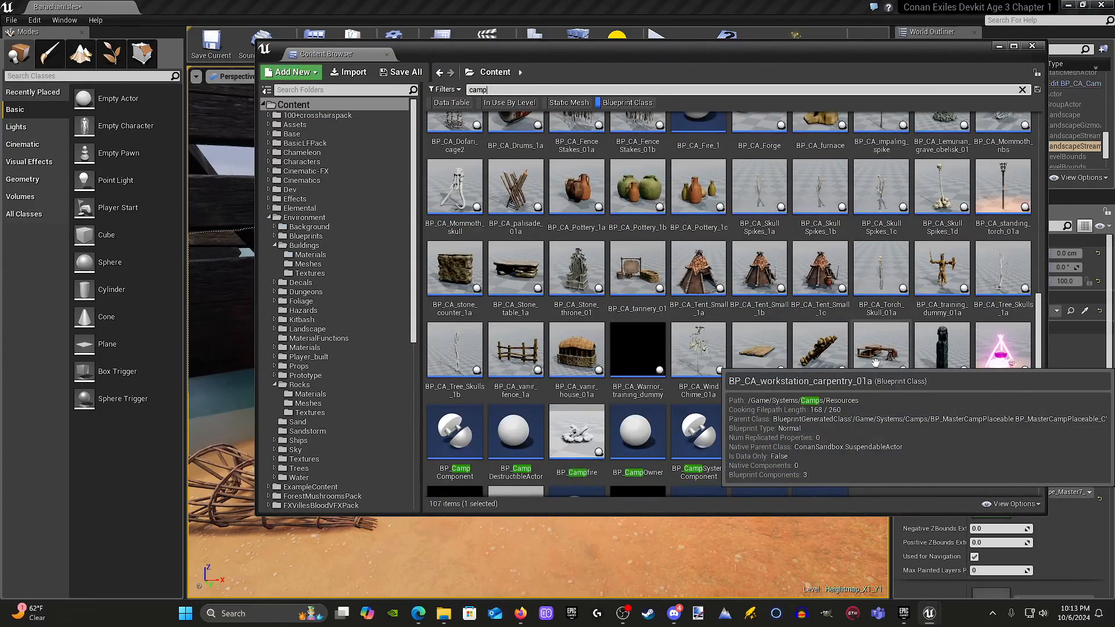
{"action": "scroll", "coordinate": [875, 362], "scroll_direction": "up", "scroll_amount": 1}
{"action": "scroll", "coordinate": [946, 367], "scroll_direction": "up", "scroll_amount": 1}
{"action": "scroll", "coordinate": [947, 367], "scroll_direction": "down", "scroll_amount": 2}
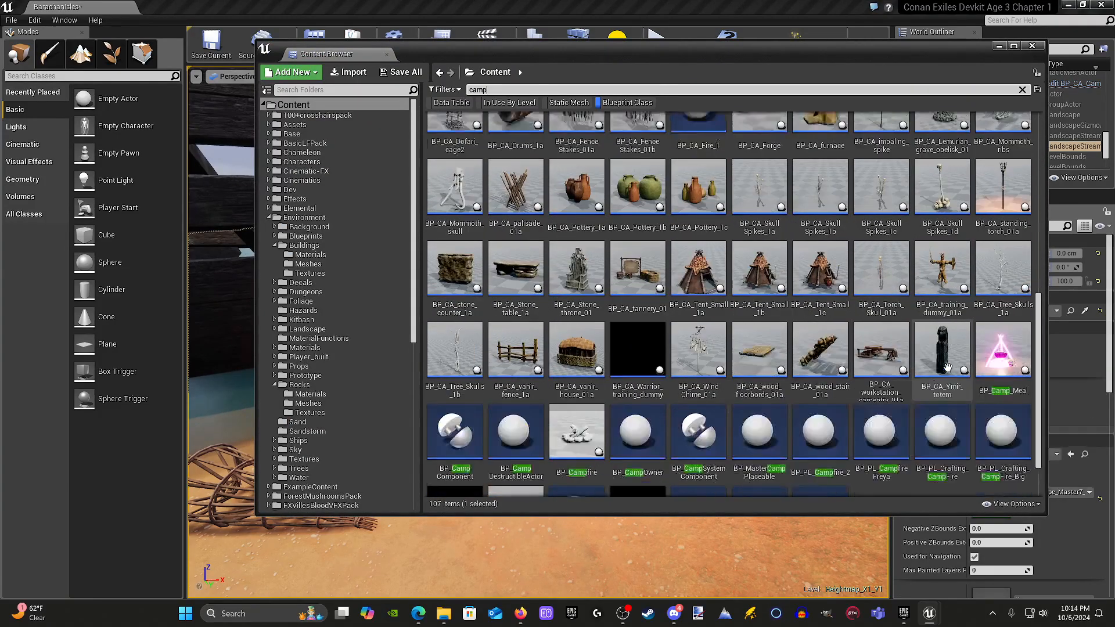
{"action": "scroll", "coordinate": [946, 368], "scroll_direction": "down", "scroll_amount": 1}
{"action": "scroll", "coordinate": [839, 366], "scroll_direction": "up", "scroll_amount": 5}
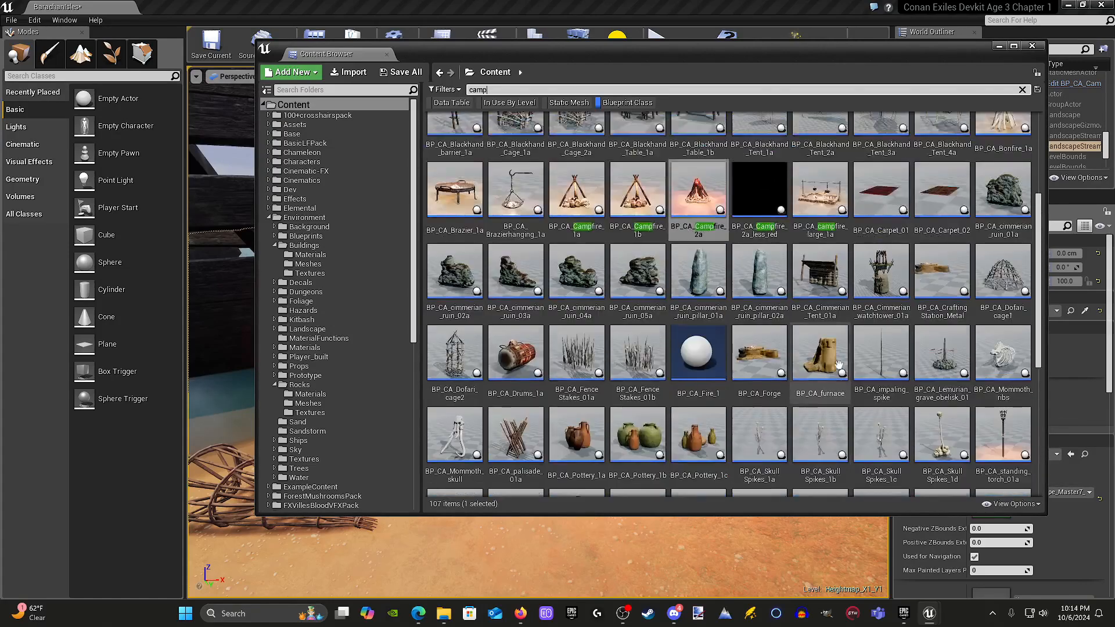
{"action": "scroll", "coordinate": [838, 366], "scroll_direction": "up", "scroll_amount": 3}
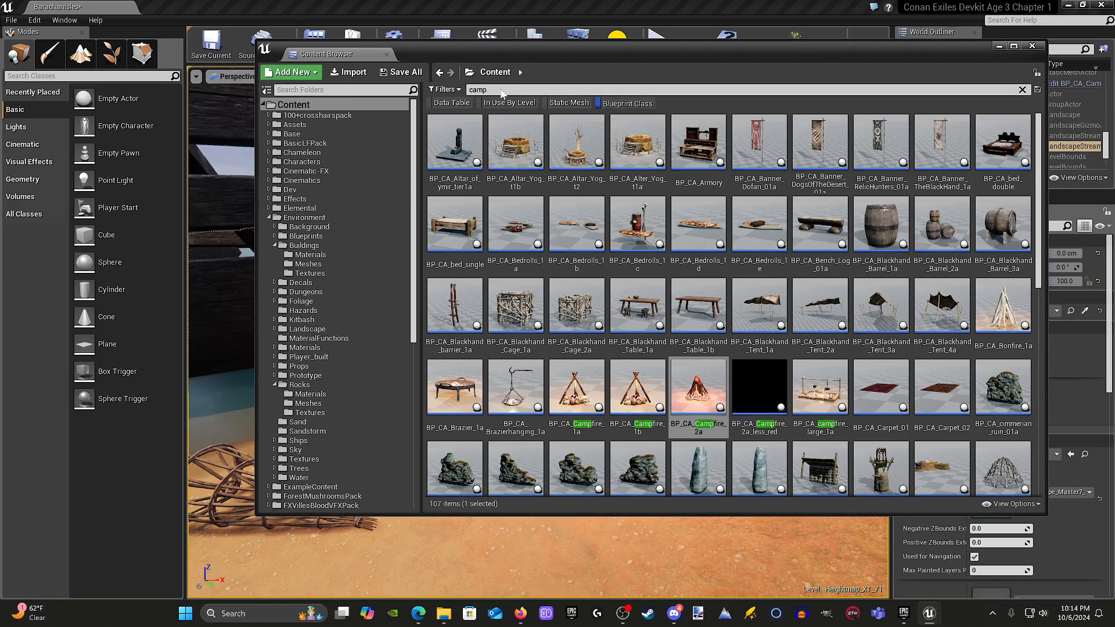
Step: Search the content assets for "flag" with the Blueprint Class filter off and look through the flag meshes
{"action": "left_click", "coordinate": [502, 93]}
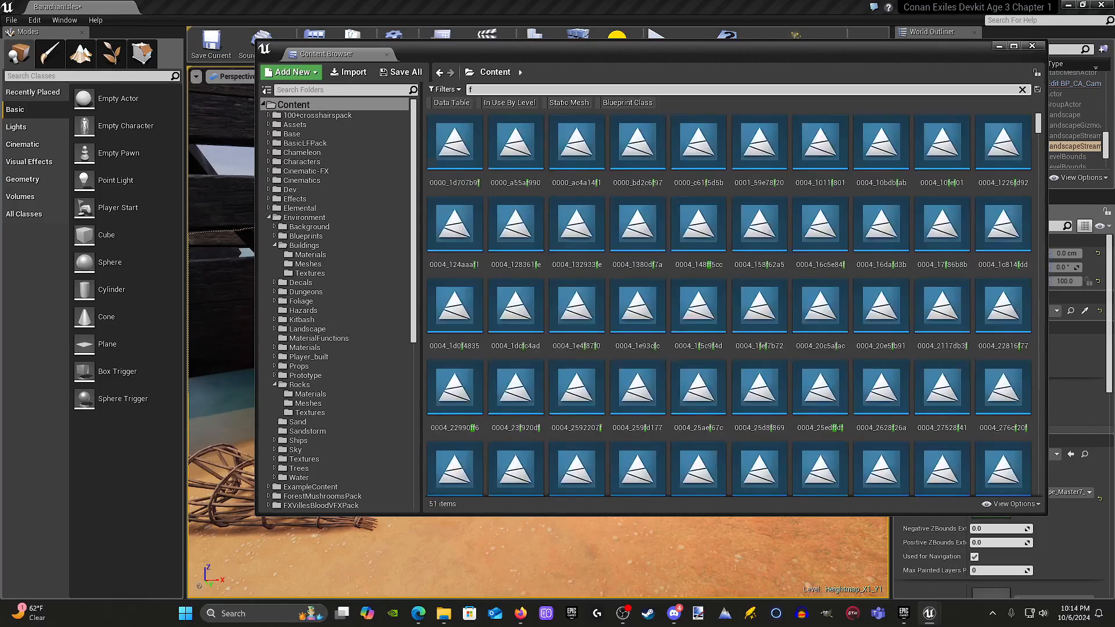
{"action": "type", "text": "flag"}
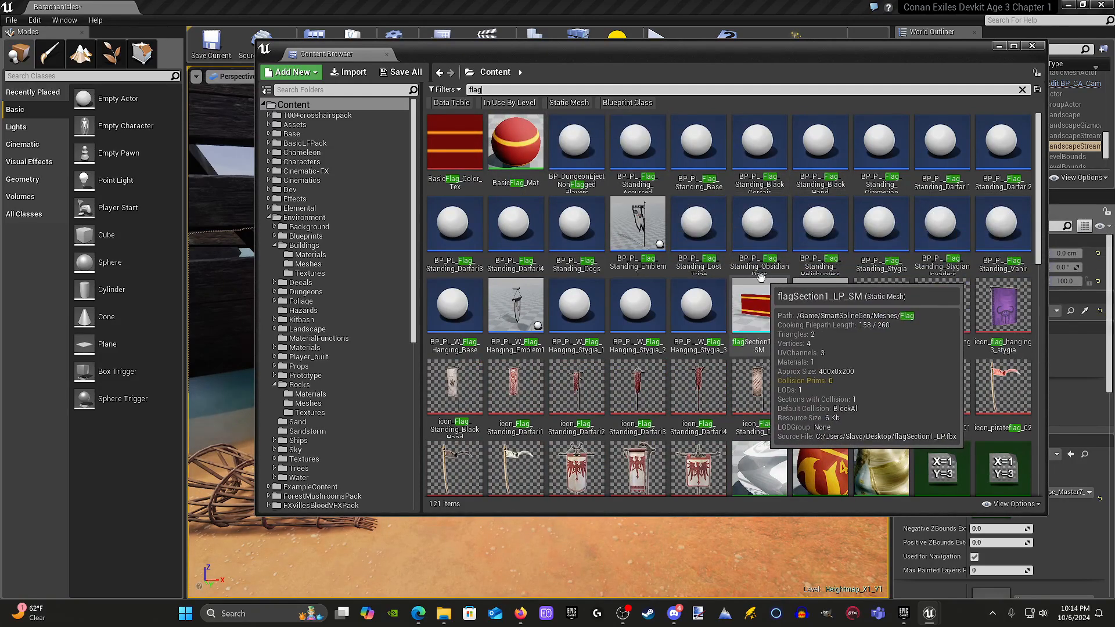
{"action": "scroll", "coordinate": [840, 311], "scroll_direction": "down", "scroll_amount": 1}
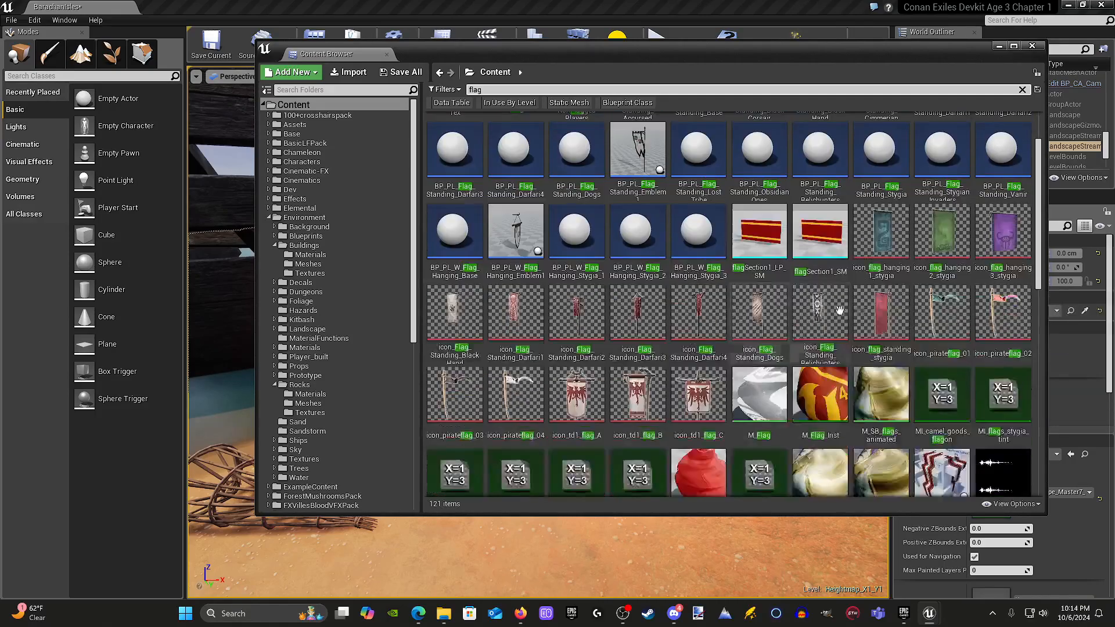
{"action": "scroll", "coordinate": [839, 311], "scroll_direction": "down", "scroll_amount": 6}
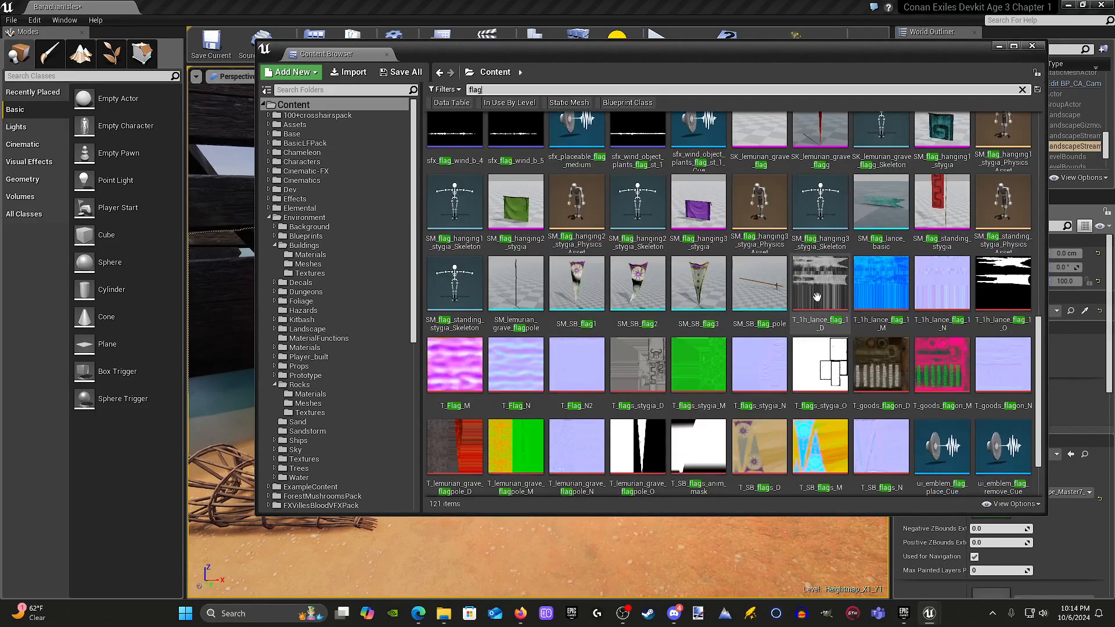
{"action": "scroll", "coordinate": [766, 297], "scroll_direction": "down", "scroll_amount": 1}
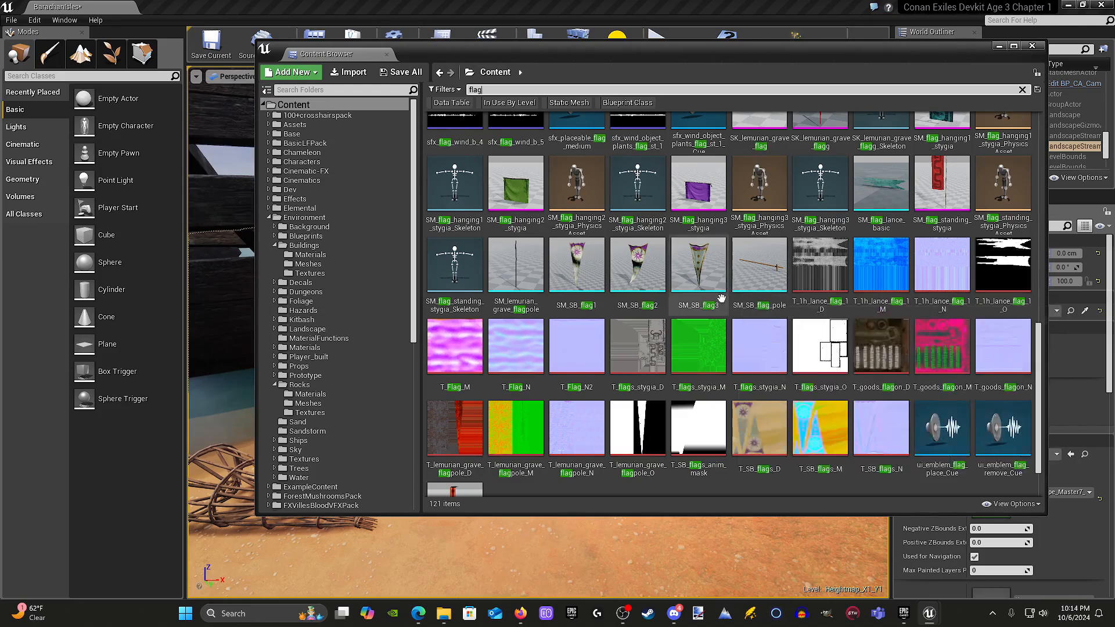
{"action": "scroll", "coordinate": [720, 298], "scroll_direction": "down", "scroll_amount": 1}
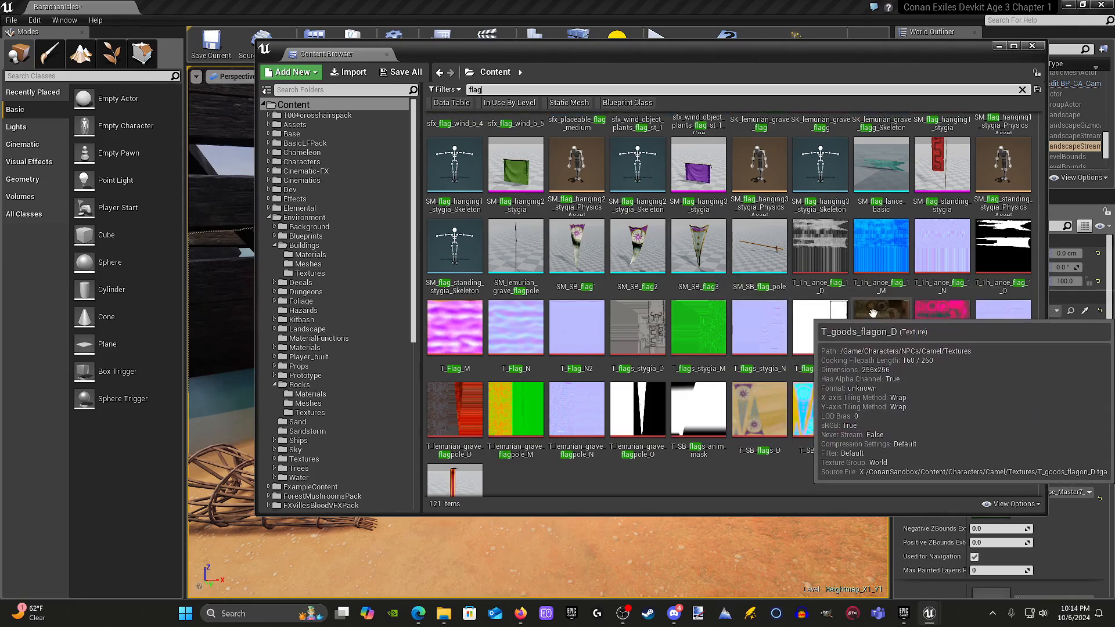
{"action": "scroll", "coordinate": [824, 290], "scroll_direction": "up", "scroll_amount": 1}
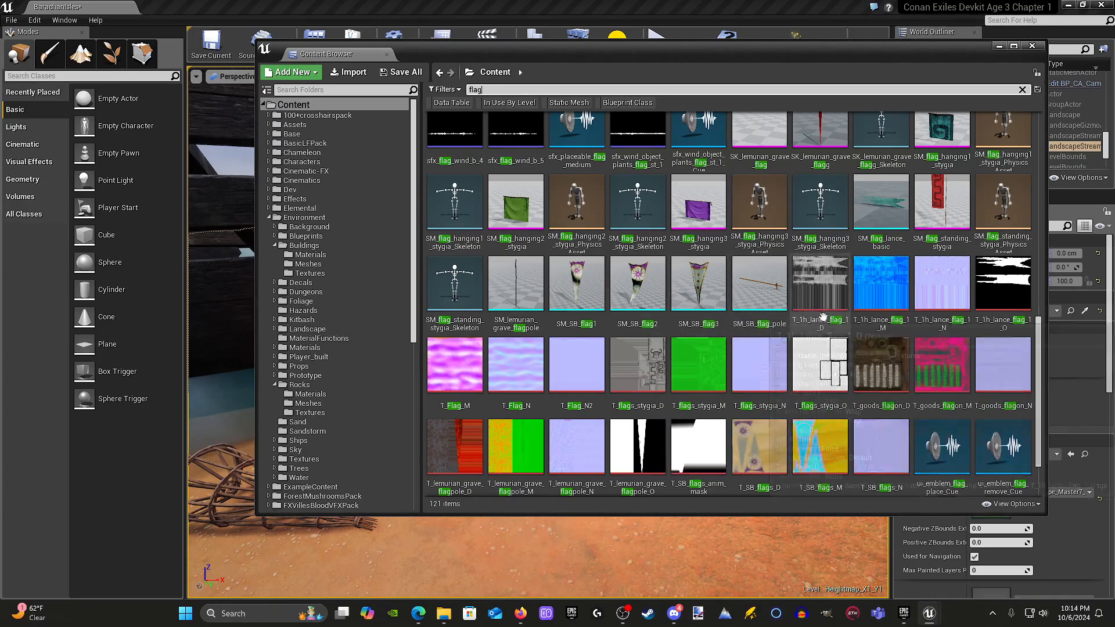
{"action": "scroll", "coordinate": [735, 286], "scroll_direction": "down", "scroll_amount": 1}
{"action": "scroll", "coordinate": [721, 286], "scroll_direction": "up", "scroll_amount": 5}
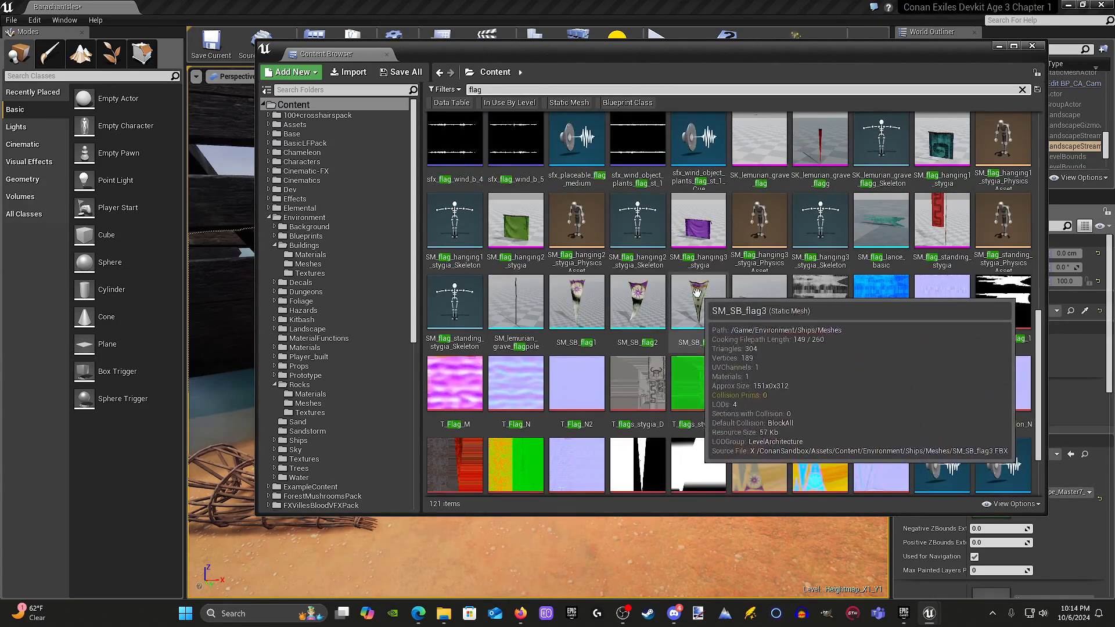
{"action": "scroll", "coordinate": [696, 293], "scroll_direction": "down", "scroll_amount": 6}
{"action": "scroll", "coordinate": [696, 294], "scroll_direction": "up", "scroll_amount": 1}
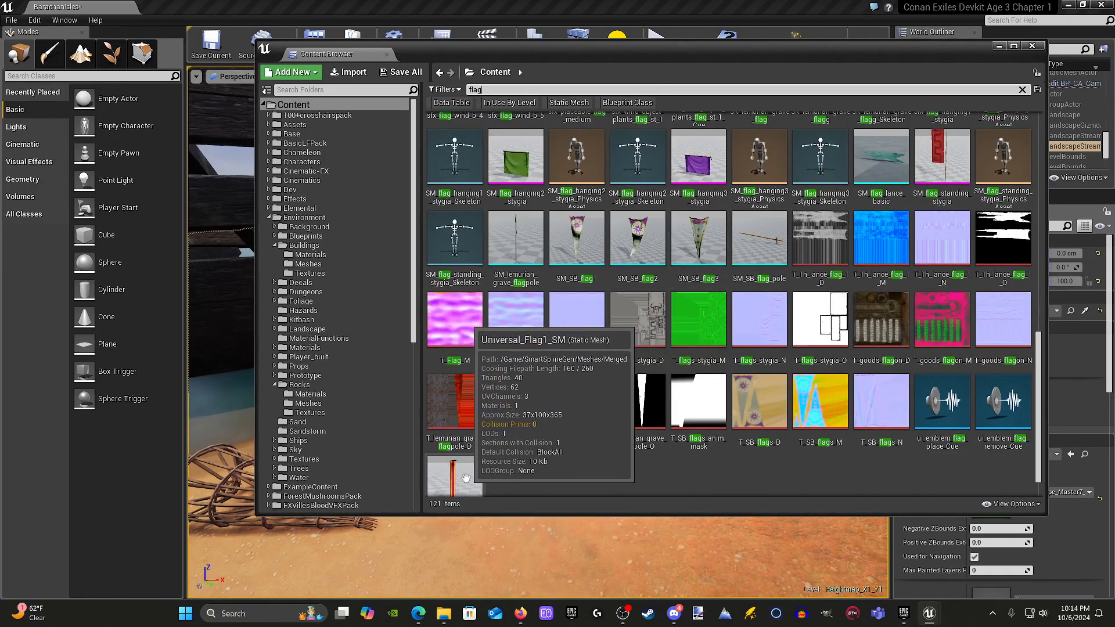
Step: Try the Universal_Flag1_SM mesh beside the barrels, rotated about -86° on Z and raised out of the sand, and delete it
{"action": "left_click_drag", "start_coordinate": [465, 478], "coordinate": [247, 450]}
{"action": "left_click", "coordinate": [999, 46]}
{"action": "right_click_drag", "start_coordinate": [532, 253], "coordinate": [505, 291]}
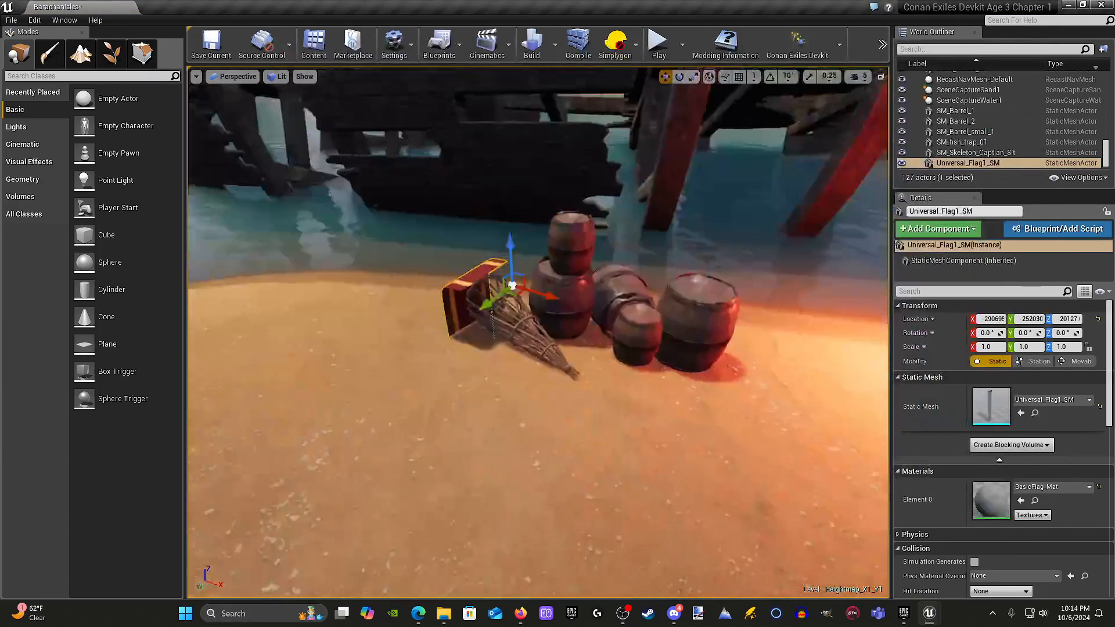
{"action": "left_click_drag", "start_coordinate": [559, 296], "coordinate": [810, 363]}
{"action": "right_click_drag", "start_coordinate": [810, 363], "coordinate": [929, 369]}
{"action": "key", "text": "e"}
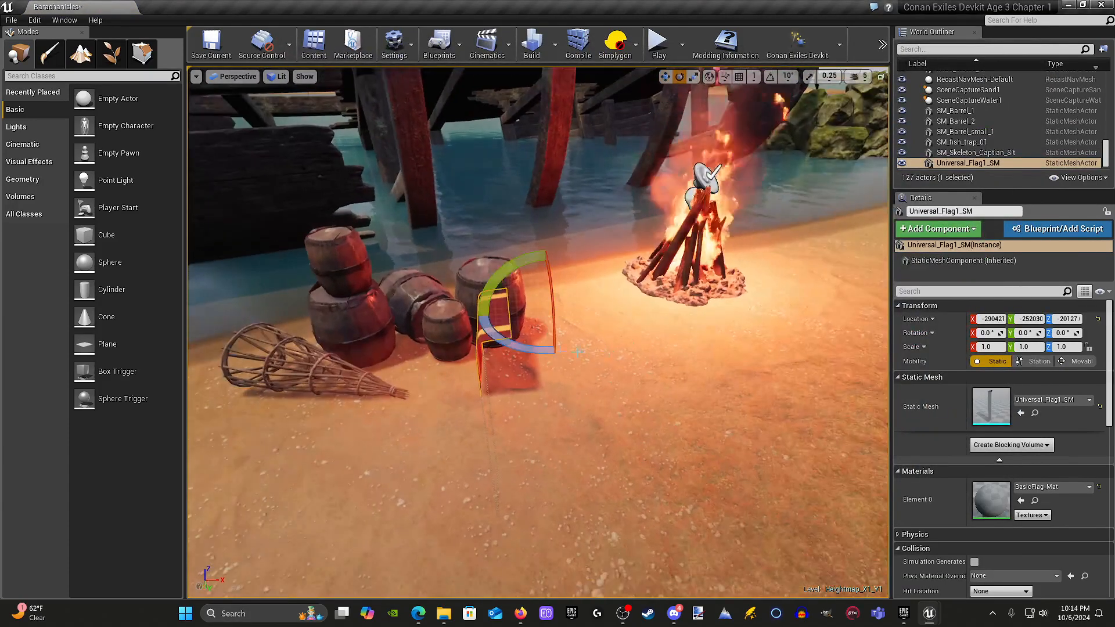
{"action": "left_click_drag", "start_coordinate": [530, 346], "coordinate": [619, 349]}
{"action": "key", "text": "w"}
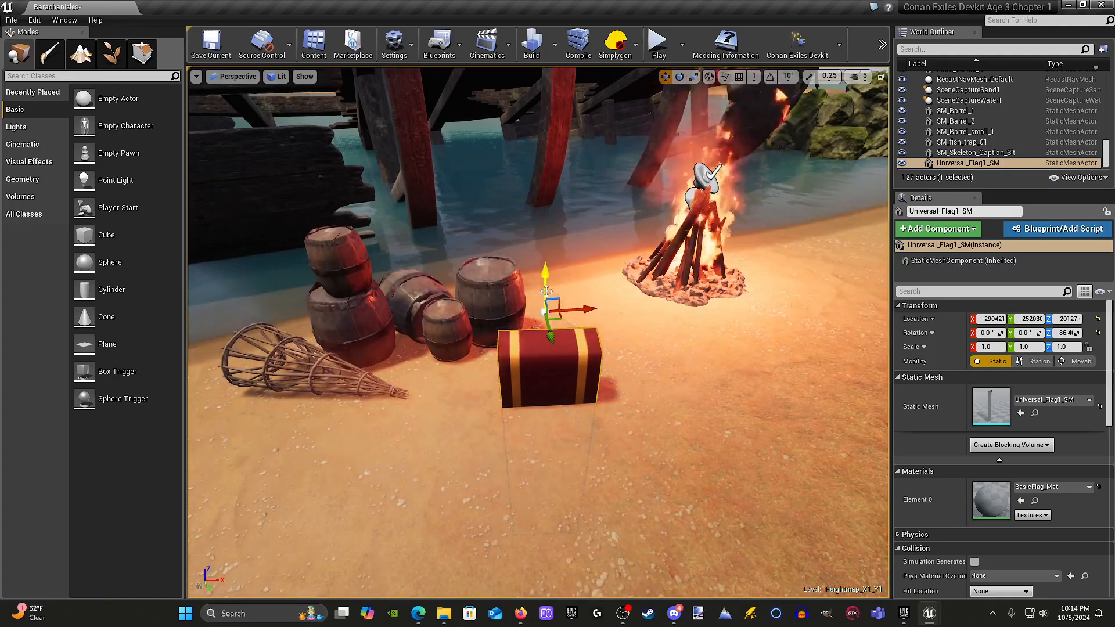
{"action": "left_click_drag", "start_coordinate": [530, 310], "coordinate": [552, 93]}
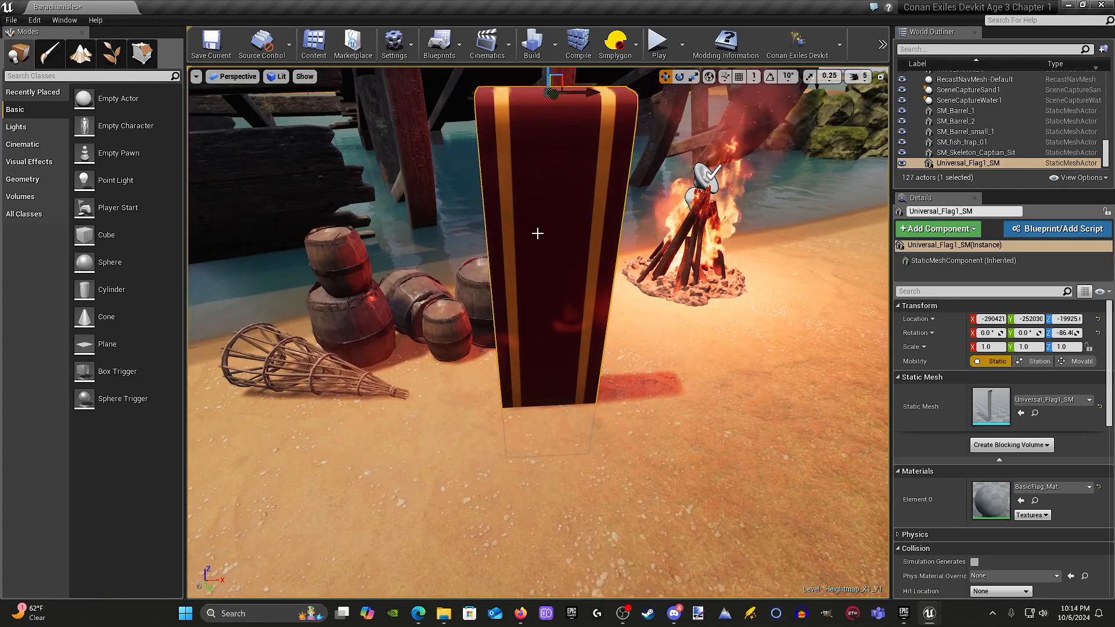
{"action": "key", "text": "Delete"}
Step: Place the SM_SB_flag2 static mesh on the sand in front of the barrels and raise it above the ground
{"action": "left_click", "coordinate": [315, 43]}
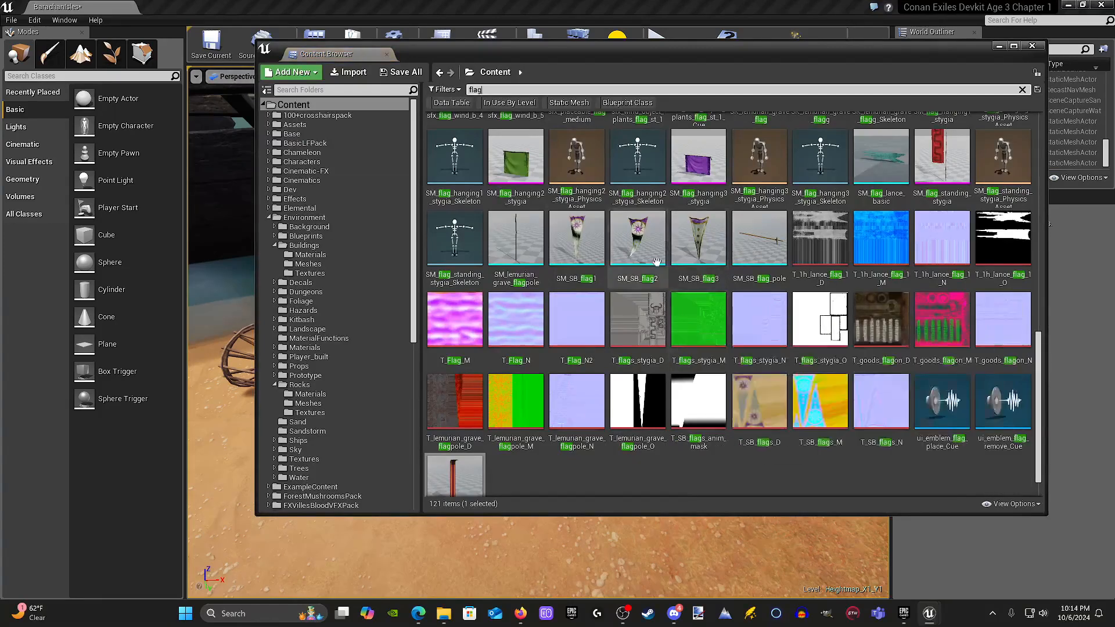
{"action": "left_click_drag", "start_coordinate": [638, 239], "coordinate": [517, 530]}
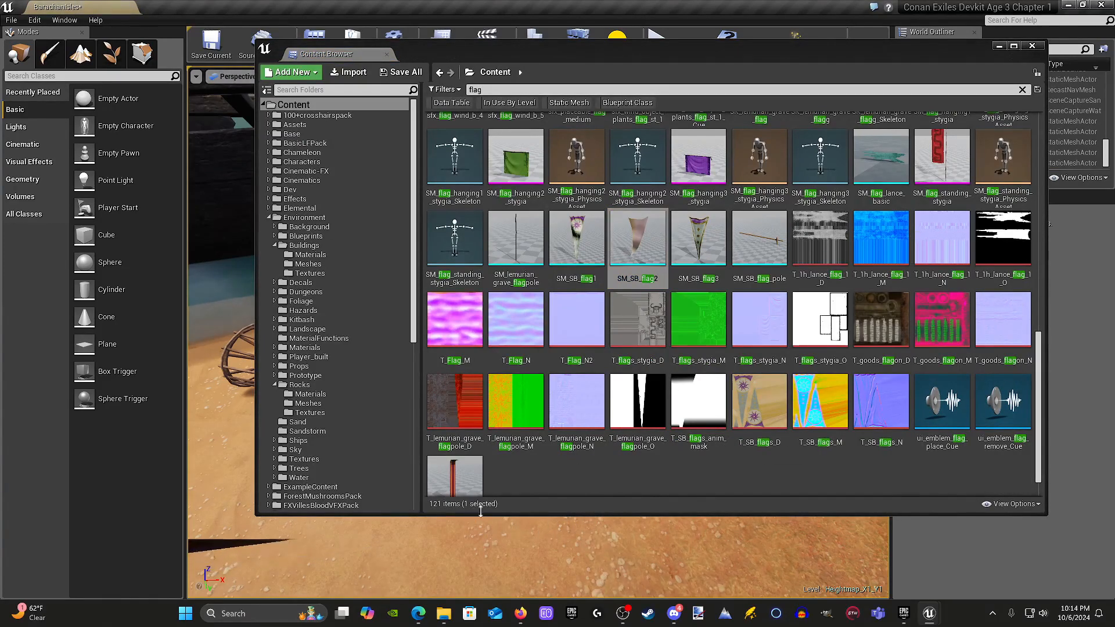
{"action": "left_click", "coordinate": [1003, 45]}
{"action": "right_click_drag", "start_coordinate": [586, 354], "coordinate": [561, 377]}
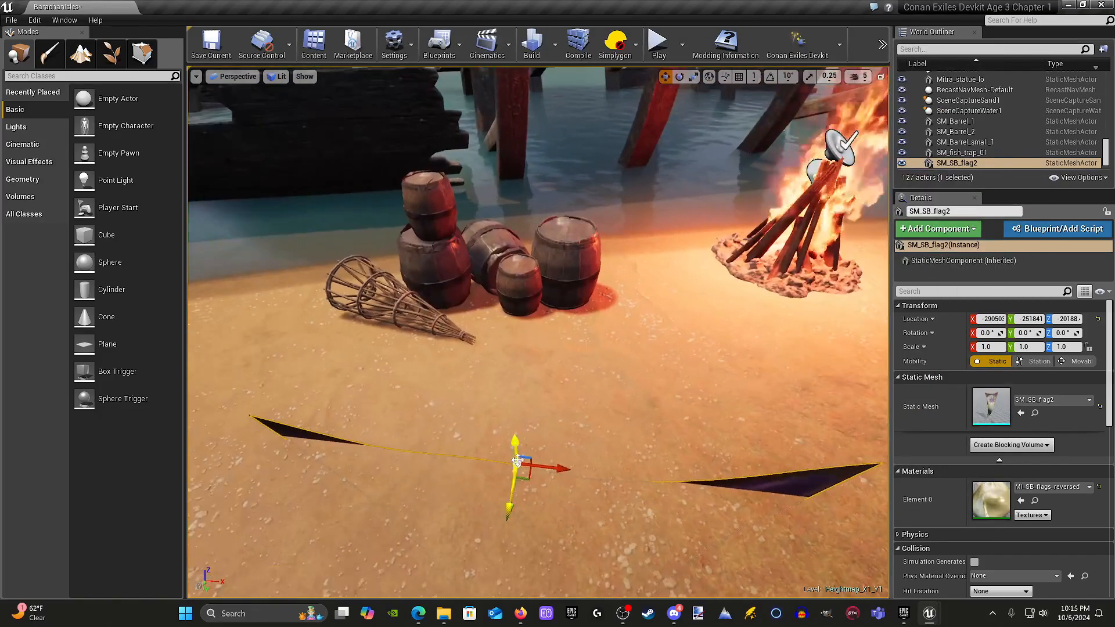
{"action": "left_click_drag", "start_coordinate": [513, 444], "coordinate": [490, 85]}
{"action": "key", "text": "s"}
{"action": "right_click_drag", "start_coordinate": [490, 84], "coordinate": [433, 93]}
{"action": "key", "text": "w"}
{"action": "key", "text": "s"}
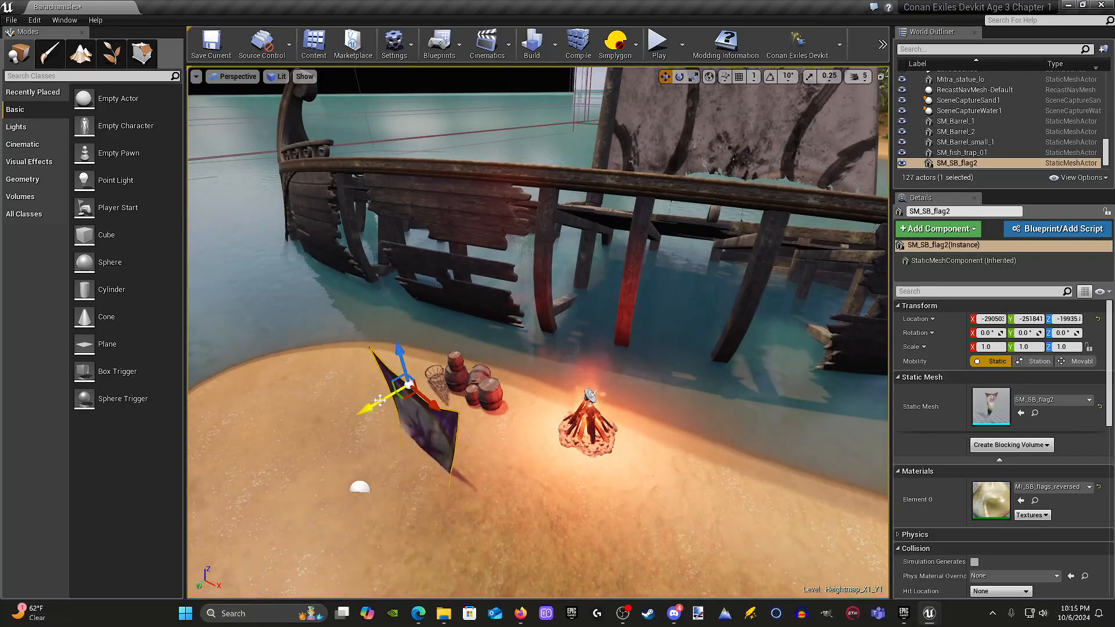
Step: Move the flag up against the shipwreck's side rail behind the campfire and rotate it to about -25° on Z
{"action": "left_click_drag", "start_coordinate": [378, 402], "coordinate": [710, 302]}
{"action": "key", "text": "e"}
{"action": "key", "text": "w"}
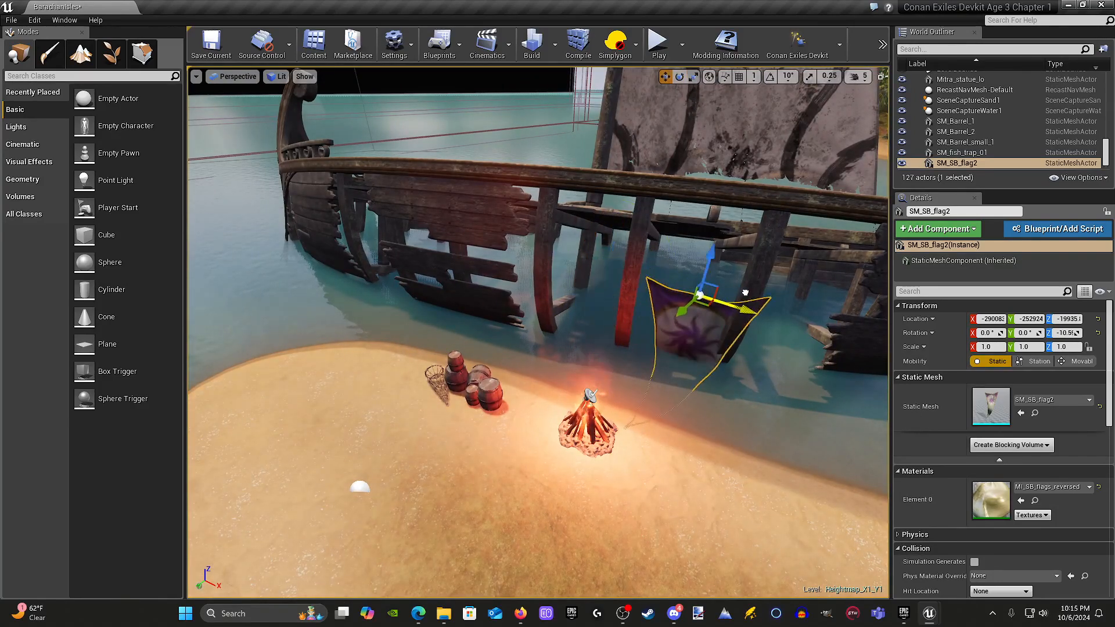
{"action": "key", "text": "r"}
{"action": "left_click_drag", "start_coordinate": [694, 251], "coordinate": [717, 155]}
{"action": "right_click_drag", "start_coordinate": [716, 155], "coordinate": [685, 226]}
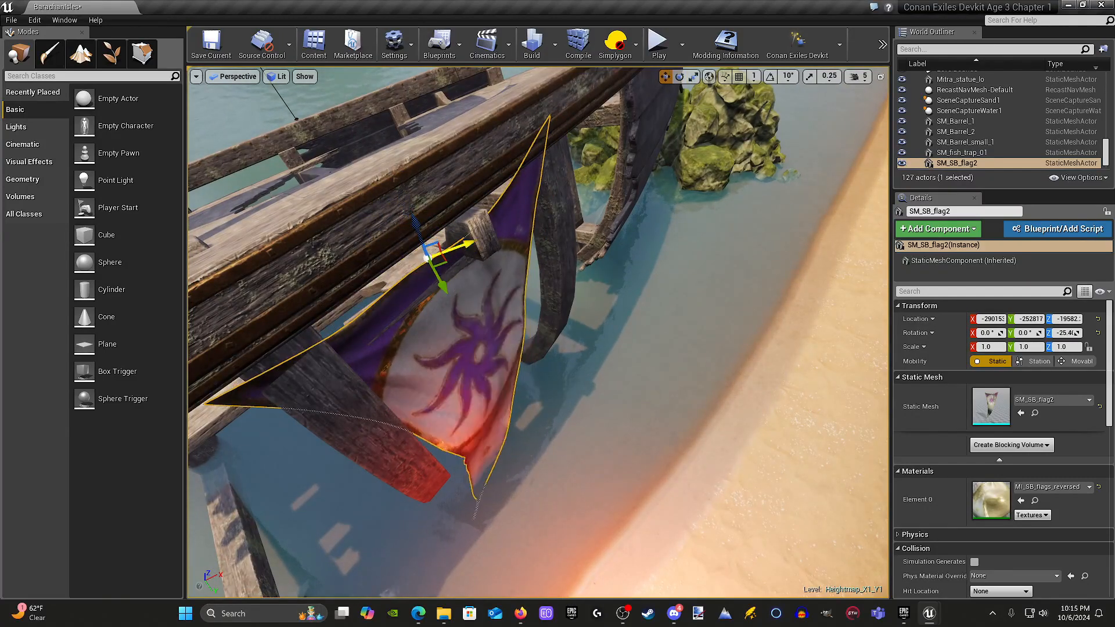
Step: Position the flag just below the shipwreck's rail between two hull ribs and scale it uniformly to about 0.46
{"action": "left_click_drag", "start_coordinate": [454, 246], "coordinate": [503, 223]}
{"action": "mouse_move", "coordinate": [503, 248]}
{"action": "right_mouse_down"}
{"action": "mouse_move", "coordinate": [560, 253]}
{"action": "mouse_move", "coordinate": [520, 243]}
{"action": "right_mouse_up"}
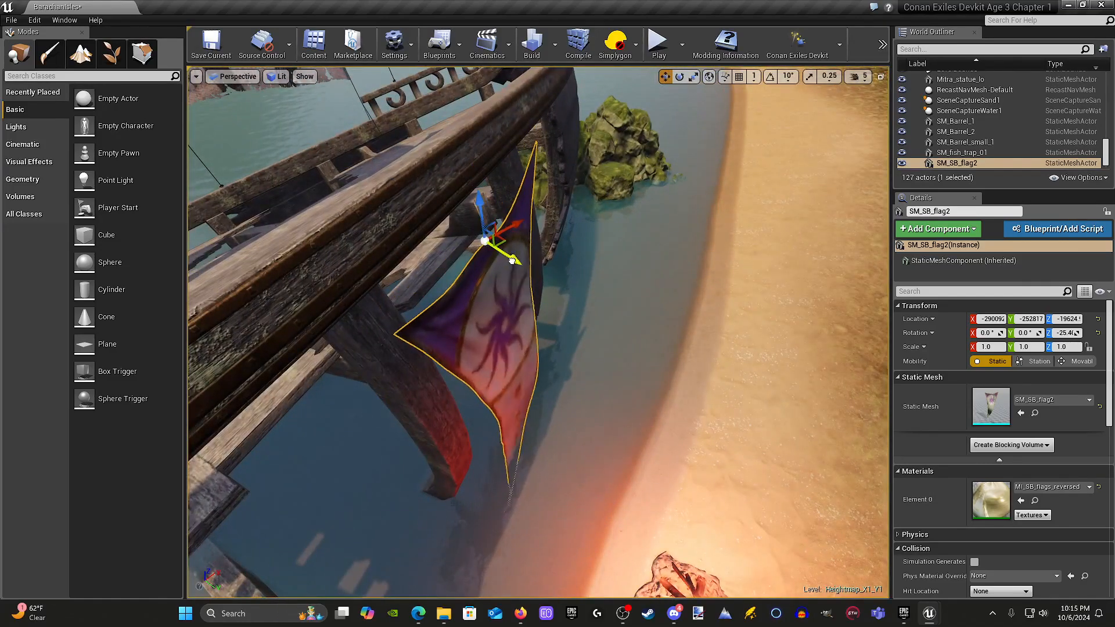
{"action": "right_click_drag", "start_coordinate": [508, 273], "coordinate": [476, 297]}
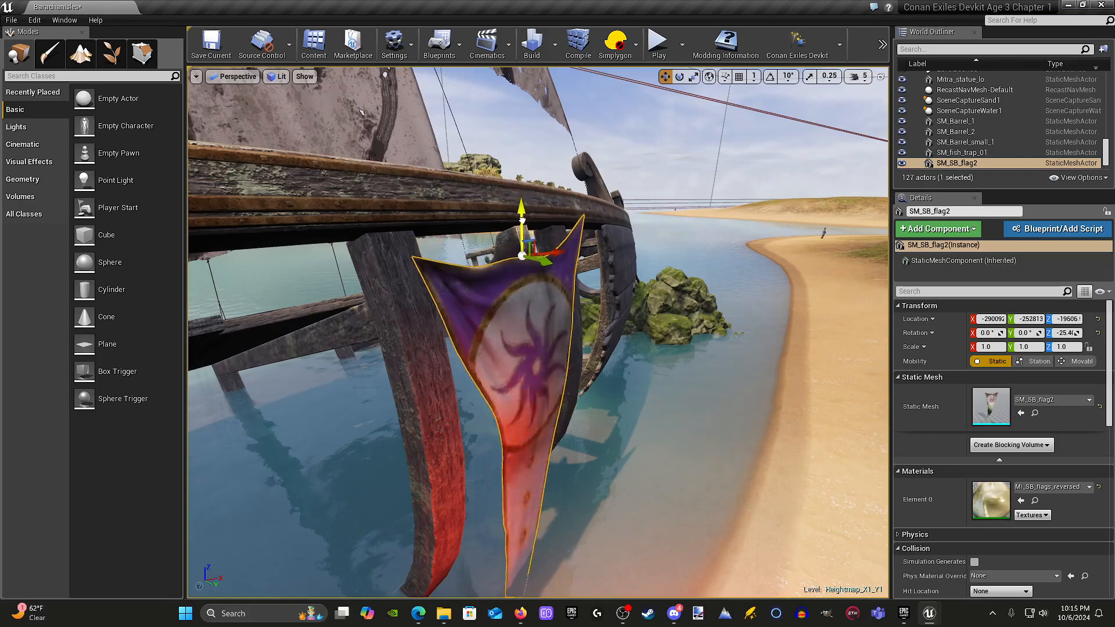
{"action": "right_click_drag", "start_coordinate": [536, 256], "coordinate": [551, 286]}
{"action": "key", "text": "e"}
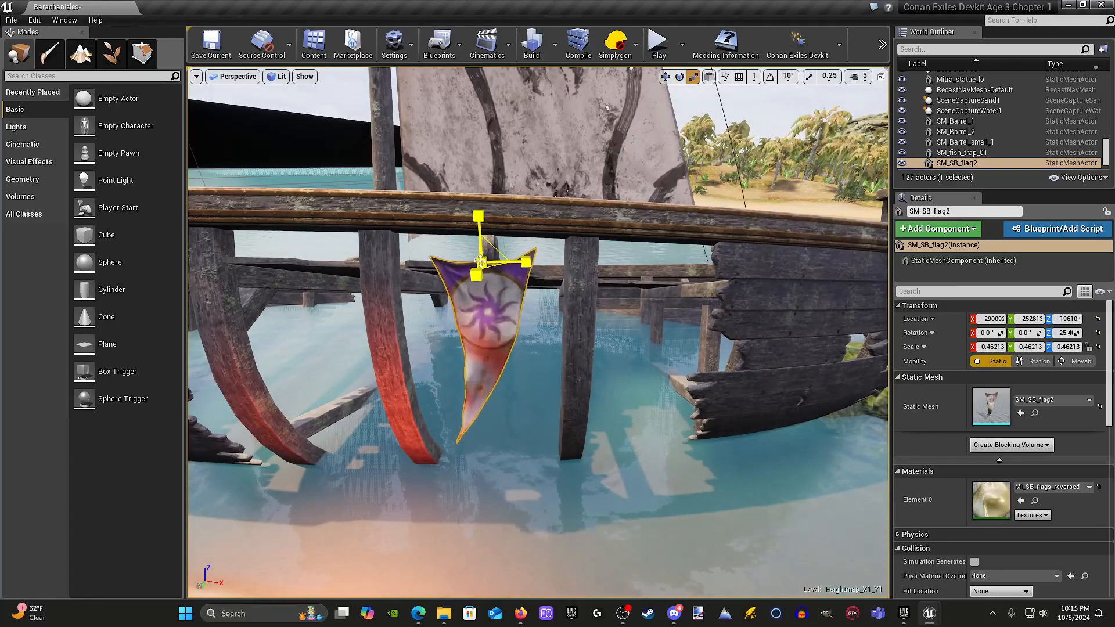
Step: Raise the SM_SB_flag2 flag, rotate it to about 149° around Z and bring it against the ship's outer rail
{"action": "right_click_drag", "start_coordinate": [507, 259], "coordinate": [454, 287]}
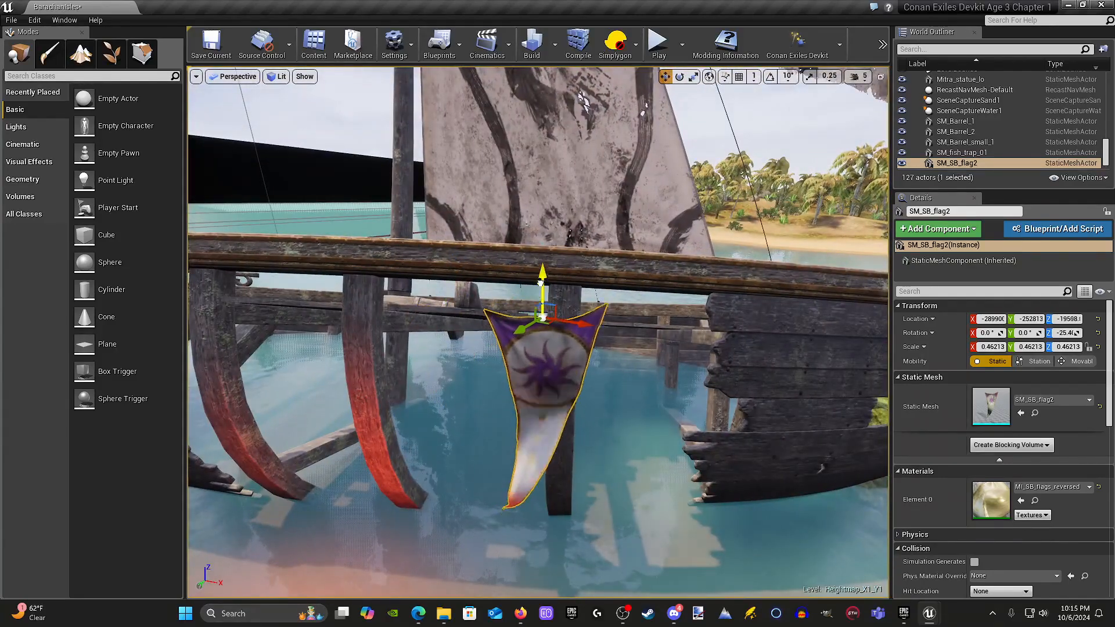
{"action": "right_click_drag", "start_coordinate": [543, 243], "coordinate": [636, 384]}
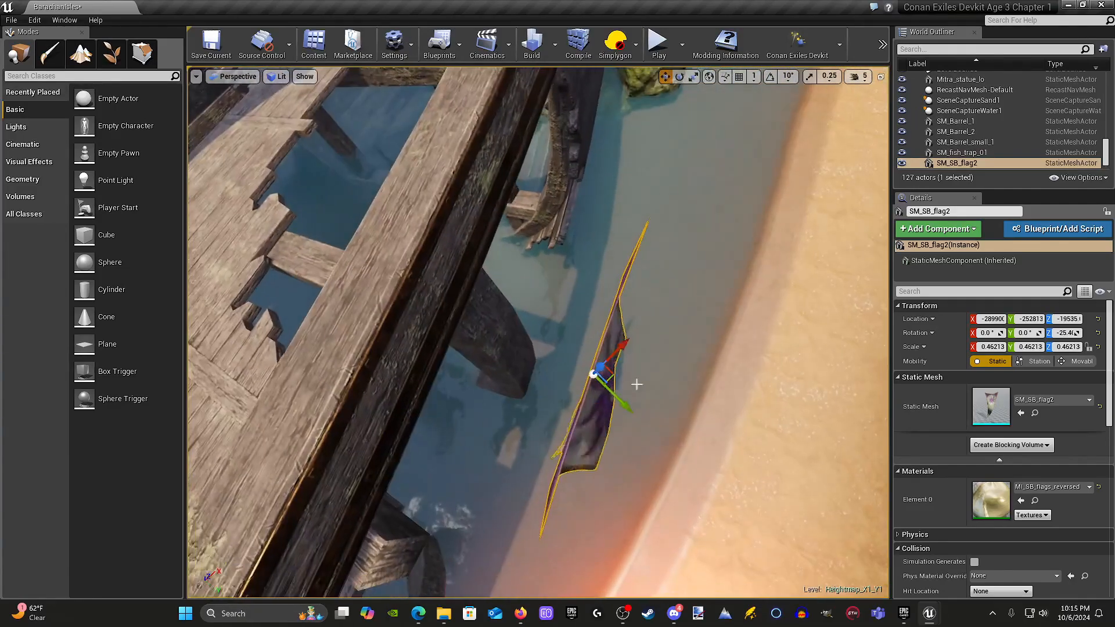
{"action": "right_click_drag", "start_coordinate": [662, 297], "coordinate": [723, 320]}
{"action": "key", "text": "e"}
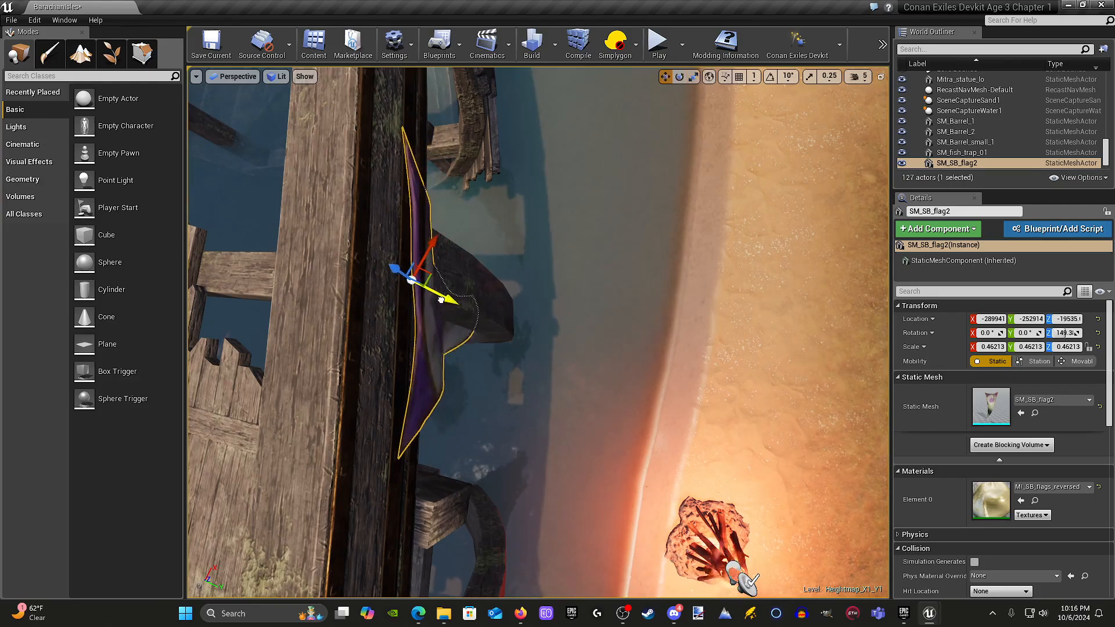
{"action": "left_click_drag", "start_coordinate": [440, 299], "coordinate": [439, 298]}
{"action": "right_click_drag", "start_coordinate": [439, 299], "coordinate": [291, 162]}
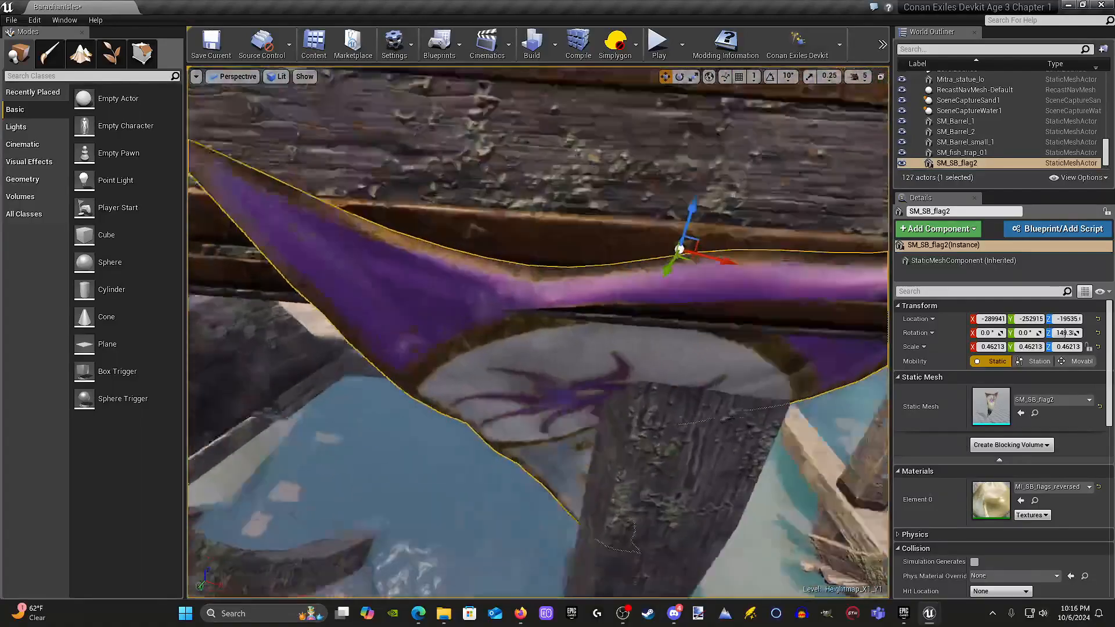
Step: Push the flag slightly into the ship's rail and lower it so its upper edge hangs just beneath the rail
{"action": "key", "text": "s"}
{"action": "mouse_move", "coordinate": [444, 335]}
{"action": "right_mouse_down"}
{"action": "mouse_move", "coordinate": [435, 372]}
{"action": "mouse_move", "coordinate": [465, 360]}
{"action": "mouse_move", "coordinate": [444, 335]}
{"action": "right_mouse_up"}
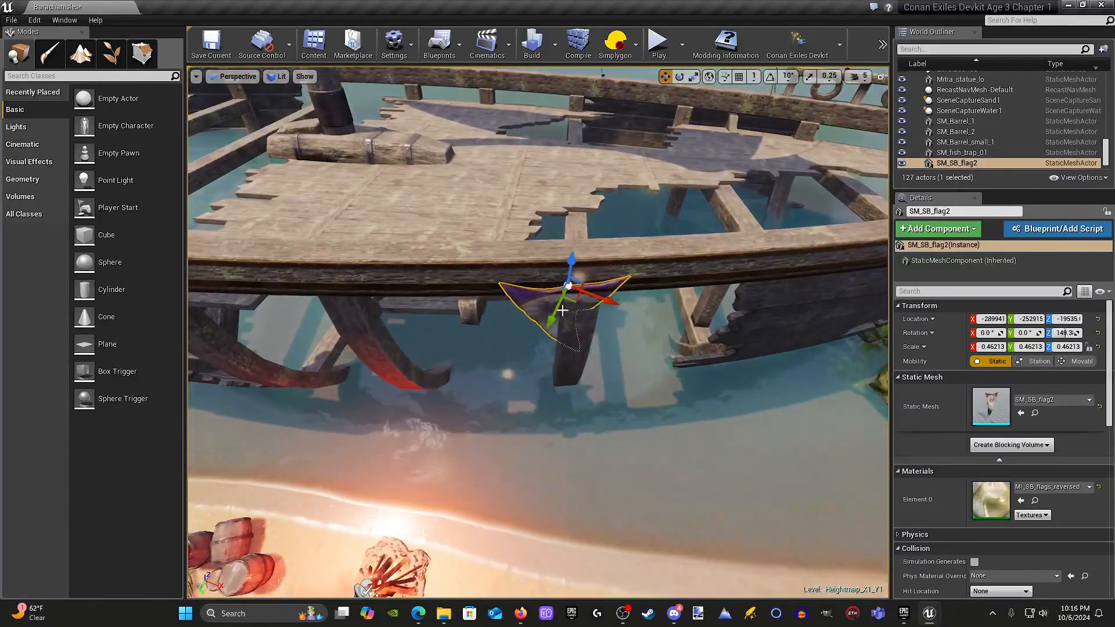
{"action": "right_click_drag", "start_coordinate": [571, 284], "coordinate": [475, 269]}
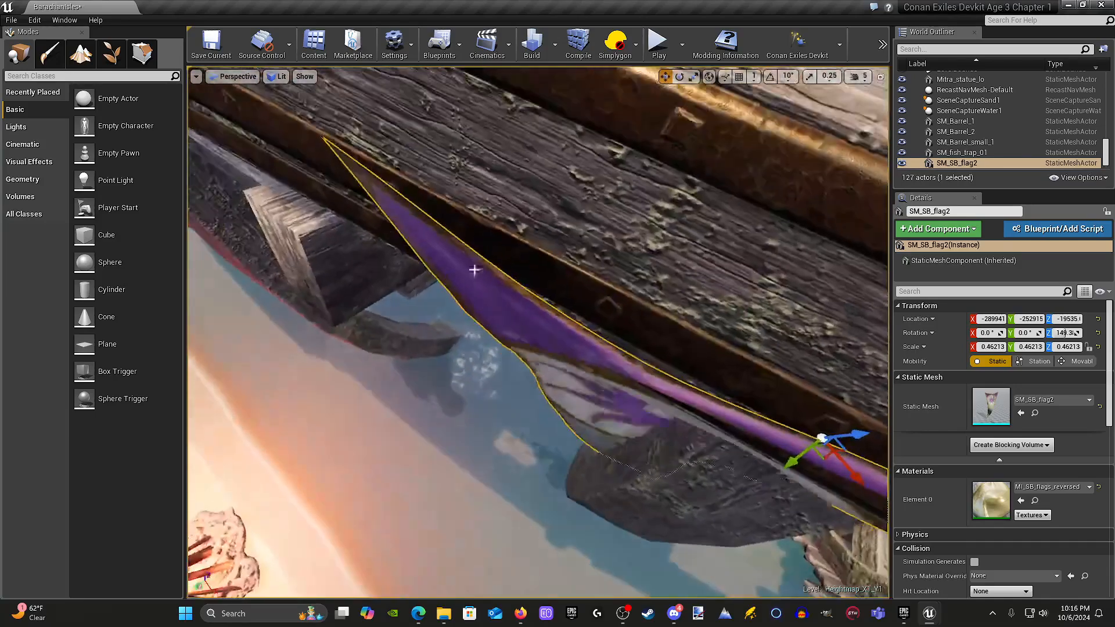
{"action": "right_click_drag", "start_coordinate": [557, 272], "coordinate": [554, 285]}
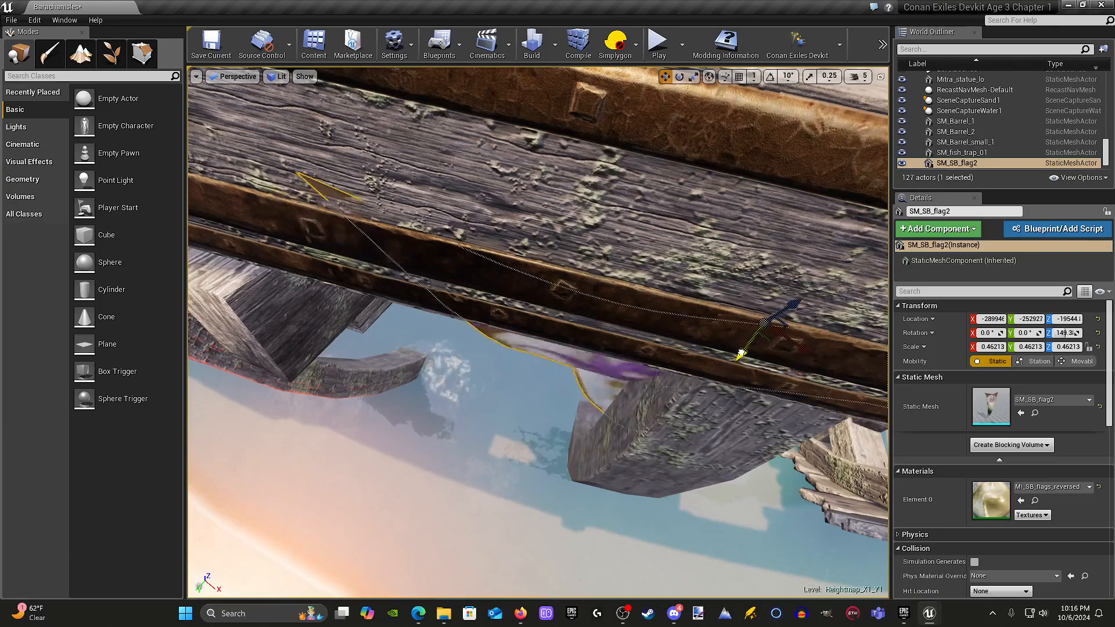
{"action": "left_click_drag", "start_coordinate": [734, 365], "coordinate": [731, 370]}
{"action": "scroll", "coordinate": [725, 371], "scroll_direction": "down", "scroll_amount": 5}
{"action": "scroll", "coordinate": [711, 383], "scroll_direction": "up", "scroll_amount": 5}
{"action": "scroll", "coordinate": [702, 391], "scroll_direction": "down", "scroll_amount": 6}
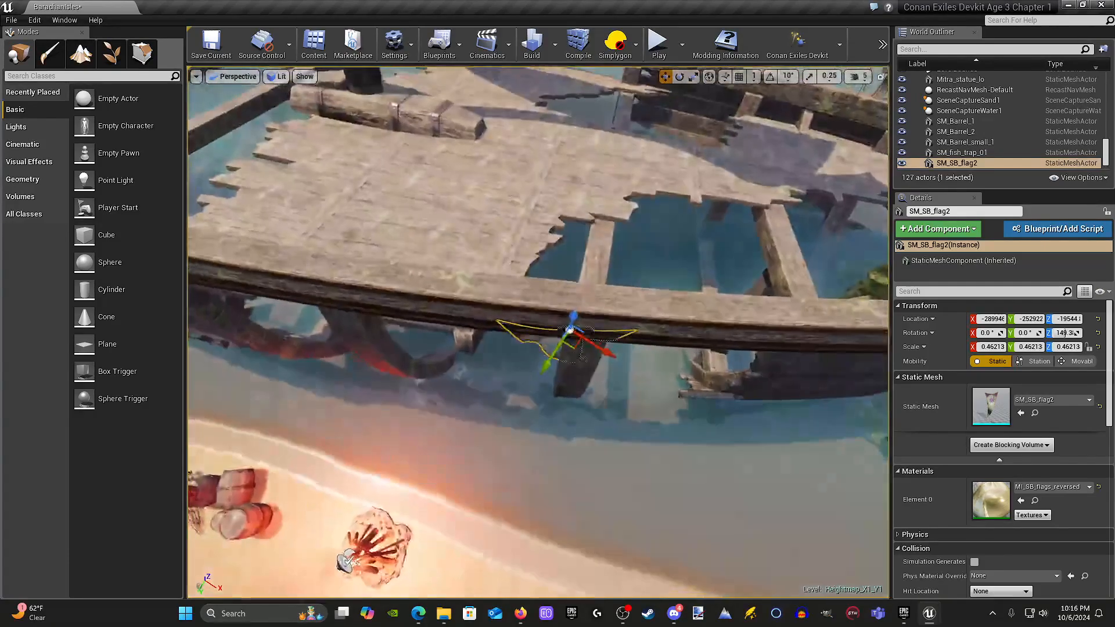
{"action": "scroll", "coordinate": [702, 390], "scroll_direction": "up", "scroll_amount": 6}
{"action": "scroll", "coordinate": [673, 255], "scroll_direction": "down", "scroll_amount": 5}
{"action": "right_click_drag", "start_coordinate": [702, 391], "coordinate": [665, 231]}
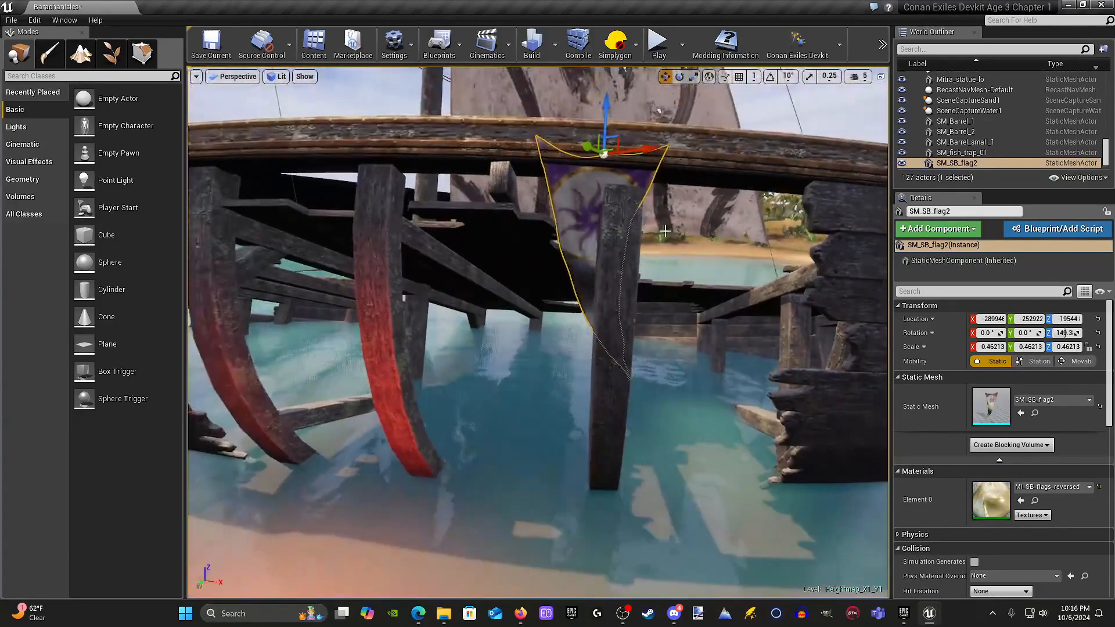
{"action": "left_click_drag", "start_coordinate": [606, 111], "coordinate": [606, 118]}
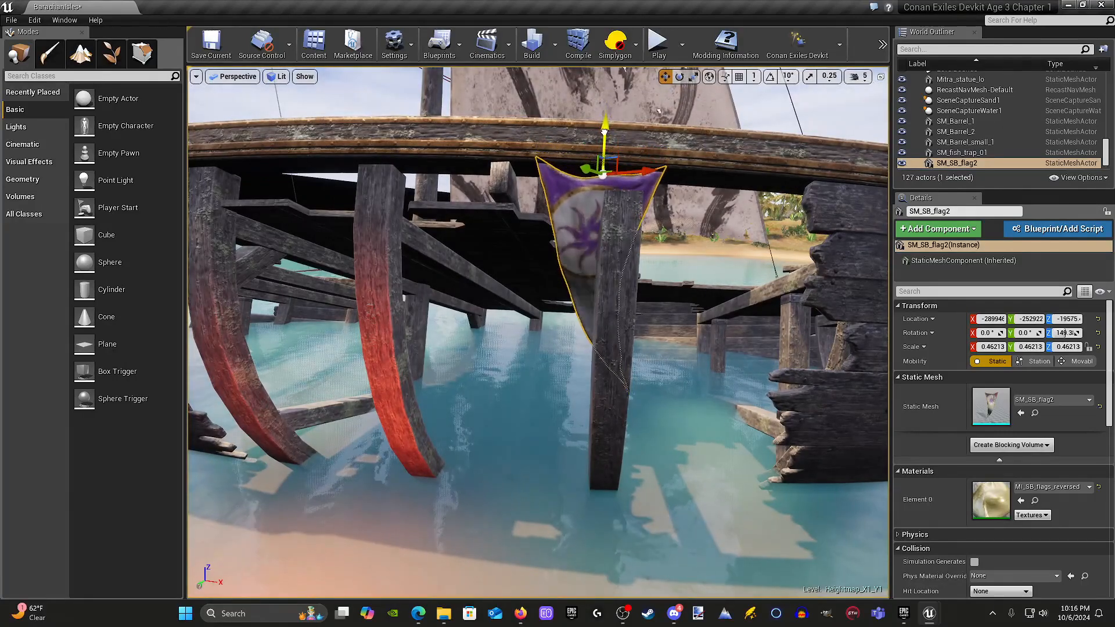
Step: Move the flag into the gap between the straight post and the hull planking, scaling it uniformly to about 0.358
{"action": "left_click_drag", "start_coordinate": [652, 182], "coordinate": [762, 202]}
{"action": "key", "text": "e"}
{"action": "key", "text": "r"}
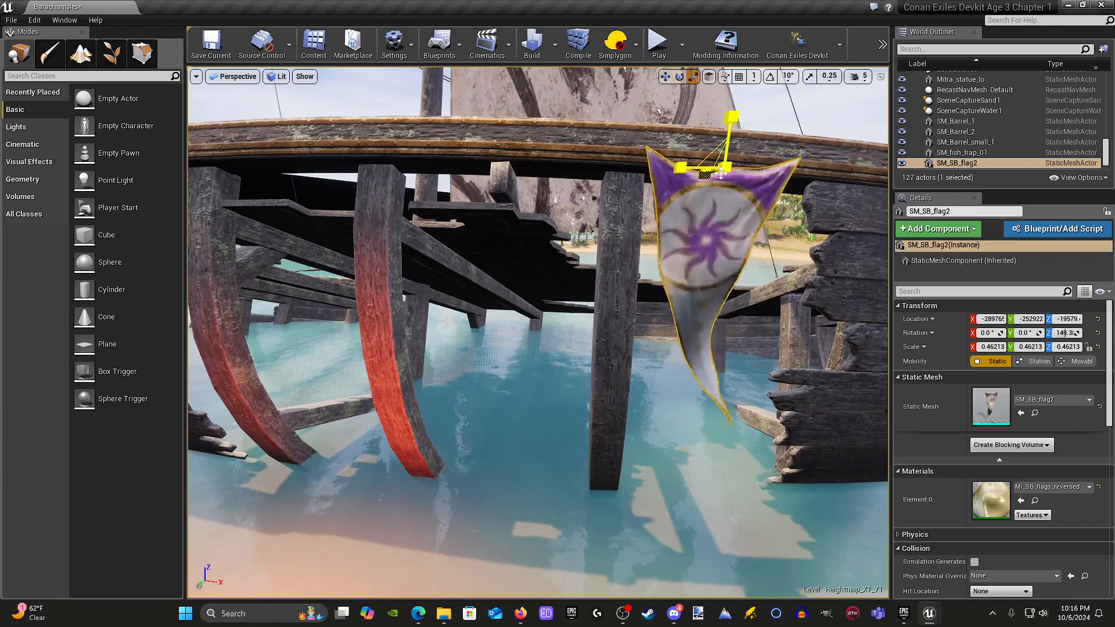
{"action": "mouse_move", "coordinate": [724, 166]}
{"action": "left_mouse_down"}
{"action": "mouse_move", "coordinate": [691, 175]}
{"action": "mouse_move", "coordinate": [719, 165]}
{"action": "mouse_move", "coordinate": [728, 145]}
{"action": "left_mouse_up"}
{"action": "key", "text": "w"}
{"action": "right_click_drag", "start_coordinate": [728, 146], "coordinate": [807, 119]}
{"action": "key", "text": "w"}
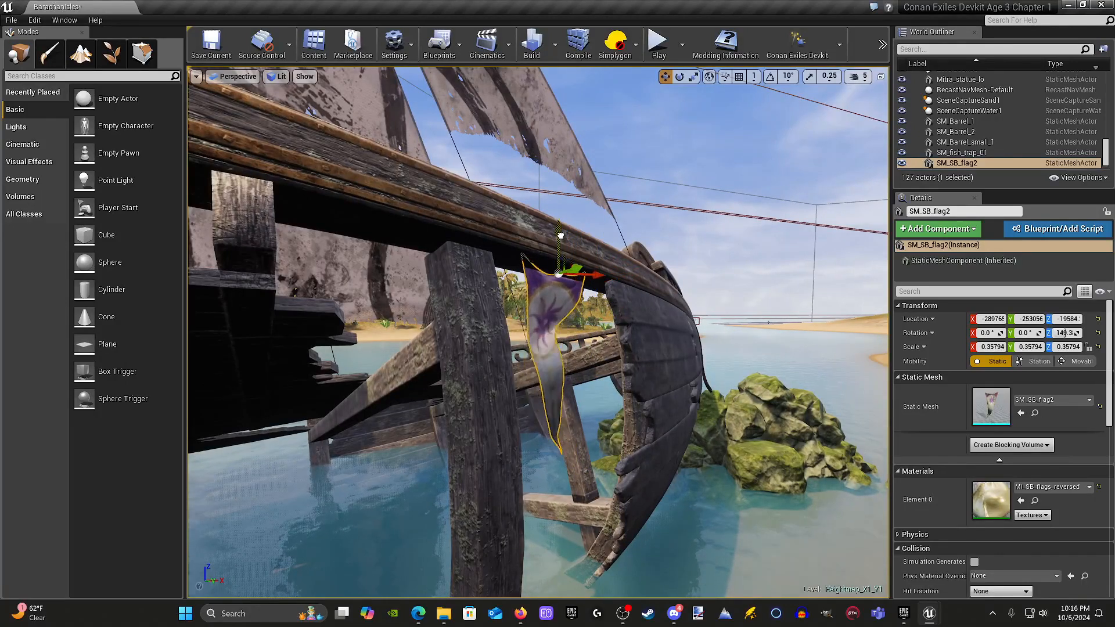
Step: Examine the hung flag, the campfire and the barrels beside the wreck from along the beach
{"action": "left_click", "coordinate": [644, 428]}
{"action": "key", "text": "s"}
{"action": "mouse_move", "coordinate": [644, 427]}
{"action": "right_mouse_down"}
{"action": "mouse_move", "coordinate": [642, 460]}
{"action": "mouse_move", "coordinate": [598, 482]}
{"action": "mouse_move", "coordinate": [650, 447]}
{"action": "mouse_move", "coordinate": [648, 412]}
{"action": "right_mouse_up"}
{"action": "left_click", "coordinate": [642, 461]}
{"action": "key", "text": "a"}
{"action": "key", "text": "d"}
{"action": "key", "text": "a"}
{"action": "key", "text": "d"}
{"action": "key", "text": "a"}
{"action": "right_click_drag", "start_coordinate": [664, 316], "coordinate": [645, 314]}
{"action": "key", "text": "d"}
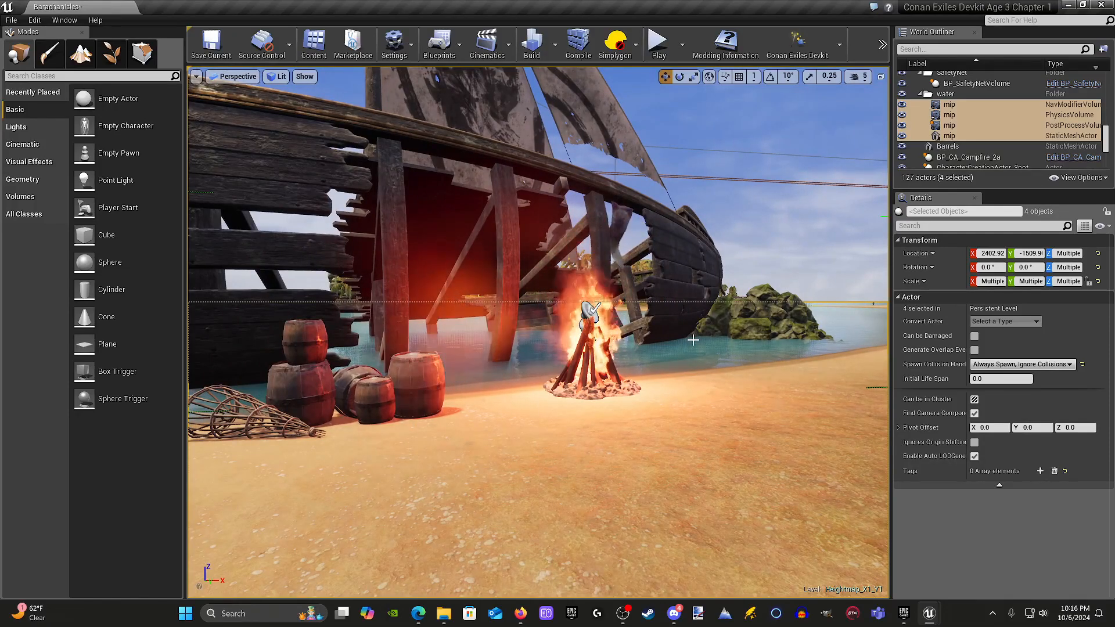
{"action": "key", "text": "w"}
{"action": "right_click_drag", "start_coordinate": [642, 406], "coordinate": [667, 456]}
{"action": "key", "text": "s"}
{"action": "key", "text": "w"}
{"action": "key", "text": "a"}
{"action": "key", "text": "d"}
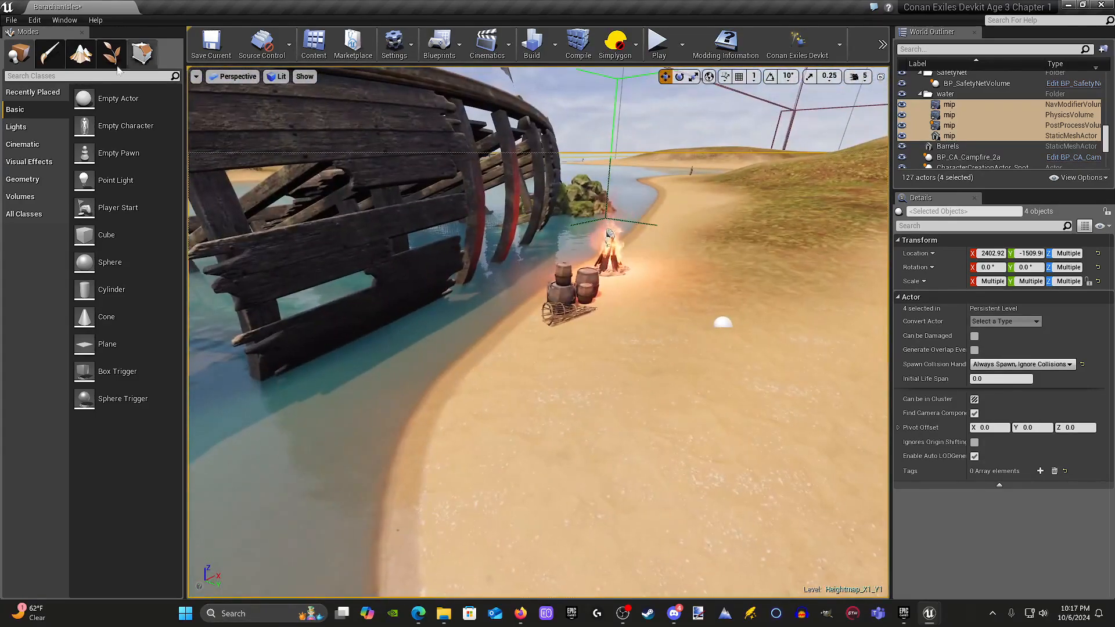
Step: Switch to foliage painting, deactivate all foliage types in the palette and browse it for the rock meshes
{"action": "left_click", "coordinate": [112, 53]}
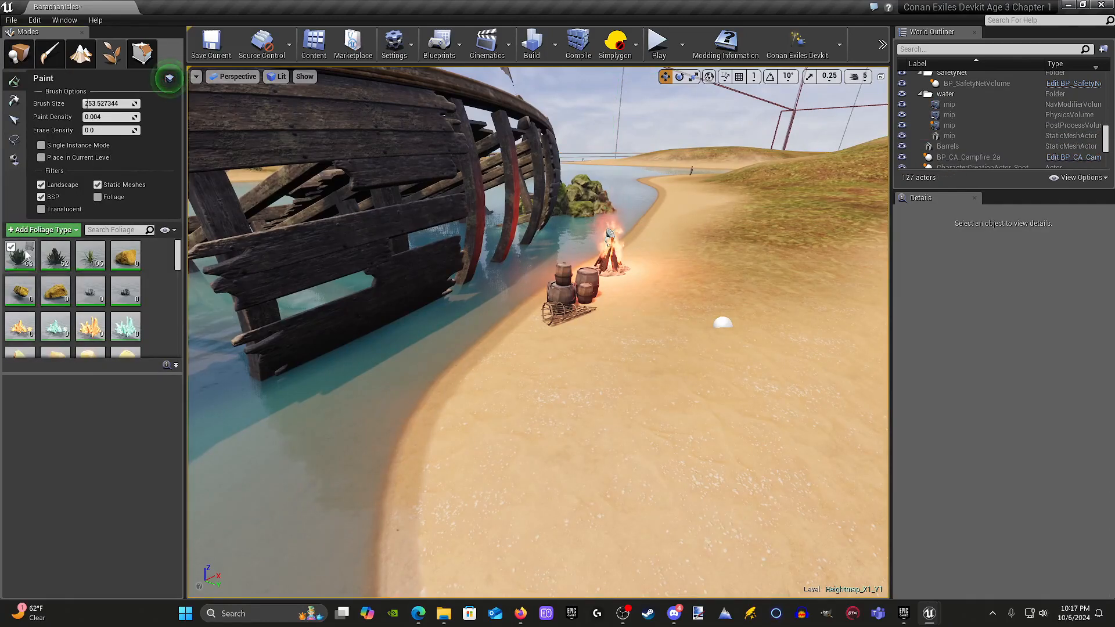
{"action": "scroll", "coordinate": [52, 325], "scroll_direction": "down", "scroll_amount": 5}
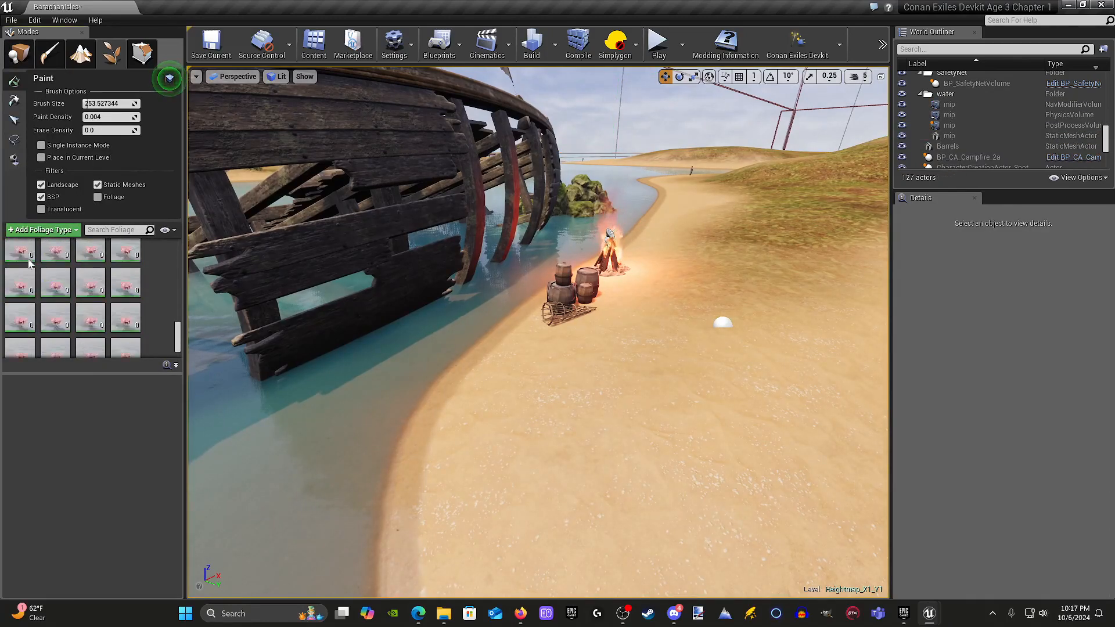
{"action": "key", "text": "ctrl+a"}
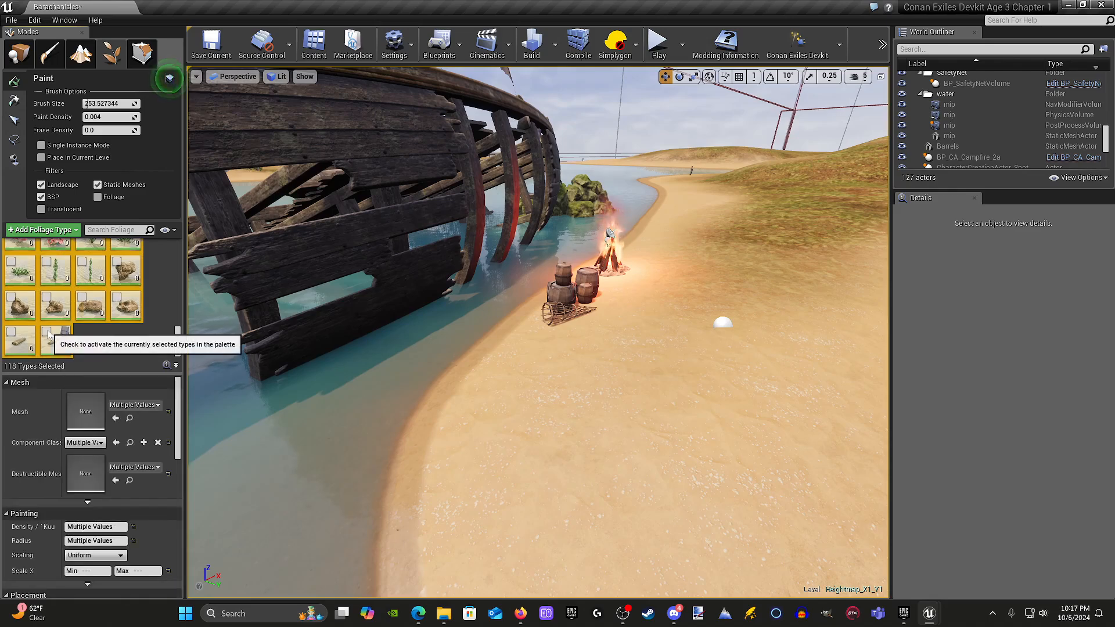
{"action": "left_click", "coordinate": [96, 347]}
{"action": "scroll", "coordinate": [89, 301], "scroll_direction": "up", "scroll_amount": 5}
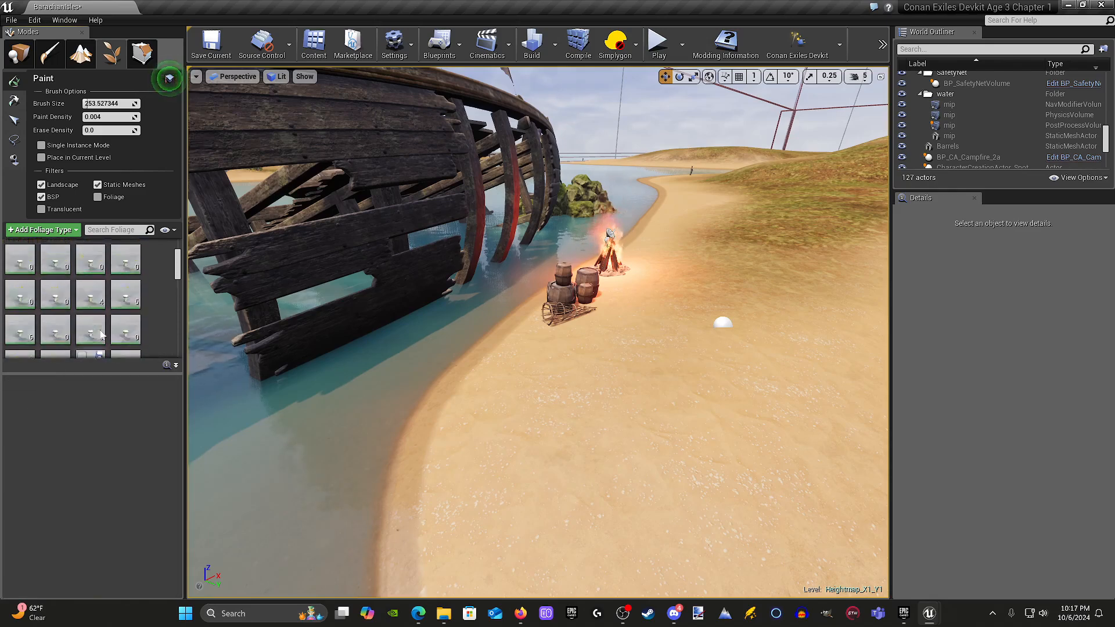
{"action": "scroll", "coordinate": [87, 308], "scroll_direction": "down", "scroll_amount": 3}
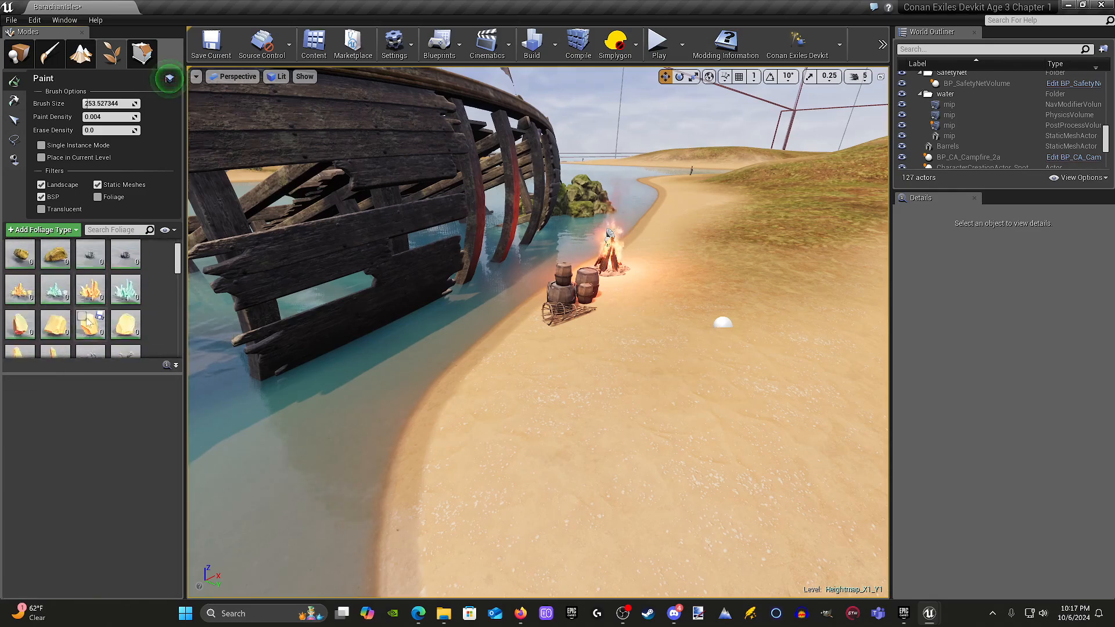
{"action": "scroll", "coordinate": [97, 314], "scroll_direction": "down", "scroll_amount": 3}
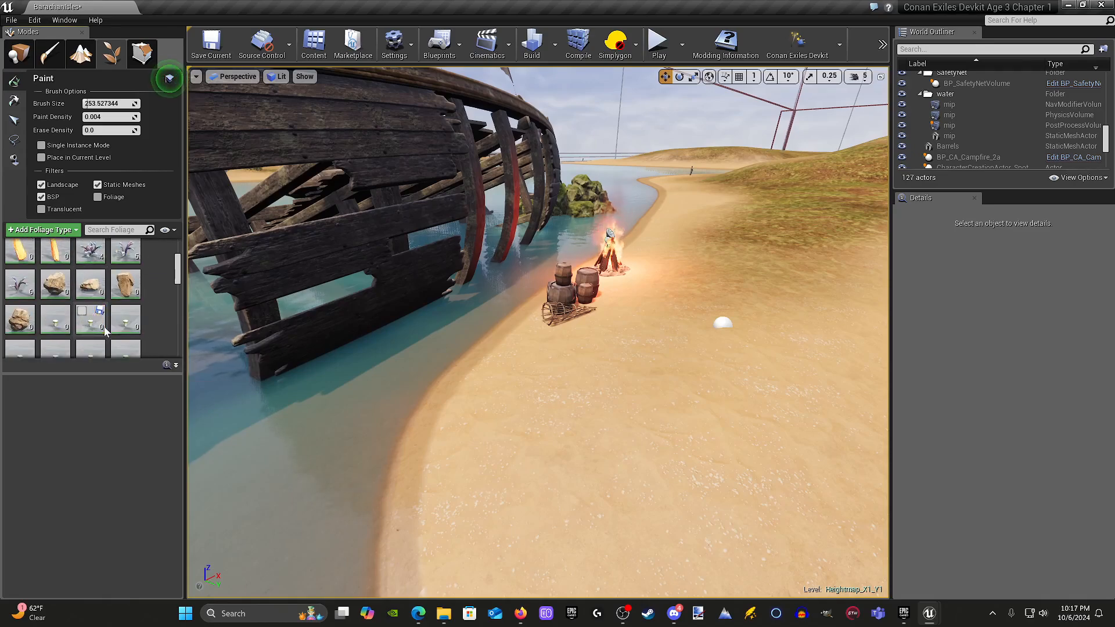
{"action": "key", "text": "s"}
{"action": "mouse_move", "coordinate": [546, 414]}
{"action": "right_mouse_down"}
{"action": "mouse_move", "coordinate": [494, 389]}
{"action": "mouse_move", "coordinate": [546, 400]}
{"action": "right_mouse_up"}
Step: Open the list of levels and toggle the visibility of Heightmap_X1_Y1 off and on
{"action": "left_click", "coordinate": [74, 23]}
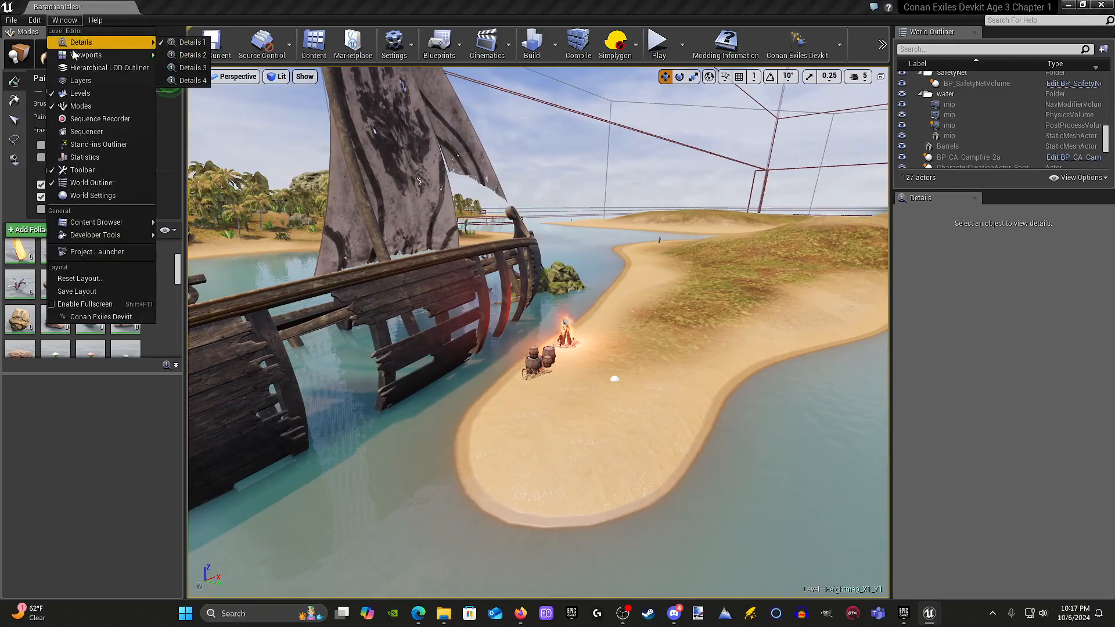
{"action": "left_click", "coordinate": [105, 90]}
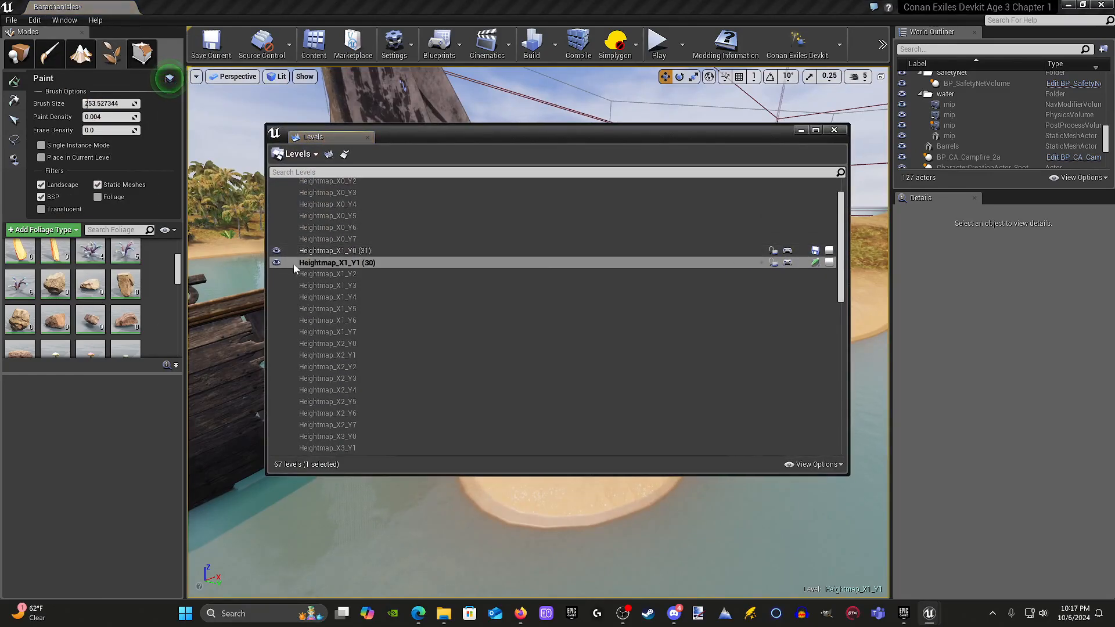
{"action": "left_click", "coordinate": [277, 263]}
{"action": "left_click", "coordinate": [278, 263]}
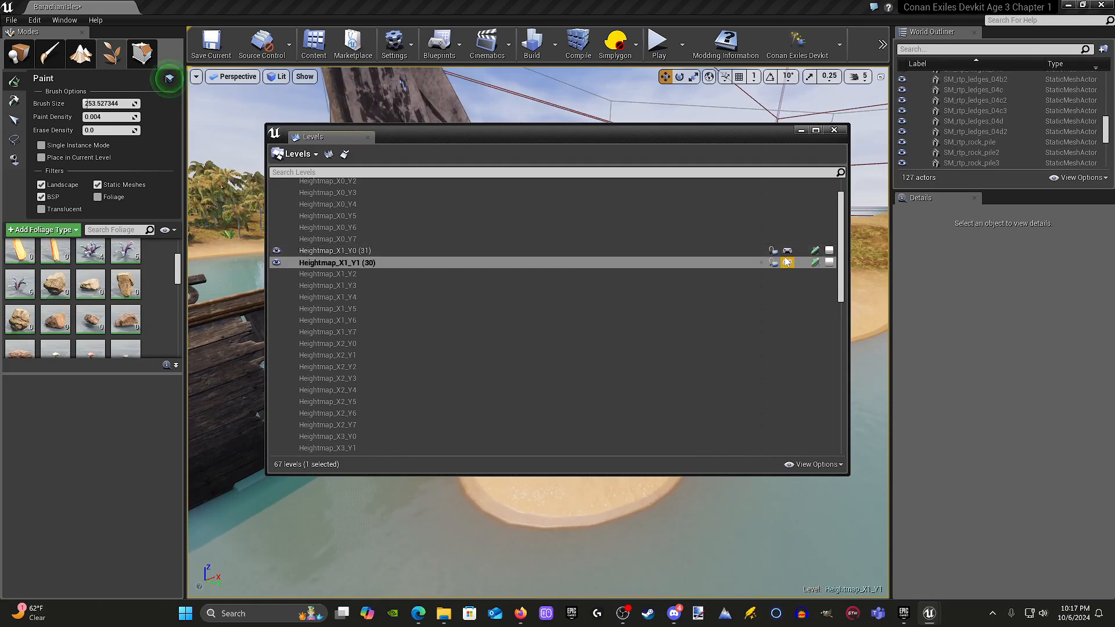
Step: Save the Heightmap_X1_Y0 and Heightmap_X1_Y1 levels and unload Heightmap_X1_Y0
{"action": "left_click", "coordinate": [816, 252]}
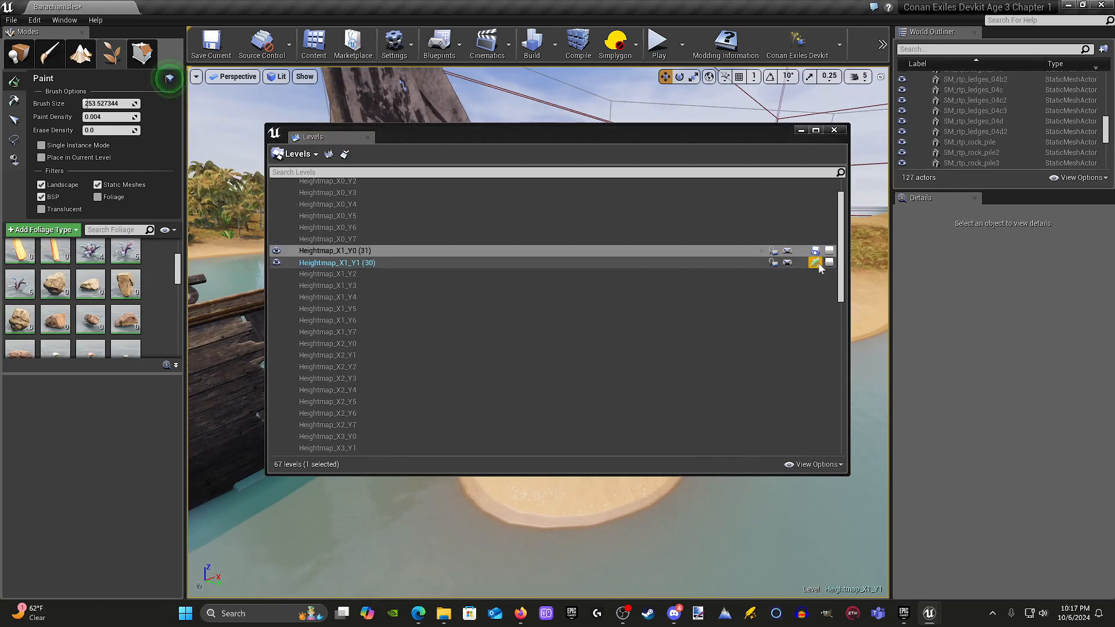
{"action": "left_click", "coordinate": [815, 262]}
{"action": "left_click", "coordinate": [343, 252]}
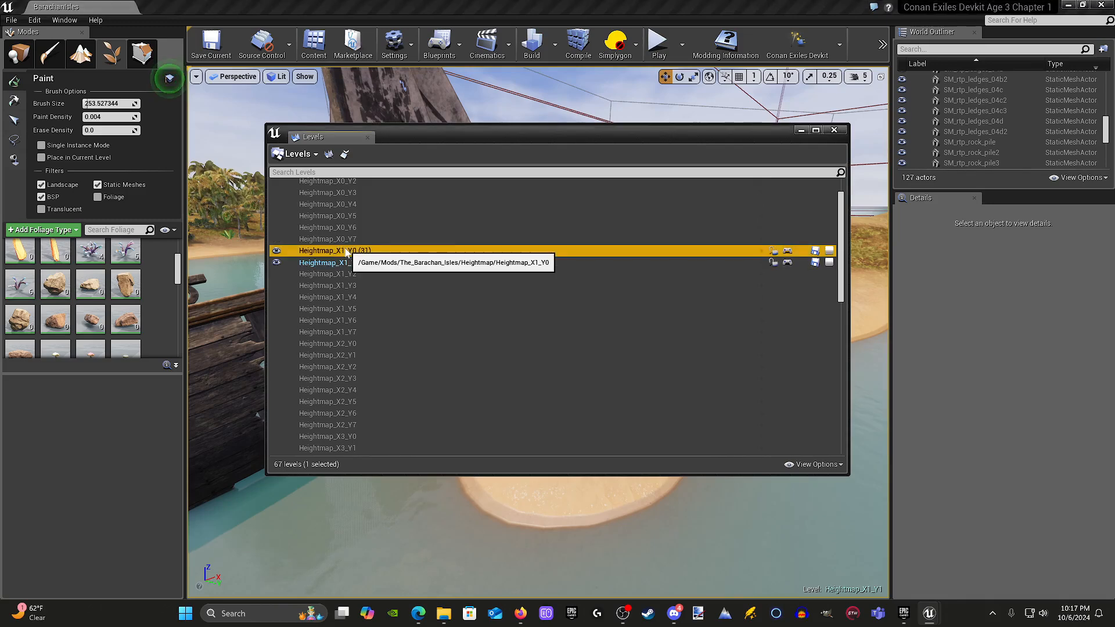
{"action": "right_click", "coordinate": [347, 250]}
{"action": "left_click", "coordinate": [397, 290]}
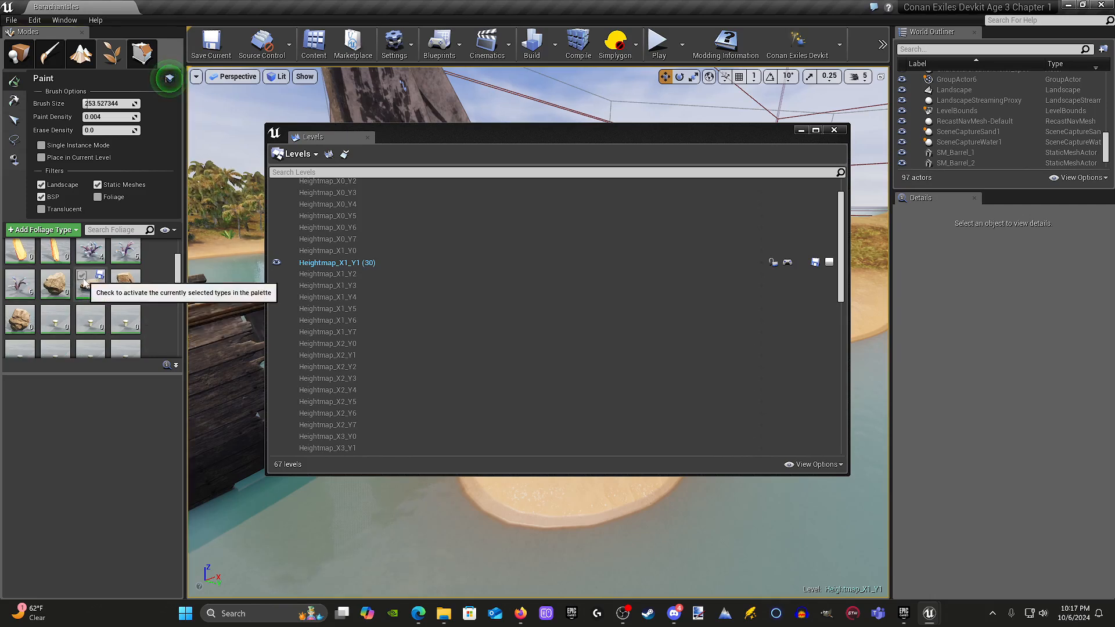
Step: Activate rock foliage types and paint scattered rocks along the waterline from the barrels to beyond the campfire
{"action": "scroll", "coordinate": [98, 298], "scroll_direction": "down", "scroll_amount": 1}
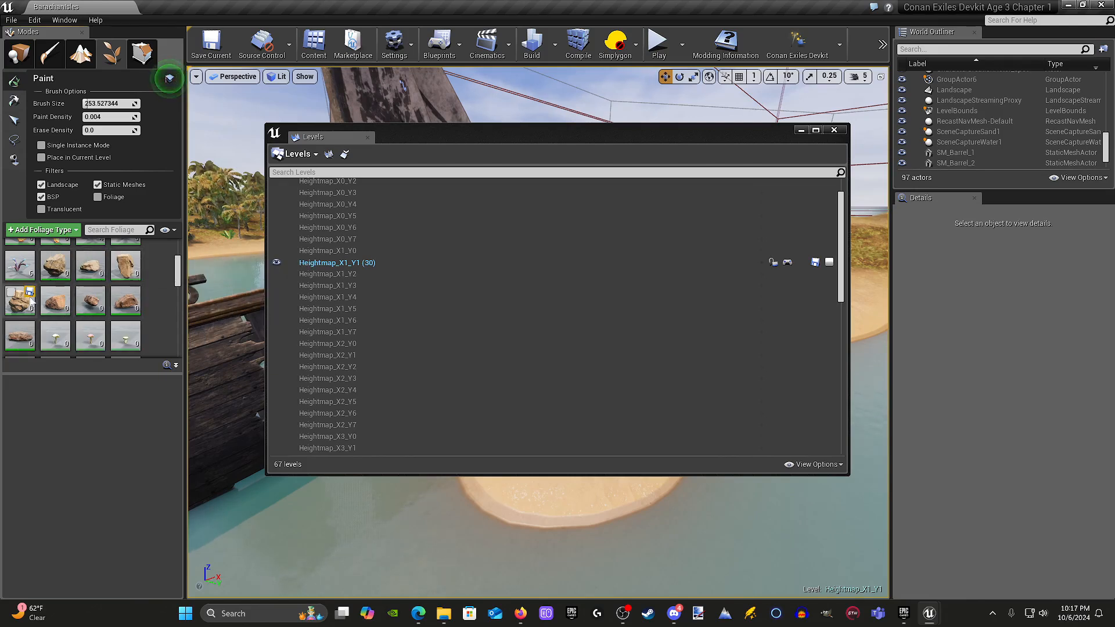
{"action": "left_click", "coordinate": [800, 131]}
{"action": "right_click_drag", "start_coordinate": [510, 343], "coordinate": [471, 401]}
{"action": "key", "text": "w"}
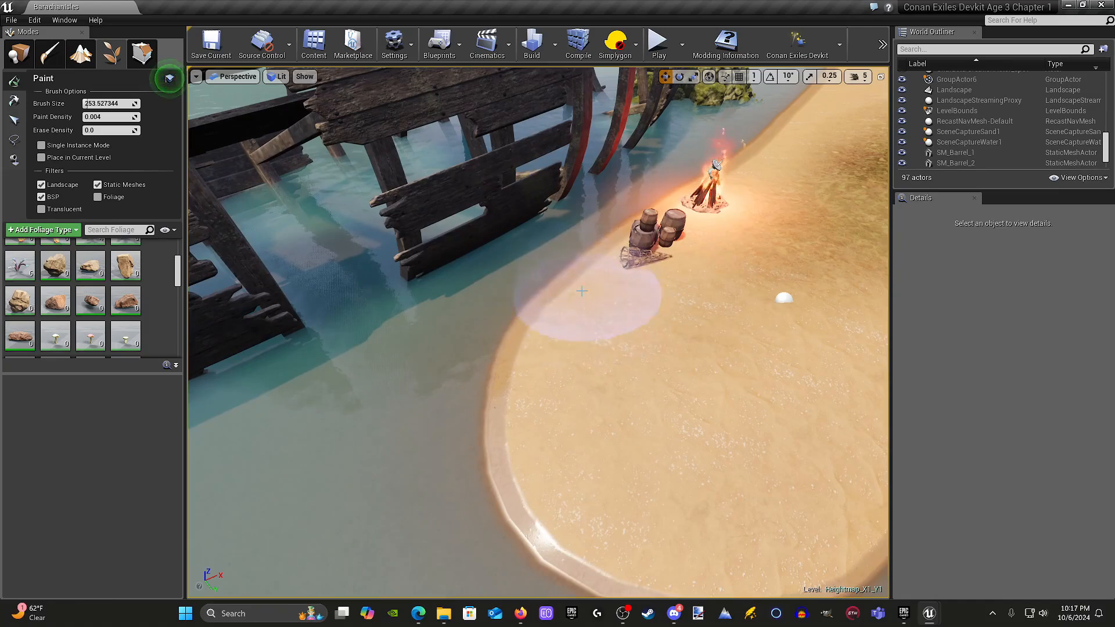
{"action": "mouse_move", "coordinate": [513, 351]}
{"action": "left_mouse_down"}
{"action": "mouse_move", "coordinate": [520, 279]}
{"action": "mouse_move", "coordinate": [540, 277]}
{"action": "mouse_move", "coordinate": [526, 349]}
{"action": "mouse_move", "coordinate": [542, 360]}
{"action": "mouse_move", "coordinate": [577, 329]}
{"action": "mouse_move", "coordinate": [747, 251]}
{"action": "left_mouse_up"}
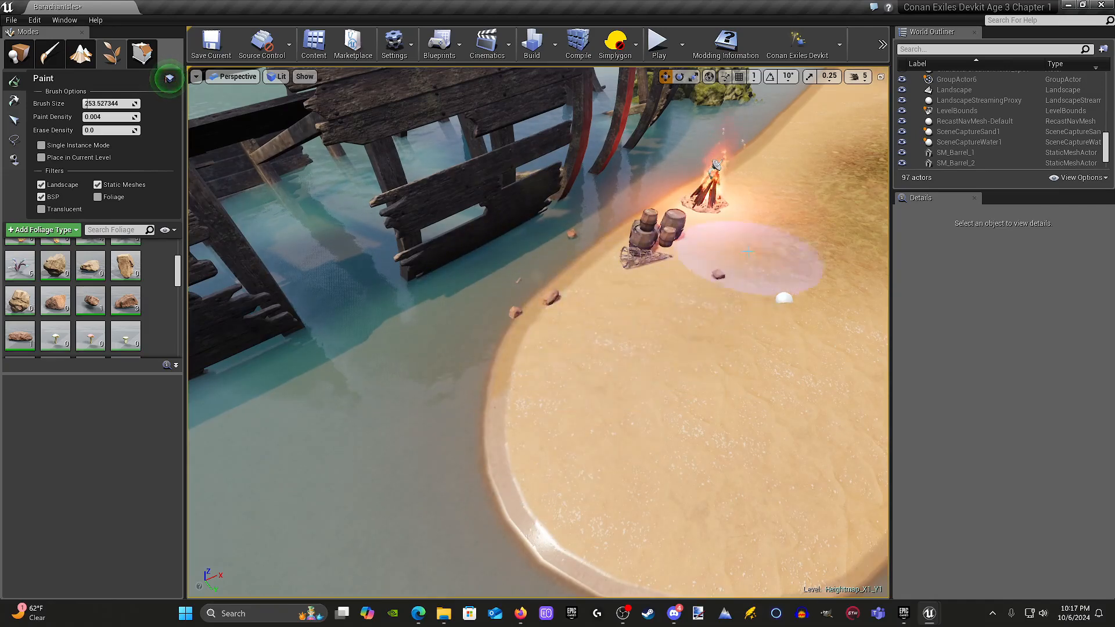
{"action": "mouse_move", "coordinate": [748, 251]}
{"action": "right_mouse_down"}
{"action": "mouse_move", "coordinate": [740, 201]}
{"action": "mouse_move", "coordinate": [667, 256]}
{"action": "right_mouse_up"}
{"action": "left_click_drag", "start_coordinate": [748, 261], "coordinate": [772, 306]}
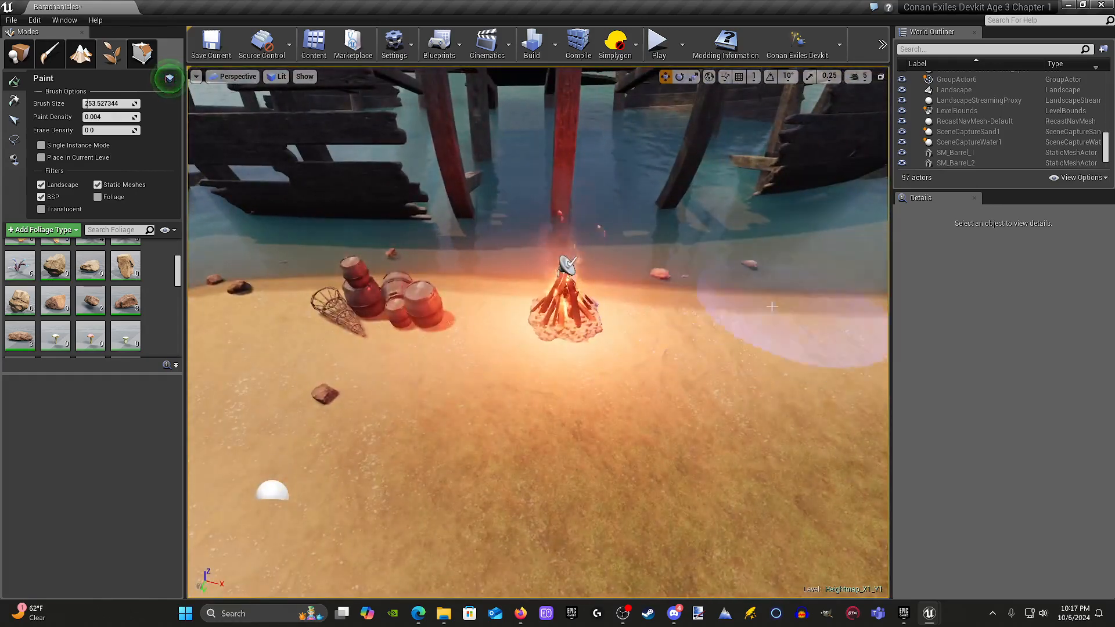
{"action": "right_click_drag", "start_coordinate": [591, 306], "coordinate": [679, 297]}
{"action": "left_click_drag", "start_coordinate": [818, 299], "coordinate": [803, 352]}
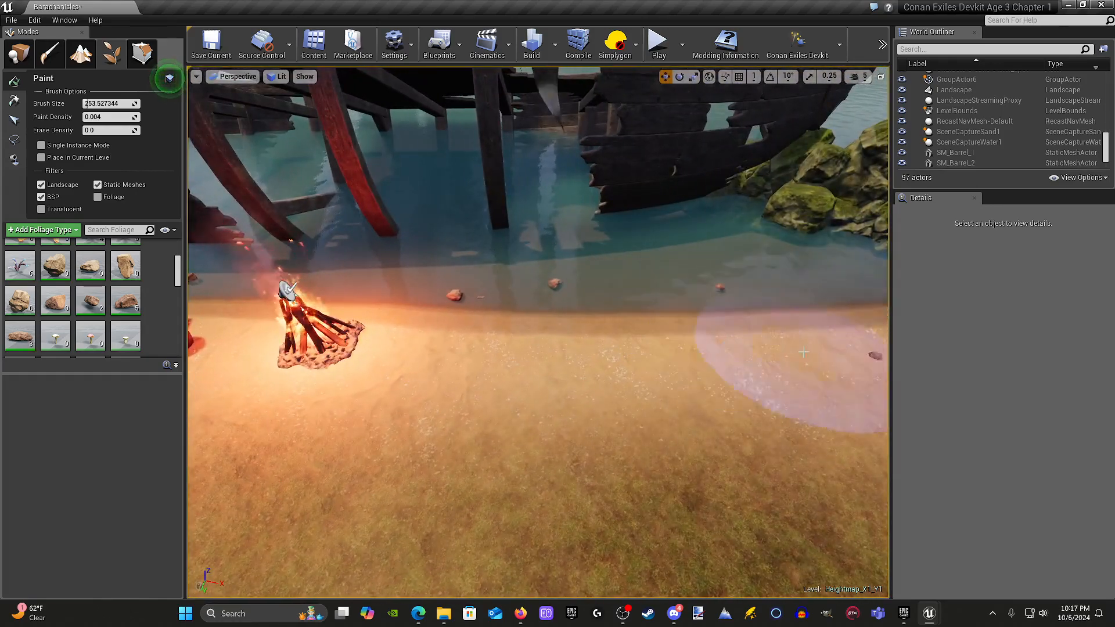
Step: Try another rock stroke across the sand near the campfire and undo it
{"action": "left_click_drag", "start_coordinate": [720, 401], "coordinate": [561, 372]}
{"action": "right_click_drag", "start_coordinate": [504, 362], "coordinate": [302, 363]}
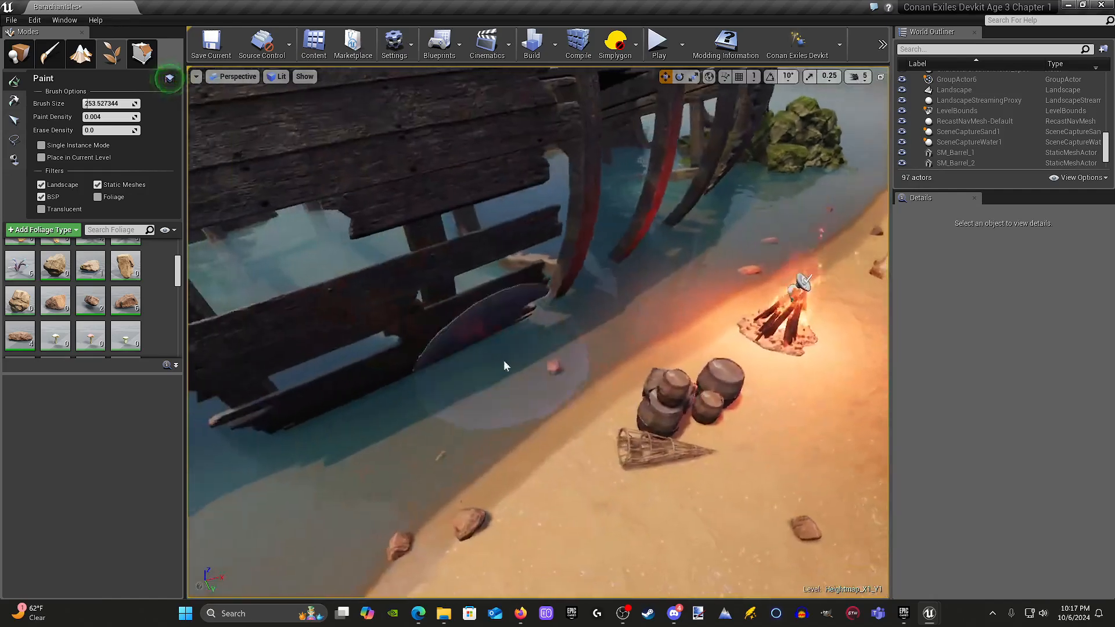
{"action": "key", "text": "ctrl+z"}
Step: Paint a few more rocks on the sand near the barrels and the shore past the campfire, undoing the oversized boulder
{"action": "right_click_drag", "start_coordinate": [596, 346], "coordinate": [510, 349]}
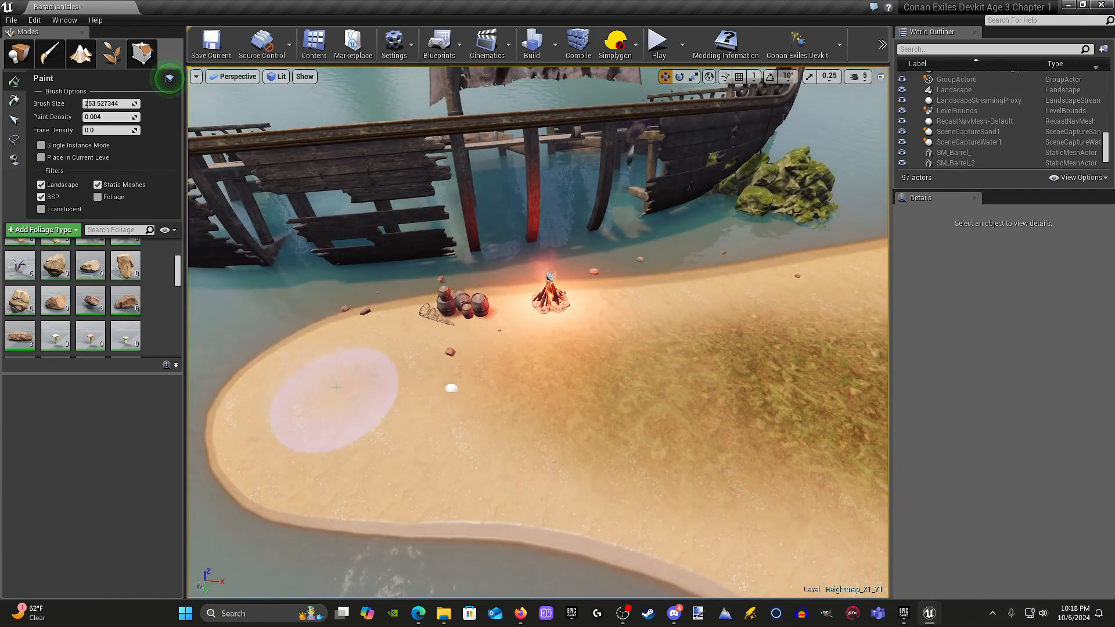
{"action": "left_click_drag", "start_coordinate": [314, 338], "coordinate": [462, 357]}
{"action": "mouse_move", "coordinate": [485, 366]}
{"action": "right_mouse_down"}
{"action": "mouse_move", "coordinate": [494, 308]}
{"action": "mouse_move", "coordinate": [581, 363]}
{"action": "right_mouse_up"}
{"action": "left_click", "coordinate": [571, 363]}
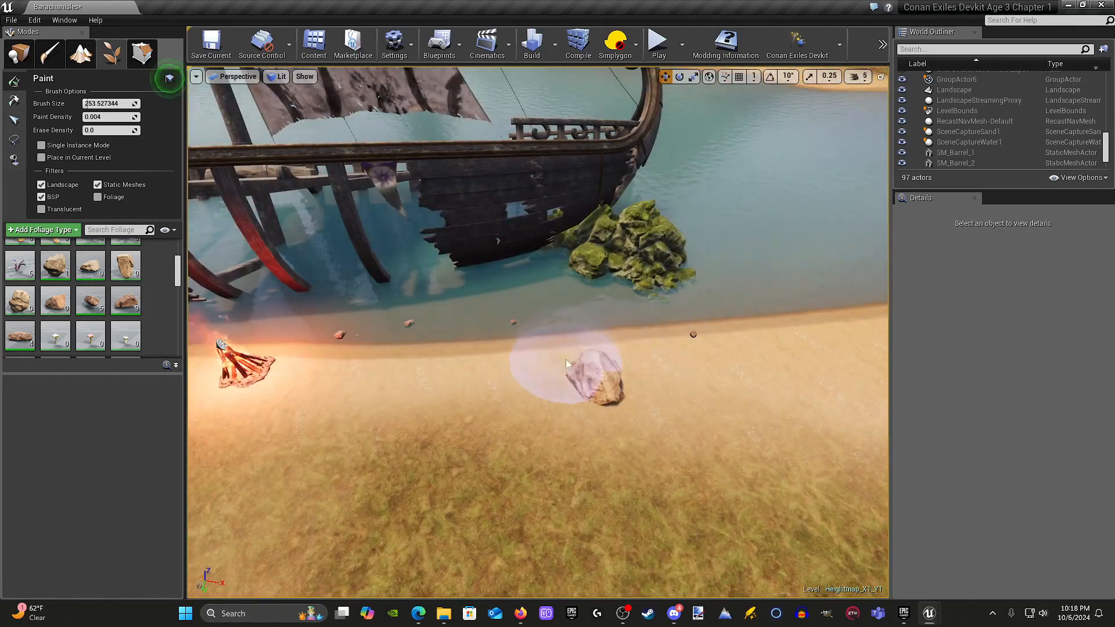
{"action": "key", "text": "ctrl+z"}
{"action": "left_click", "coordinate": [705, 345]}
{"action": "mouse_move", "coordinate": [705, 345]}
{"action": "right_mouse_down"}
{"action": "mouse_move", "coordinate": [633, 348]}
{"action": "mouse_move", "coordinate": [732, 348]}
{"action": "mouse_move", "coordinate": [743, 319]}
{"action": "mouse_move", "coordinate": [590, 406]}
{"action": "mouse_move", "coordinate": [545, 293]}
{"action": "mouse_move", "coordinate": [552, 393]}
{"action": "mouse_move", "coordinate": [484, 406]}
{"action": "mouse_move", "coordinate": [480, 524]}
{"action": "mouse_move", "coordinate": [557, 398]}
{"action": "mouse_move", "coordinate": [455, 436]}
{"action": "mouse_move", "coordinate": [433, 465]}
{"action": "mouse_move", "coordinate": [722, 410]}
{"action": "mouse_move", "coordinate": [510, 406]}
{"action": "mouse_move", "coordinate": [627, 453]}
{"action": "mouse_move", "coordinate": [510, 428]}
{"action": "mouse_move", "coordinate": [747, 433]}
{"action": "mouse_move", "coordinate": [487, 420]}
{"action": "mouse_move", "coordinate": [581, 435]}
{"action": "right_mouse_up"}
{"action": "mouse_move", "coordinate": [400, 333]}
{"action": "right_mouse_down"}
{"action": "mouse_move", "coordinate": [380, 326]}
{"action": "mouse_move", "coordinate": [464, 430]}
{"action": "mouse_move", "coordinate": [447, 377]}
{"action": "right_mouse_up"}
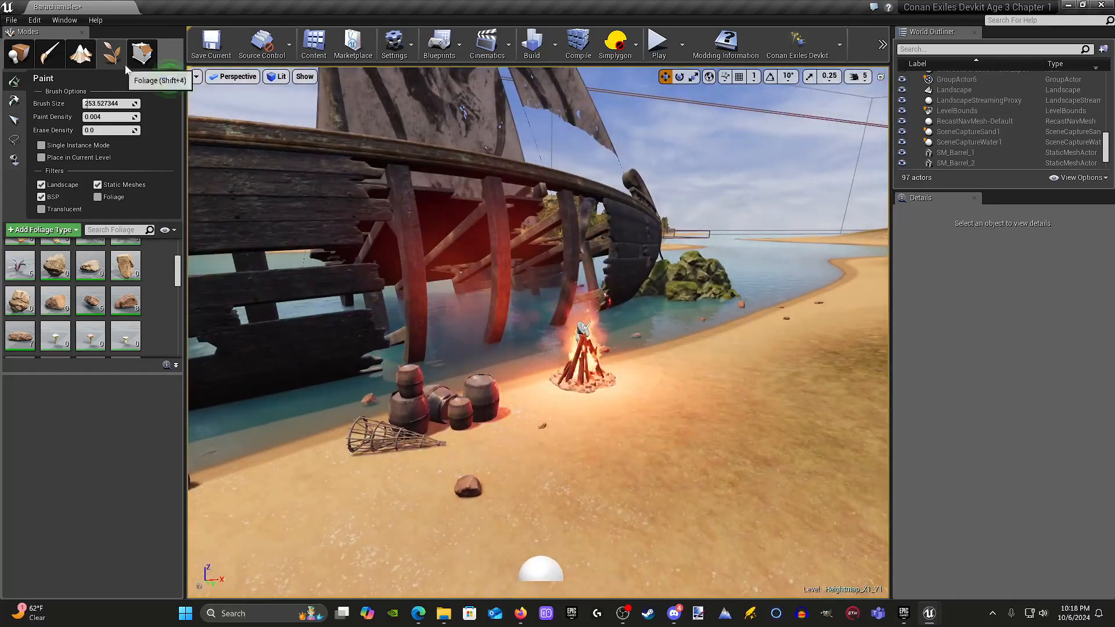
Step: Leave foliage painting and return to the actor placement mode
{"action": "left_click", "coordinate": [313, 43]}
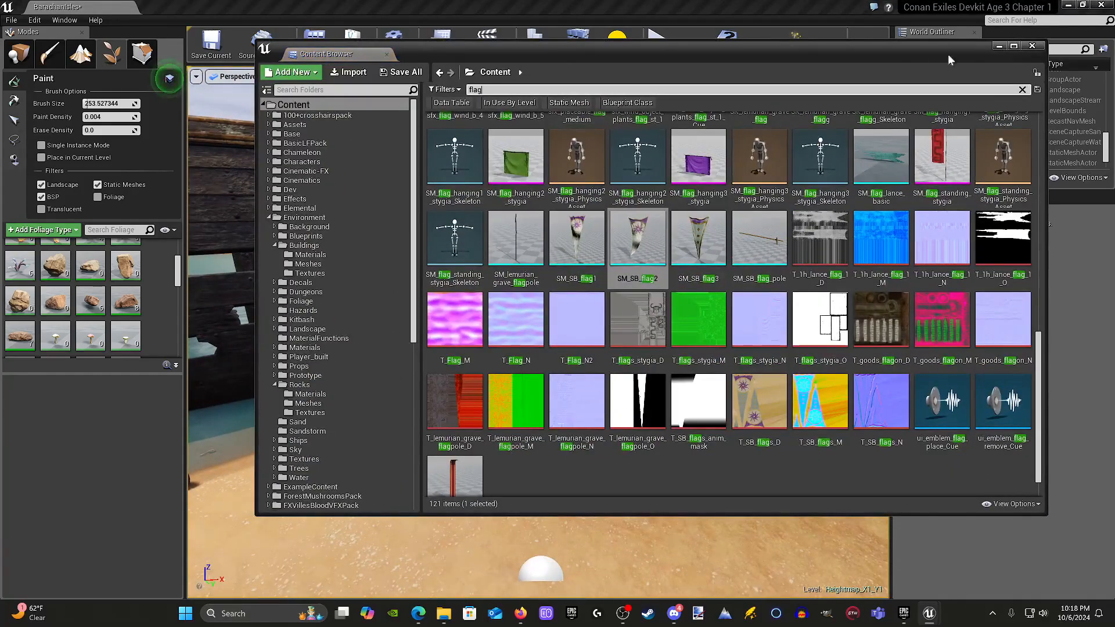
{"action": "left_click", "coordinate": [997, 47]}
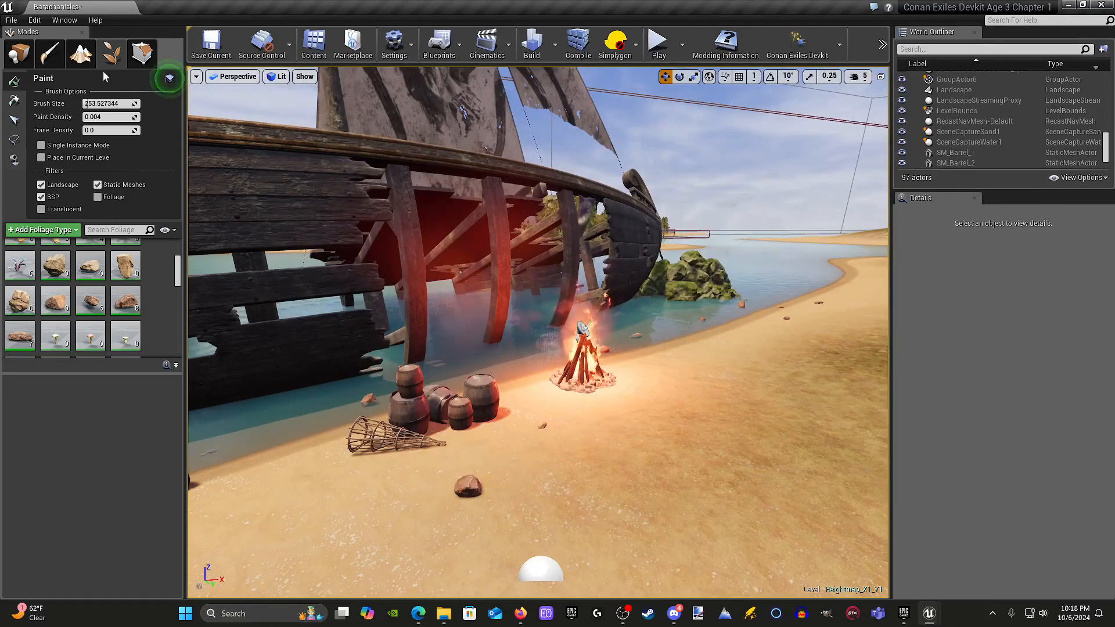
{"action": "left_click", "coordinate": [19, 53]}
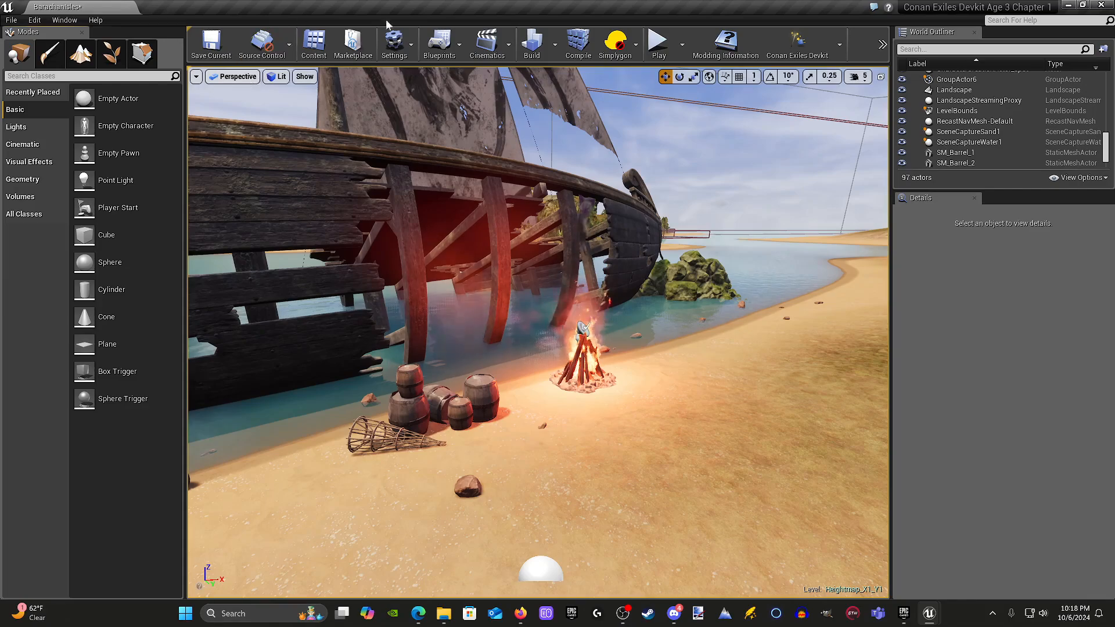
Step: Look over the barrels, fish trap, campfire and scattered rocks beside the shipwreck from beach level
{"action": "mouse_move", "coordinate": [453, 192]}
{"action": "right_mouse_down"}
{"action": "mouse_move", "coordinate": [397, 233]}
{"action": "mouse_move", "coordinate": [451, 240]}
{"action": "mouse_move", "coordinate": [446, 203]}
{"action": "mouse_move", "coordinate": [426, 184]}
{"action": "mouse_move", "coordinate": [466, 180]}
{"action": "mouse_move", "coordinate": [441, 181]}
{"action": "right_mouse_up"}
{"action": "key", "text": "w"}
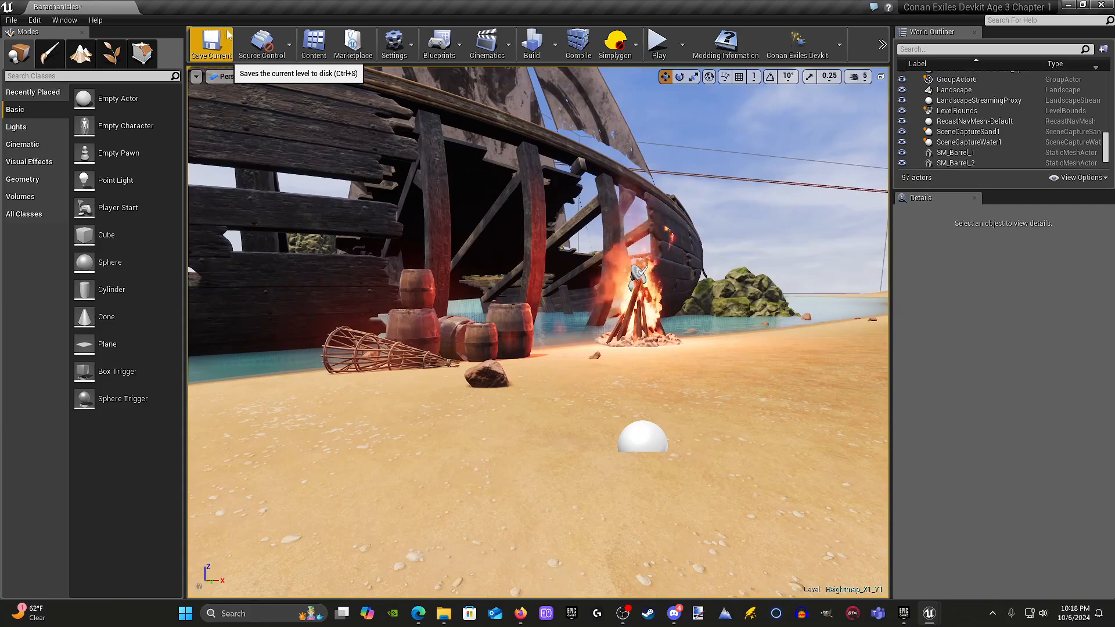
{"action": "mouse_move", "coordinate": [678, 459]}
{"action": "right_mouse_down"}
{"action": "mouse_move", "coordinate": [676, 487]}
{"action": "mouse_move", "coordinate": [698, 460]}
{"action": "mouse_move", "coordinate": [699, 470]}
{"action": "mouse_move", "coordinate": [665, 497]}
{"action": "mouse_move", "coordinate": [681, 450]}
{"action": "mouse_move", "coordinate": [680, 460]}
{"action": "right_mouse_up"}
{"action": "key", "text": "w"}
{"action": "key", "text": "s"}
{"action": "key", "text": "s"}
{"action": "key", "text": "w"}
{"action": "key", "text": "s"}
{"action": "key", "text": "w"}
{"action": "key", "text": "s"}
{"action": "key", "text": "a"}
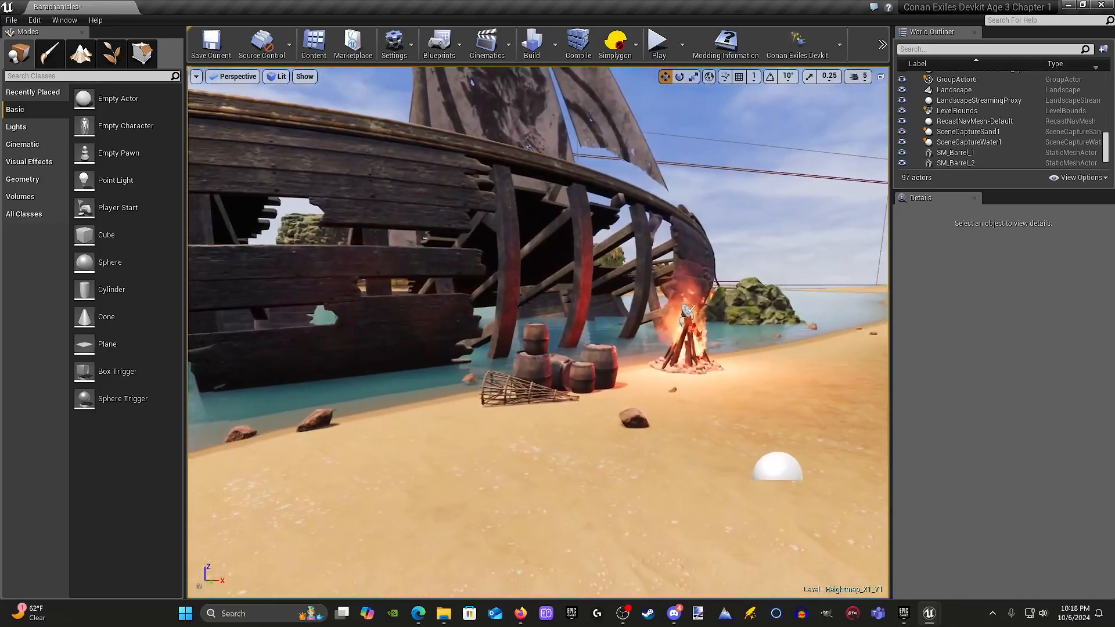
Step: Play the level, choose a female character to preview the camp on the character creation screen, and stop the session
{"action": "left_click", "coordinate": [657, 51]}
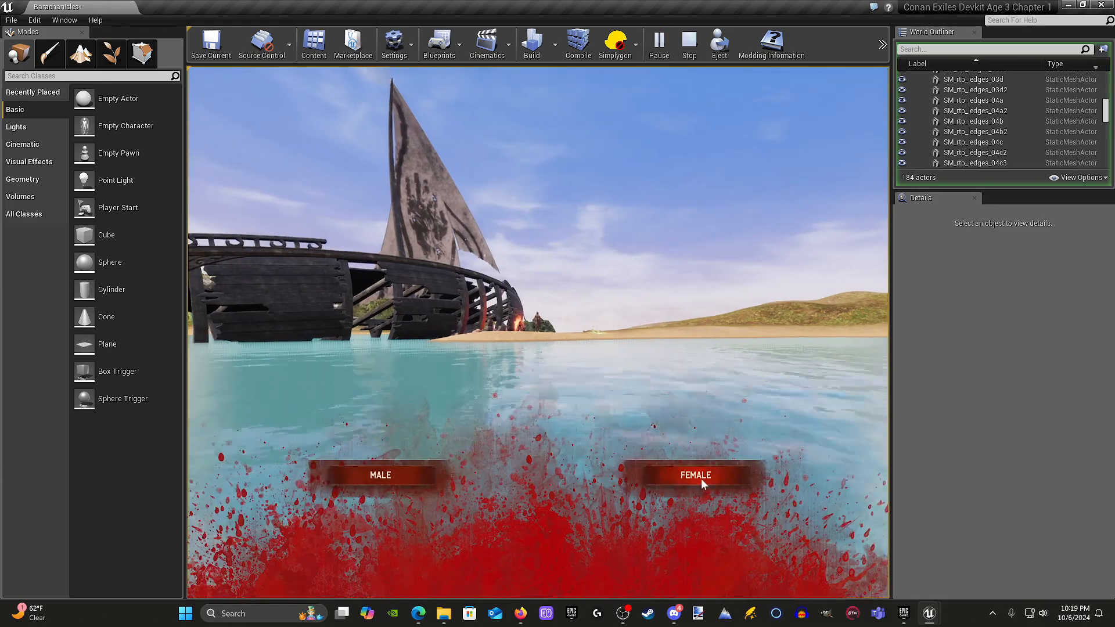
{"action": "left_click", "coordinate": [701, 480]}
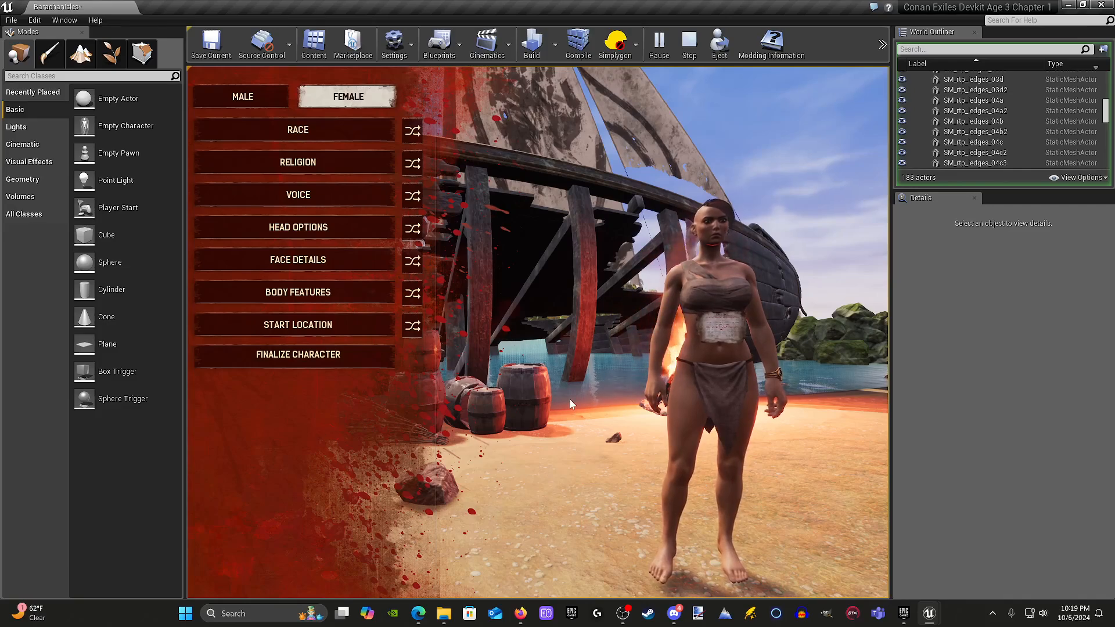
{"action": "key", "text": "Escape"}
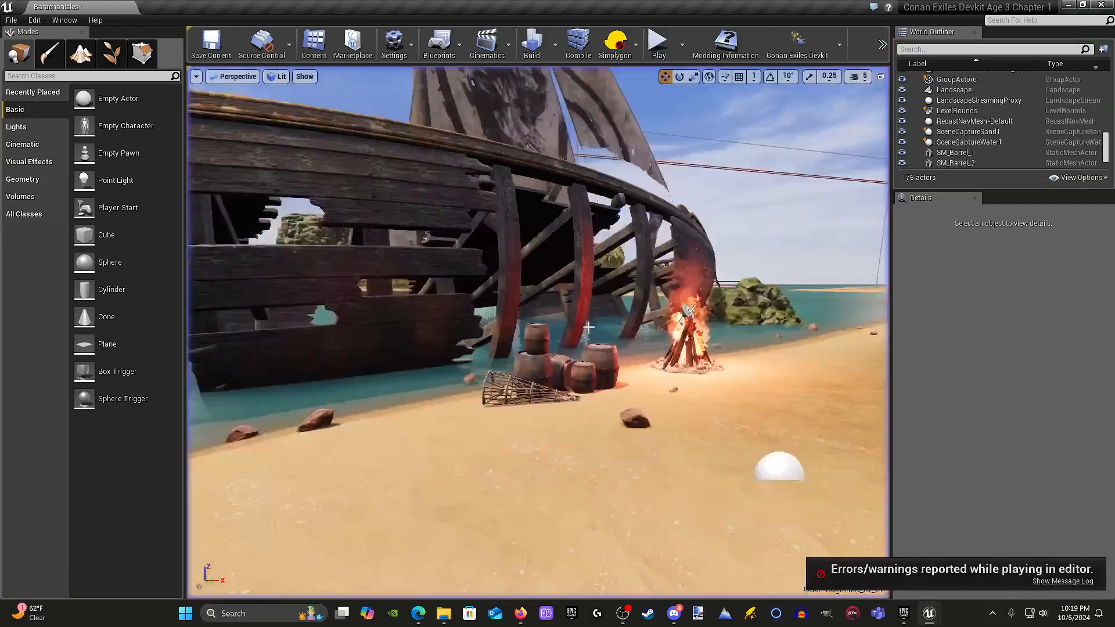
Step: Move the campfire BP_CA_Campfire_2a along the beach farther from the barrels and closer to the waterline
{"action": "left_click", "coordinate": [707, 407]}
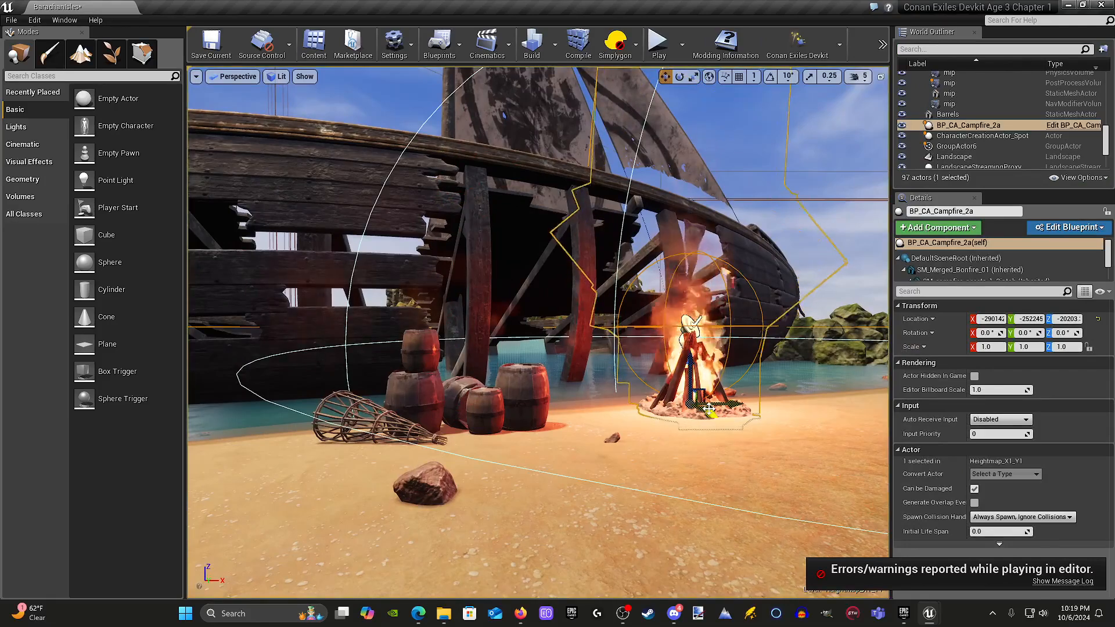
{"action": "left_click_drag", "start_coordinate": [707, 408], "coordinate": [851, 408]}
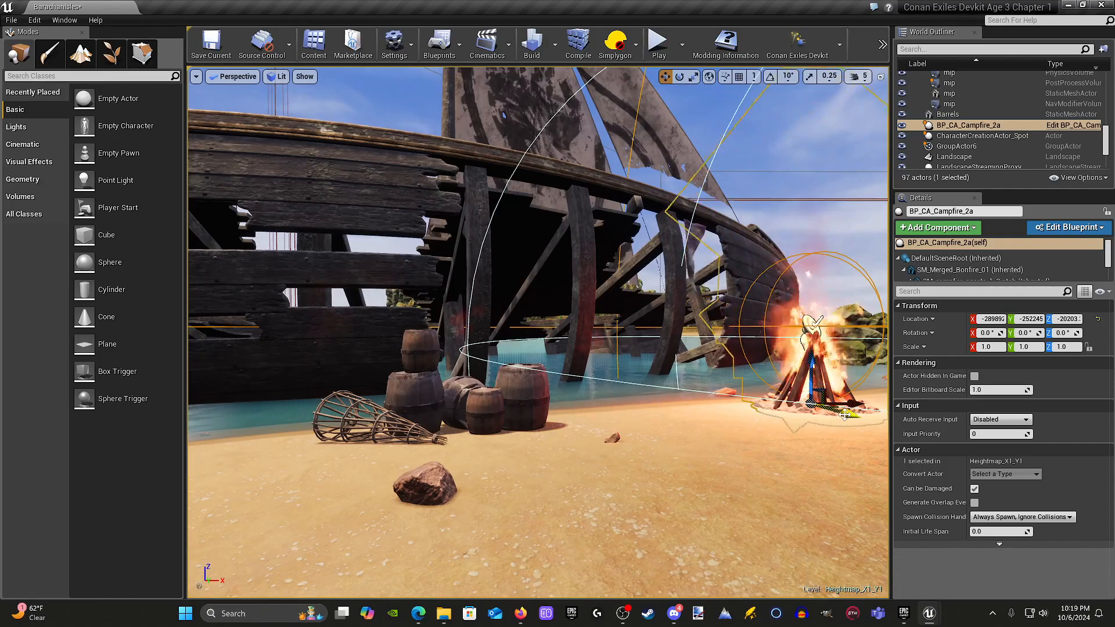
{"action": "left_click_drag", "start_coordinate": [857, 403], "coordinate": [830, 365]}
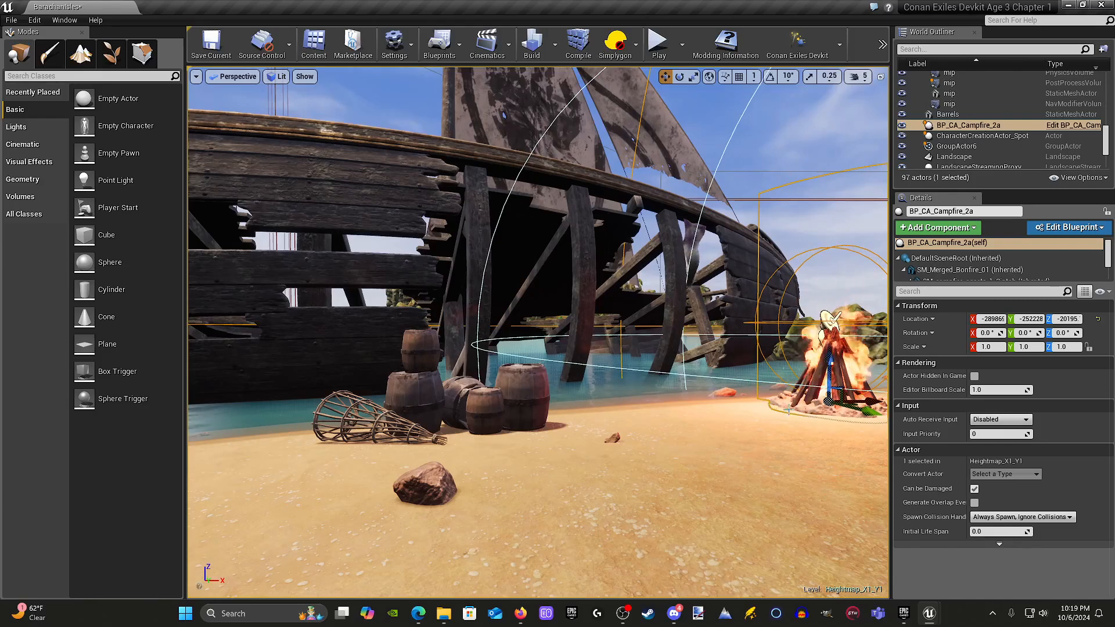
{"action": "left_click", "coordinate": [769, 427]}
{"action": "left_click", "coordinate": [836, 419]}
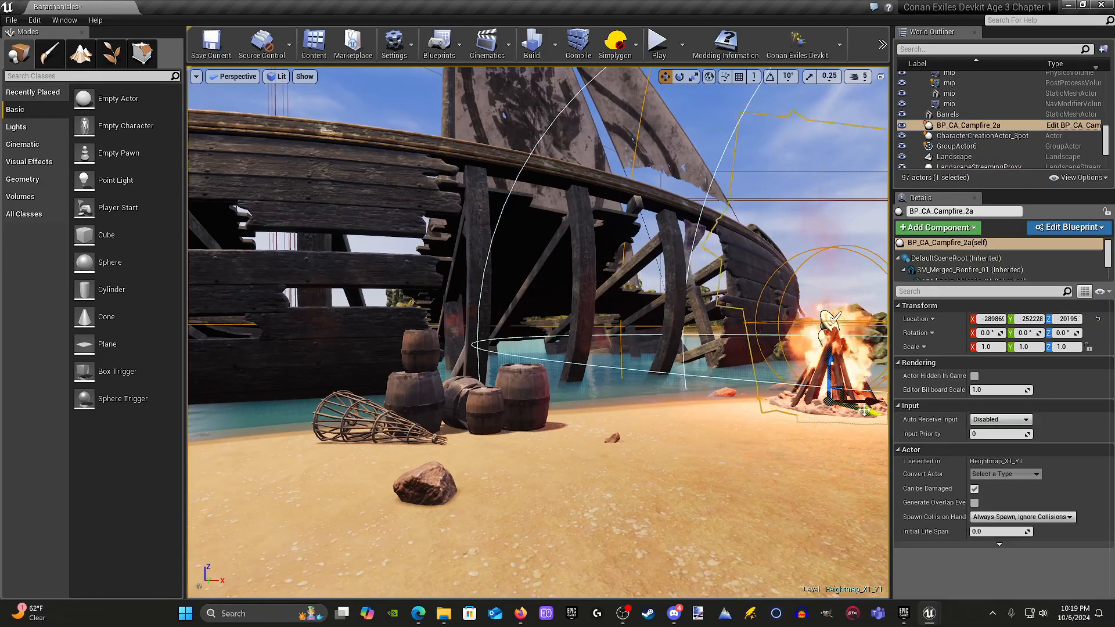
{"action": "left_click", "coordinate": [781, 463]}
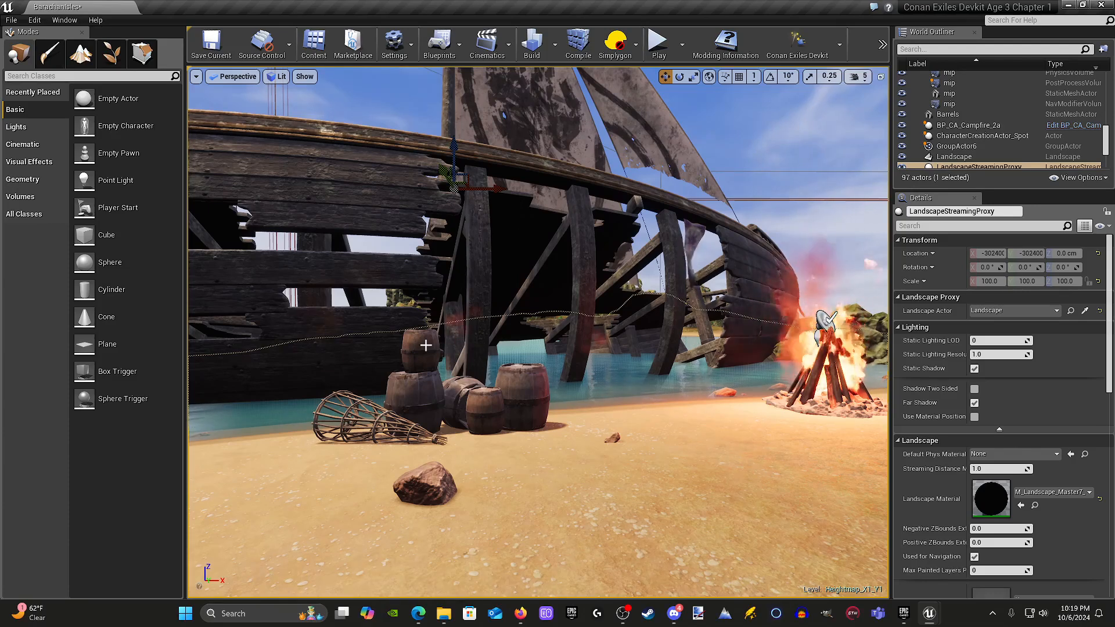
Step: Save the current level and preview the camp in play mode with a female character
{"action": "left_click", "coordinate": [209, 46]}
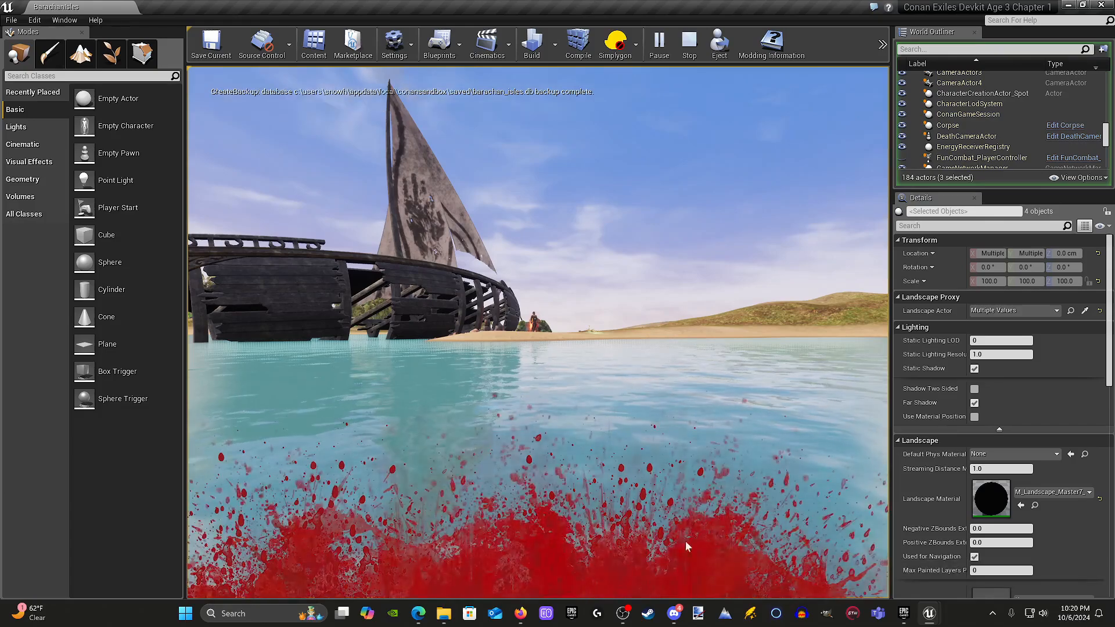
{"action": "left_click", "coordinate": [716, 474]}
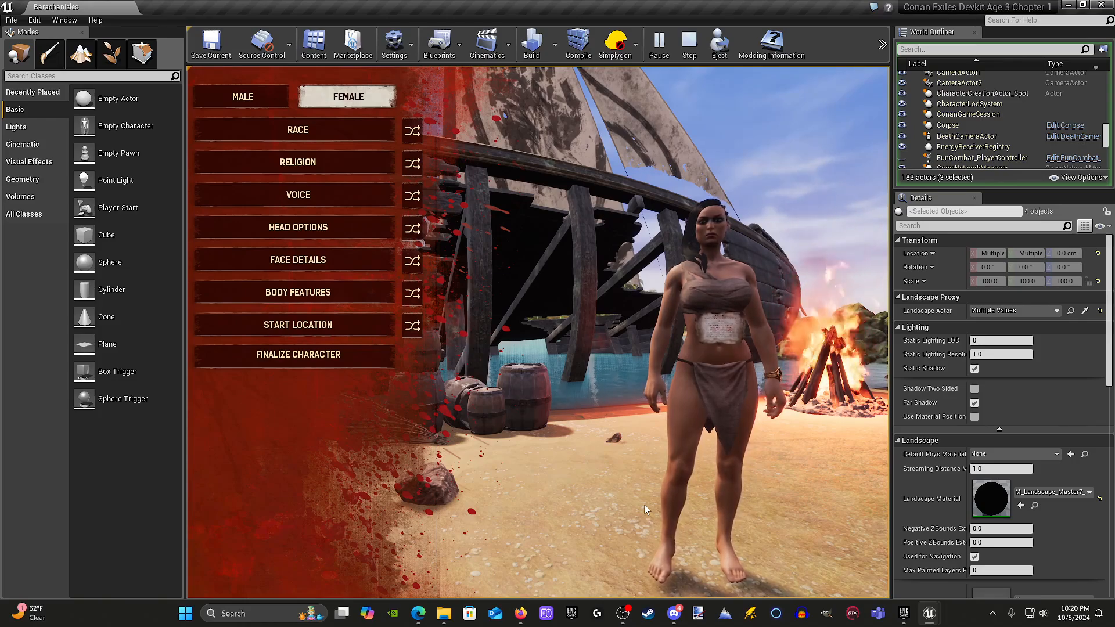
{"action": "key", "text": "Escape"}
Step: Move the SM_SB_flag2 flag along the ship's hull toward the broken opening behind the barrels and raise it to the rail
{"action": "key", "text": "w"}
{"action": "right_click_drag", "start_coordinate": [624, 435], "coordinate": [610, 482]}
{"action": "left_click", "coordinate": [737, 240]}
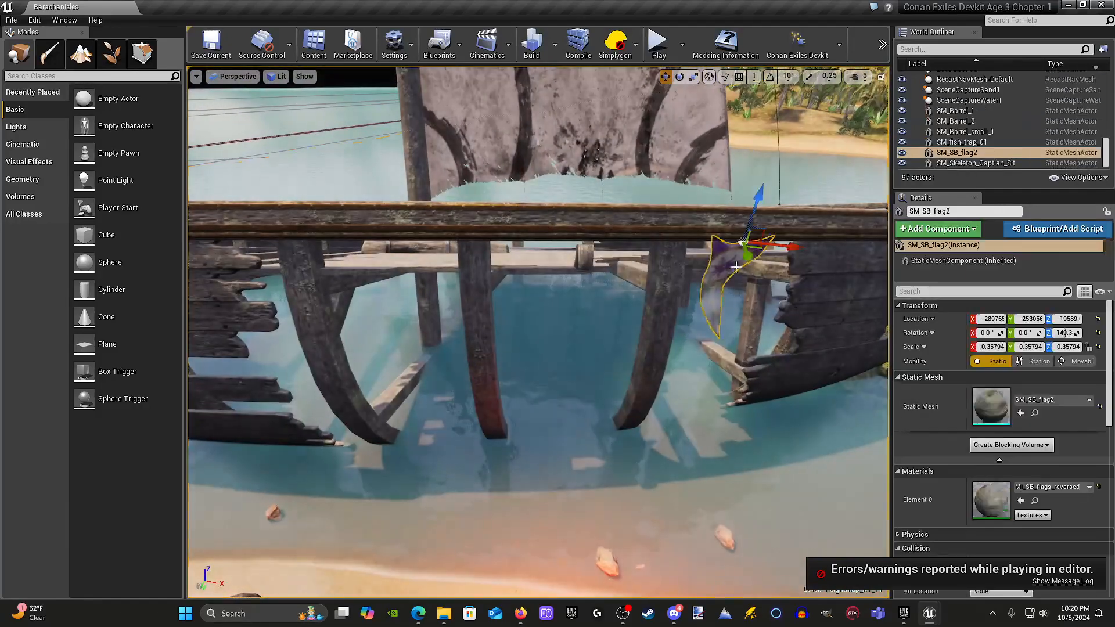
{"action": "left_click_drag", "start_coordinate": [737, 240], "coordinate": [400, 271]}
{"action": "key", "text": "w"}
{"action": "right_click_drag", "start_coordinate": [400, 270], "coordinate": [517, 293]}
{"action": "key", "text": "s"}
{"action": "key", "text": "w"}
{"action": "key", "text": "s"}
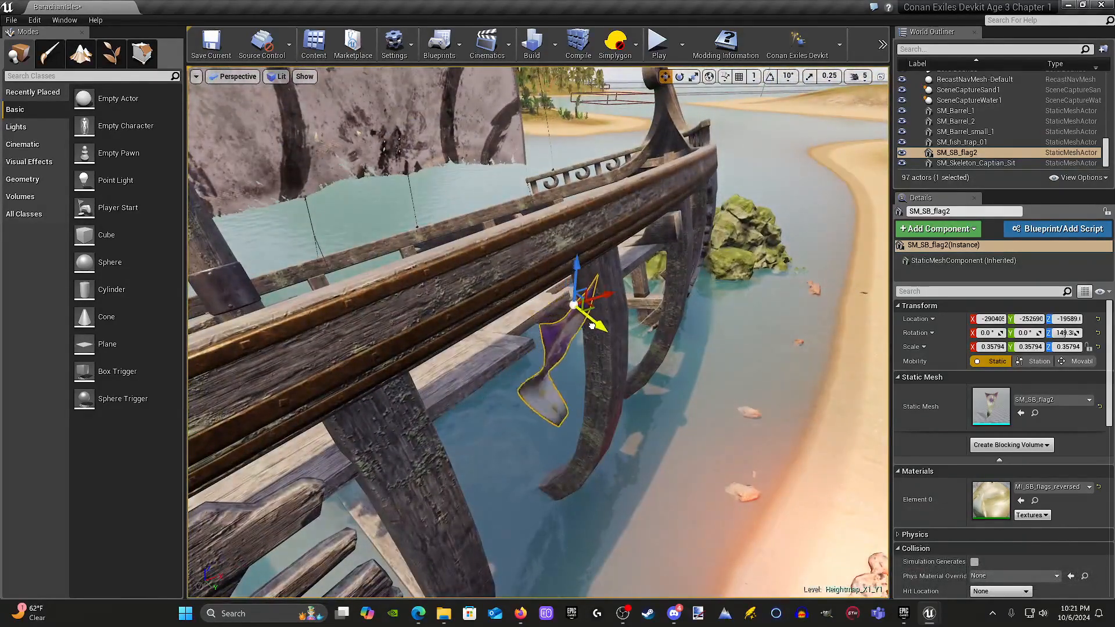
{"action": "right_click_drag", "start_coordinate": [566, 238], "coordinate": [616, 331]}
{"action": "key", "text": "s"}
{"action": "key", "text": "w"}
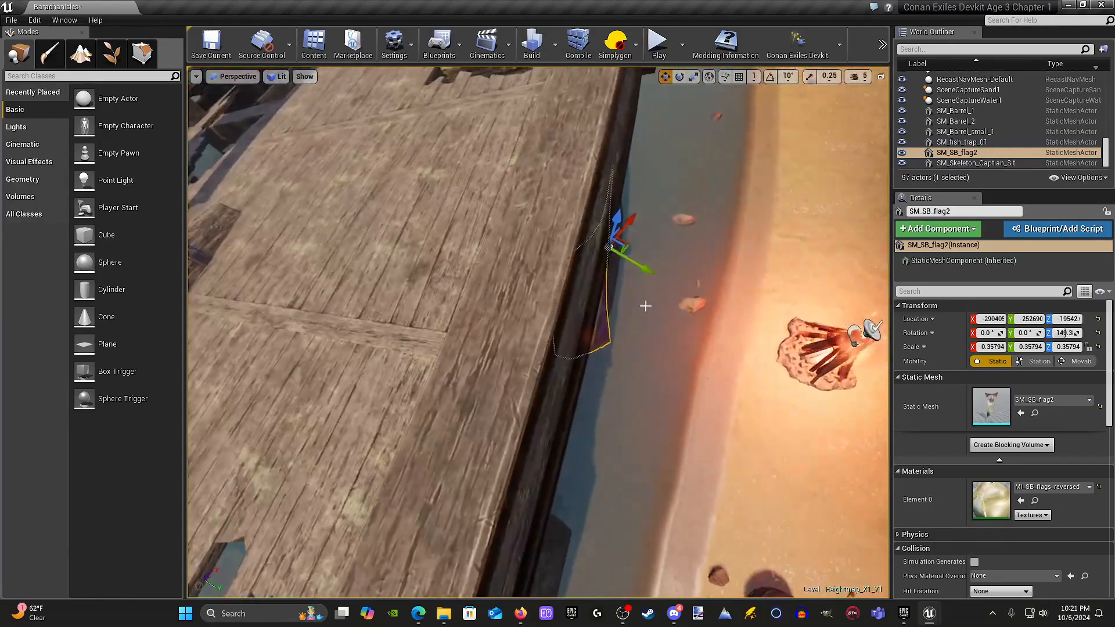
Step: Rotate the flag to line up with the hull and hang it under the rail between two ribs of the opening
{"action": "key", "text": "e"}
{"action": "mouse_move", "coordinate": [619, 293]}
{"action": "left_mouse_down"}
{"action": "mouse_move", "coordinate": [604, 290]}
{"action": "mouse_move", "coordinate": [627, 291]}
{"action": "left_mouse_up"}
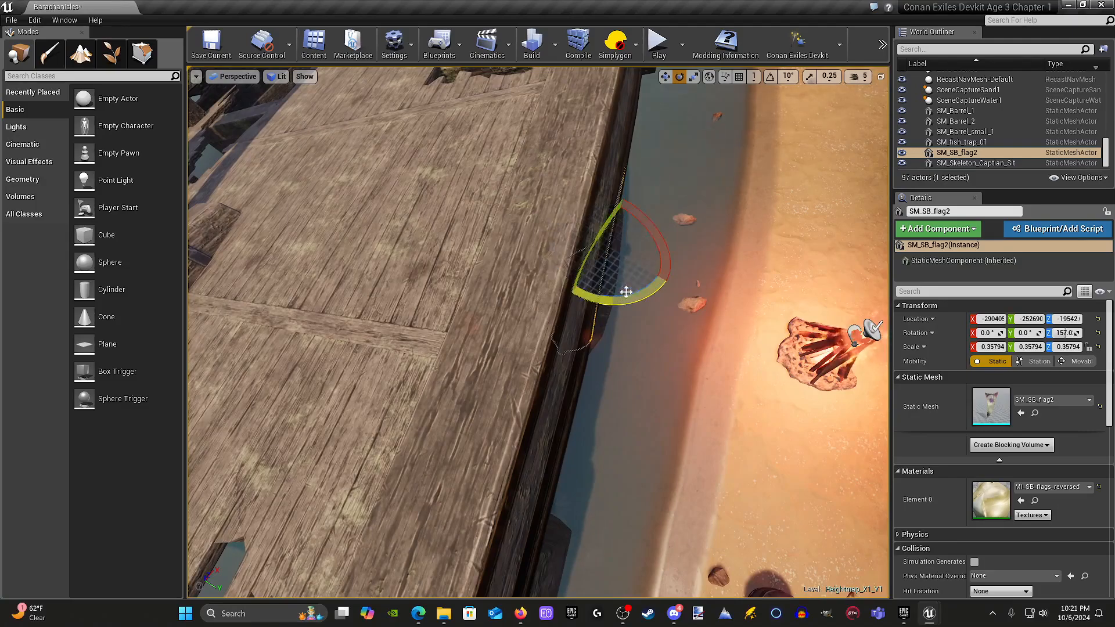
{"action": "key", "text": "r"}
{"action": "key", "text": "d"}
{"action": "right_click_drag", "start_coordinate": [613, 247], "coordinate": [427, 151]}
{"action": "key", "text": "w"}
{"action": "key", "text": "space"}
{"action": "key", "text": "space"}
{"action": "key", "text": "space"}
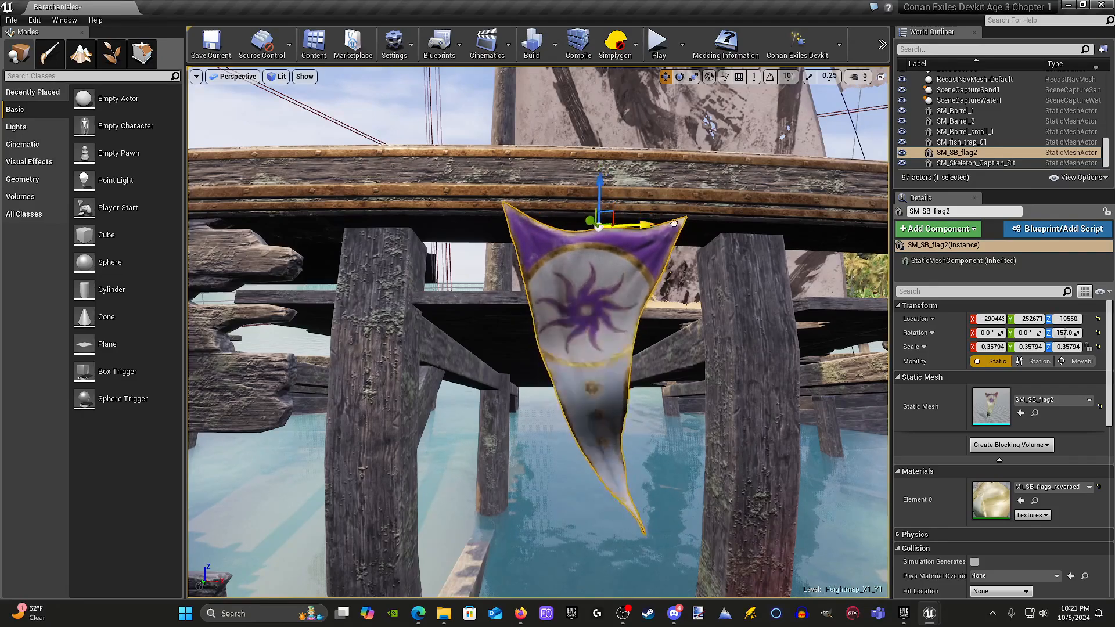
{"action": "key", "text": "a"}
{"action": "right_click_drag", "start_coordinate": [673, 223], "coordinate": [836, 207]}
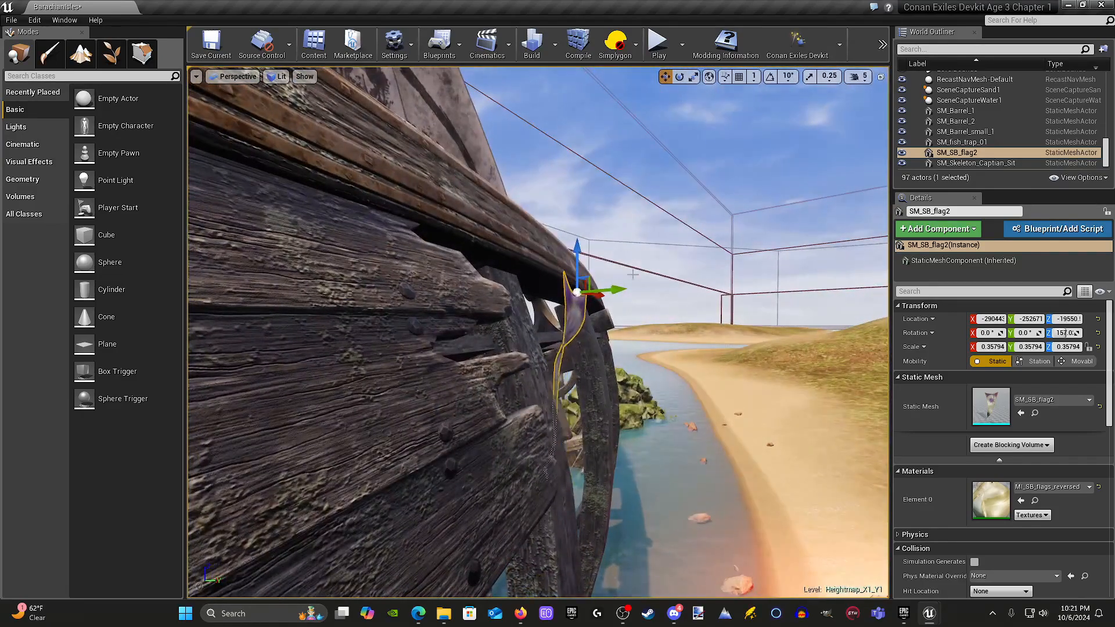
Step: Deselect the flag and examine its placement on the shipwreck from several viewpoints across the beach
{"action": "left_click", "coordinate": [749, 429]}
{"action": "key", "text": "s"}
{"action": "right_click_drag", "start_coordinate": [750, 429], "coordinate": [615, 444]}
{"action": "key", "text": "d"}
{"action": "key", "text": "w"}
{"action": "key", "text": "s"}
{"action": "right_click_drag", "start_coordinate": [664, 408], "coordinate": [631, 361]}
{"action": "key", "text": "w"}
{"action": "key", "text": "s"}
{"action": "key", "text": "a"}
{"action": "key", "text": "s"}
{"action": "key", "text": "w"}
{"action": "key", "text": "s"}
{"action": "key", "text": "a"}
{"action": "key", "text": "w"}
{"action": "key", "text": "d"}
{"action": "key", "text": "s"}
{"action": "key", "text": "w"}
{"action": "key", "text": "a"}
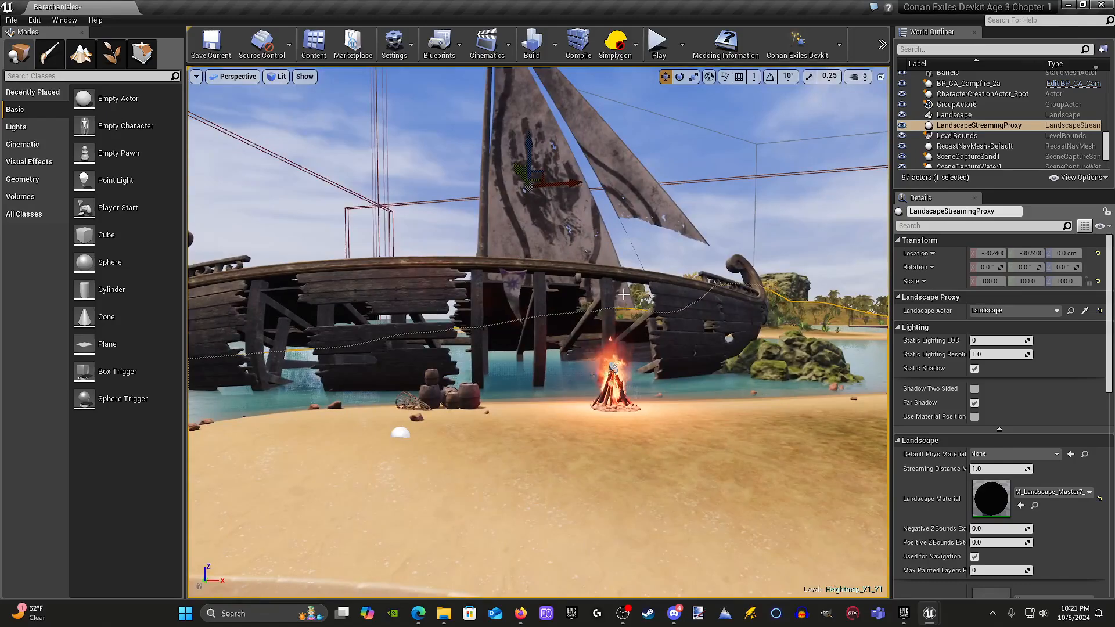
{"action": "right_click_drag", "start_coordinate": [623, 294], "coordinate": [674, 287]}
{"action": "key", "text": "w"}
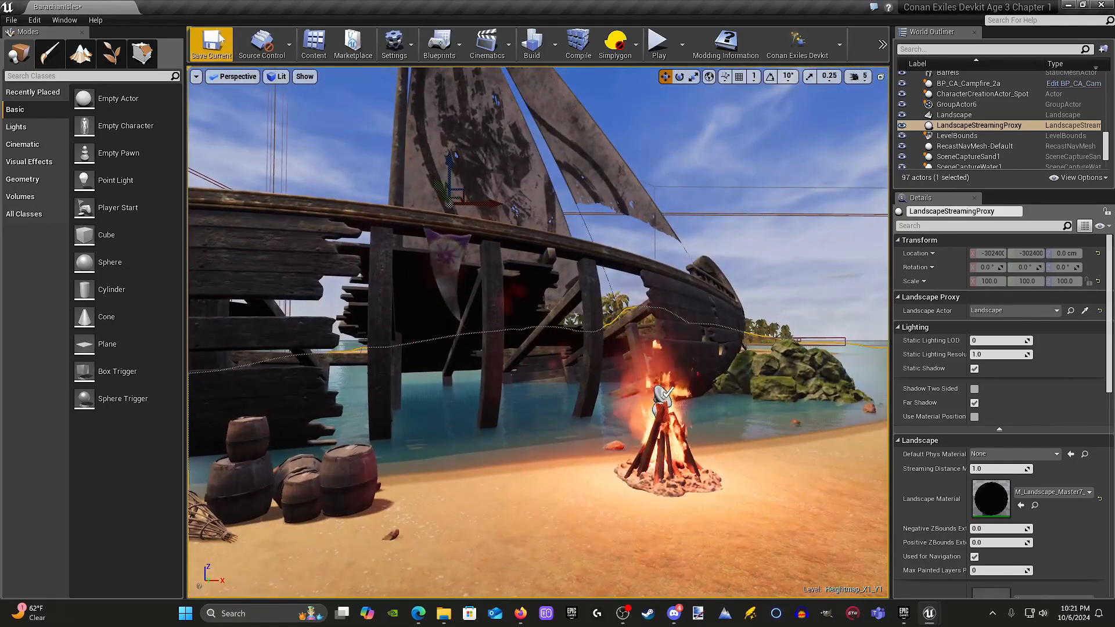
Step: Save the current level and preview the repositioned flag on the character creation screen with a female character
{"action": "left_click", "coordinate": [218, 41]}
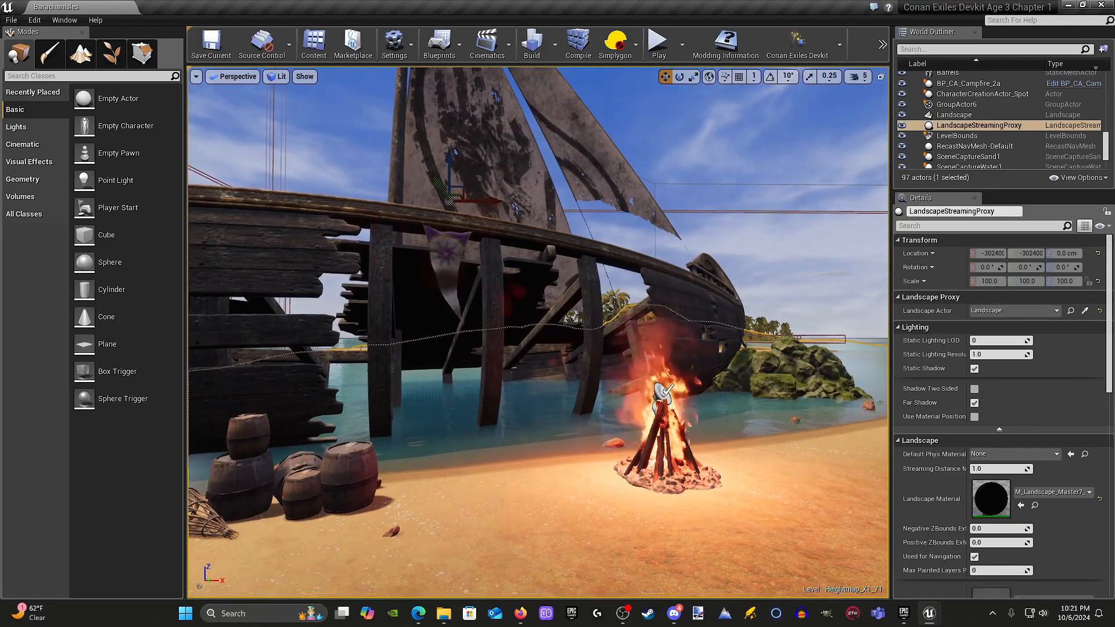
{"action": "key", "text": "s"}
{"action": "right_click_drag", "start_coordinate": [464, 290], "coordinate": [447, 309]}
{"action": "key", "text": "a"}
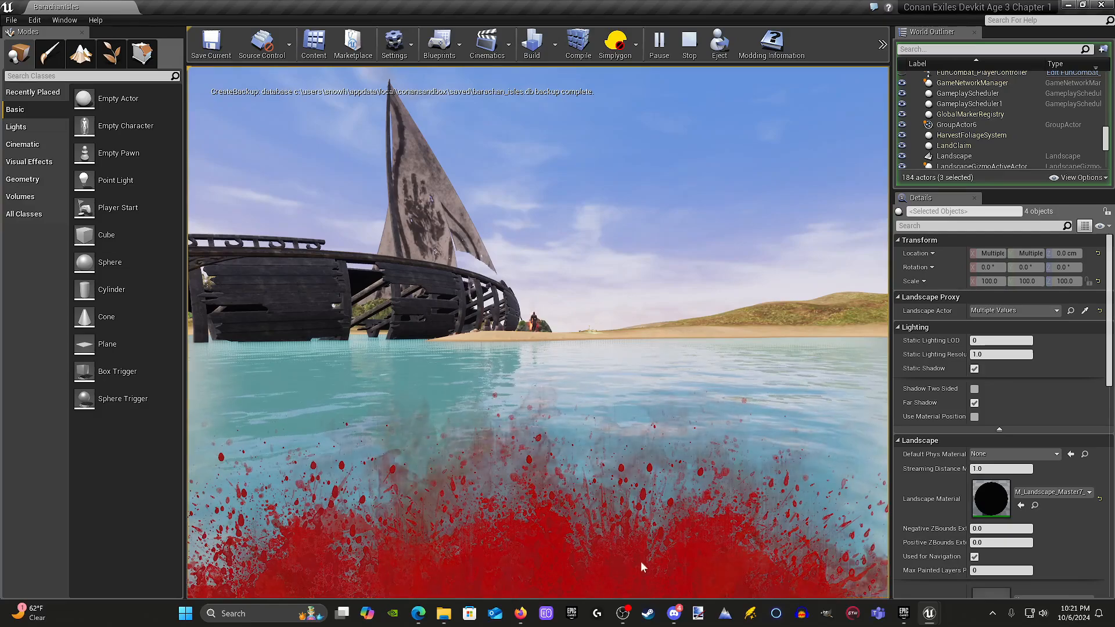
{"action": "left_click", "coordinate": [688, 478]}
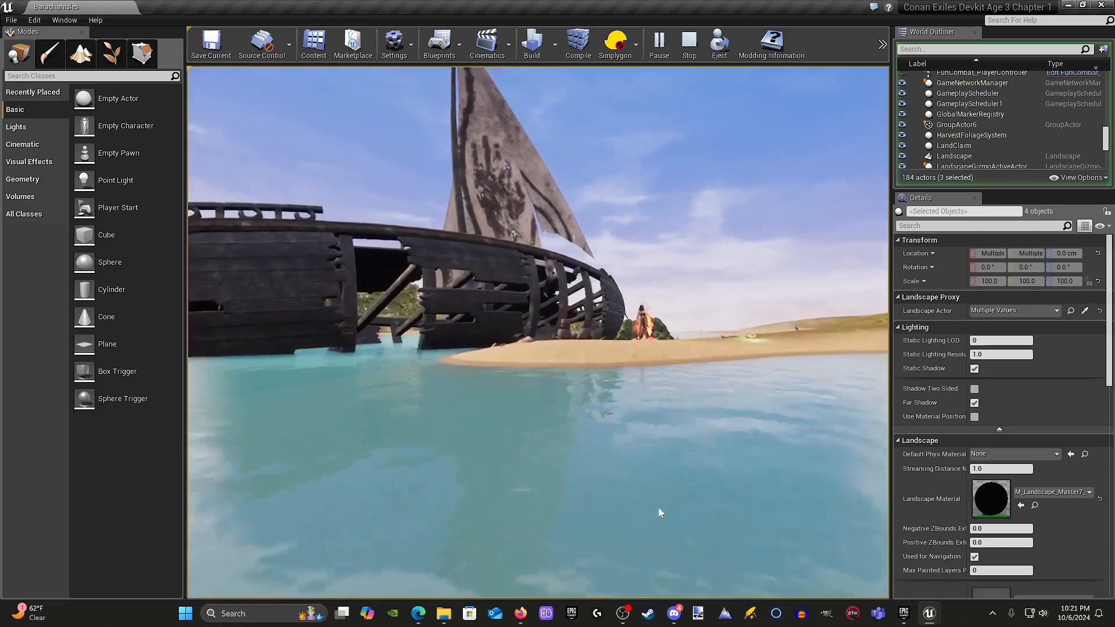
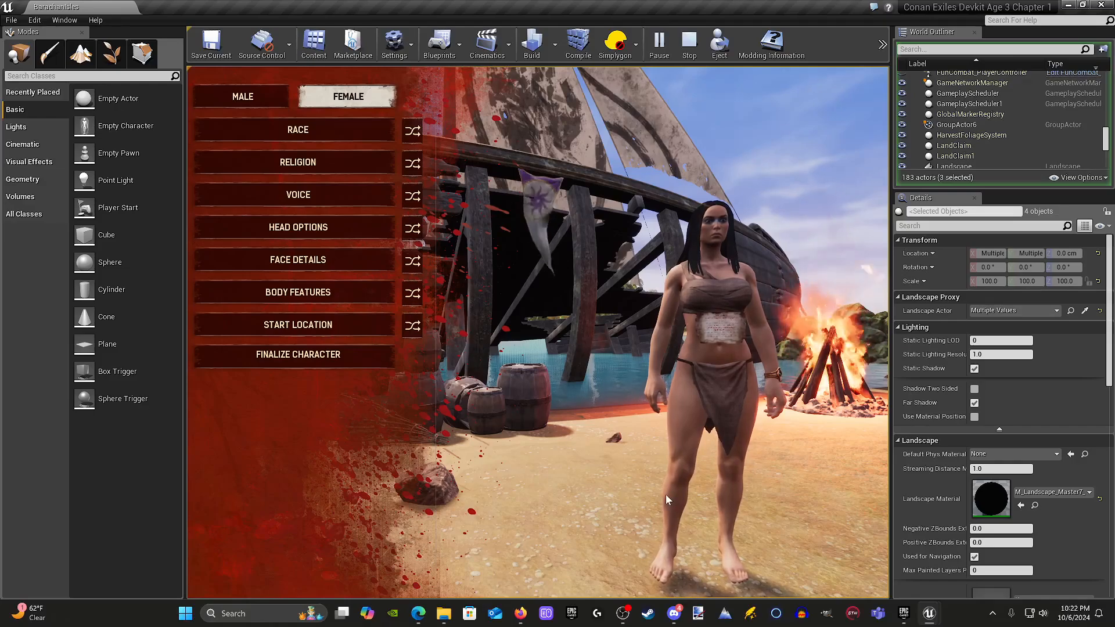
{"action": "key", "text": "Escape"}
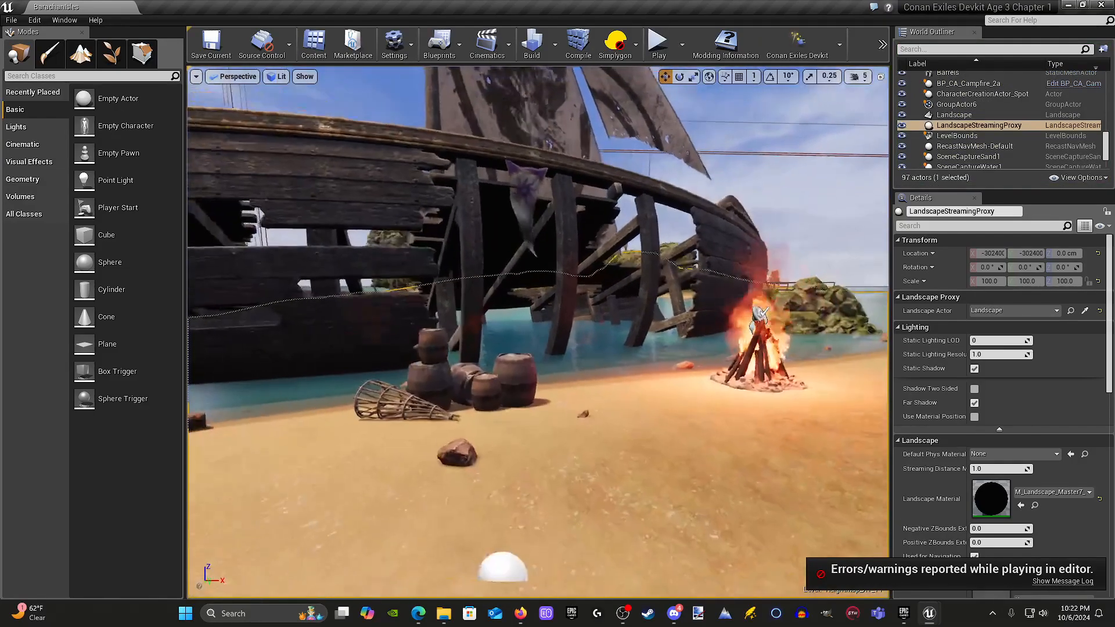
Step: Select the barrels and the fish trap together and shift them along the sand toward the campfire
{"action": "key", "text": "s"}
{"action": "right_click_drag", "start_coordinate": [331, 412], "coordinate": [331, 372]}
{"action": "key", "text": "w"}
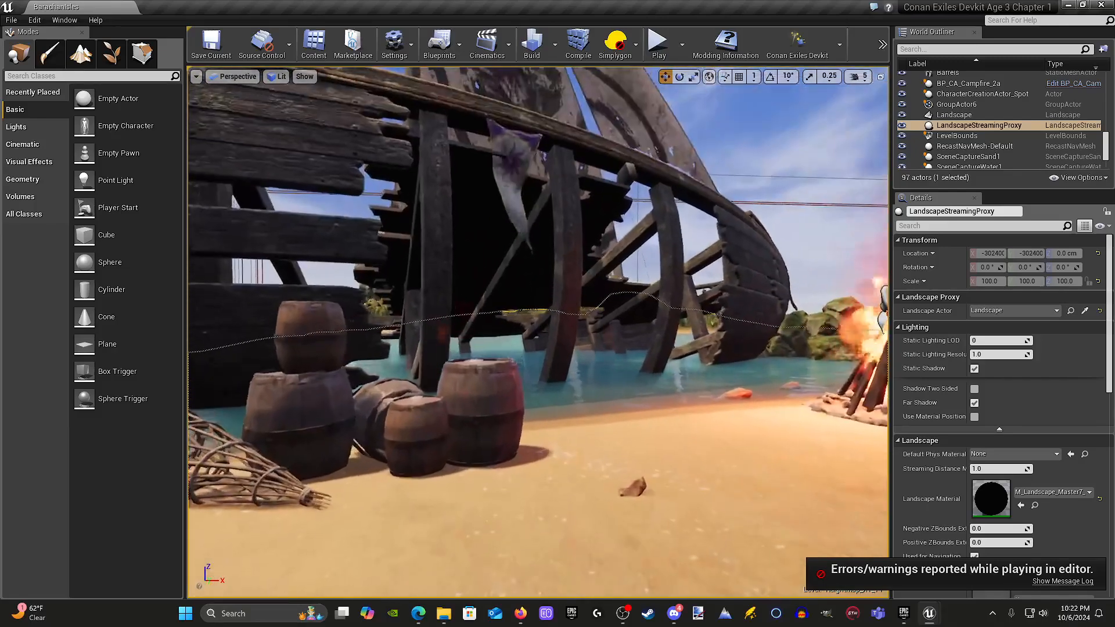
{"action": "key", "text": "s"}
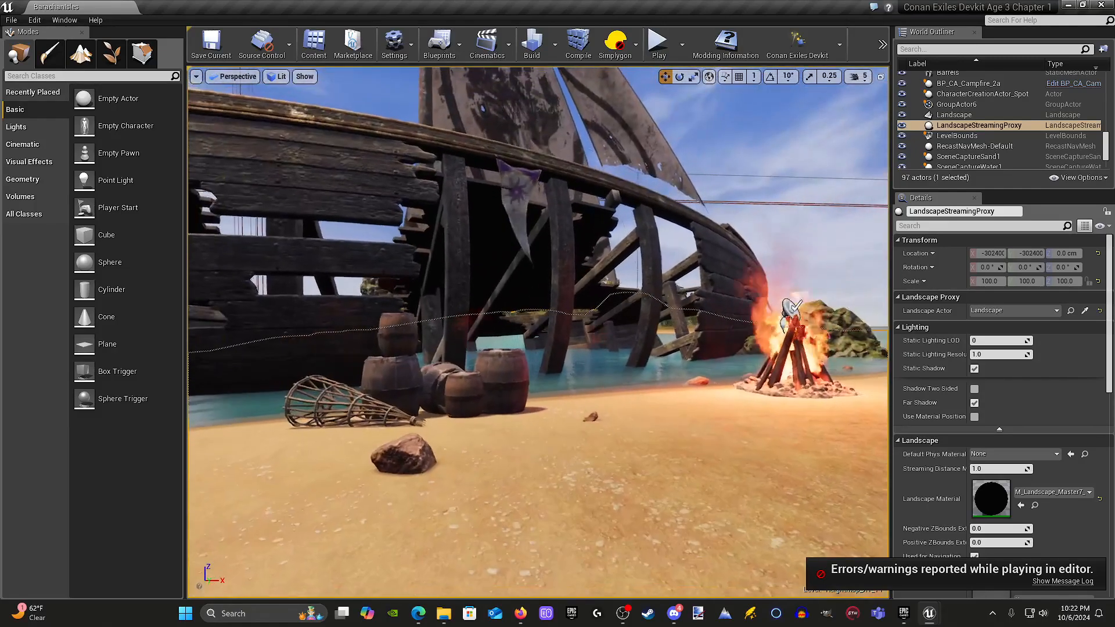
{"action": "left_click", "coordinate": [357, 396]}
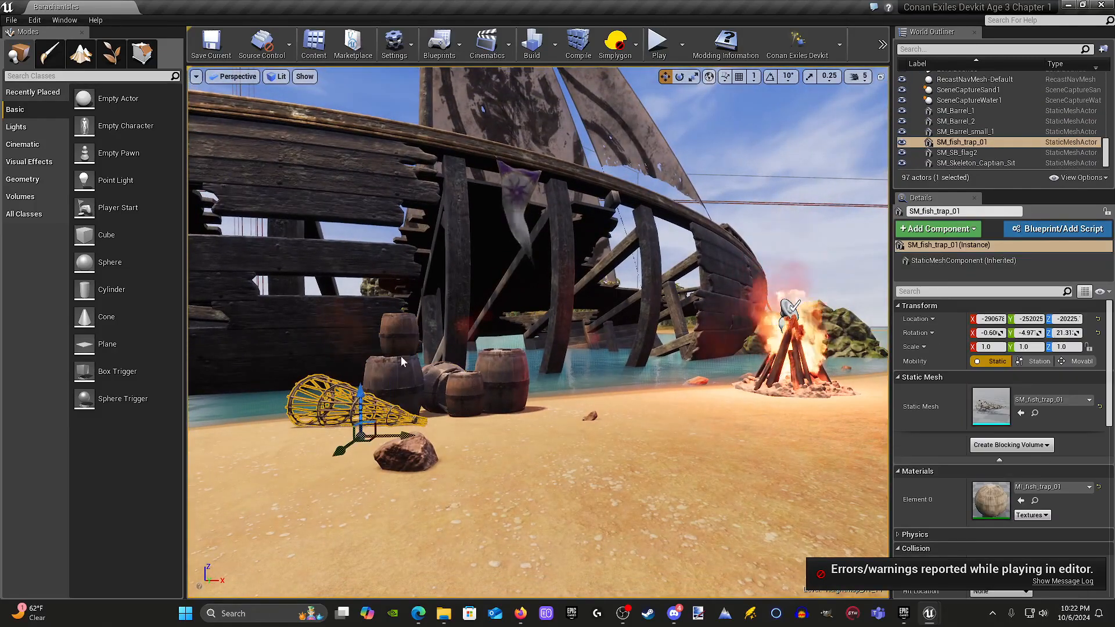
{"action": "left_click", "coordinate": [401, 361], "text": "ctrl"}
{"action": "left_click", "coordinate": [461, 395], "text": "ctrl"}
{"action": "left_click", "coordinate": [511, 392], "text": "ctrl"}
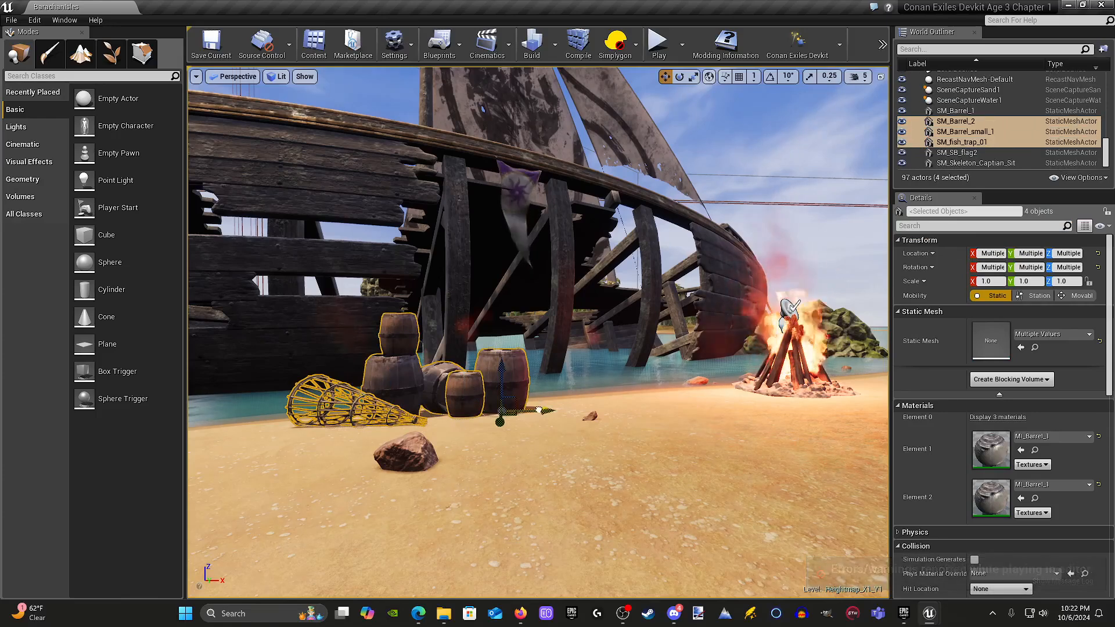
{"action": "left_click_drag", "start_coordinate": [539, 410], "coordinate": [561, 404]}
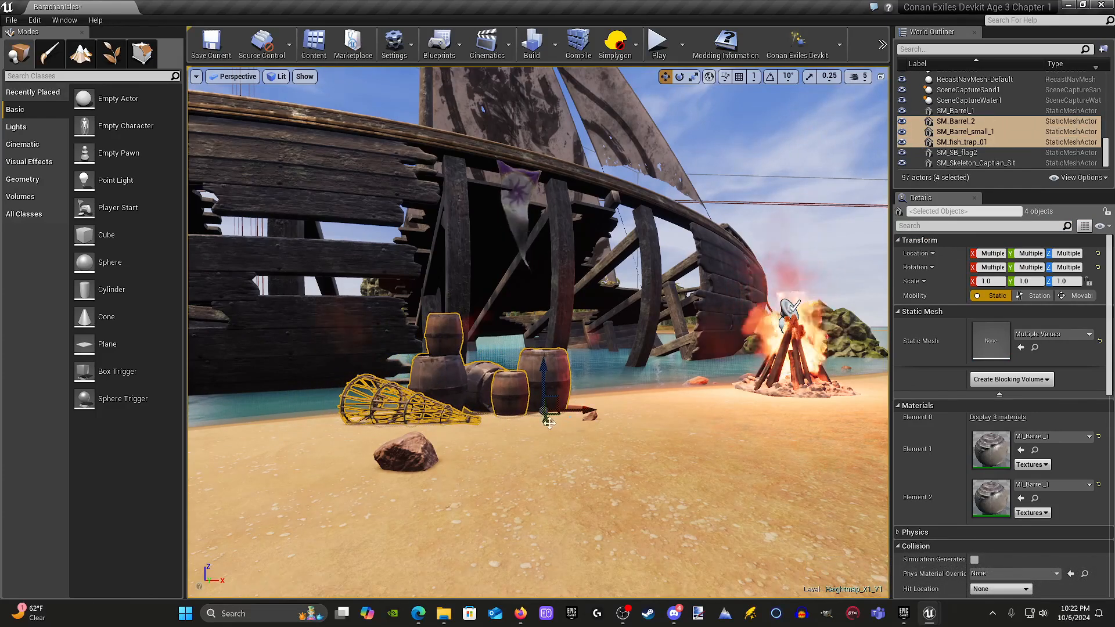
Step: Adjust the height of the small barrel and the large barrel beside it so both rest on the sand
{"action": "mouse_move", "coordinate": [550, 372]}
{"action": "right_mouse_down"}
{"action": "mouse_move", "coordinate": [551, 354]}
{"action": "mouse_move", "coordinate": [550, 429]}
{"action": "mouse_move", "coordinate": [550, 372]}
{"action": "right_mouse_up"}
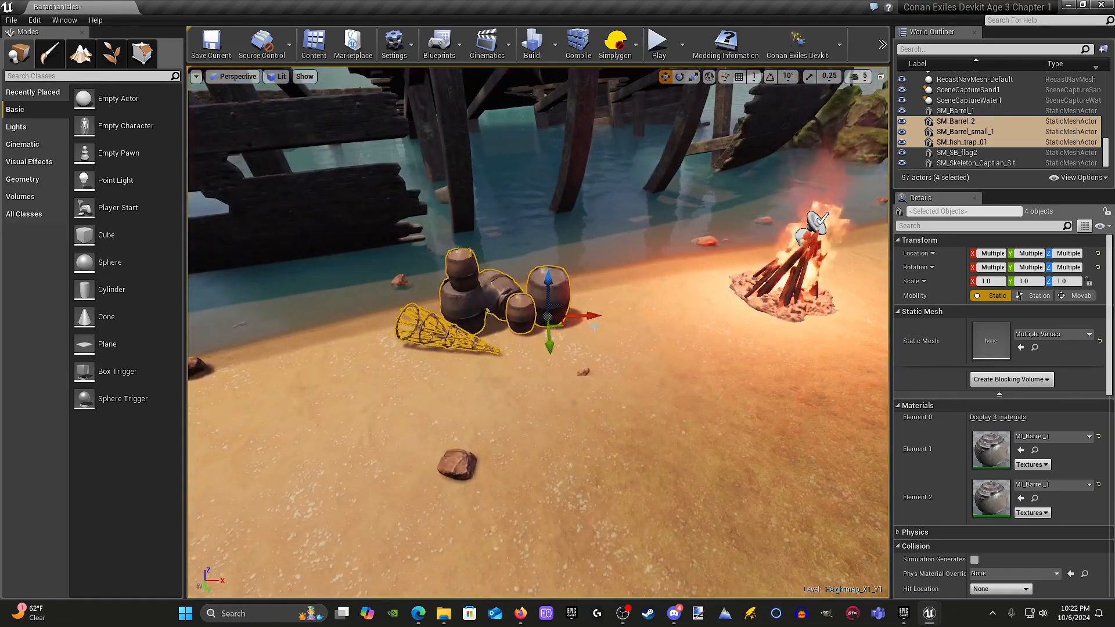
{"action": "right_click_drag", "start_coordinate": [588, 317], "coordinate": [593, 278]}
{"action": "left_click", "coordinate": [442, 329]}
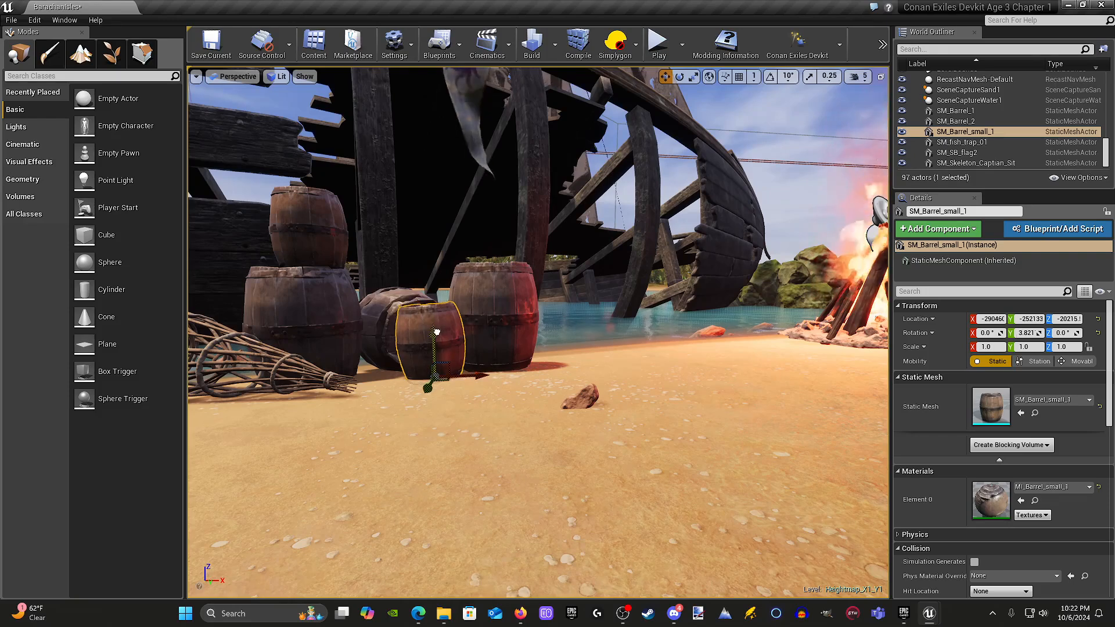
{"action": "left_click", "coordinate": [514, 337]}
{"action": "key", "text": "e"}
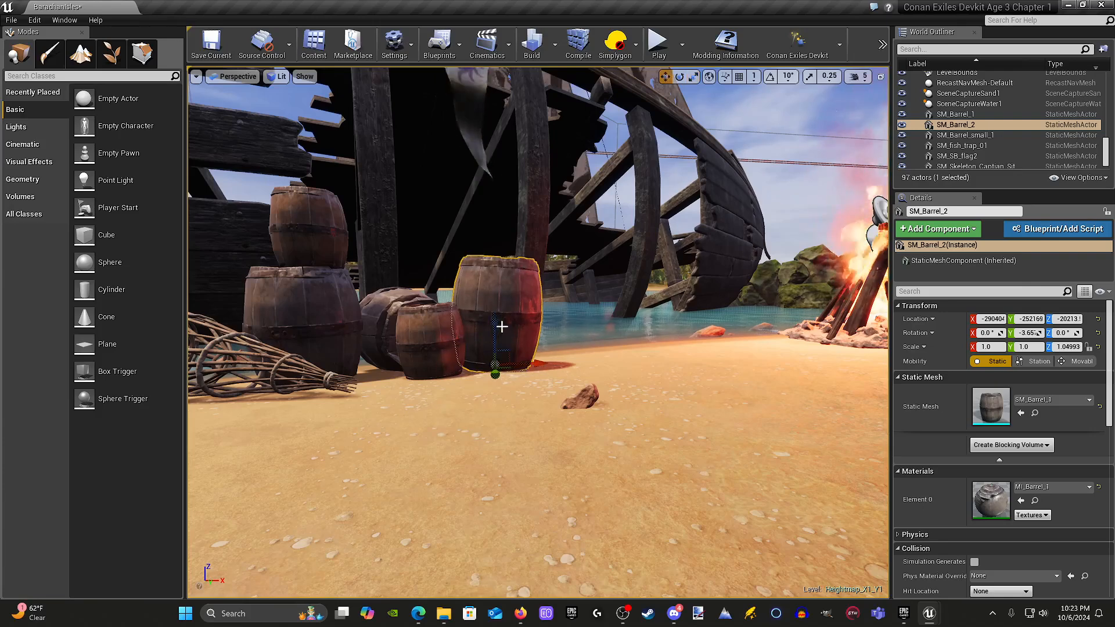
{"action": "left_click", "coordinate": [499, 395]}
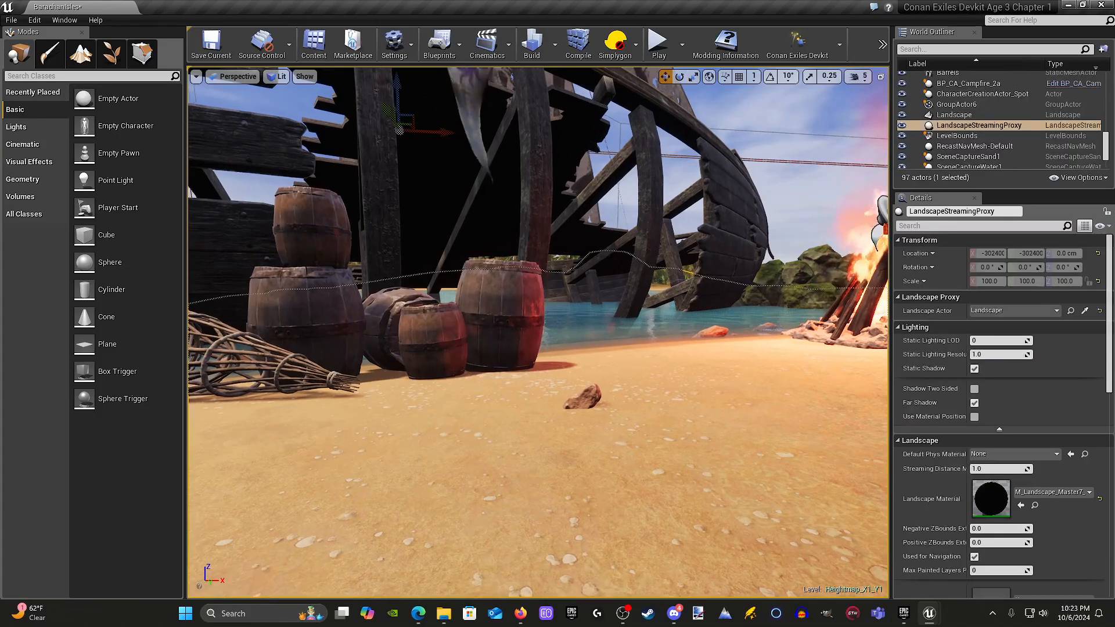
Step: Shift the fish trap along the sand in front of the stacked barrels and adjust its height against the ground
{"action": "left_click", "coordinate": [313, 310]}
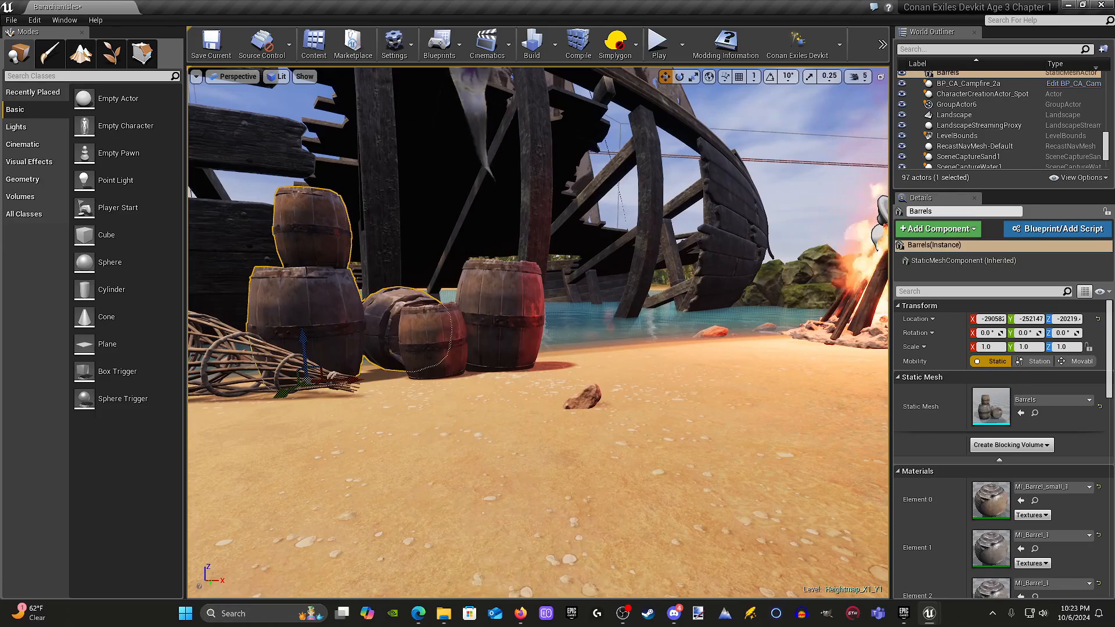
{"action": "left_click", "coordinate": [316, 386]}
{"action": "left_click_drag", "start_coordinate": [278, 414], "coordinate": [310, 413]}
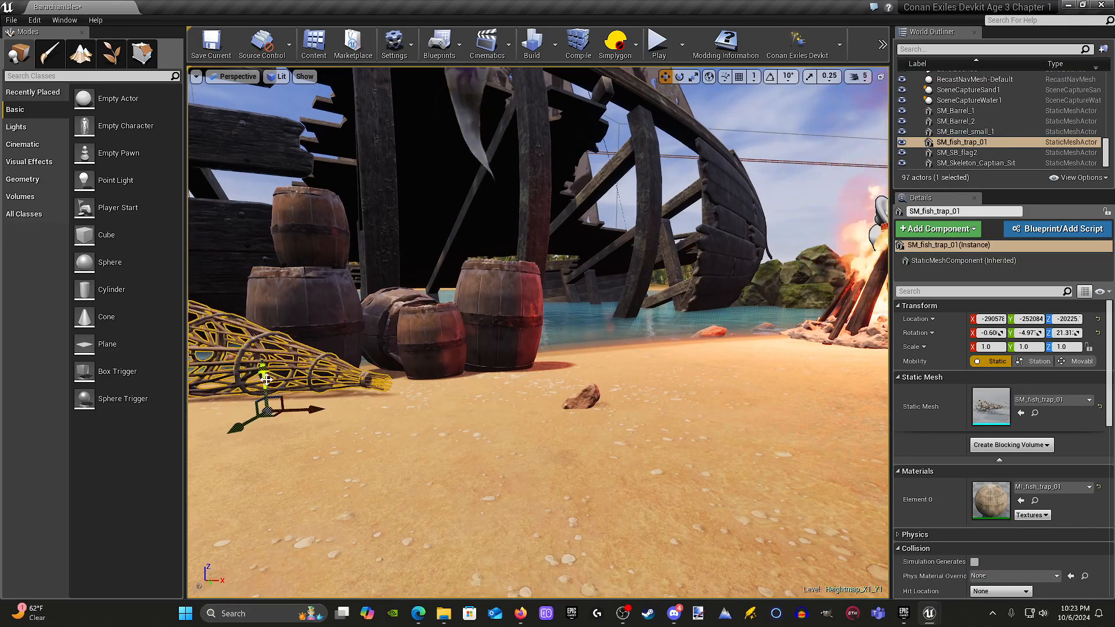
{"action": "left_click_drag", "start_coordinate": [263, 373], "coordinate": [263, 383]}
{"action": "left_click", "coordinate": [348, 439]}
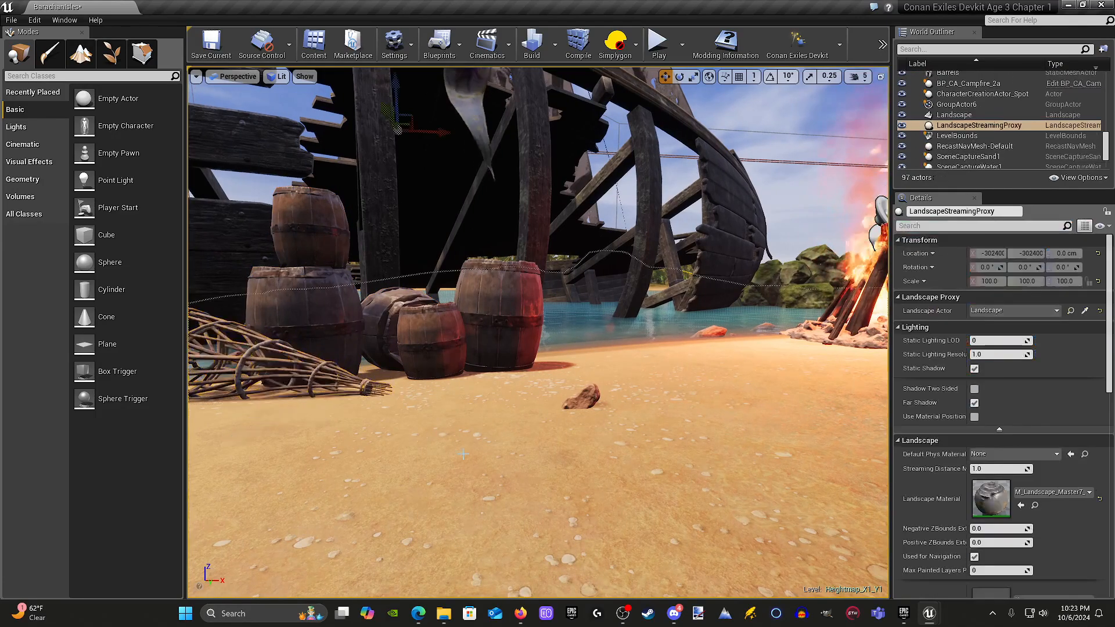
Step: Lower the CharacterCreationActor_Spot slightly into the sand, to a Z location of about -20175
{"action": "right_click_drag", "start_coordinate": [349, 439], "coordinate": [364, 398]}
{"action": "key", "text": "s"}
{"action": "left_click", "coordinate": [542, 381]}
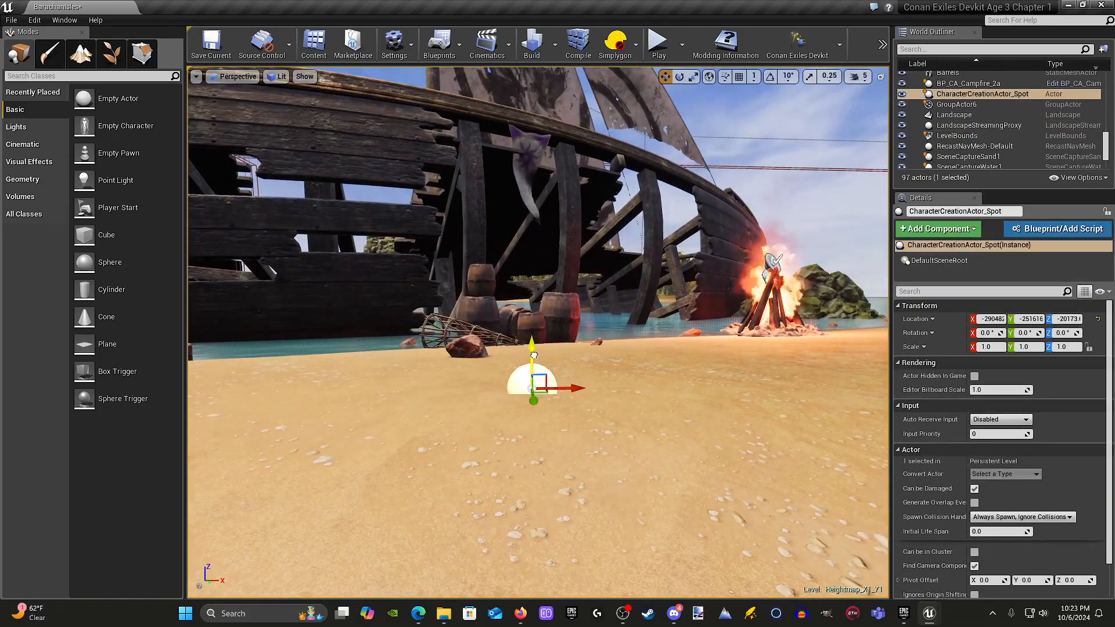
{"action": "left_click_drag", "start_coordinate": [533, 357], "coordinate": [534, 359]}
{"action": "left_click", "coordinate": [534, 360]}
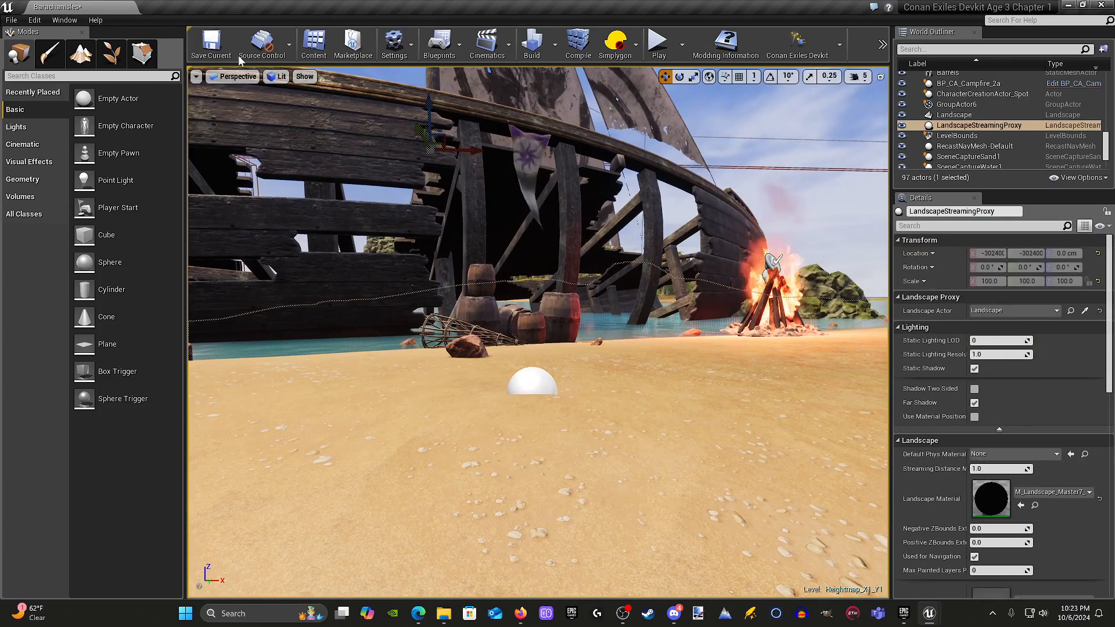
Step: Save the current level, preview the scene on the character creation screen with a female character, and end the preview
{"action": "left_click", "coordinate": [211, 43]}
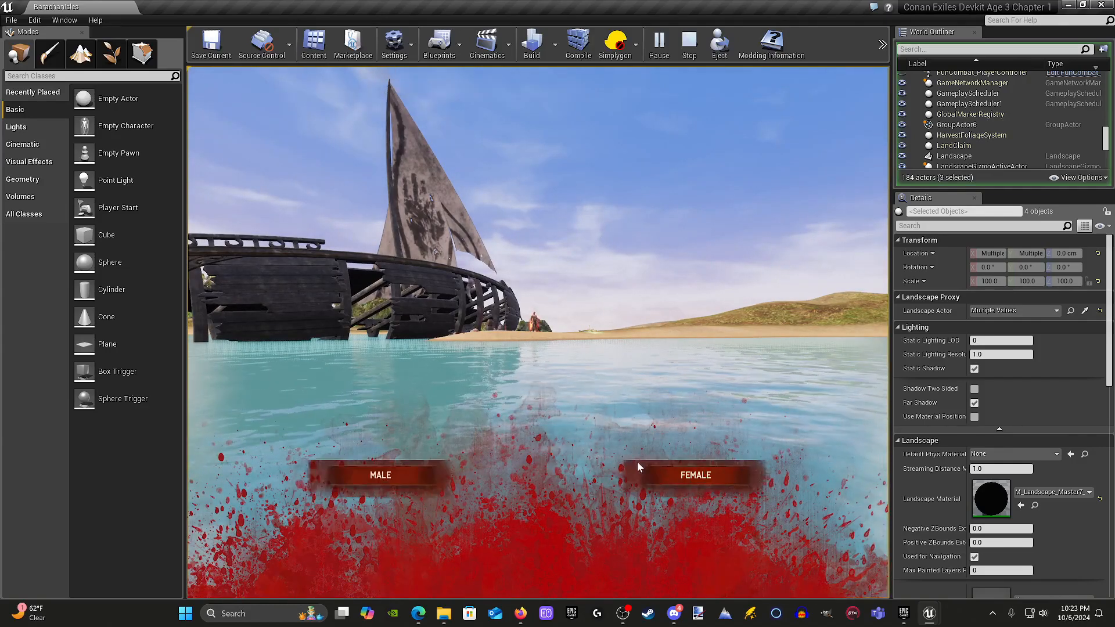
{"action": "left_click", "coordinate": [688, 476]}
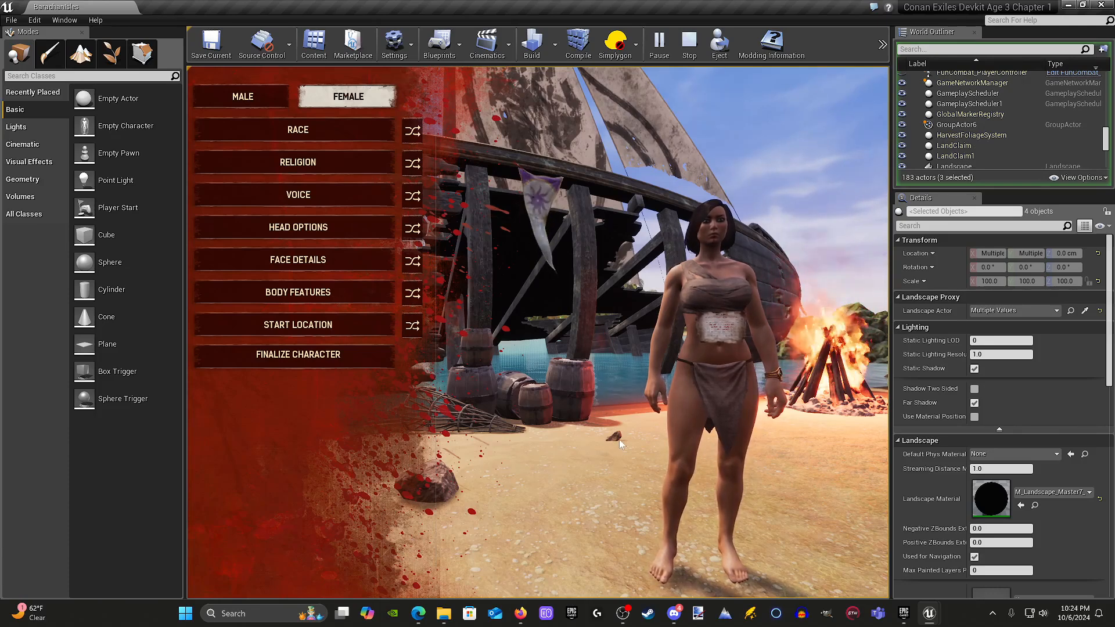
{"action": "key", "text": "Escape"}
Step: Lower the CharacterCreationActor_Spot a little more, to a Z location of about -20177, and save the current level
{"action": "right_click_drag", "start_coordinate": [678, 425], "coordinate": [708, 417]}
{"action": "right_click_drag", "start_coordinate": [629, 430], "coordinate": [631, 464]}
{"action": "left_click", "coordinate": [444, 482]}
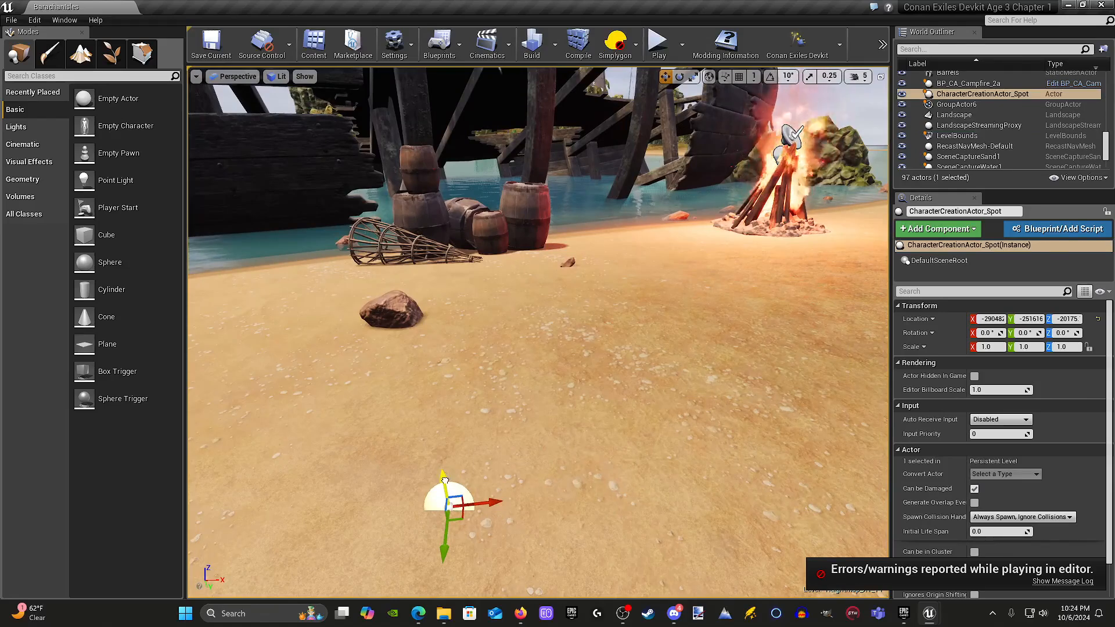
{"action": "left_click_drag", "start_coordinate": [444, 482], "coordinate": [445, 486]}
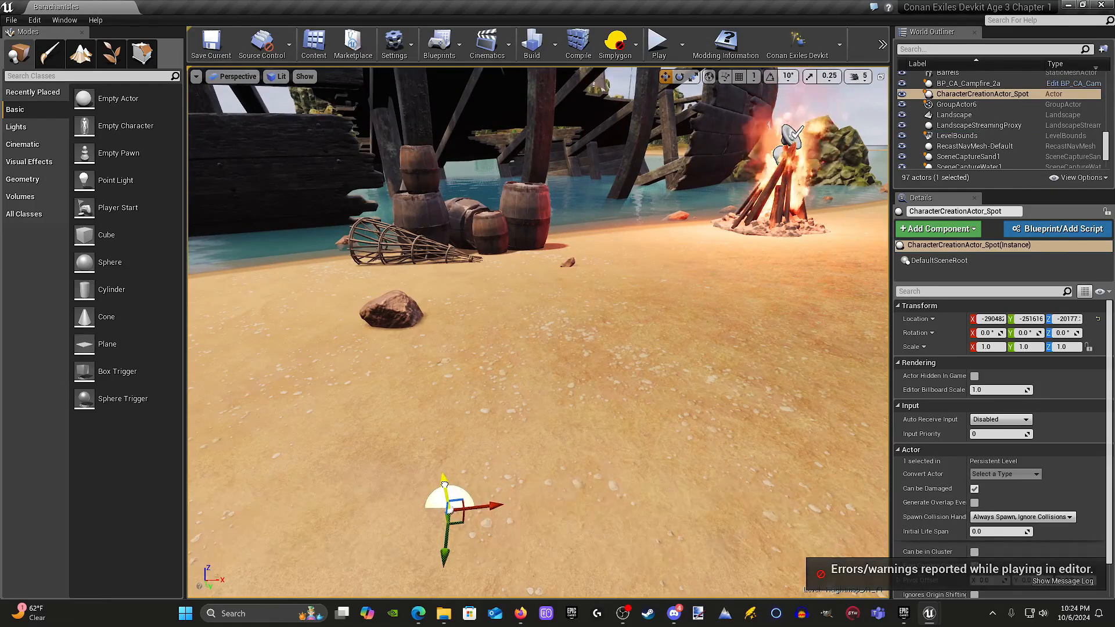
{"action": "left_click", "coordinate": [220, 53]}
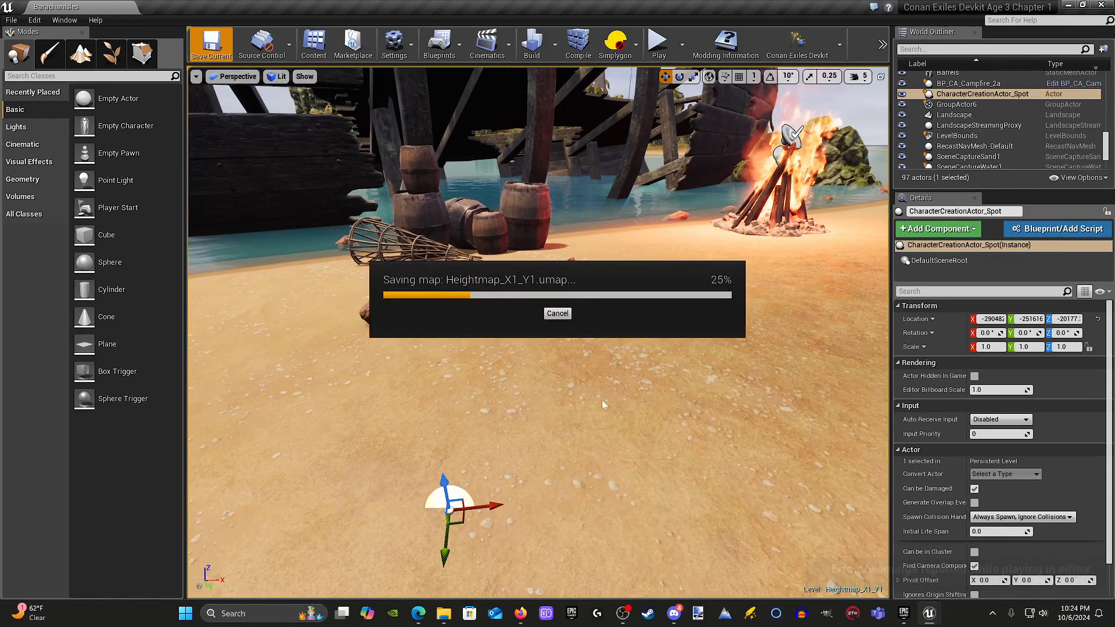
Step: Open the Content Browser and search all content for "chain"
{"action": "right_click_drag", "start_coordinate": [493, 294], "coordinate": [519, 228]}
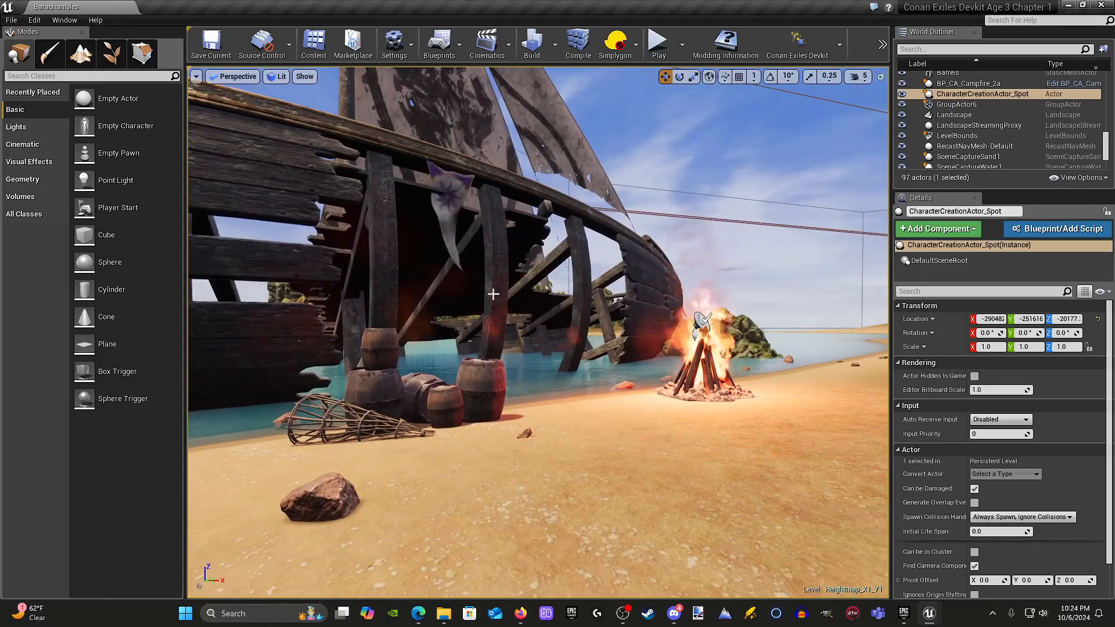
{"action": "key", "text": "w"}
{"action": "right_click_drag", "start_coordinate": [493, 294], "coordinate": [494, 321]}
{"action": "left_click", "coordinate": [314, 44]}
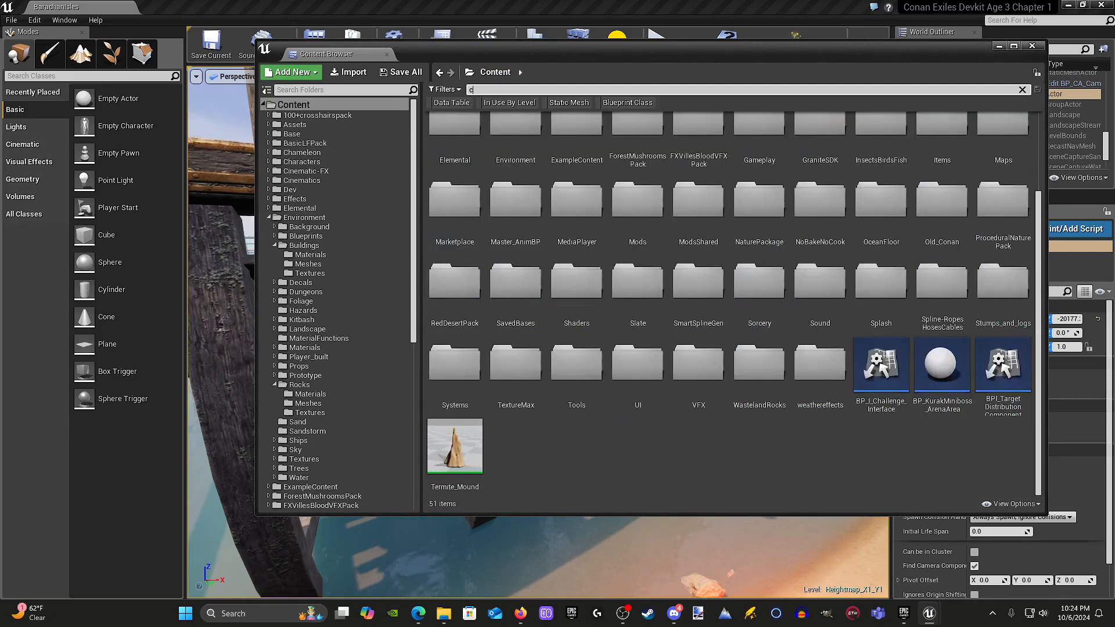
{"action": "type", "text": "hain"}
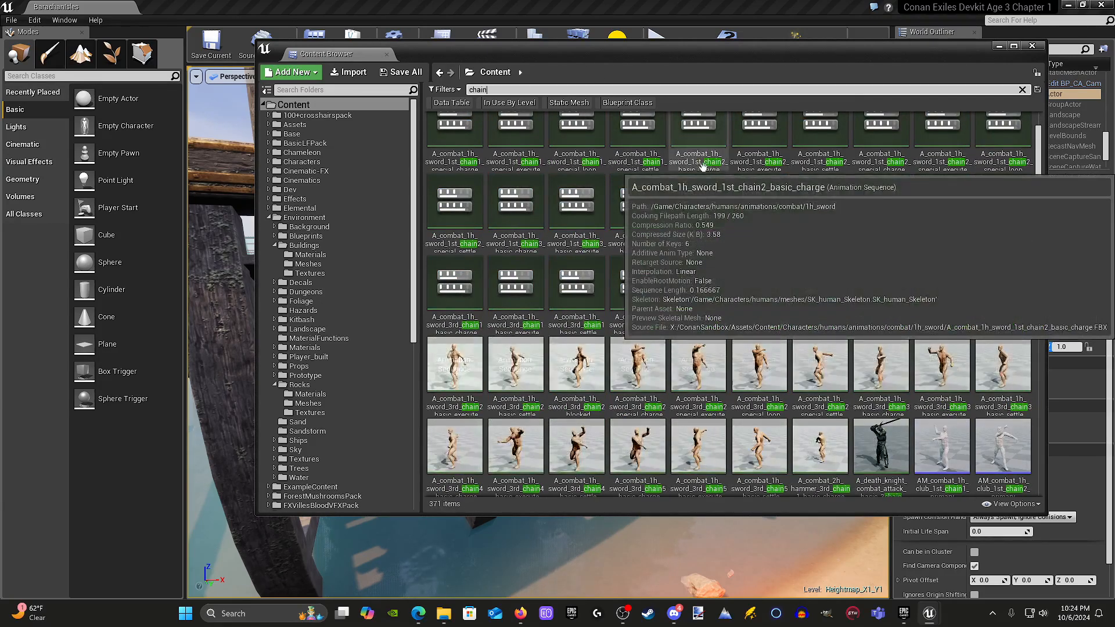
{"action": "scroll", "coordinate": [627, 148], "scroll_direction": "down", "scroll_amount": 4}
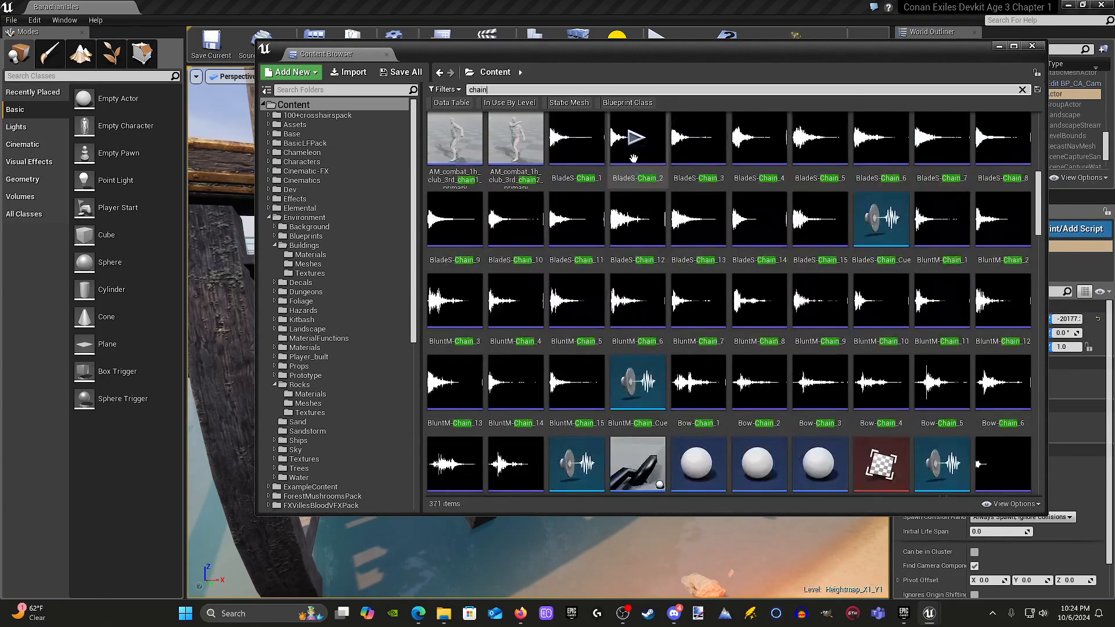
Step: Remove the Blueprint Class filter and restrict the chain search to Static Mesh assets
{"action": "left_click", "coordinate": [447, 90]}
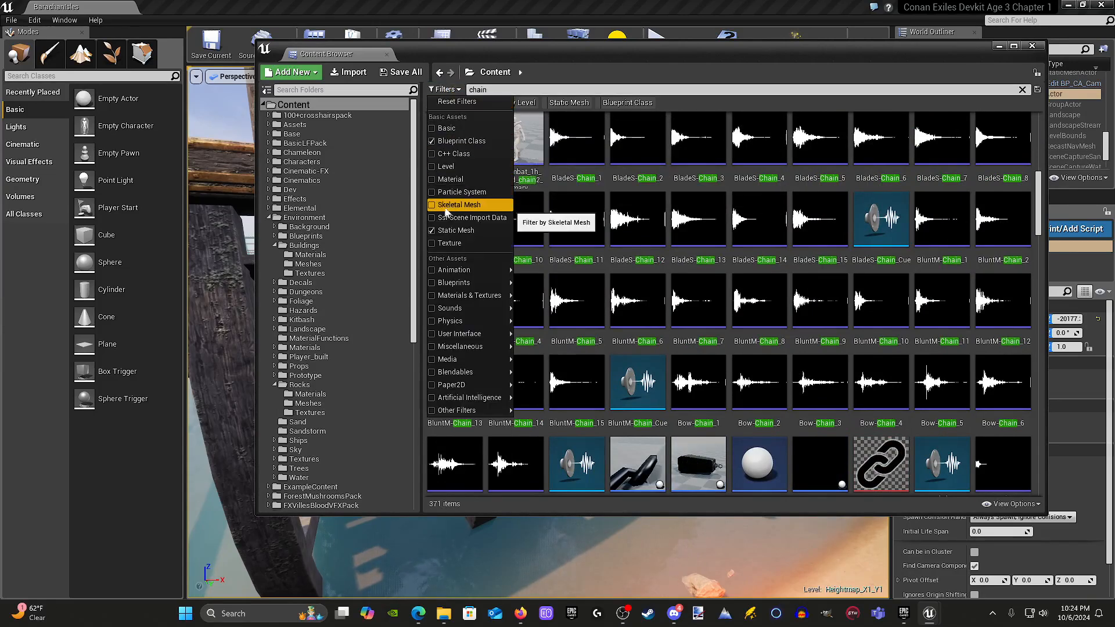
{"action": "left_click", "coordinate": [431, 141]}
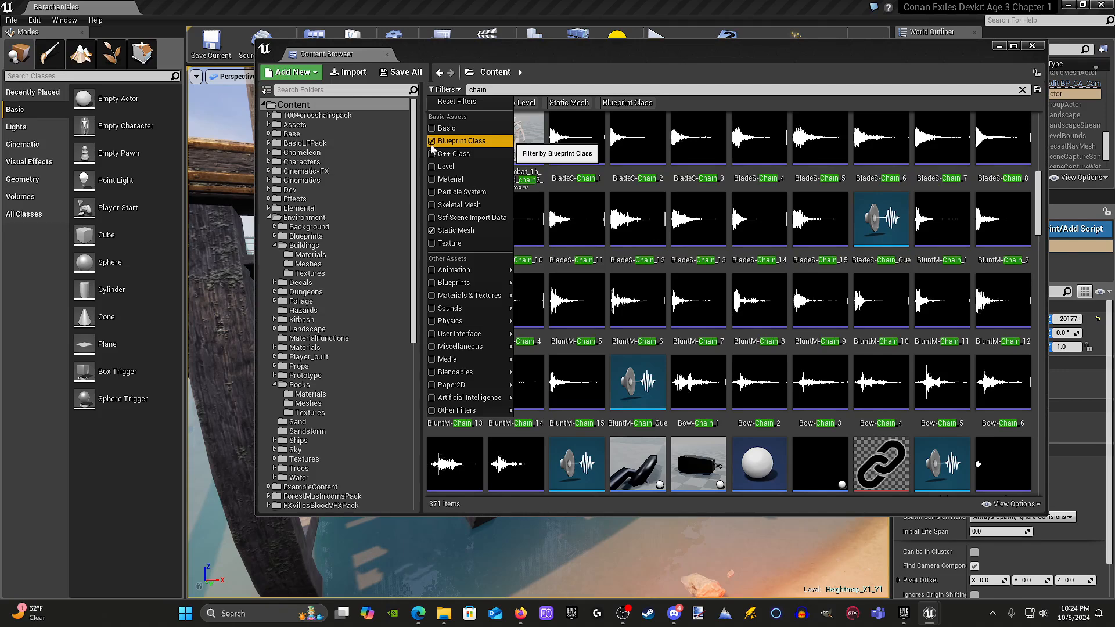
{"action": "left_click", "coordinate": [431, 141]}
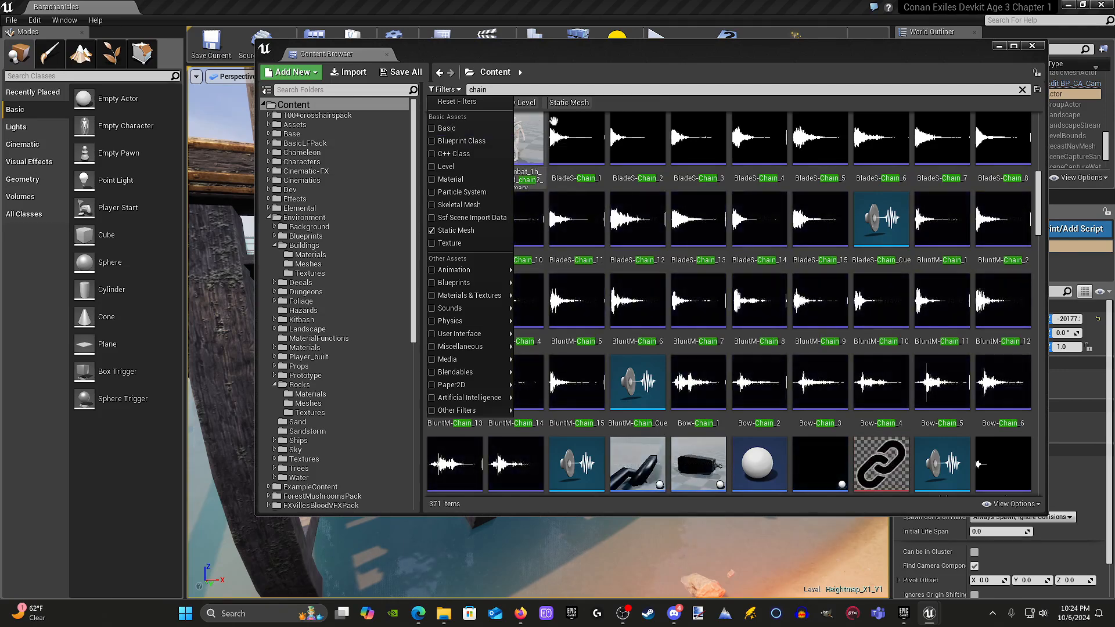
{"action": "left_click", "coordinate": [622, 100]}
{"action": "scroll", "coordinate": [644, 189], "scroll_direction": "down", "scroll_amount": 3}
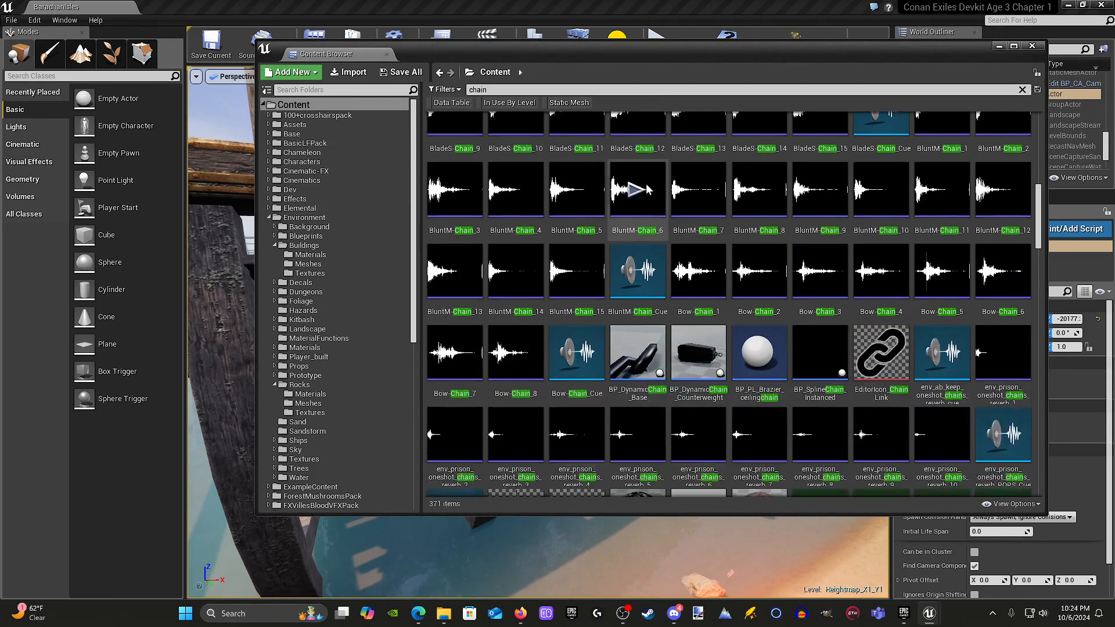
{"action": "scroll", "coordinate": [646, 190], "scroll_direction": "down", "scroll_amount": 10}
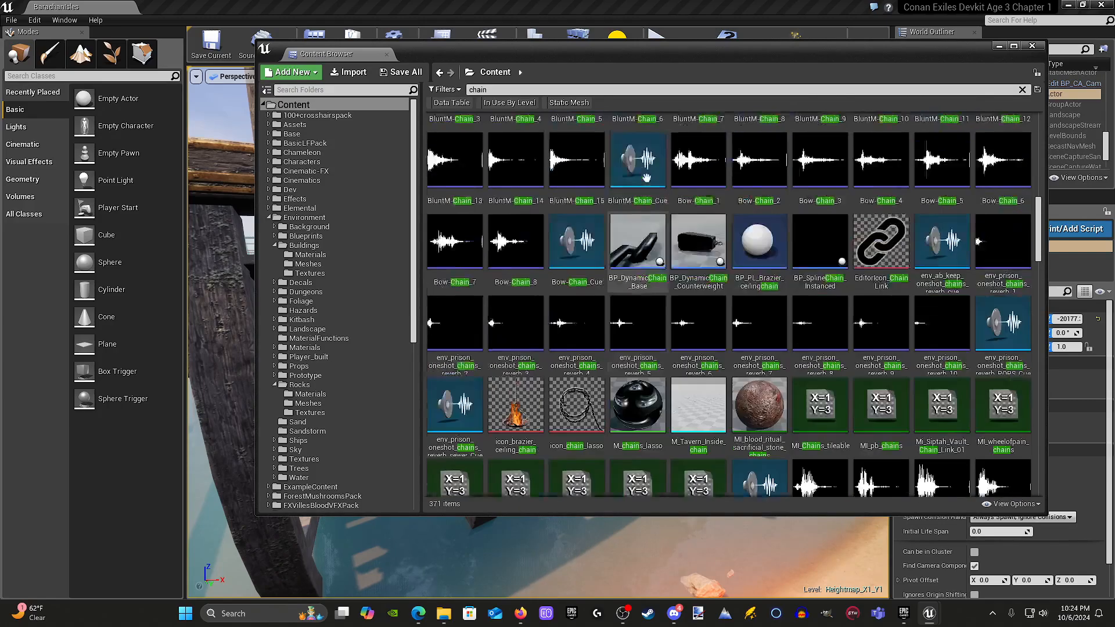
{"action": "left_click", "coordinate": [445, 89]}
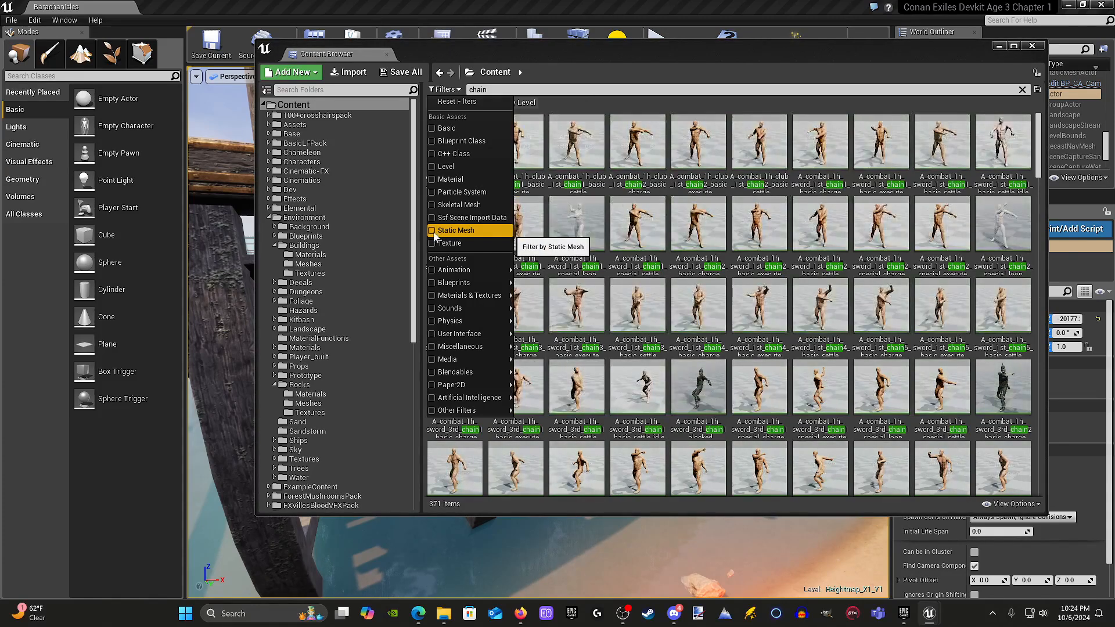
{"action": "left_click", "coordinate": [763, 358]}
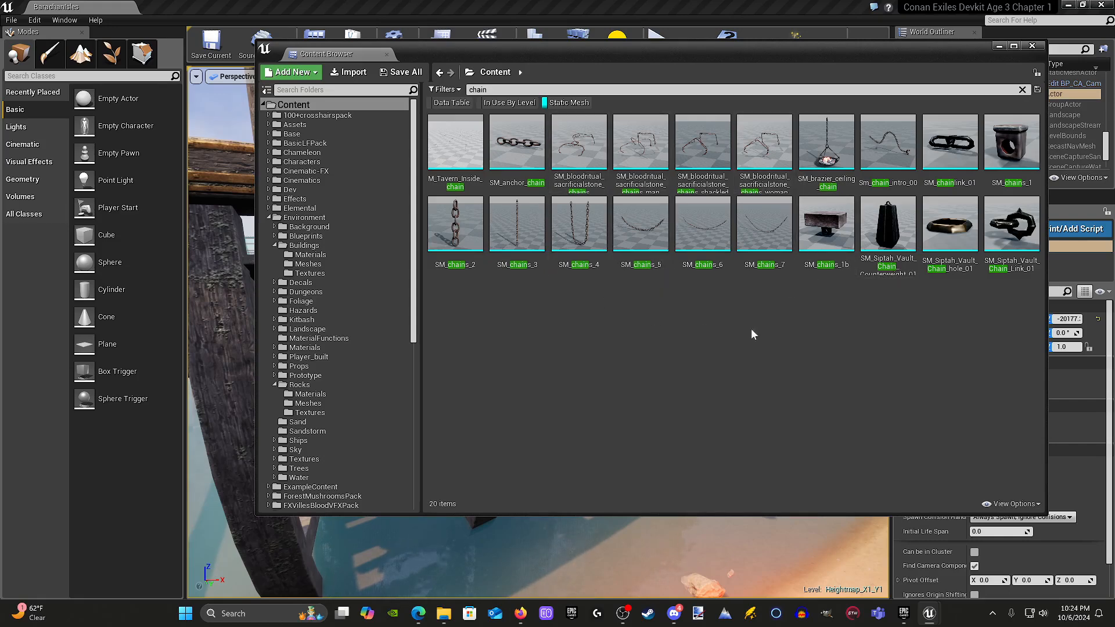
Step: Shrink and reposition the Content Browser so the shipwreck stays in view, and browse the chain meshes
{"action": "left_click_drag", "start_coordinate": [699, 48], "coordinate": [723, 91]}
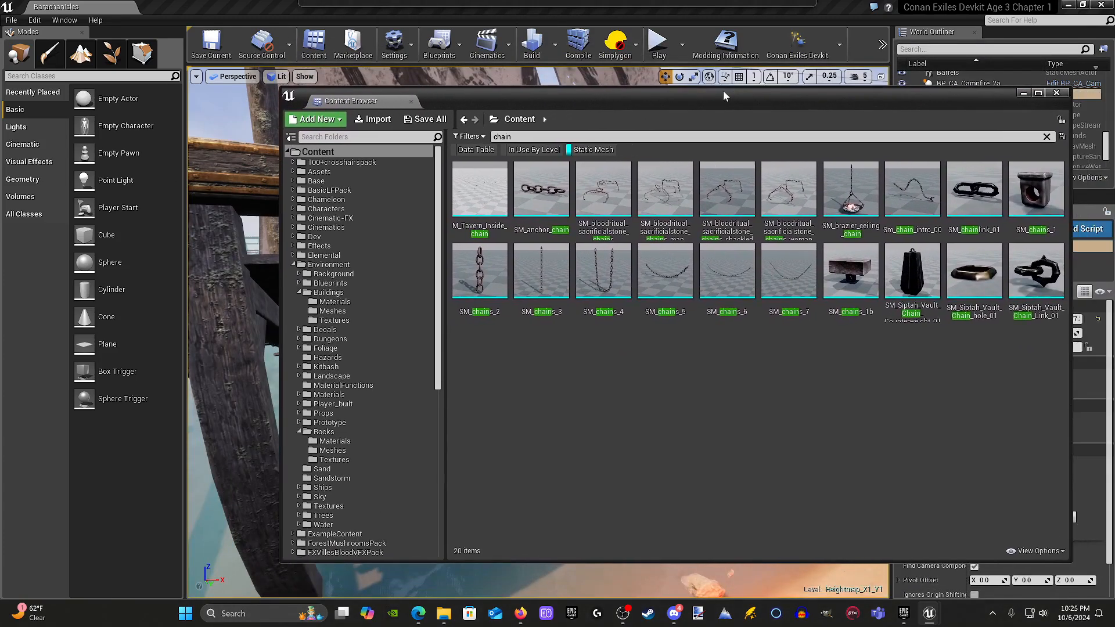
{"action": "right_click_drag", "start_coordinate": [239, 216], "coordinate": [246, 255]}
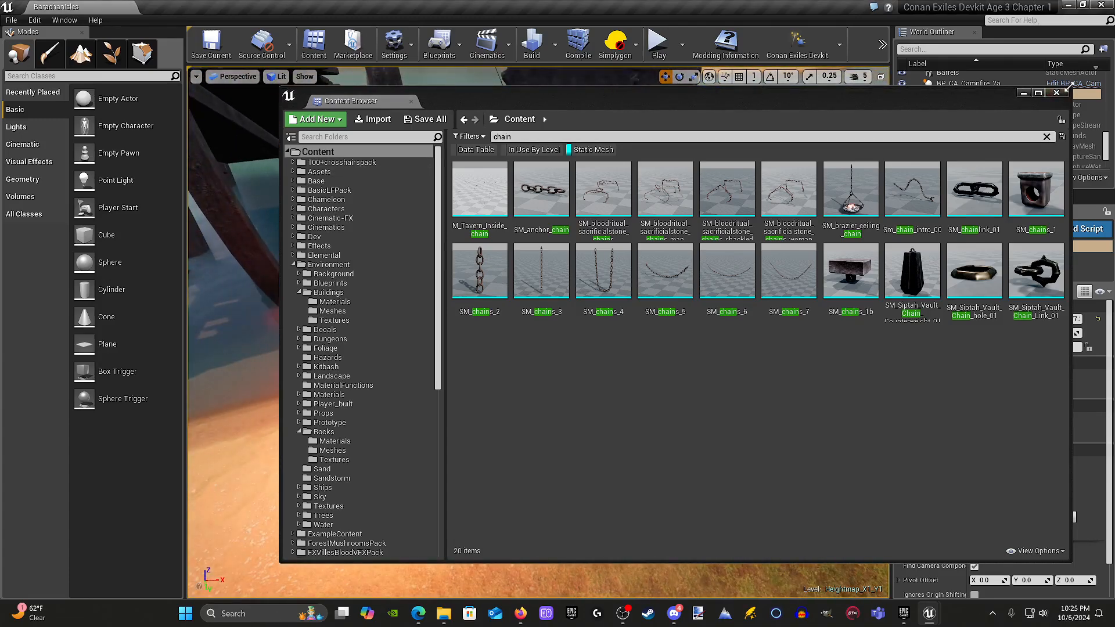
{"action": "left_click_drag", "start_coordinate": [1070, 86], "coordinate": [879, 262]}
{"action": "scroll", "coordinate": [738, 357], "scroll_direction": "down", "scroll_amount": 2}
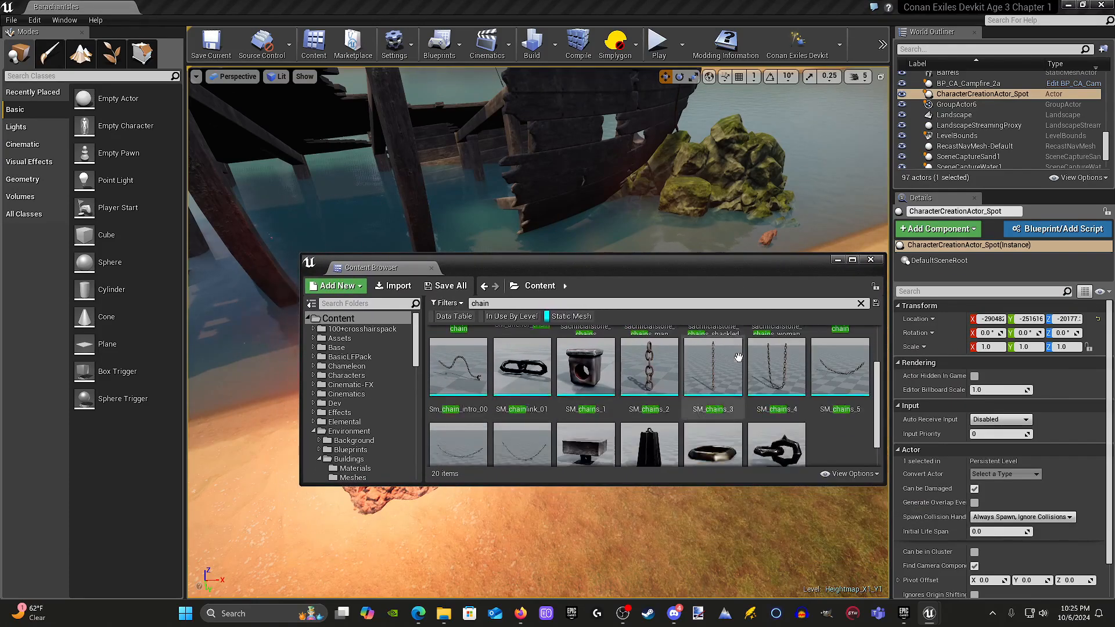
{"action": "scroll", "coordinate": [738, 360], "scroll_direction": "down", "scroll_amount": 2}
Step: Place the SM_chains_1 mesh under the shipwreck's rail, rotate it to about -25° around Z, and move the Content Browser out of view
{"action": "right_click_drag", "start_coordinate": [744, 179], "coordinate": [621, 137]}
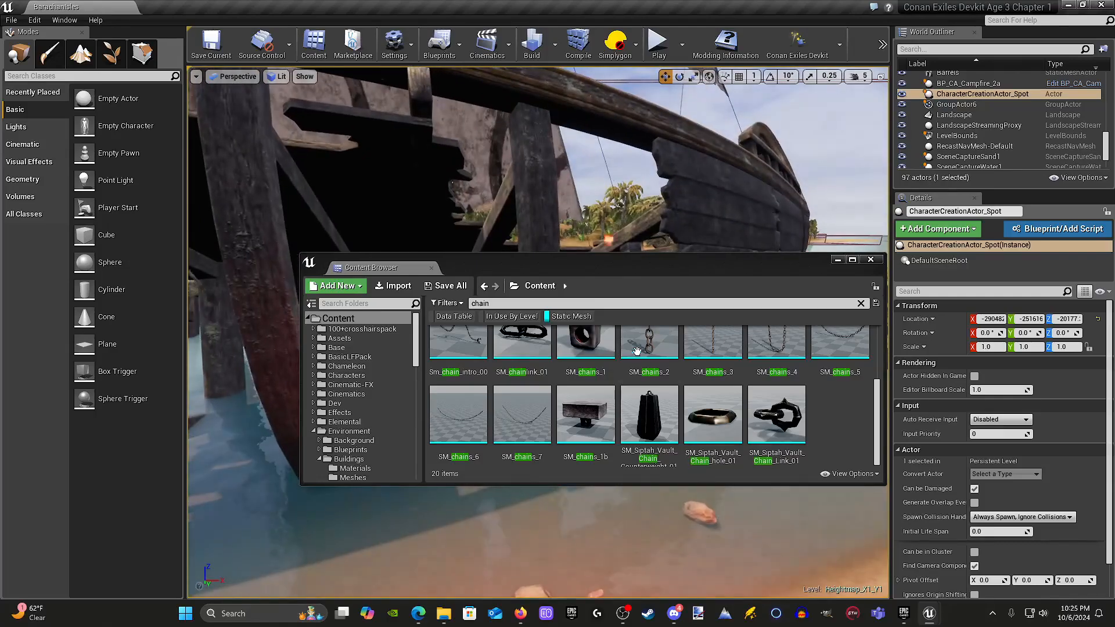
{"action": "scroll", "coordinate": [636, 350], "scroll_direction": "up", "scroll_amount": 2}
{"action": "left_click_drag", "start_coordinate": [585, 421], "coordinate": [600, 122]}
{"action": "right_click_drag", "start_coordinate": [601, 122], "coordinate": [632, 138]}
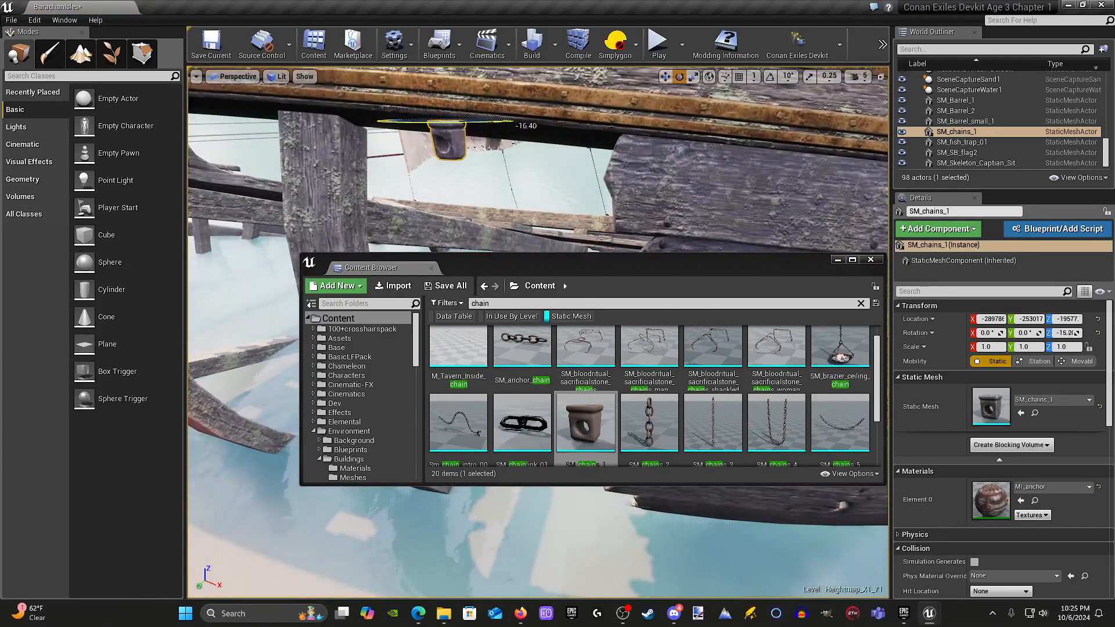
{"action": "left_click_drag", "start_coordinate": [809, 259], "coordinate": [1114, 267]}
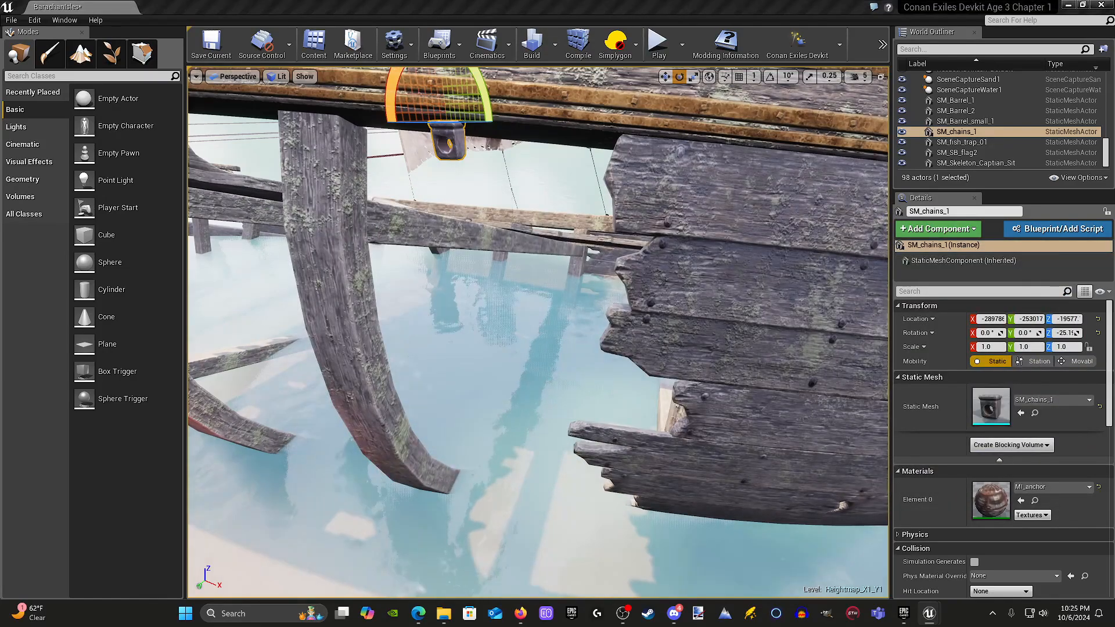
{"action": "right_click_drag", "start_coordinate": [552, 319], "coordinate": [552, 320]}
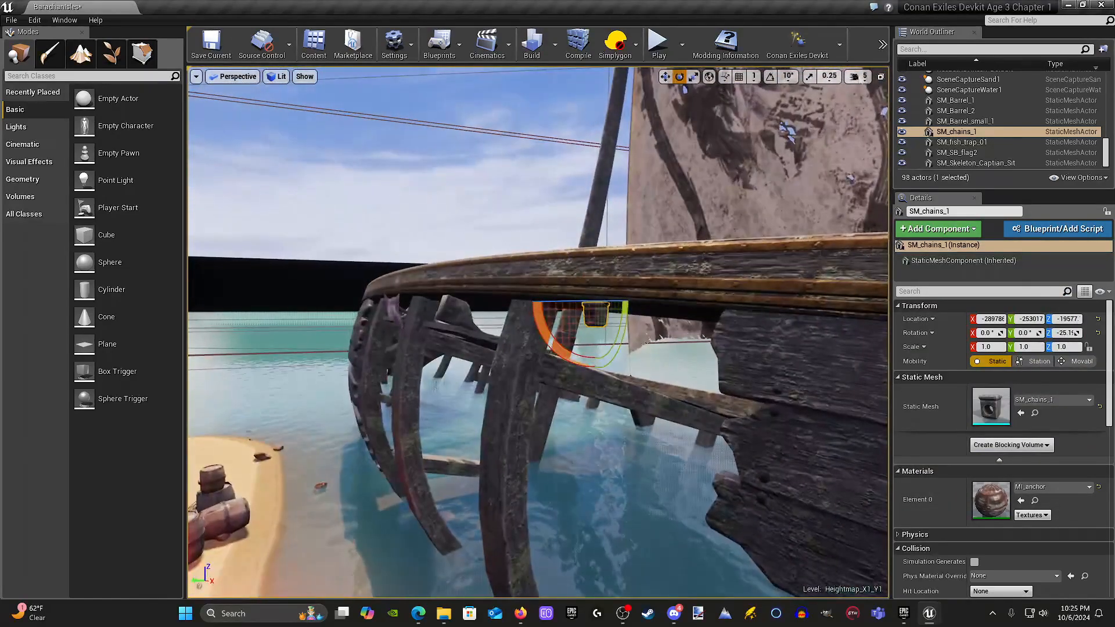
Step: Set the camera speed to 4, then fit SM_chains_1 against the rail's underside with rotation of about -5°, -3° and -31°
{"action": "left_click", "coordinate": [860, 77]}
{"action": "mouse_move", "coordinate": [635, 231]}
{"action": "right_mouse_down"}
{"action": "mouse_move", "coordinate": [645, 240]}
{"action": "mouse_move", "coordinate": [653, 226]}
{"action": "mouse_move", "coordinate": [635, 218]}
{"action": "mouse_move", "coordinate": [634, 231]}
{"action": "right_mouse_up"}
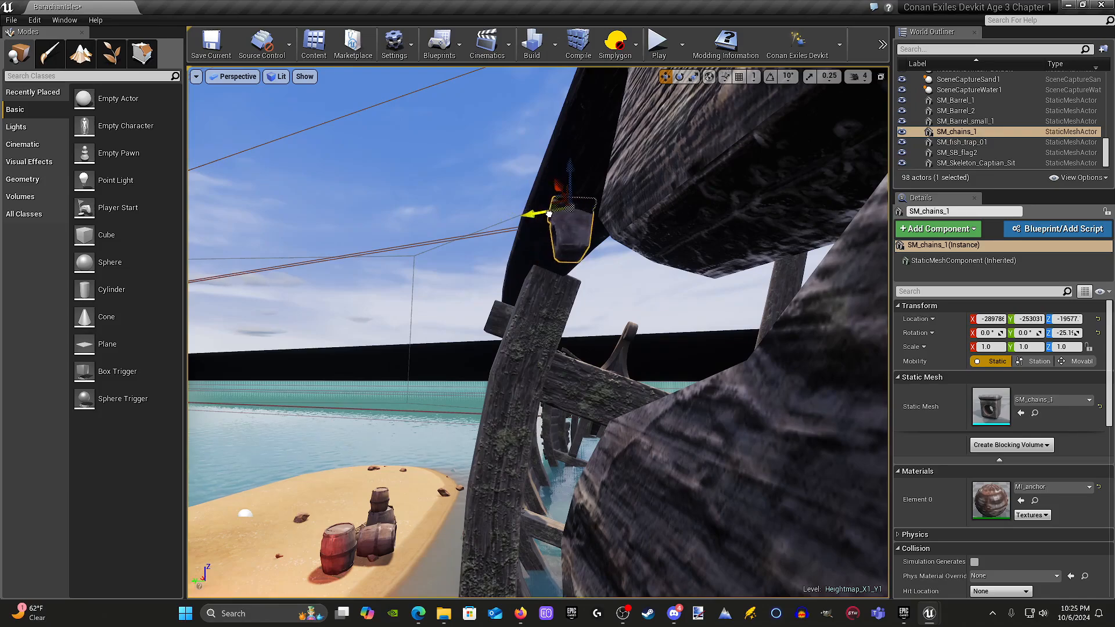
{"action": "left_click_drag", "start_coordinate": [549, 214], "coordinate": [545, 215]}
{"action": "right_click_drag", "start_coordinate": [545, 215], "coordinate": [632, 244]}
{"action": "key", "text": "e"}
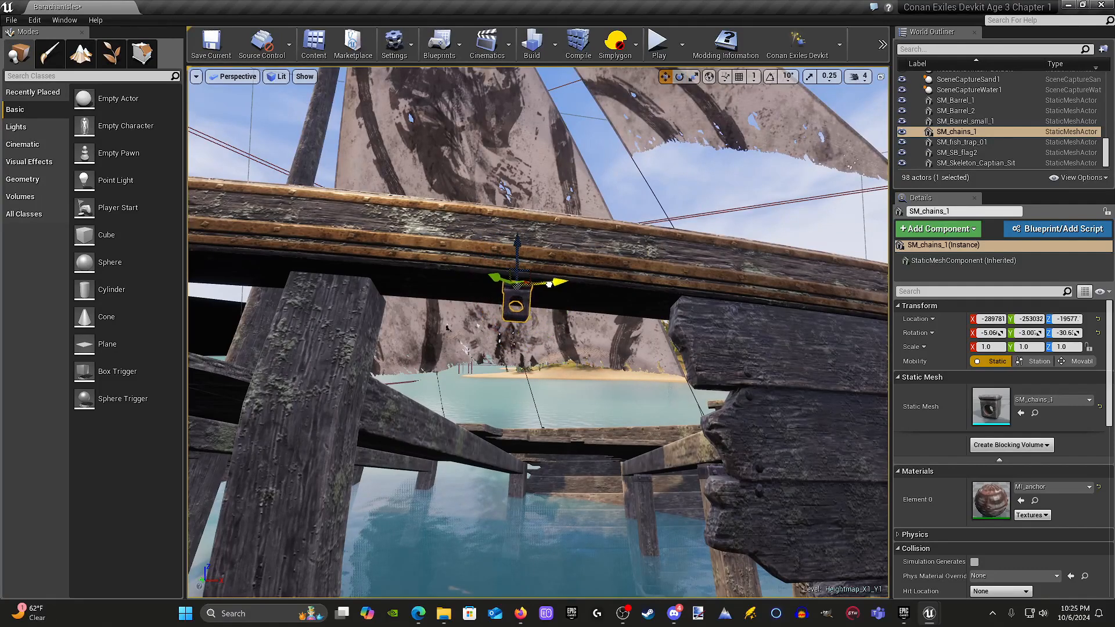
{"action": "right_click_drag", "start_coordinate": [559, 284], "coordinate": [522, 347]}
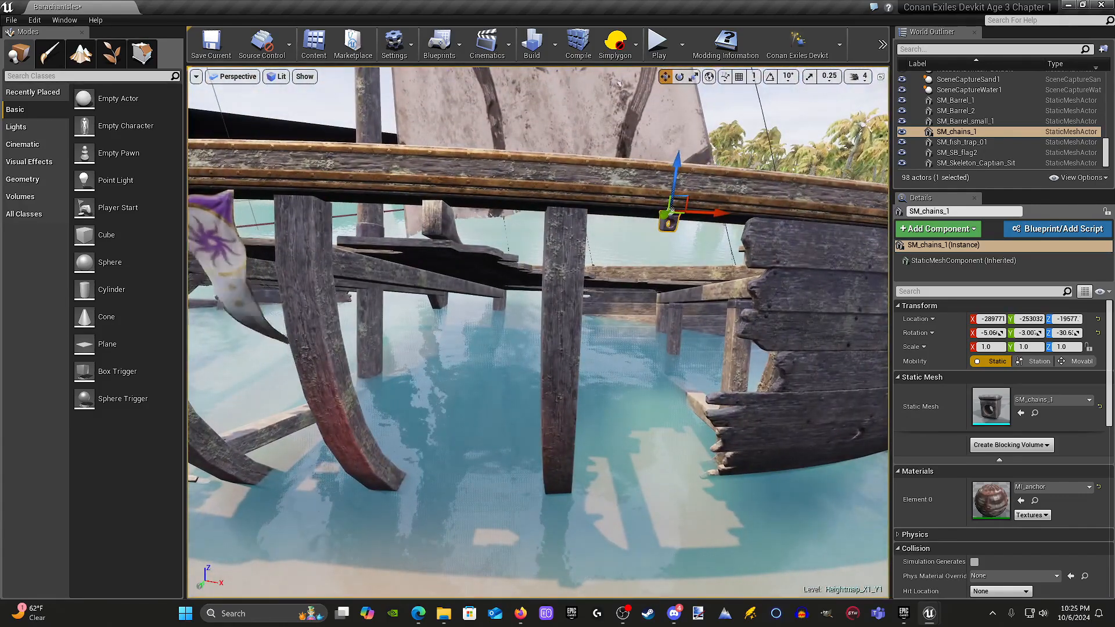
Step: Place the SM_chains_3 mesh under the shipwreck's rail and shift it down and along the rail beside the SM_chains_1 bracket
{"action": "left_click_drag", "start_coordinate": [991, 406], "coordinate": [869, 268]}
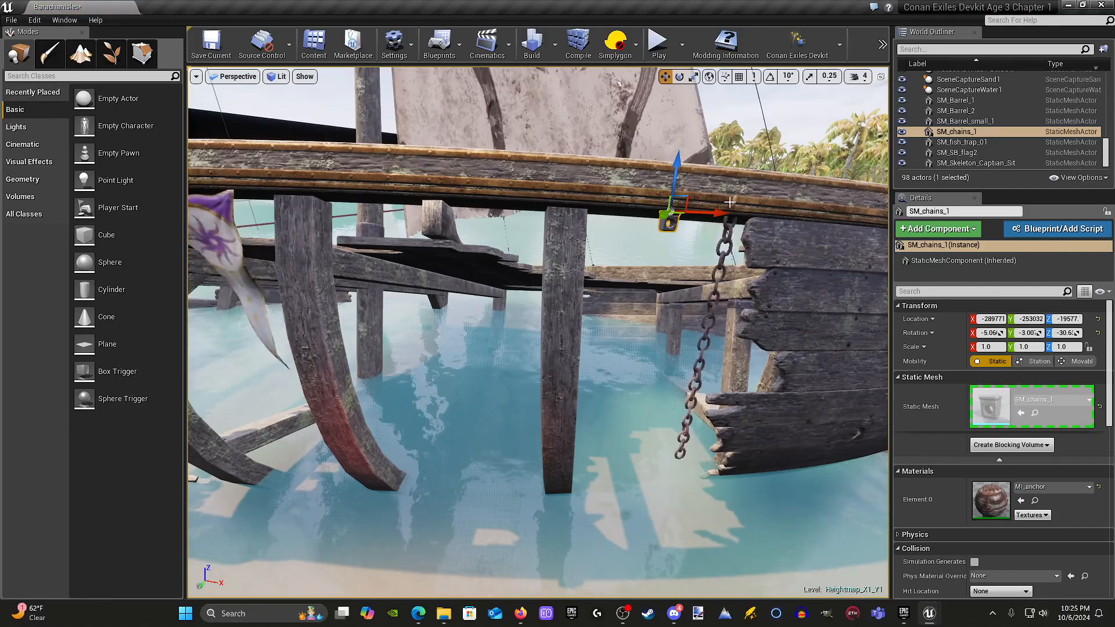
{"action": "left_click_drag", "start_coordinate": [729, 202], "coordinate": [729, 202]}
{"action": "mouse_move", "coordinate": [741, 259]}
{"action": "right_mouse_down"}
{"action": "mouse_move", "coordinate": [760, 238]}
{"action": "mouse_move", "coordinate": [741, 259]}
{"action": "right_mouse_up"}
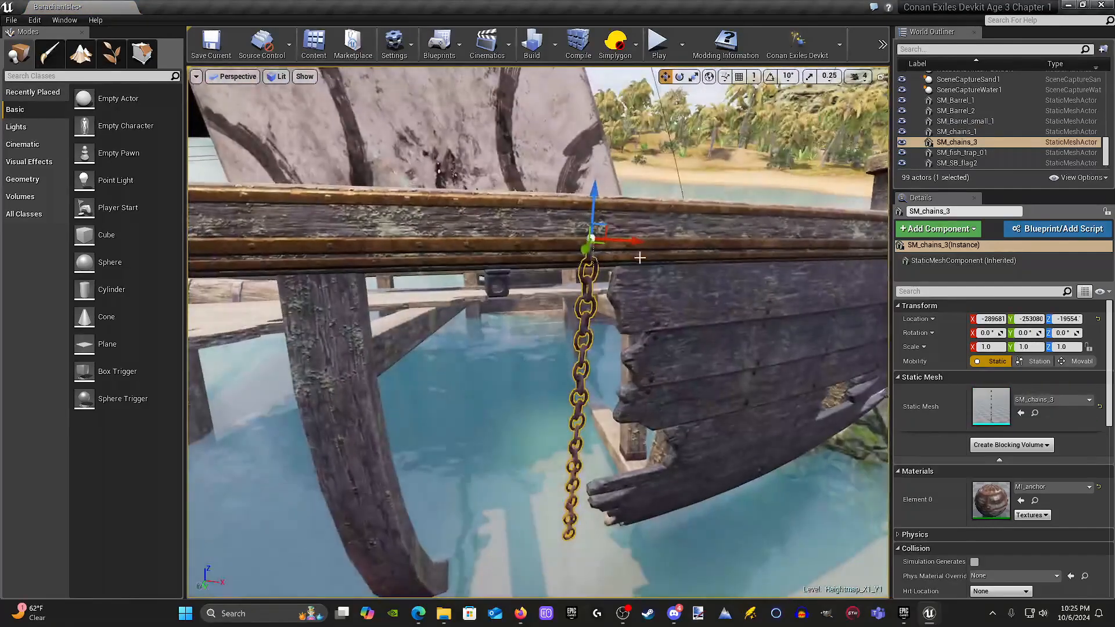
{"action": "left_click_drag", "start_coordinate": [626, 256], "coordinate": [547, 253]}
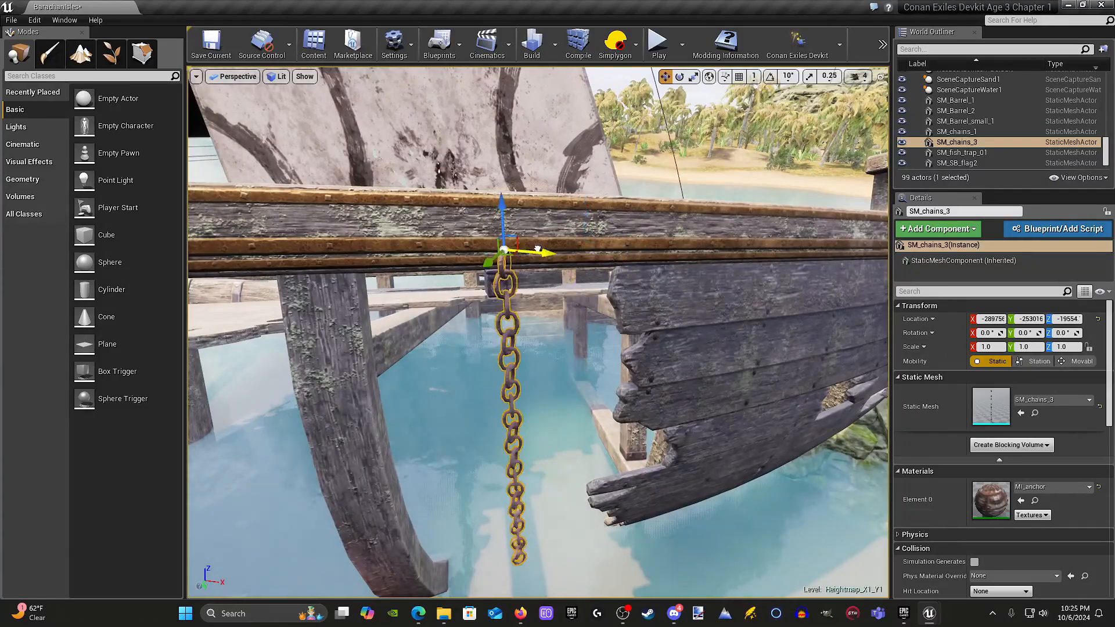
{"action": "mouse_move", "coordinate": [547, 252]}
{"action": "right_mouse_down"}
{"action": "mouse_move", "coordinate": [493, 252]}
{"action": "mouse_move", "coordinate": [430, 284]}
{"action": "mouse_move", "coordinate": [418, 244]}
{"action": "mouse_move", "coordinate": [552, 263]}
{"action": "right_mouse_up"}
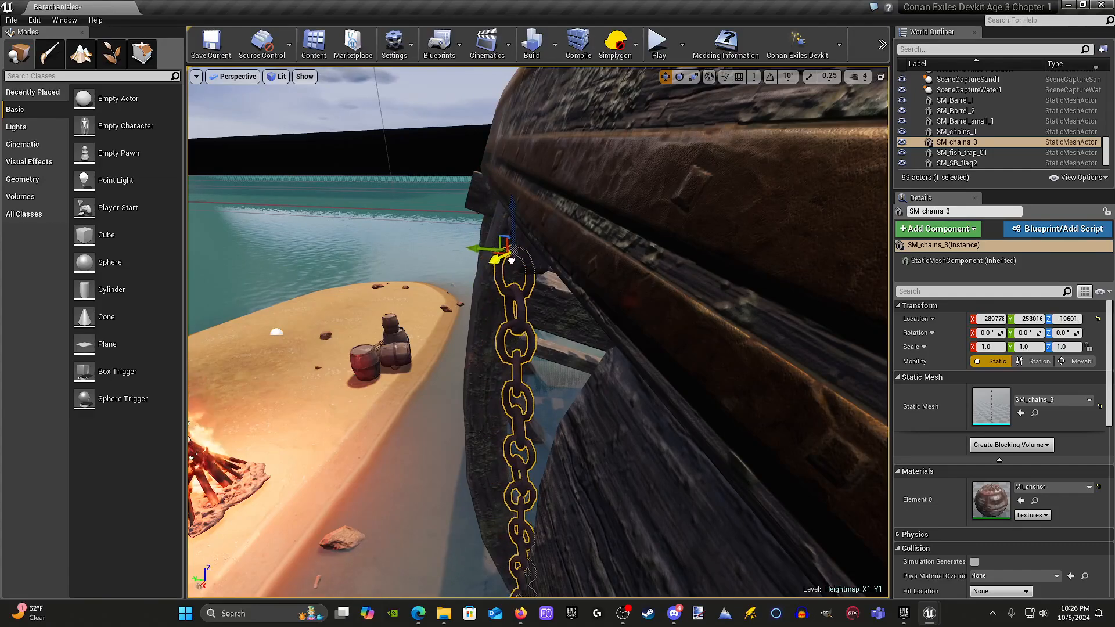
Step: Rotate SM_chains_3 to about -26° around Z and align its top link with the opening of the SM_chains_1 bracket
{"action": "left_click_drag", "start_coordinate": [510, 260], "coordinate": [508, 261]}
{"action": "right_click_drag", "start_coordinate": [509, 261], "coordinate": [651, 259]}
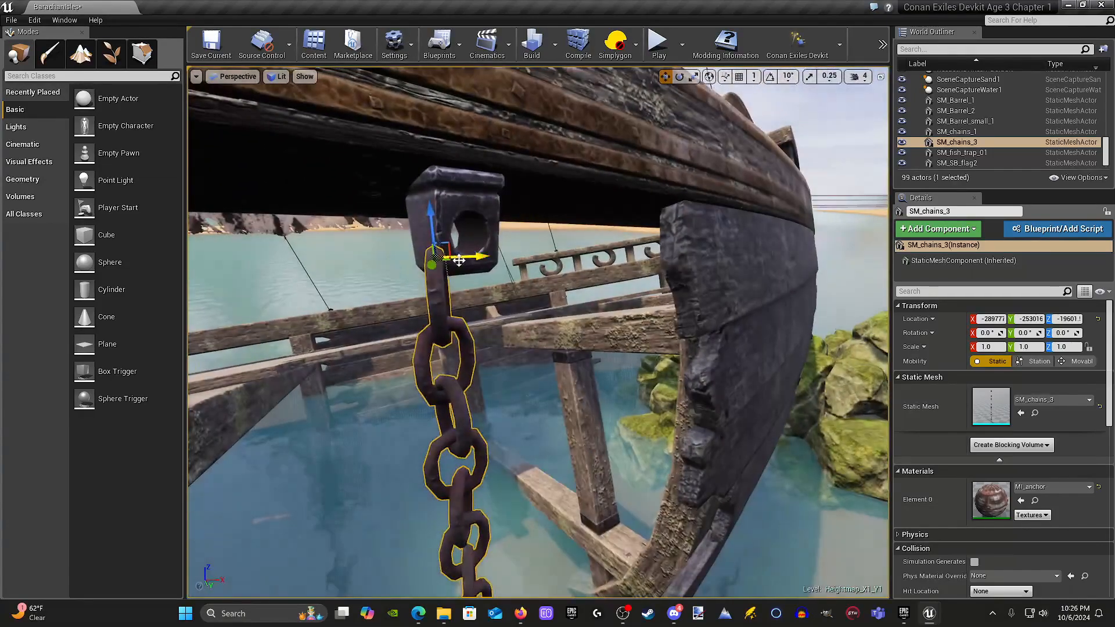
{"action": "left_click_drag", "start_coordinate": [459, 260], "coordinate": [498, 255]}
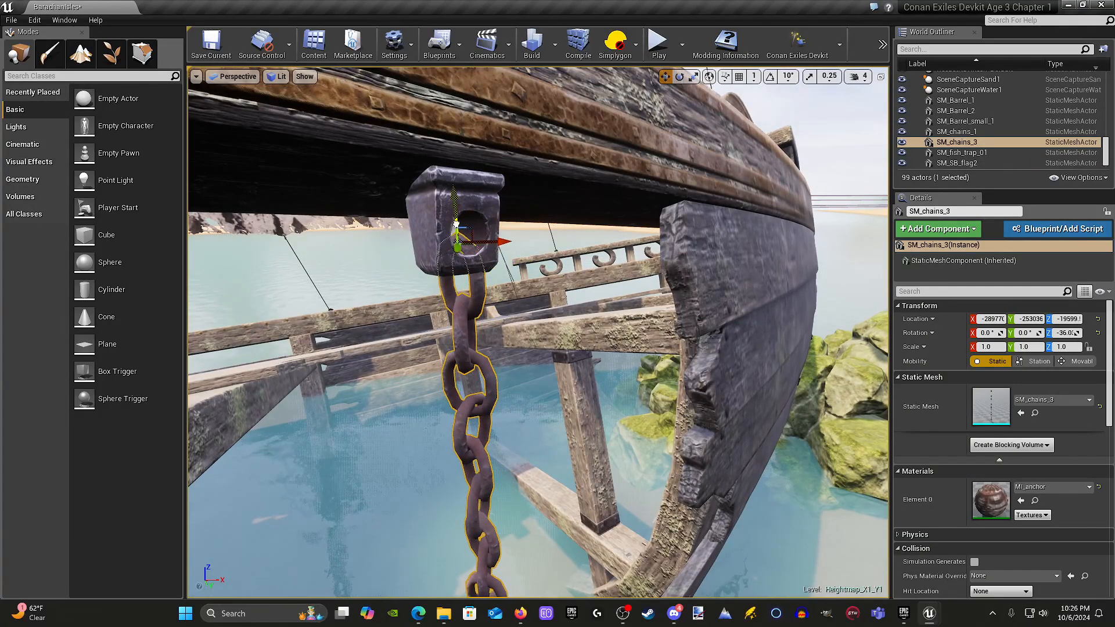
{"action": "mouse_move", "coordinate": [501, 243]}
{"action": "right_mouse_down"}
{"action": "mouse_move", "coordinate": [459, 244]}
{"action": "mouse_move", "coordinate": [430, 279]}
{"action": "mouse_move", "coordinate": [406, 270]}
{"action": "mouse_move", "coordinate": [504, 246]}
{"action": "right_mouse_up"}
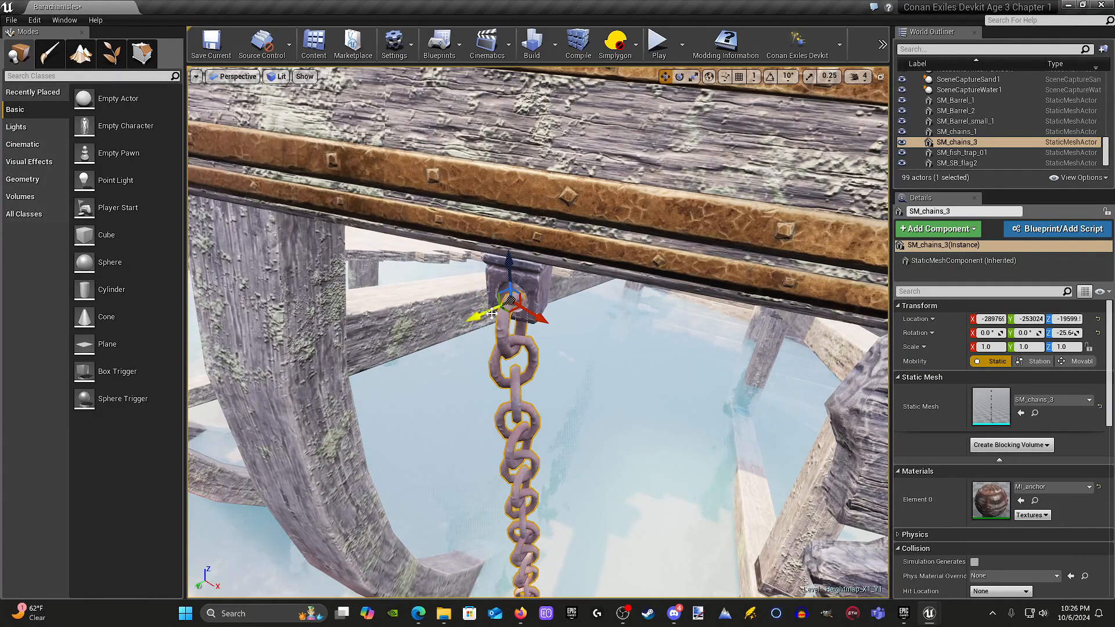
{"action": "left_click_drag", "start_coordinate": [492, 314], "coordinate": [545, 311]}
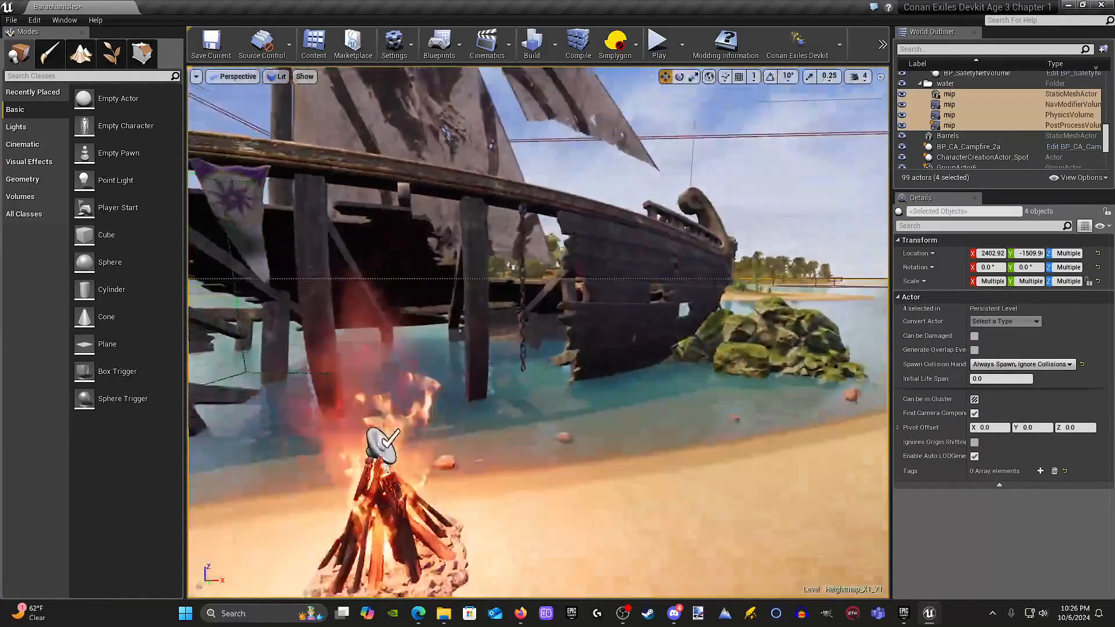
Step: Switch to foliage painting, deactivate all foliage types, and activate only wood_debris_plank_2 with Single Instance Mode on
{"action": "mouse_move", "coordinate": [538, 331]}
{"action": "right_mouse_down"}
{"action": "mouse_move", "coordinate": [511, 335]}
{"action": "mouse_move", "coordinate": [526, 333]}
{"action": "mouse_move", "coordinate": [475, 367]}
{"action": "mouse_move", "coordinate": [447, 302]}
{"action": "right_mouse_up"}
{"action": "left_click", "coordinate": [112, 53]}
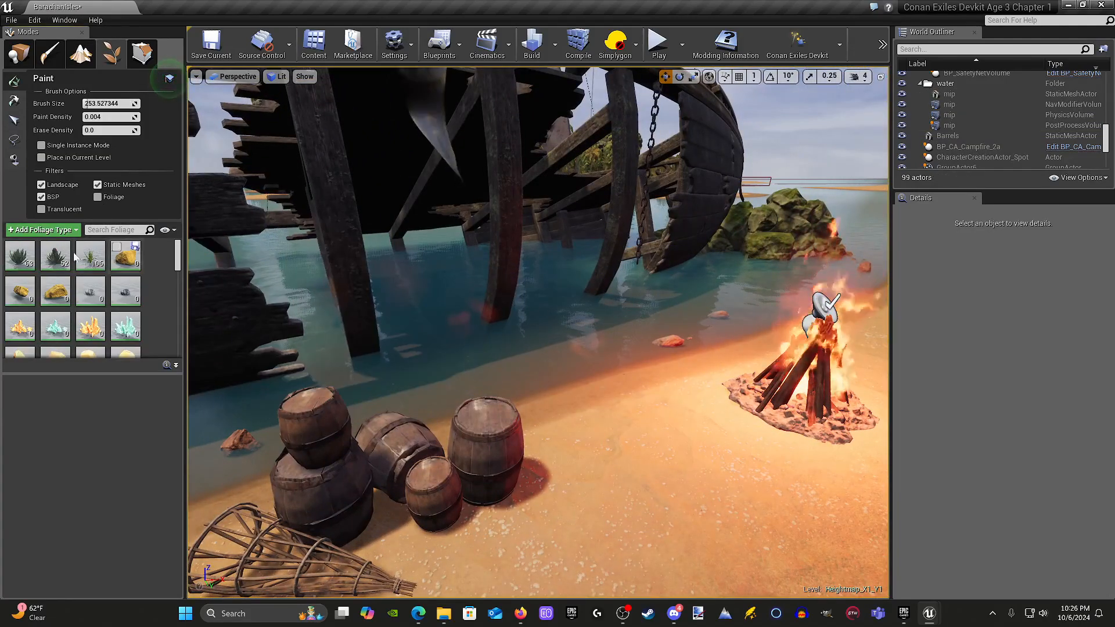
{"action": "left_click", "coordinate": [20, 255]}
{"action": "scroll", "coordinate": [87, 314], "scroll_direction": "down", "scroll_amount": 6}
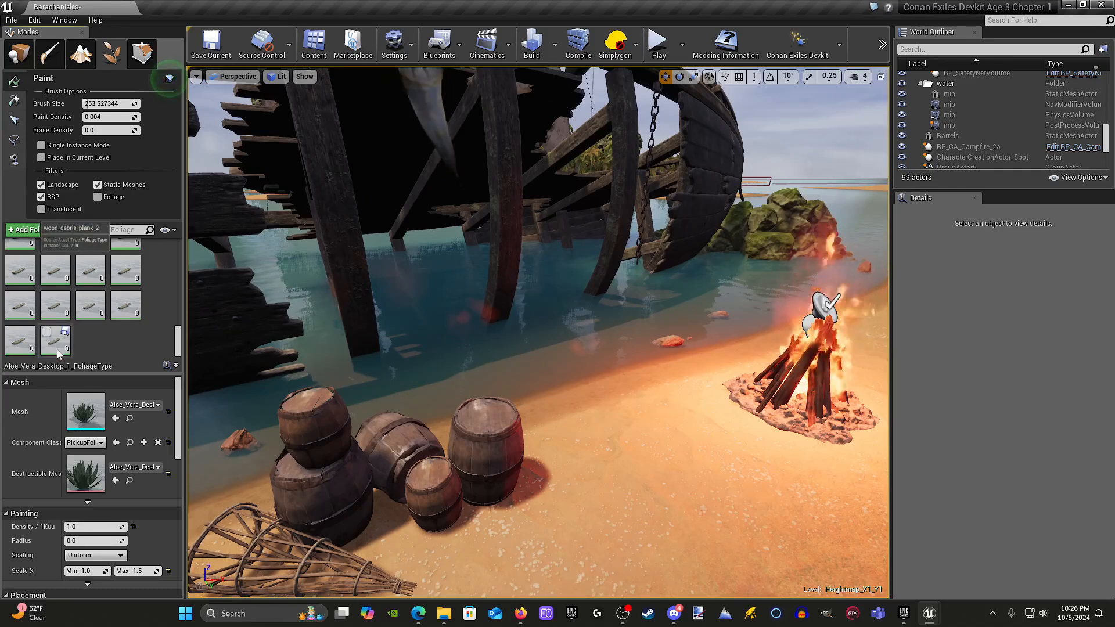
{"action": "left_click", "coordinate": [54, 333], "text": "shift"}
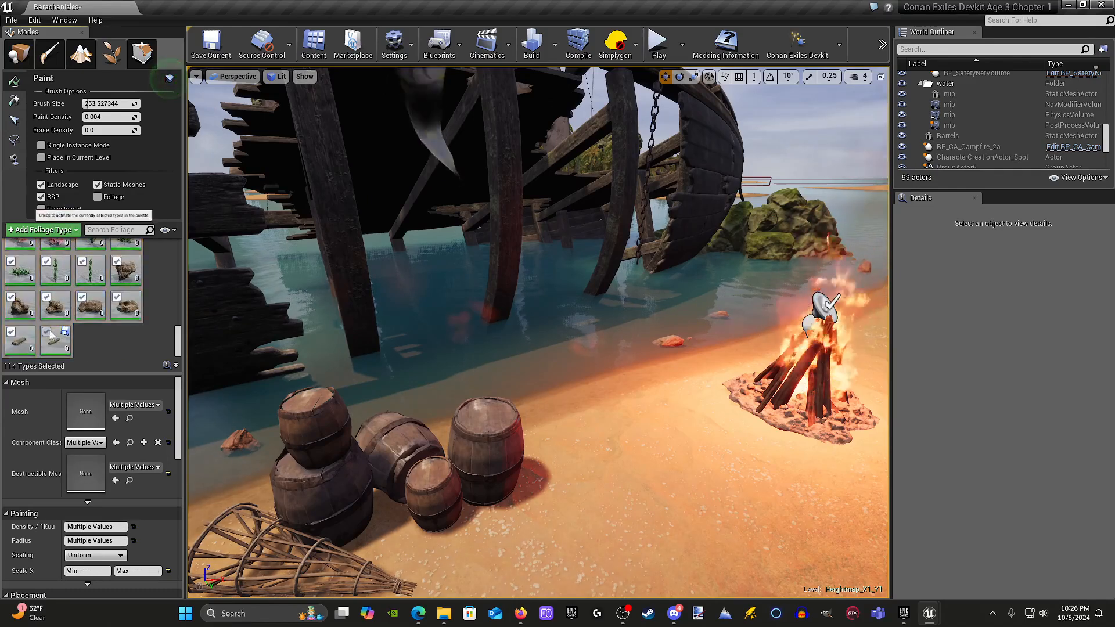
{"action": "left_click", "coordinate": [96, 345]}
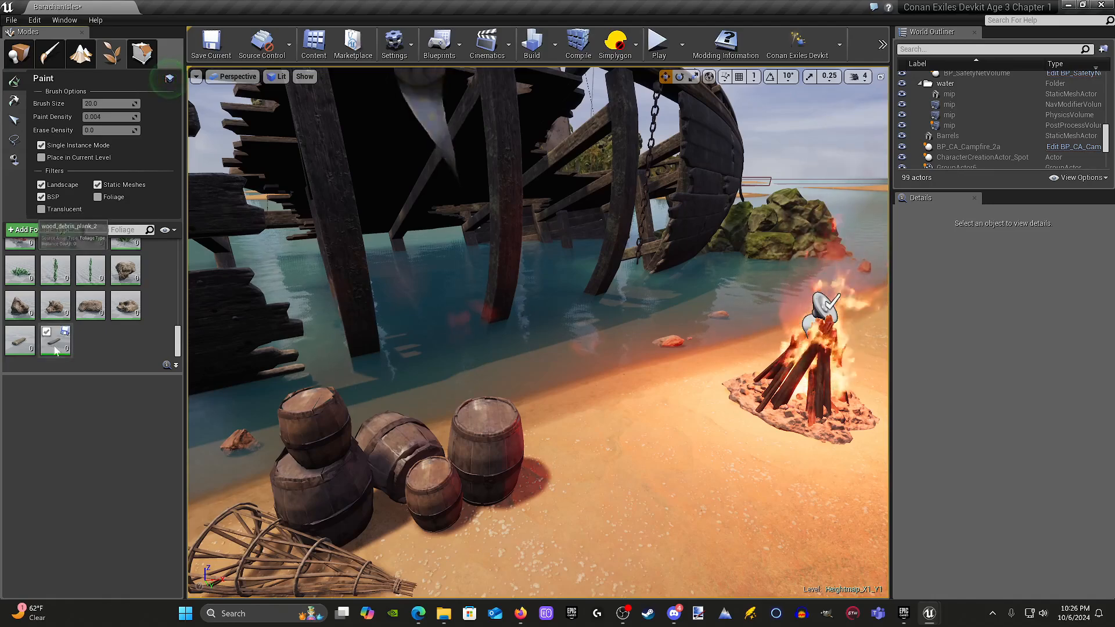
{"action": "left_click", "coordinate": [55, 344]}
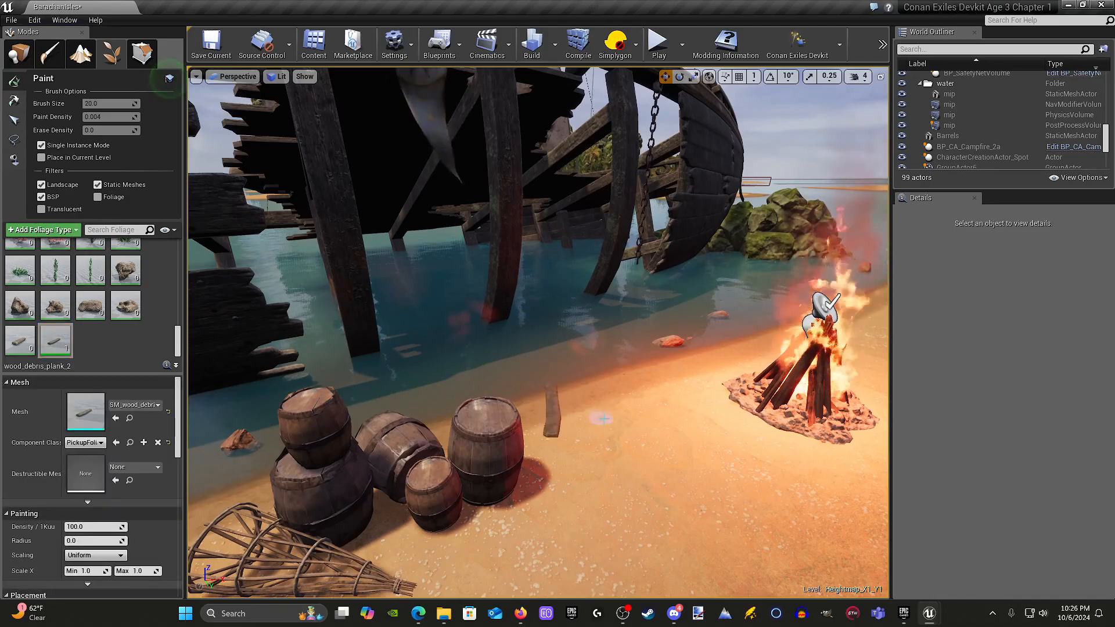
Step: Scatter single wood_debris_plank_2 instances along the beach, in the shallow water, and on the sand around the barrels and fish trap
{"action": "key", "text": "w"}
{"action": "right_click_drag", "start_coordinate": [604, 418], "coordinate": [760, 406]}
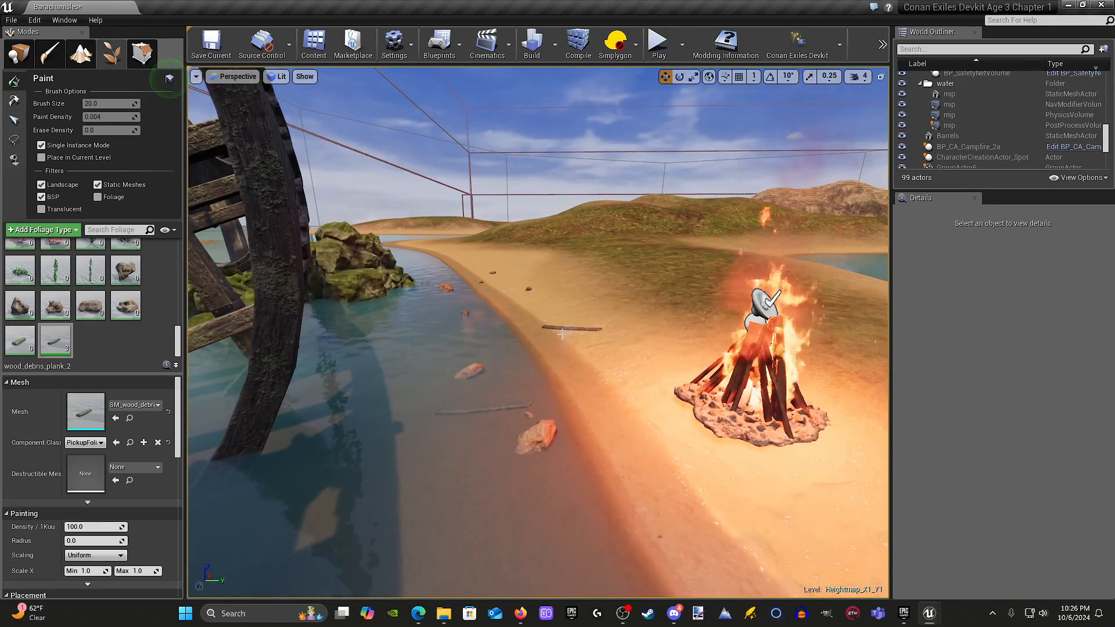
{"action": "right_click_drag", "start_coordinate": [539, 376], "coordinate": [497, 400]}
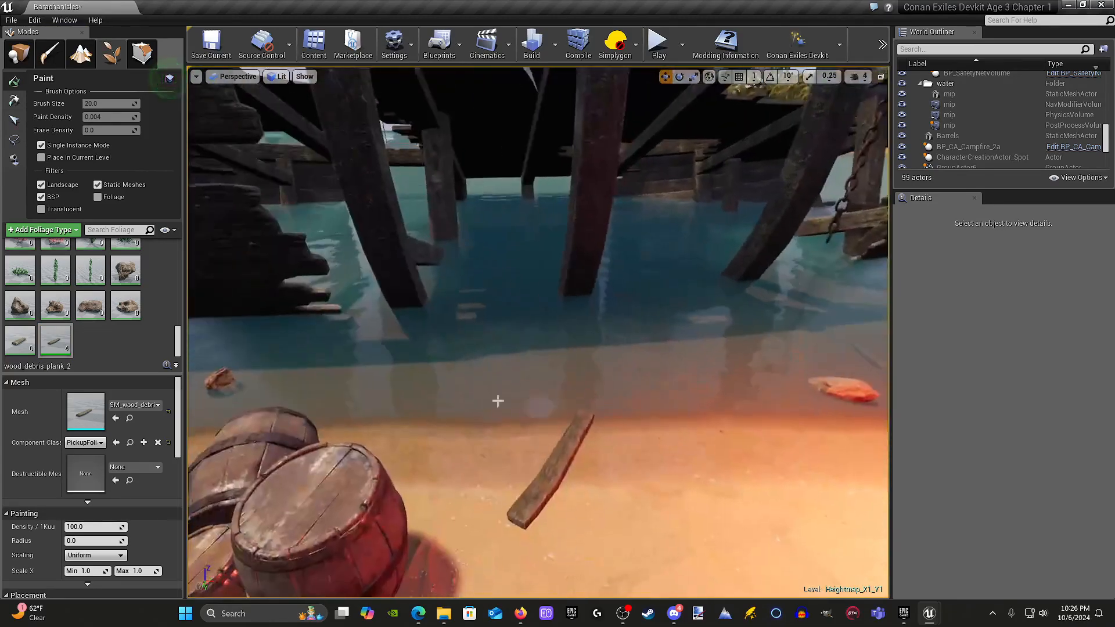
{"action": "left_click", "coordinate": [494, 399]}
{"action": "left_click", "coordinate": [718, 381]}
{"action": "key", "text": "s"}
{"action": "right_click_drag", "start_coordinate": [718, 384], "coordinate": [615, 419]}
{"action": "left_click", "coordinate": [615, 420]}
{"action": "right_click_drag", "start_coordinate": [525, 541], "coordinate": [547, 480]}
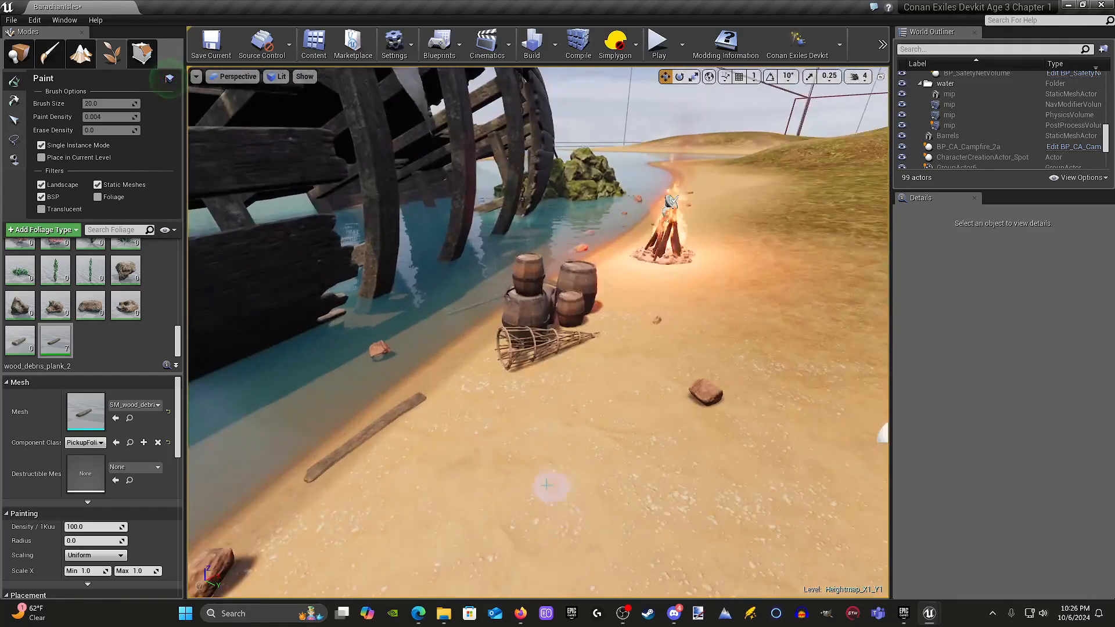
{"action": "left_click", "coordinate": [537, 482]}
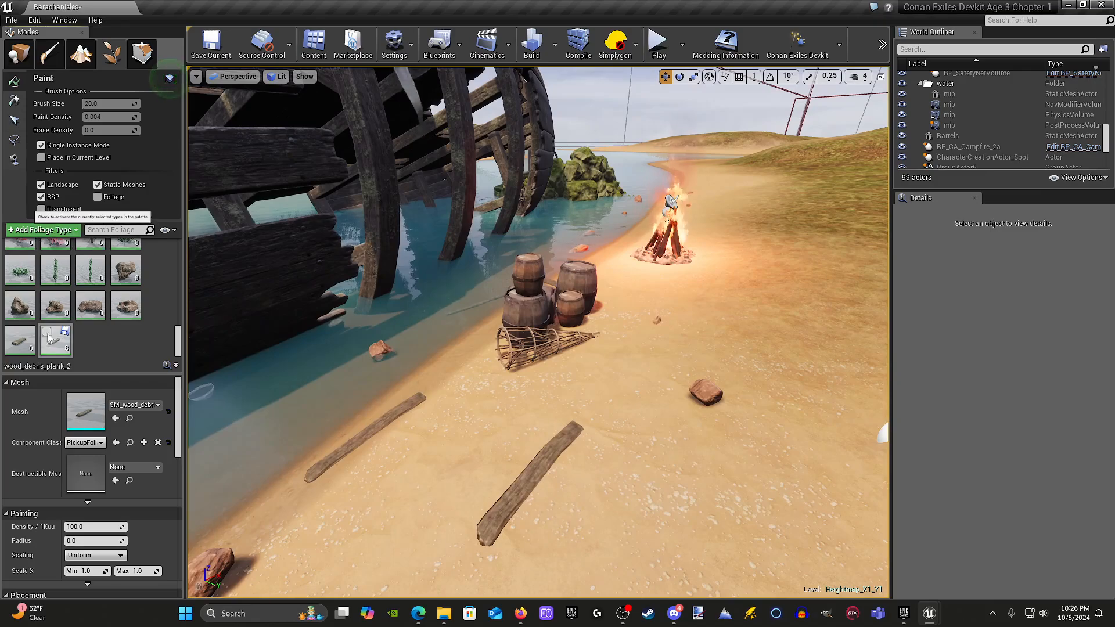
Step: Switch to the other wood debris plank type and place two of its planks on the sand near the campfire
{"action": "left_click", "coordinate": [702, 335]}
{"action": "right_click_drag", "start_coordinate": [702, 335], "coordinate": [610, 308]}
{"action": "key", "text": "w"}
{"action": "left_click", "coordinate": [507, 330]}
{"action": "left_click", "coordinate": [719, 410]}
{"action": "right_click_drag", "start_coordinate": [719, 410], "coordinate": [825, 403]}
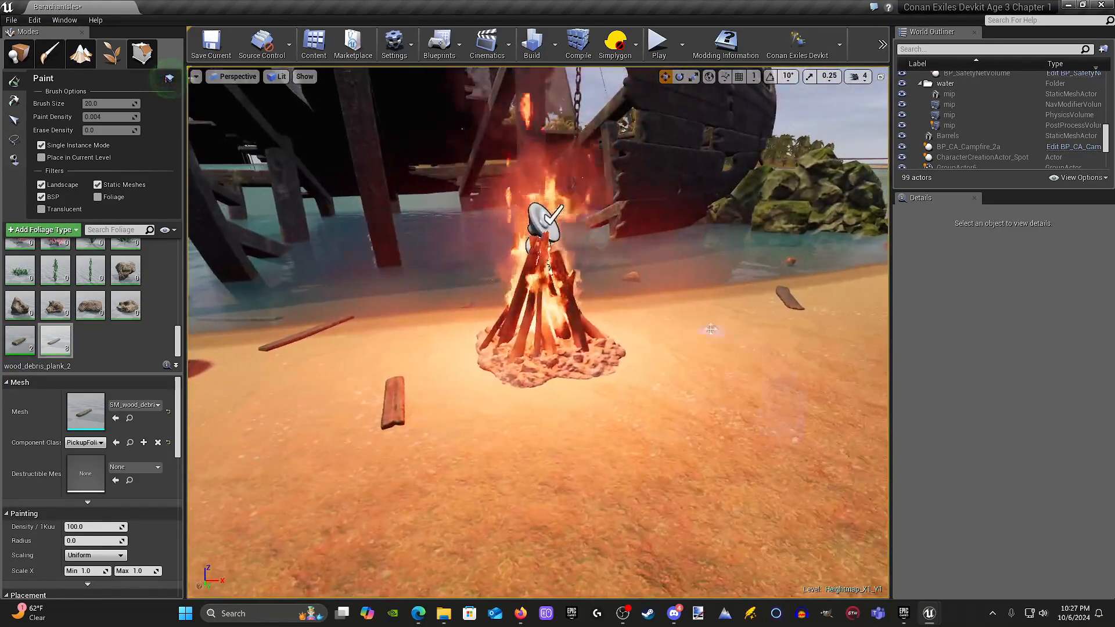
Step: Place two more planks of this type, beside the campfire and on the open sand of the camp
{"action": "left_click", "coordinate": [710, 333]}
{"action": "right_click_drag", "start_coordinate": [710, 333], "coordinate": [539, 339]}
{"action": "key", "text": "s"}
{"action": "key", "text": "w"}
{"action": "right_click_drag", "start_coordinate": [662, 440], "coordinate": [656, 493]}
{"action": "left_click", "coordinate": [648, 361]}
{"action": "key", "text": "w"}
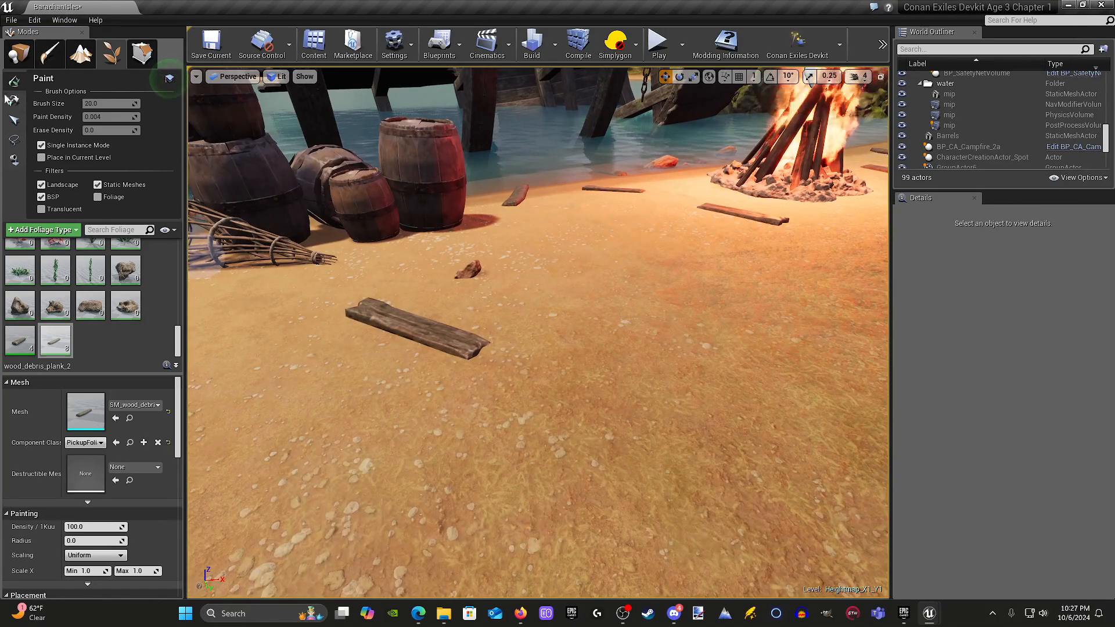
Step: Select the large foreground plank in front of the barrels and rotate it flat on the sand, roughly parallel to the shoreline
{"action": "left_click", "coordinate": [18, 123]}
{"action": "left_click", "coordinate": [441, 340]}
{"action": "key", "text": "e"}
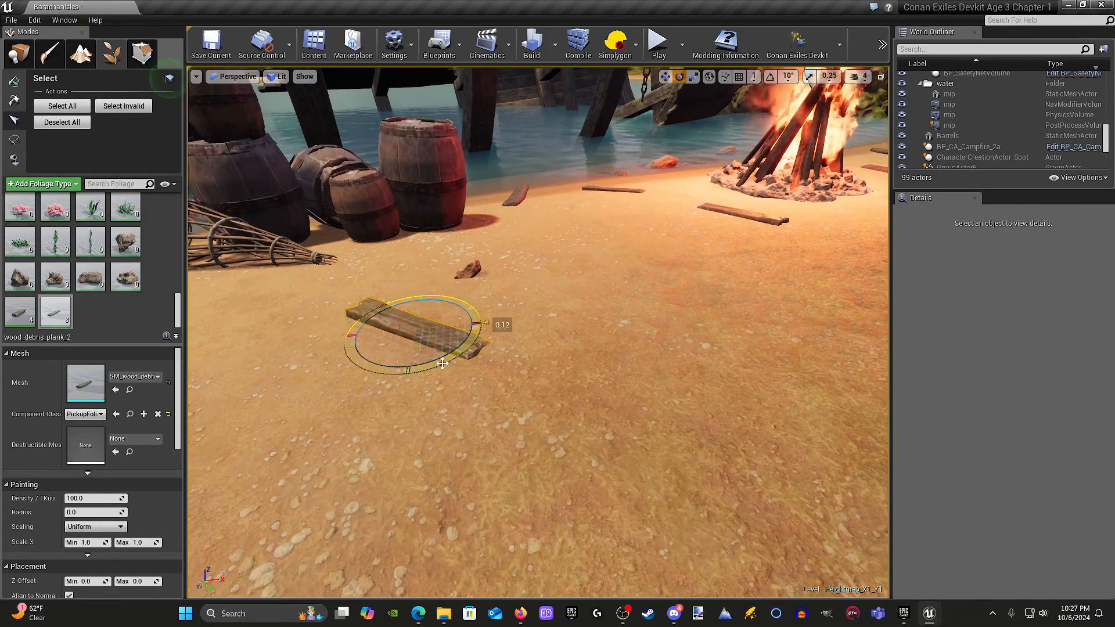
{"action": "left_click_drag", "start_coordinate": [442, 364], "coordinate": [492, 345]}
Step: Rotate the two planks near the campfire and the one beside the barrels to vary their angles on the sand
{"action": "left_click", "coordinate": [642, 199]}
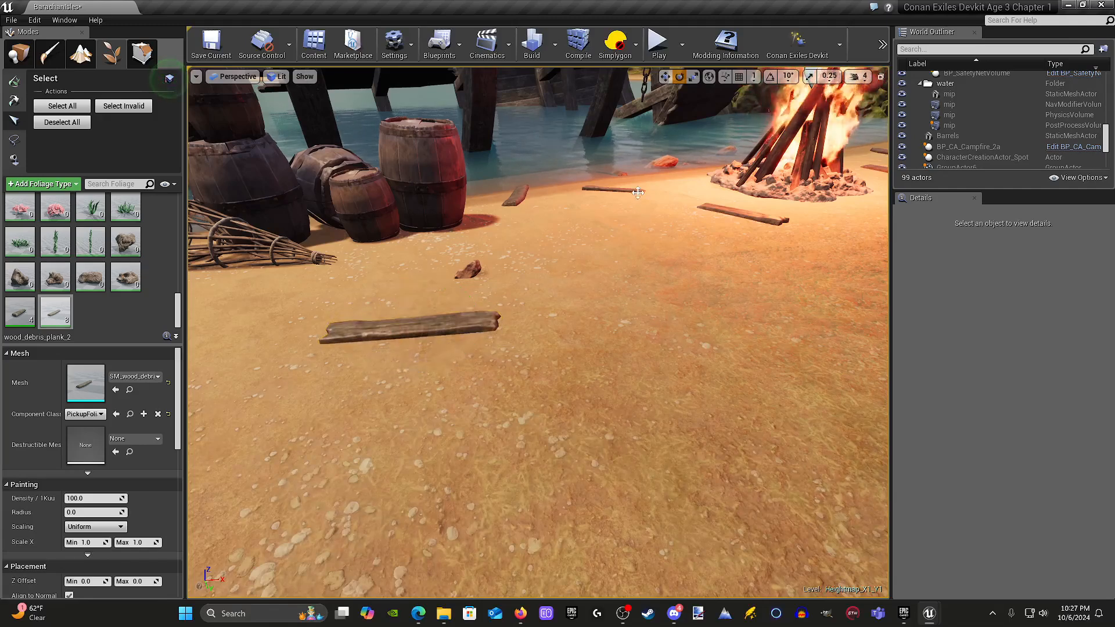
{"action": "left_click_drag", "start_coordinate": [641, 193], "coordinate": [642, 193]}
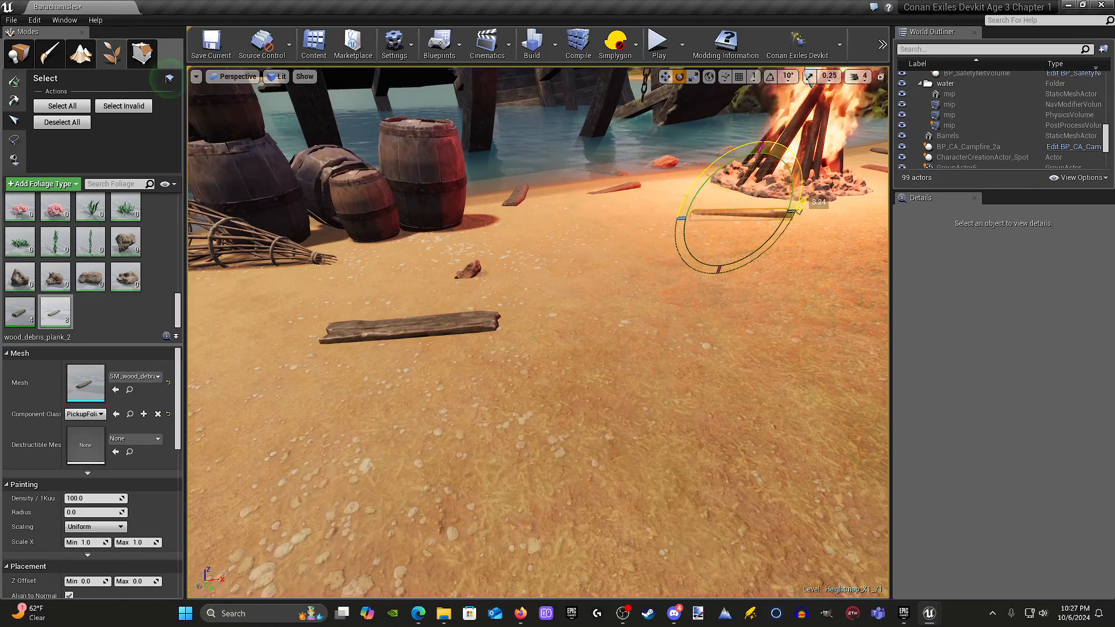
{"action": "left_click_drag", "start_coordinate": [701, 198], "coordinate": [800, 208]}
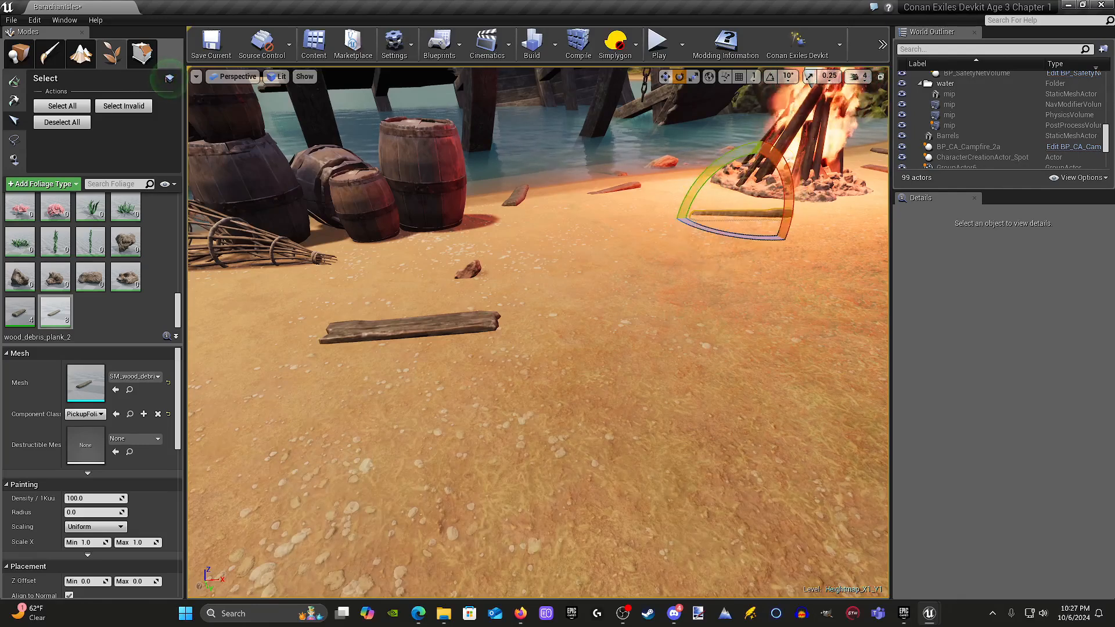
{"action": "left_click", "coordinate": [512, 198]}
{"action": "mouse_move", "coordinate": [491, 215]}
{"action": "left_mouse_down"}
{"action": "mouse_move", "coordinate": [462, 210]}
{"action": "mouse_move", "coordinate": [512, 217]}
{"action": "left_mouse_up"}
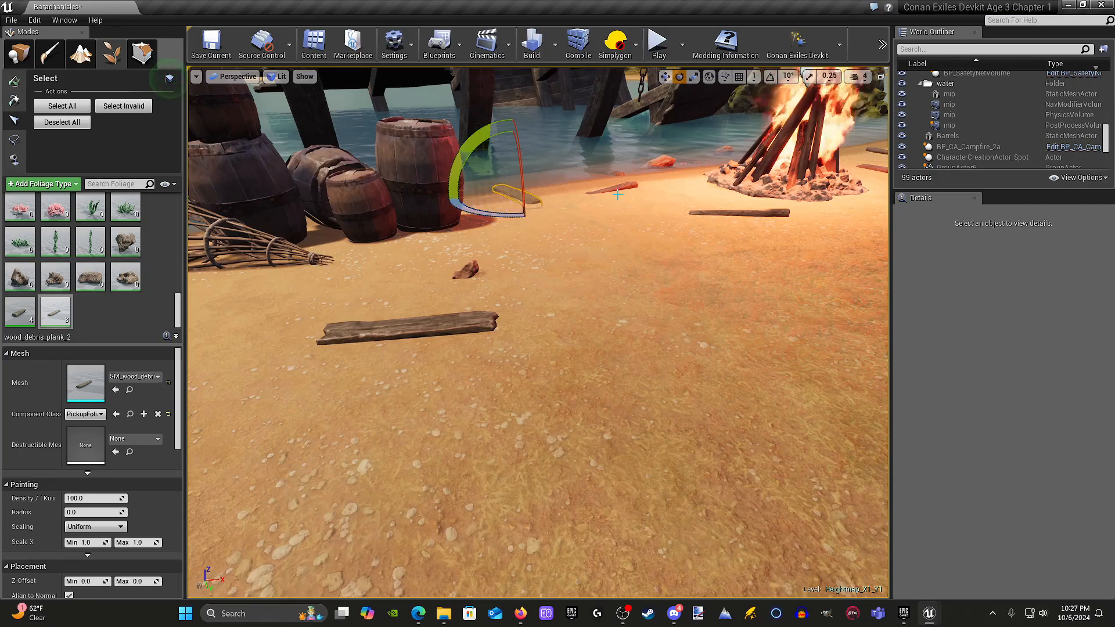
Step: Clear the foliage selection, review the camp from farther back, and save the current level
{"action": "left_click", "coordinate": [168, 77]}
{"action": "left_click", "coordinate": [461, 273]}
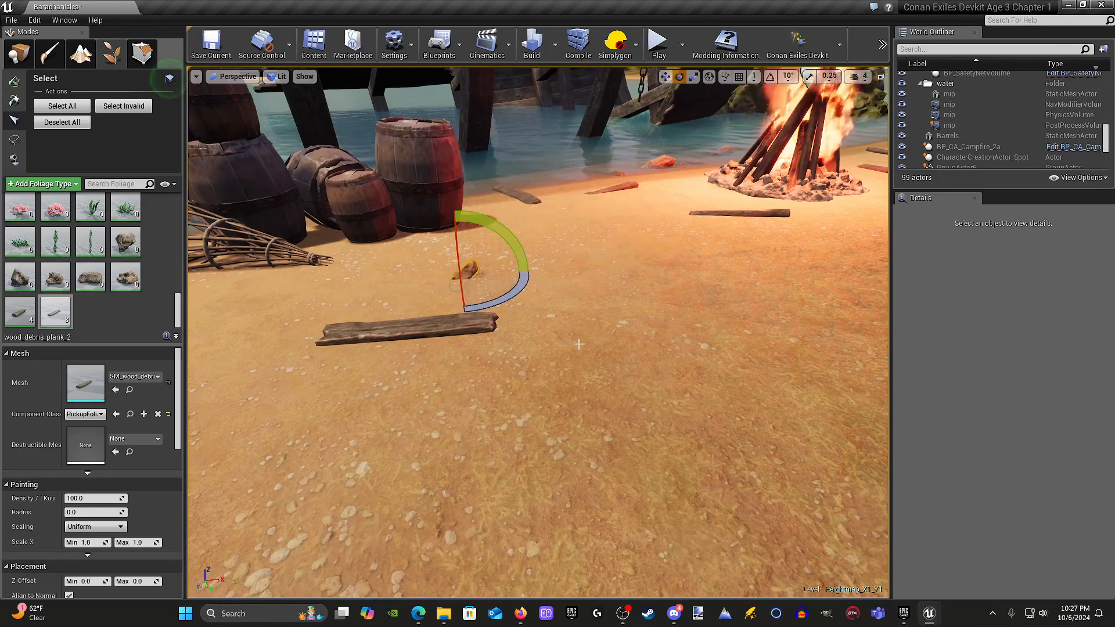
{"action": "left_click", "coordinate": [558, 373]}
{"action": "key", "text": "s"}
{"action": "right_click_drag", "start_coordinate": [558, 373], "coordinate": [551, 297]}
{"action": "key", "text": "d"}
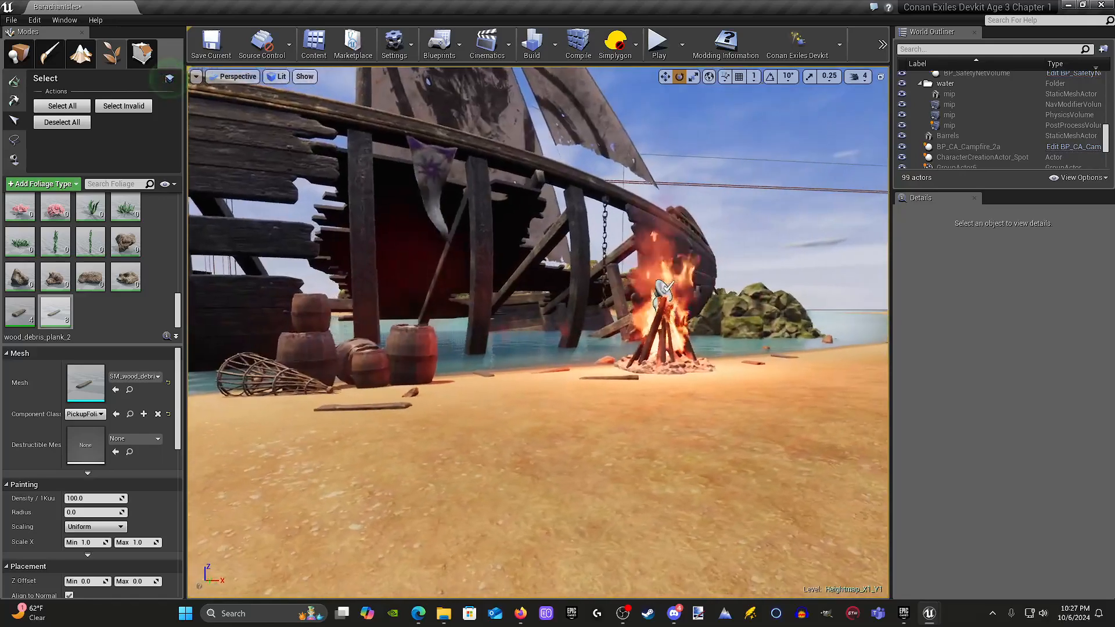
{"action": "left_click", "coordinate": [220, 39]}
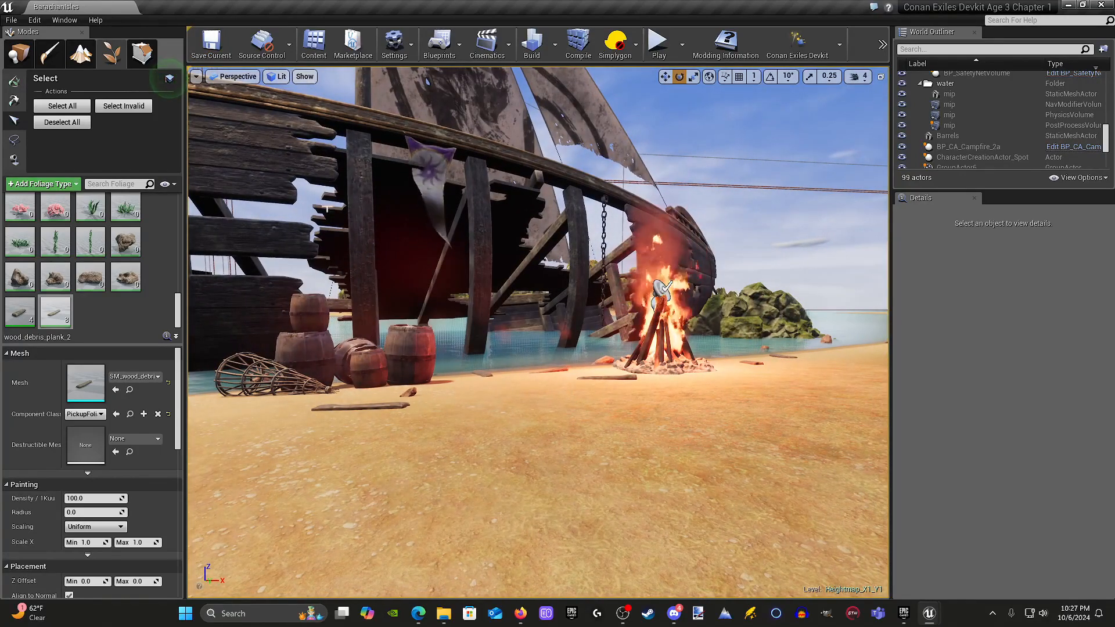
Step: Return to placement mode and search the Content Browser's static meshes for "chest"
{"action": "key", "text": "w"}
{"action": "right_click_drag", "start_coordinate": [354, 286], "coordinate": [343, 189]}
{"action": "key", "text": "s"}
{"action": "key", "text": "w"}
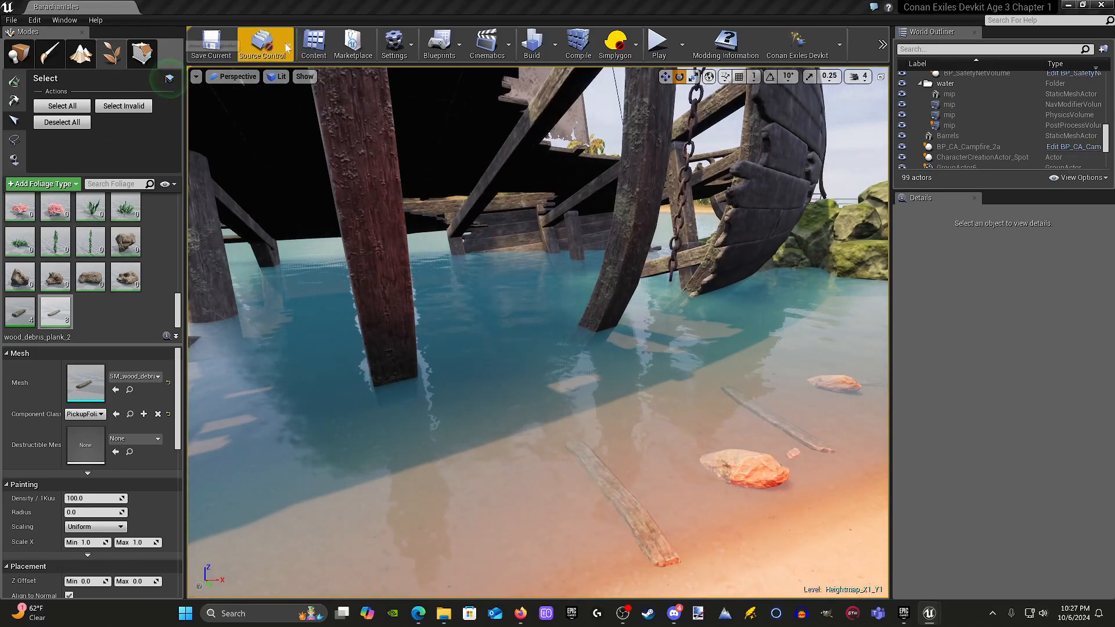
{"action": "left_click", "coordinate": [39, 56]}
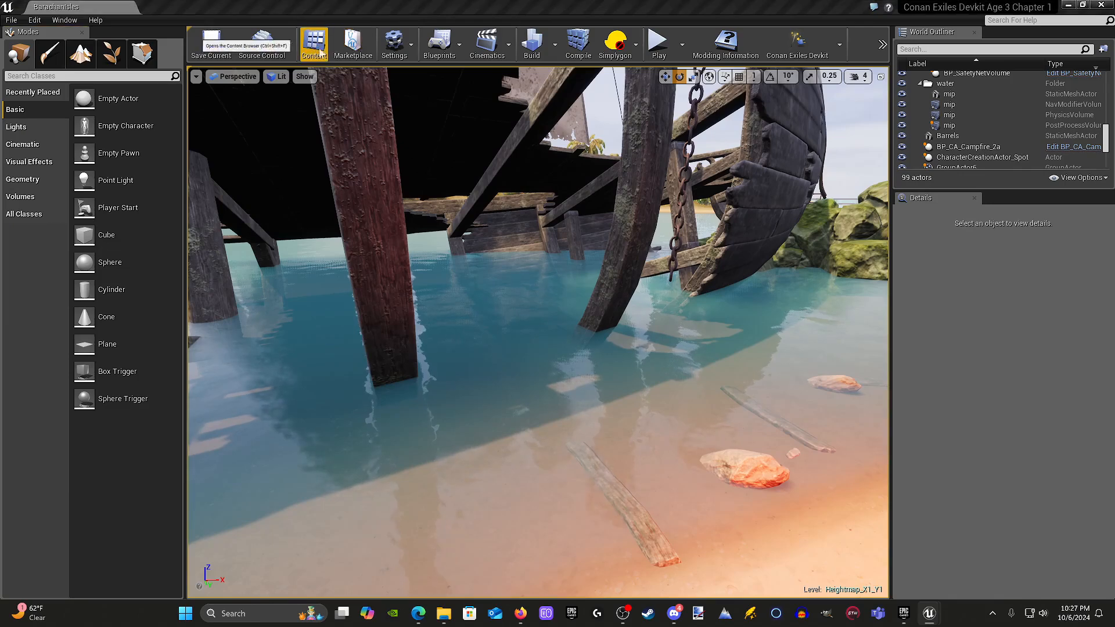
{"action": "left_click_drag", "start_coordinate": [1114, 279], "coordinate": [502, 162]}
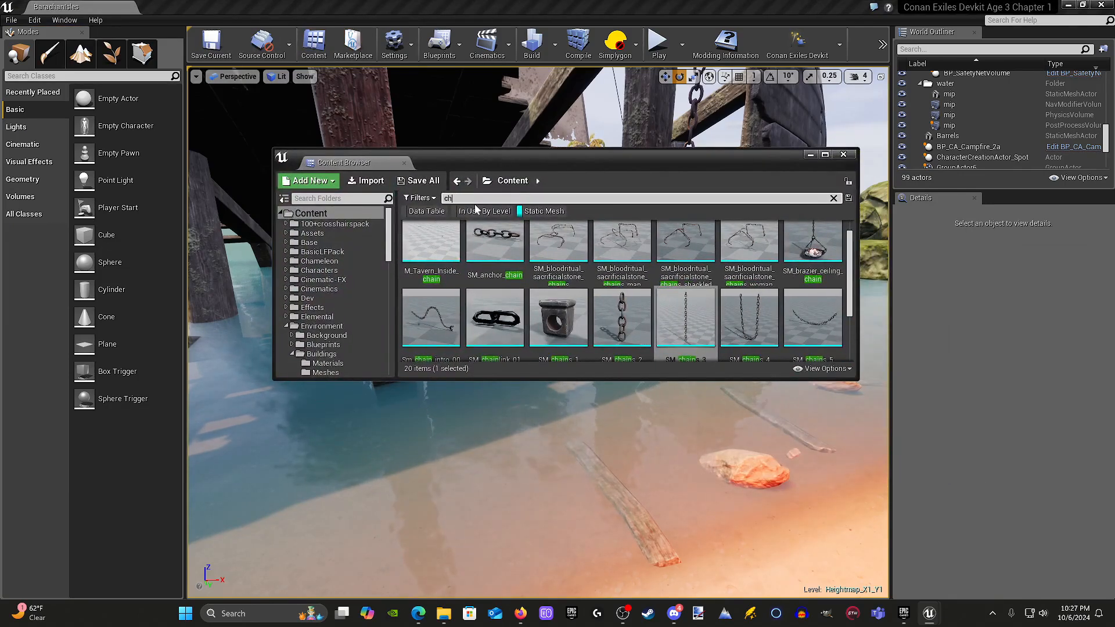
{"action": "type", "text": "est"}
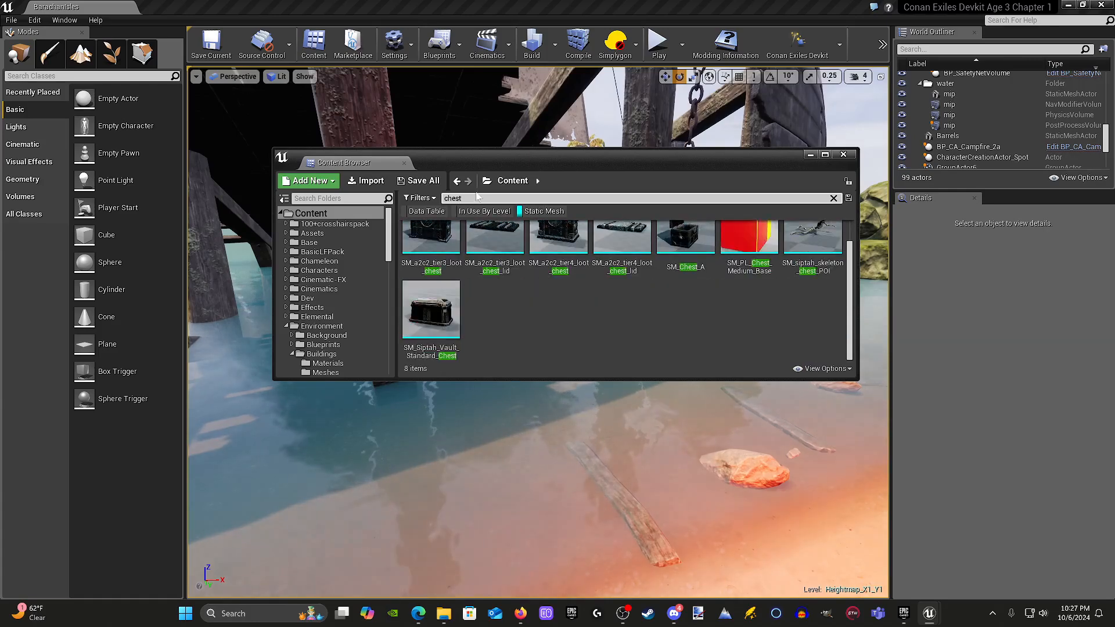
{"action": "scroll", "coordinate": [668, 291], "scroll_direction": "up", "scroll_amount": 1}
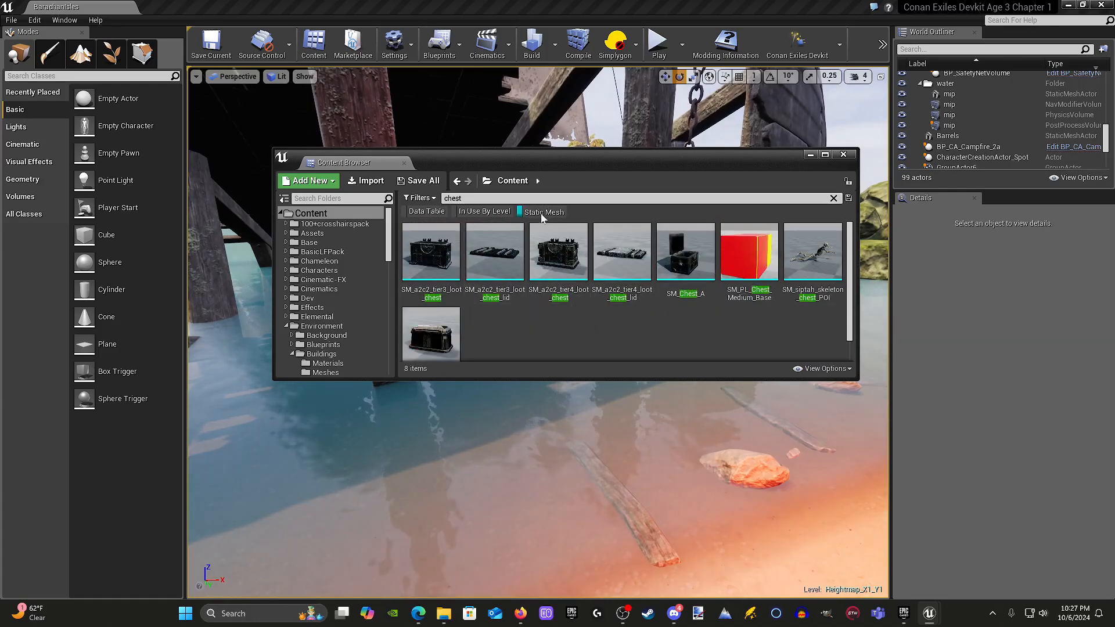
Step: Filter the chest search by Blueprint Class instead of Static Mesh and maximize the Content Browser
{"action": "left_click", "coordinate": [424, 198]}
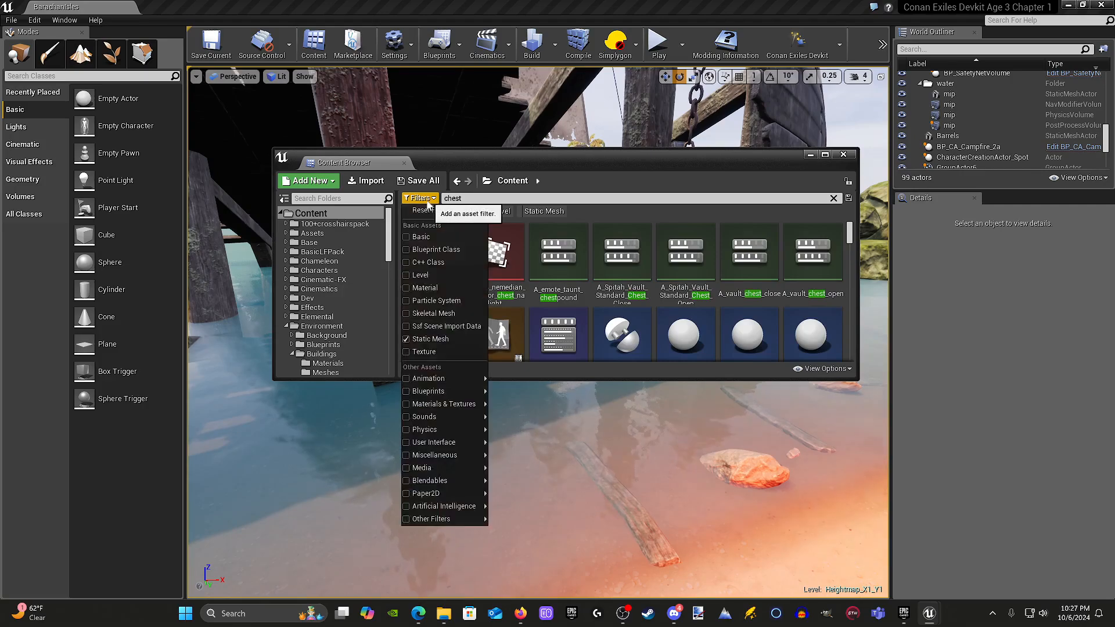
{"action": "left_click", "coordinate": [407, 250]}
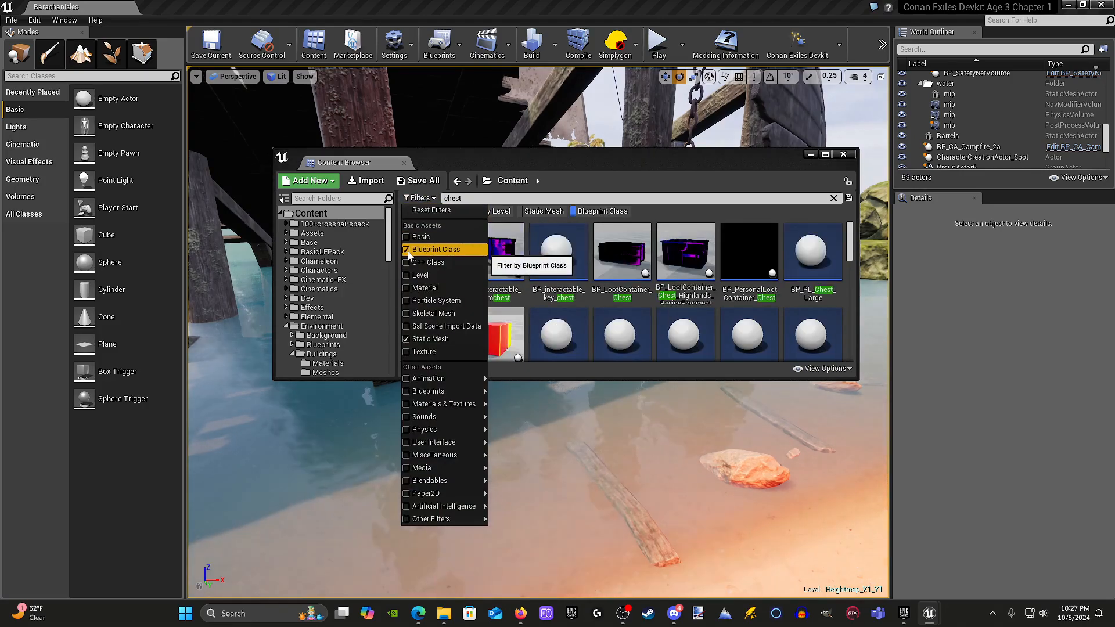
{"action": "left_click", "coordinate": [824, 155]}
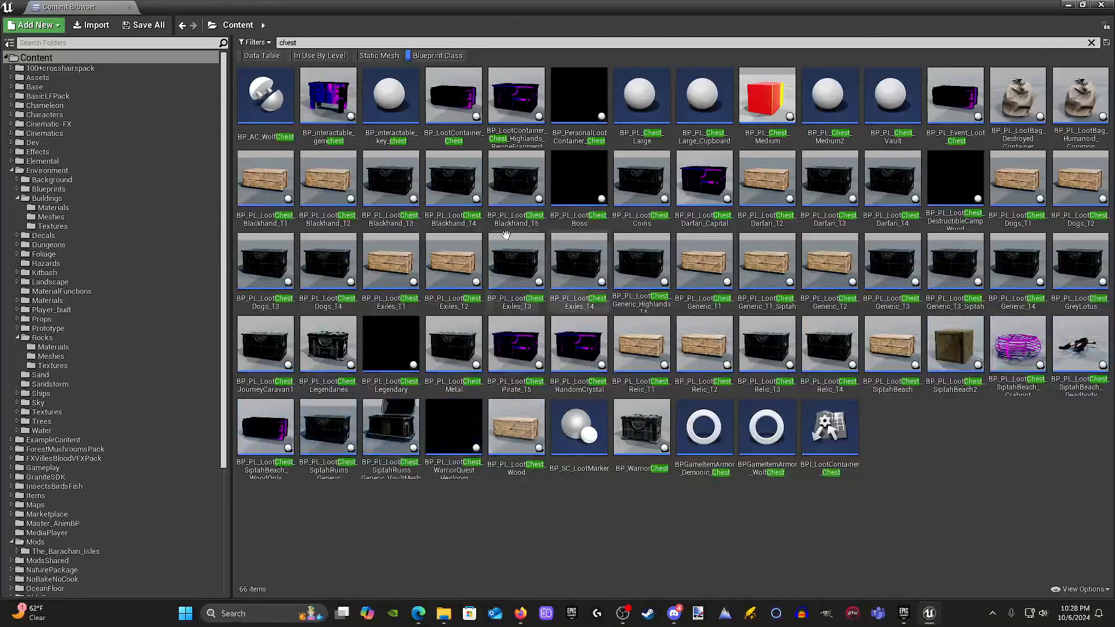
Step: Browse the chest blueprints and place BP_PL_LootChest_Coins in the shallows beneath the wrecked ship
{"action": "left_click_drag", "start_coordinate": [768, 9], "coordinate": [662, 128]}
{"action": "right_click_drag", "start_coordinate": [665, 401], "coordinate": [685, 427]}
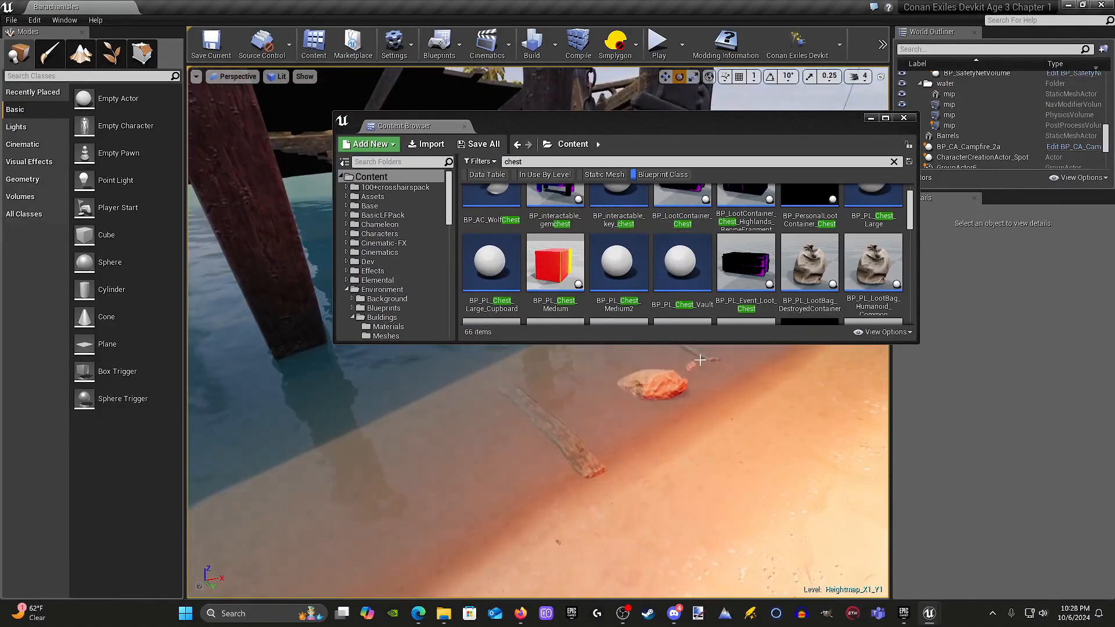
{"action": "scroll", "coordinate": [662, 294], "scroll_direction": "up", "scroll_amount": 2}
{"action": "scroll", "coordinate": [668, 264], "scroll_direction": "down", "scroll_amount": 4}
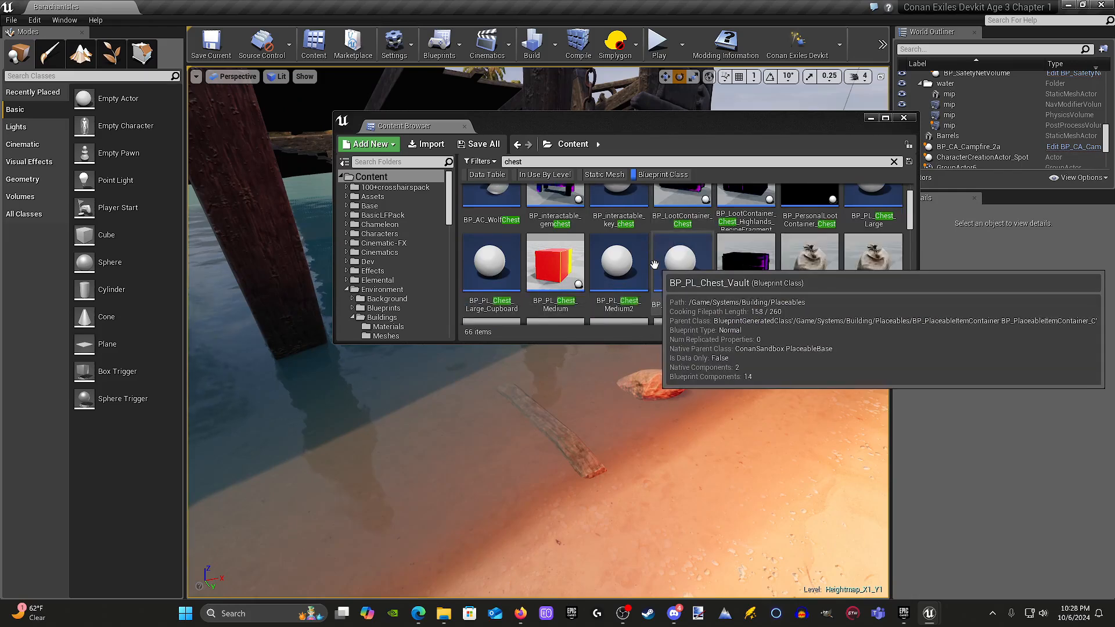
{"action": "scroll", "coordinate": [637, 274], "scroll_direction": "down", "scroll_amount": 2}
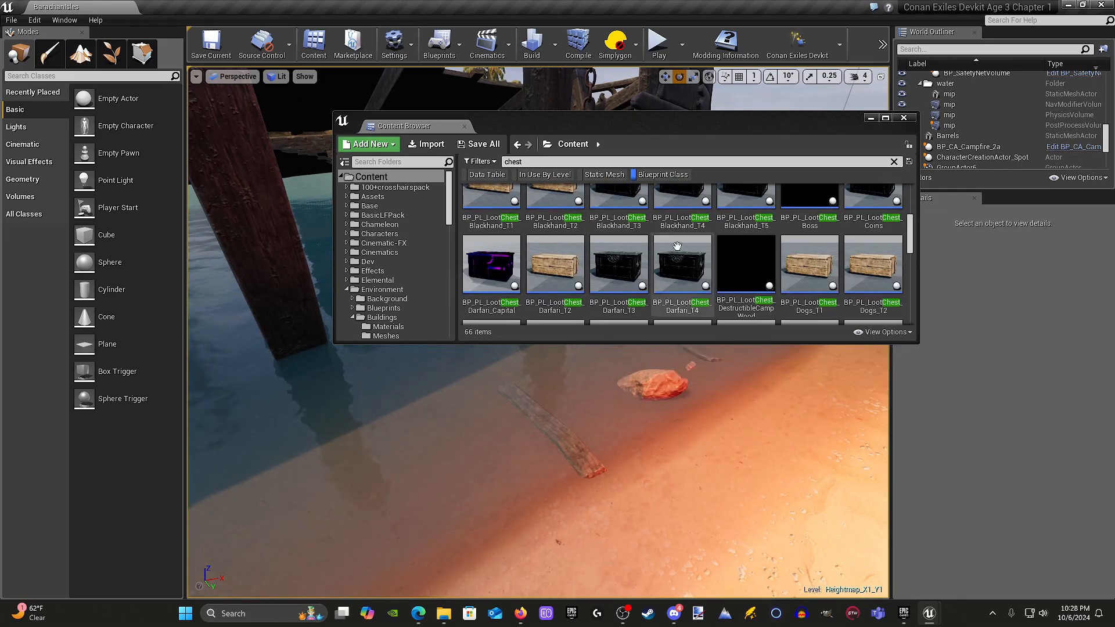
{"action": "scroll", "coordinate": [673, 270], "scroll_direction": "up", "scroll_amount": 2}
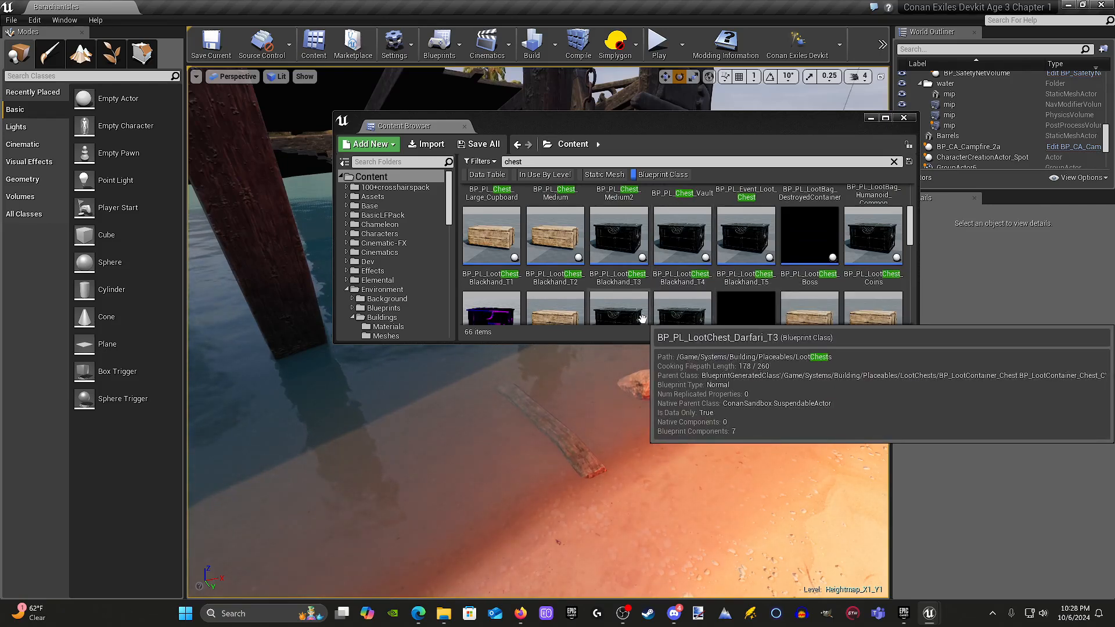
{"action": "left_click_drag", "start_coordinate": [873, 235], "coordinate": [275, 422]}
{"action": "right_click_drag", "start_coordinate": [275, 422], "coordinate": [227, 407]}
{"action": "key", "text": "w"}
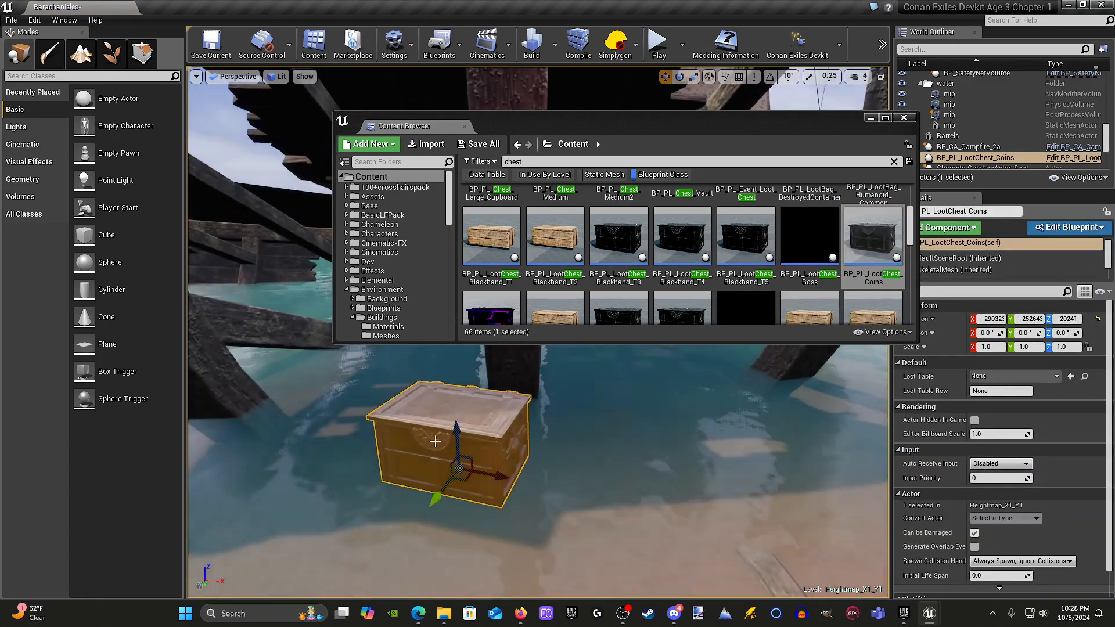
Step: Sink the coins chest partly into the shallows and tilt it about -20.7° on X and 13.17° on Y
{"action": "left_click_drag", "start_coordinate": [456, 433], "coordinate": [528, 530]}
{"action": "key", "text": "e"}
{"action": "left_click", "coordinate": [566, 407]}
{"action": "right_click_drag", "start_coordinate": [566, 406], "coordinate": [566, 407]}
{"action": "left_click", "coordinate": [566, 407]}
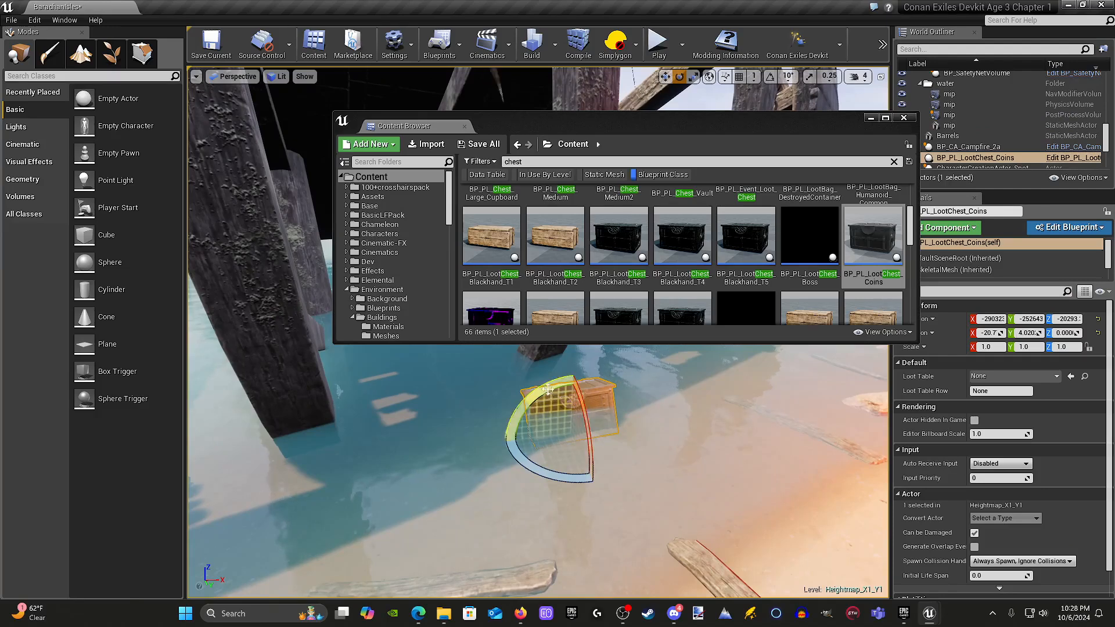
{"action": "left_click_drag", "start_coordinate": [627, 442], "coordinate": [626, 446]}
{"action": "left_click", "coordinate": [626, 446]}
{"action": "right_click_drag", "start_coordinate": [626, 446], "coordinate": [626, 446]}
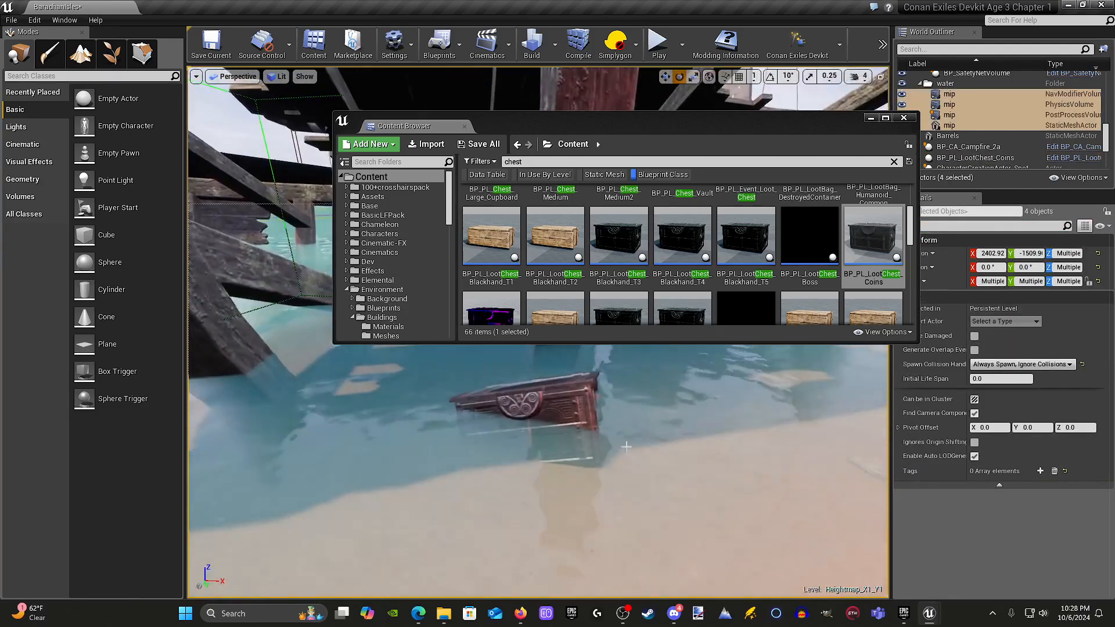
{"action": "left_click", "coordinate": [561, 434]}
{"action": "key", "text": "r"}
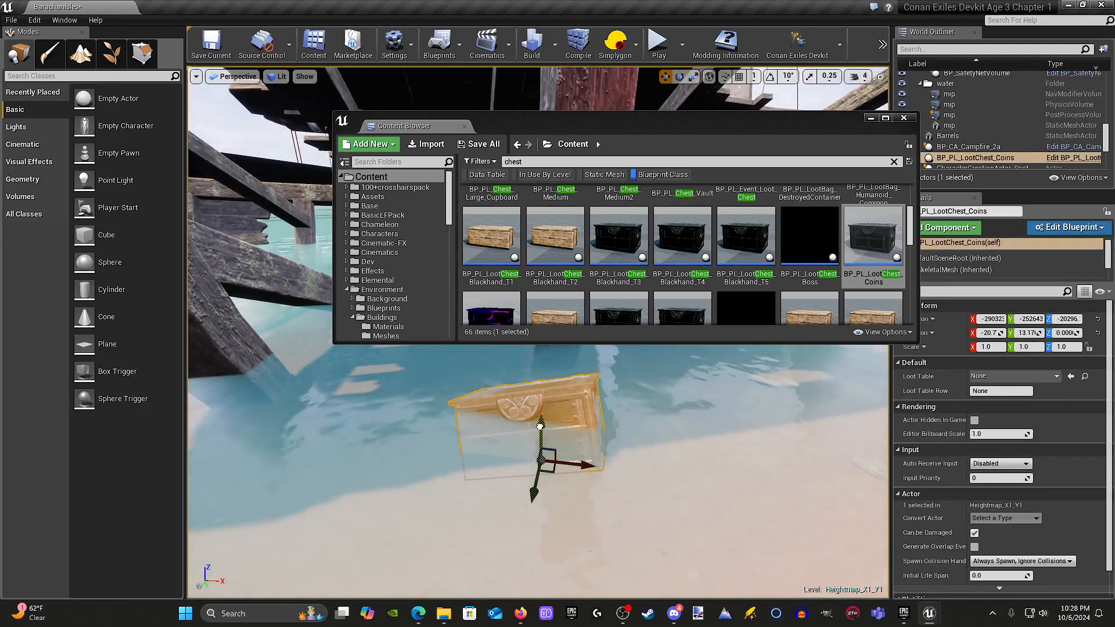
{"action": "left_click", "coordinate": [498, 482]}
{"action": "right_click_drag", "start_coordinate": [497, 482], "coordinate": [486, 496]}
Step: Place the wooden BP_PL_LootChest_Blackhand_T1 chest in the shallow water near the half-submerged planks
{"action": "right_click_drag", "start_coordinate": [399, 474], "coordinate": [398, 473]}
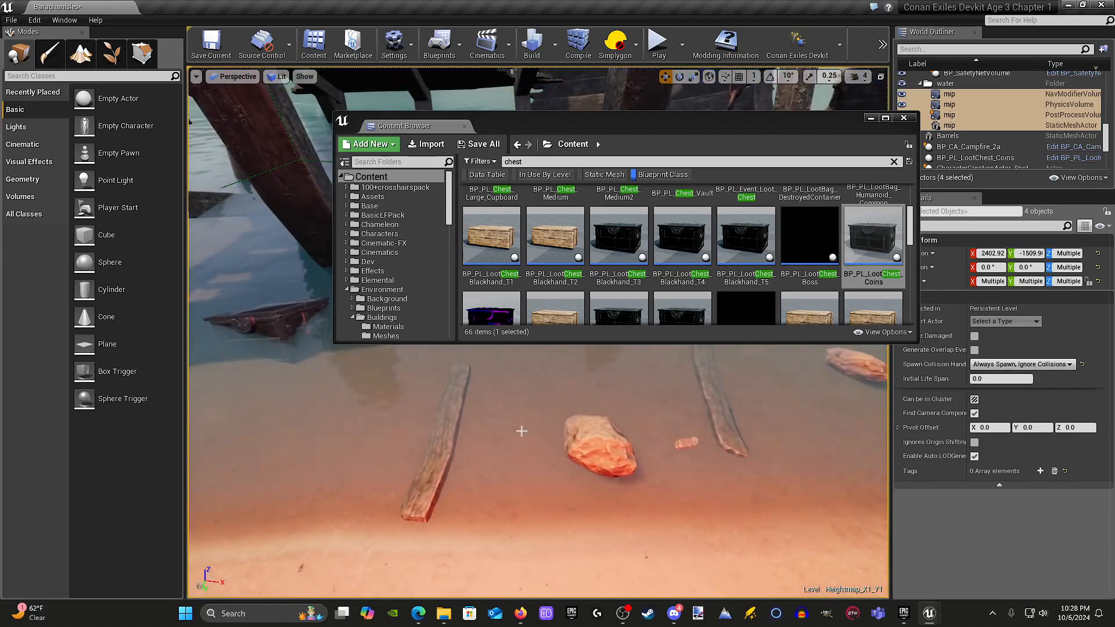
{"action": "right_click_drag", "start_coordinate": [755, 421], "coordinate": [755, 420]}
{"action": "right_click_drag", "start_coordinate": [614, 410], "coordinate": [614, 410]}
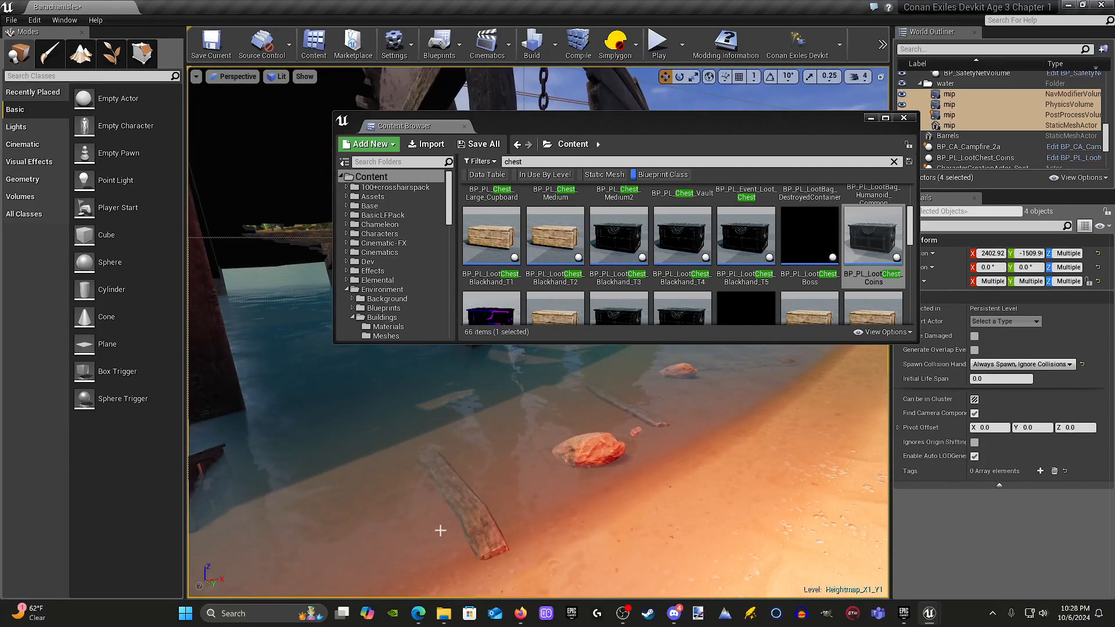
{"action": "right_click_drag", "start_coordinate": [728, 372], "coordinate": [728, 373]}
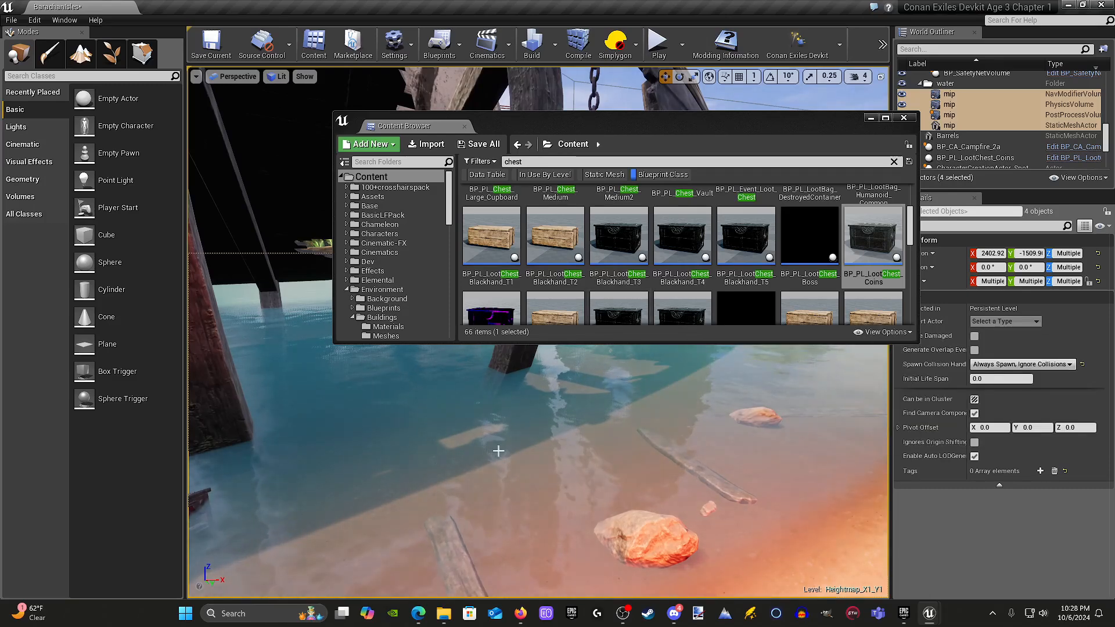
{"action": "right_click_drag", "start_coordinate": [498, 450], "coordinate": [554, 394]}
{"action": "scroll", "coordinate": [673, 281], "scroll_direction": "down", "scroll_amount": 2}
{"action": "scroll", "coordinate": [673, 283], "scroll_direction": "down", "scroll_amount": 1}
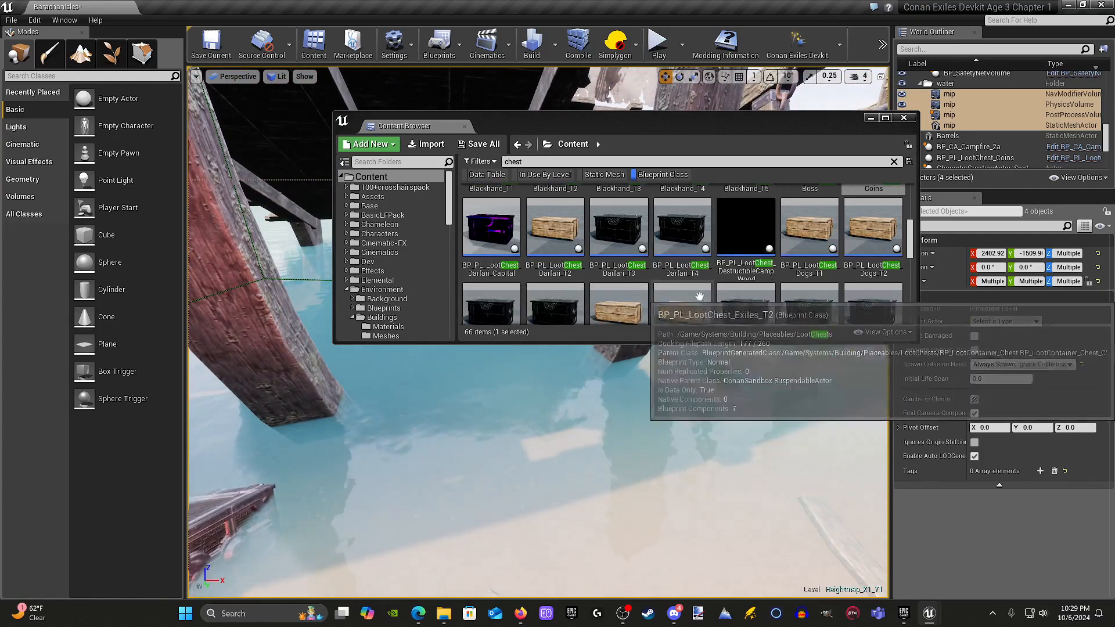
{"action": "scroll", "coordinate": [712, 304], "scroll_direction": "up", "scroll_amount": 2}
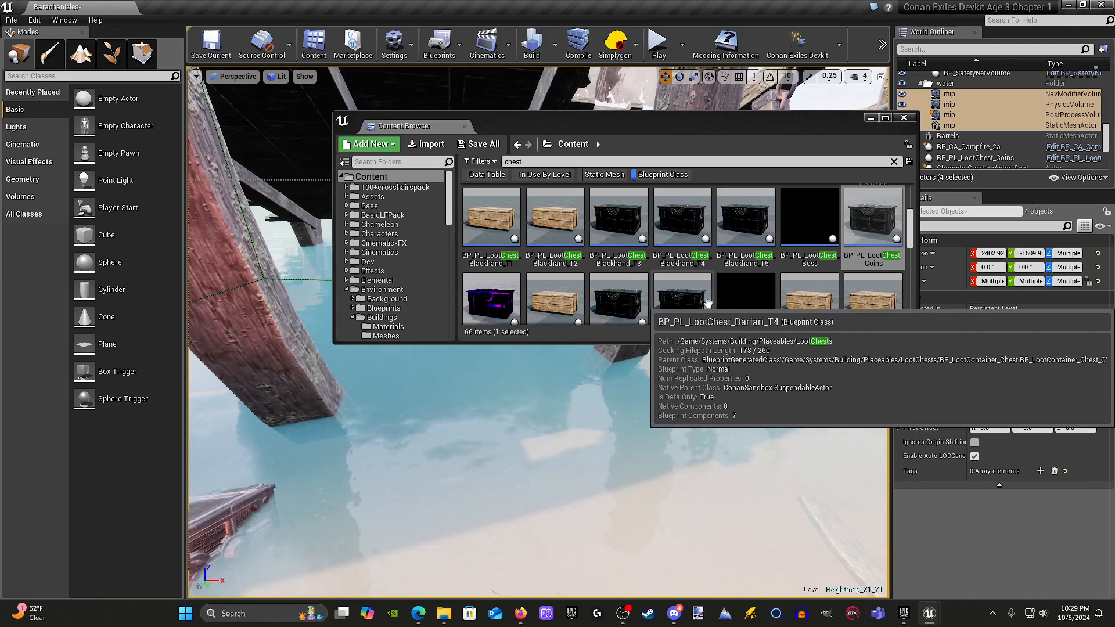
{"action": "scroll", "coordinate": [710, 304], "scroll_direction": "down", "scroll_amount": 1}
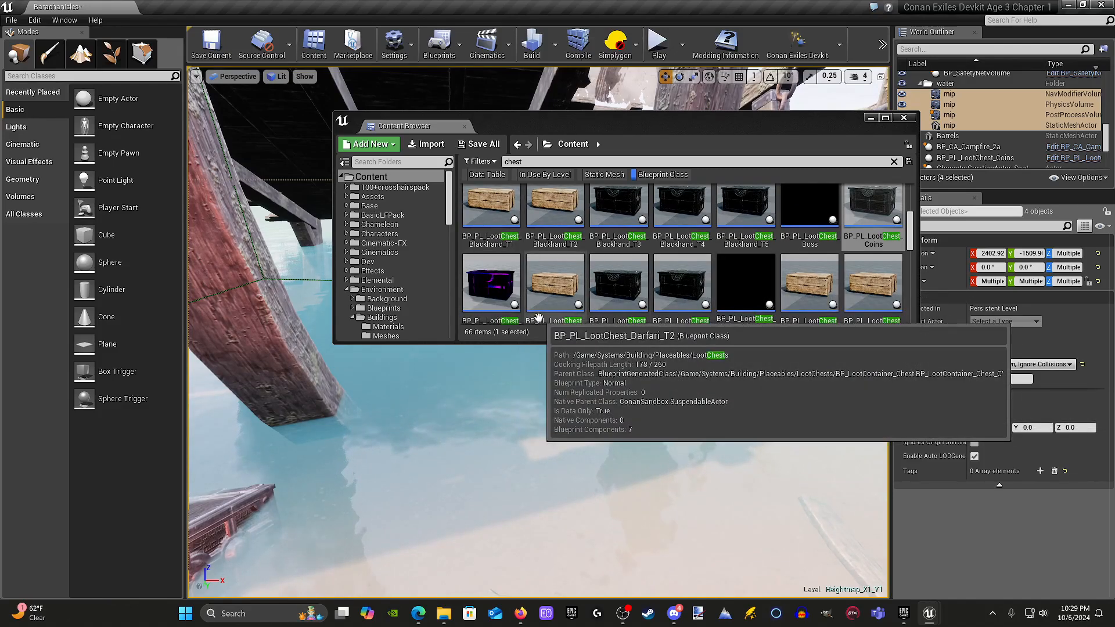
{"action": "left_click_drag", "start_coordinate": [481, 192], "coordinate": [690, 446]}
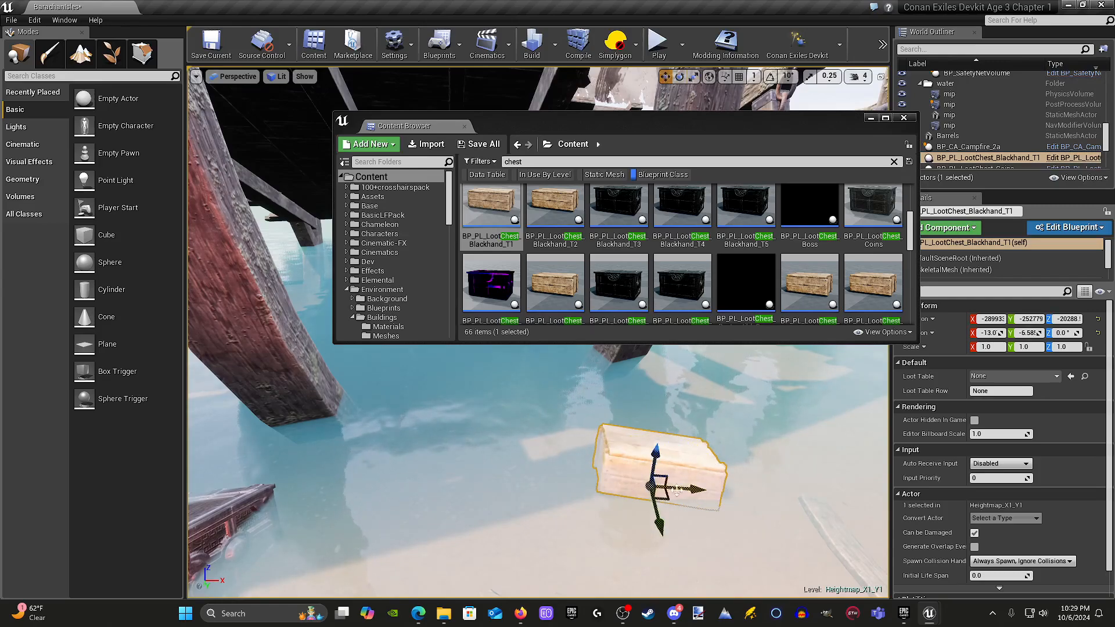
{"action": "left_click", "coordinate": [499, 442]}
{"action": "key", "text": "s"}
{"action": "right_click_drag", "start_coordinate": [499, 441], "coordinate": [557, 429]}
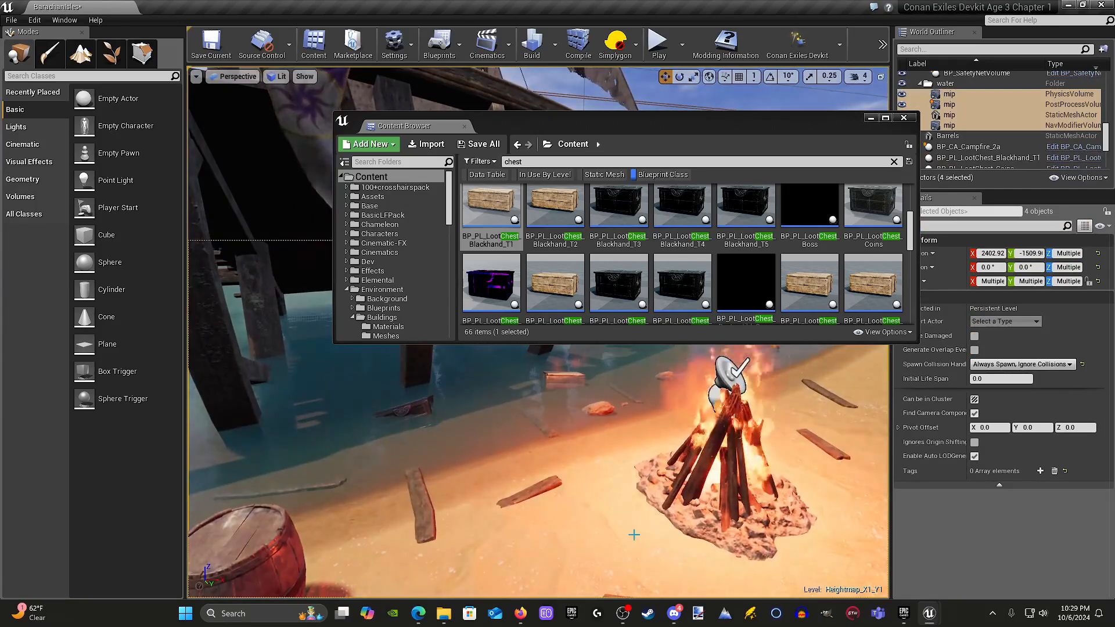
Step: In Foliage mode, select the half-submerged plank in front of the wooden chest and rotate it to a different angle
{"action": "left_click", "coordinate": [871, 119]}
{"action": "left_click", "coordinate": [116, 58]}
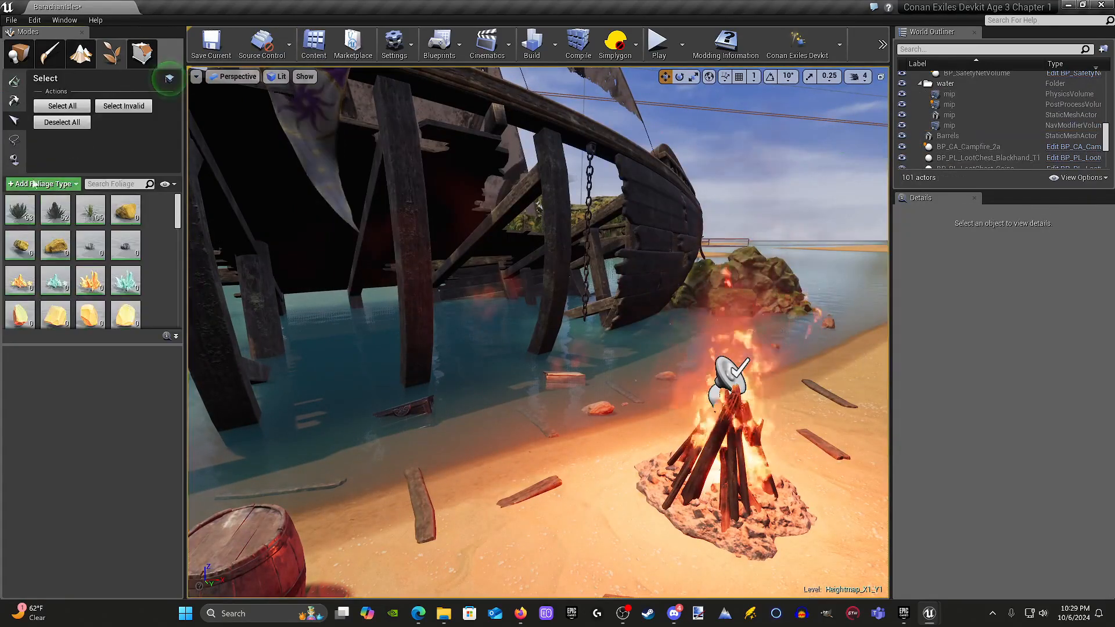
{"action": "mouse_move", "coordinate": [464, 290]}
{"action": "right_mouse_down"}
{"action": "mouse_move", "coordinate": [406, 291]}
{"action": "mouse_move", "coordinate": [464, 348]}
{"action": "mouse_move", "coordinate": [459, 290]}
{"action": "right_mouse_up"}
{"action": "key", "text": "w"}
{"action": "mouse_move", "coordinate": [587, 360]}
{"action": "right_mouse_down"}
{"action": "mouse_move", "coordinate": [580, 377]}
{"action": "mouse_move", "coordinate": [587, 348]}
{"action": "right_mouse_up"}
{"action": "key", "text": "s"}
{"action": "key", "text": "w"}
{"action": "left_click", "coordinate": [441, 413]}
{"action": "key", "text": "s"}
{"action": "right_click_drag", "start_coordinate": [440, 413], "coordinate": [435, 488]}
{"action": "key", "text": "e"}
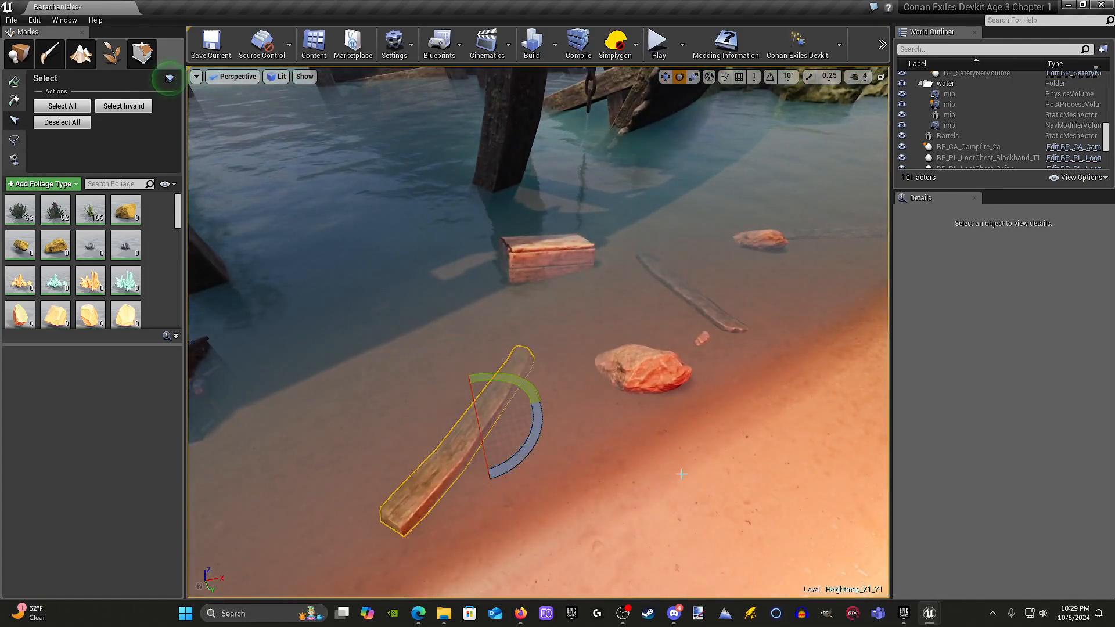
Step: Review the arrangement of the beach camp, chests and planks from farther back
{"action": "key", "text": "s"}
{"action": "right_click_drag", "start_coordinate": [691, 341], "coordinate": [687, 312]}
{"action": "key", "text": "d"}
{"action": "key", "text": "s"}
{"action": "key", "text": "s"}
{"action": "key", "text": "a"}
{"action": "key", "text": "s"}
{"action": "key", "text": "d"}
{"action": "key", "text": "w"}
{"action": "key", "text": "a"}
{"action": "key", "text": "w"}
{"action": "key", "text": "s"}
Step: Return to placement mode, search the Content Browser for "ship" filtered to Static Mesh only, and enlarge its window
{"action": "left_click", "coordinate": [18, 52]}
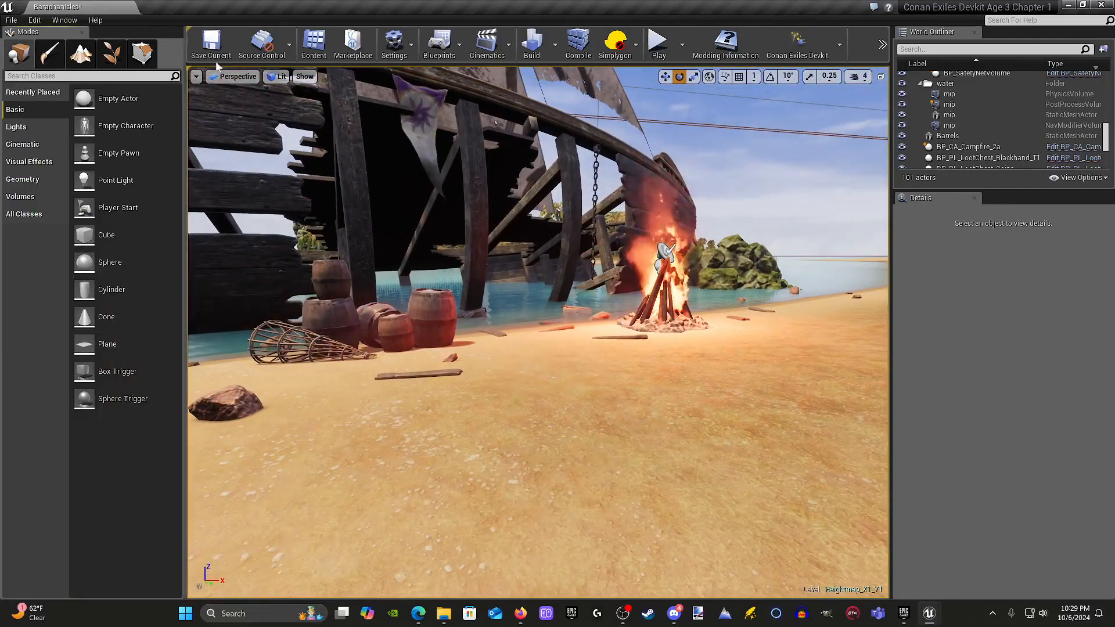
{"action": "left_click", "coordinate": [313, 43]}
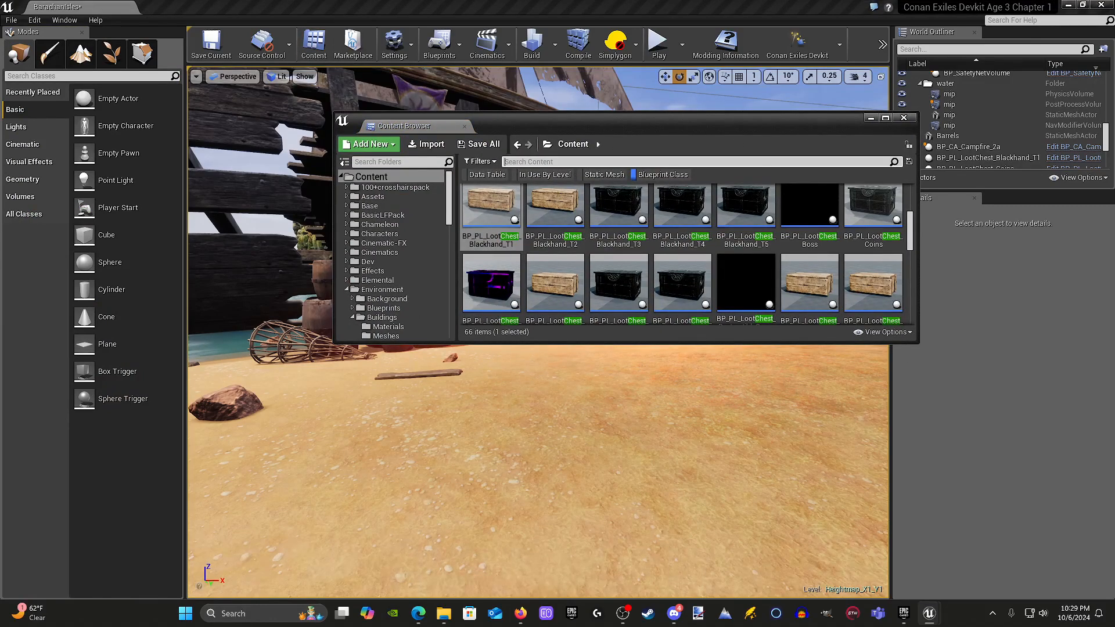
{"action": "type", "text": "ship"}
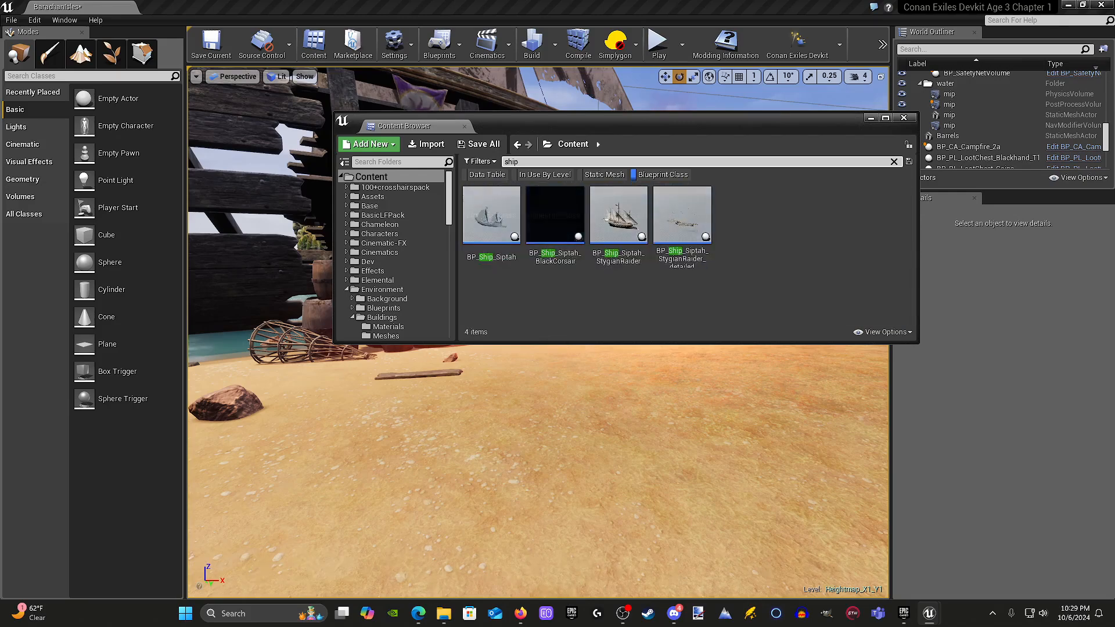
{"action": "left_click", "coordinate": [663, 175]}
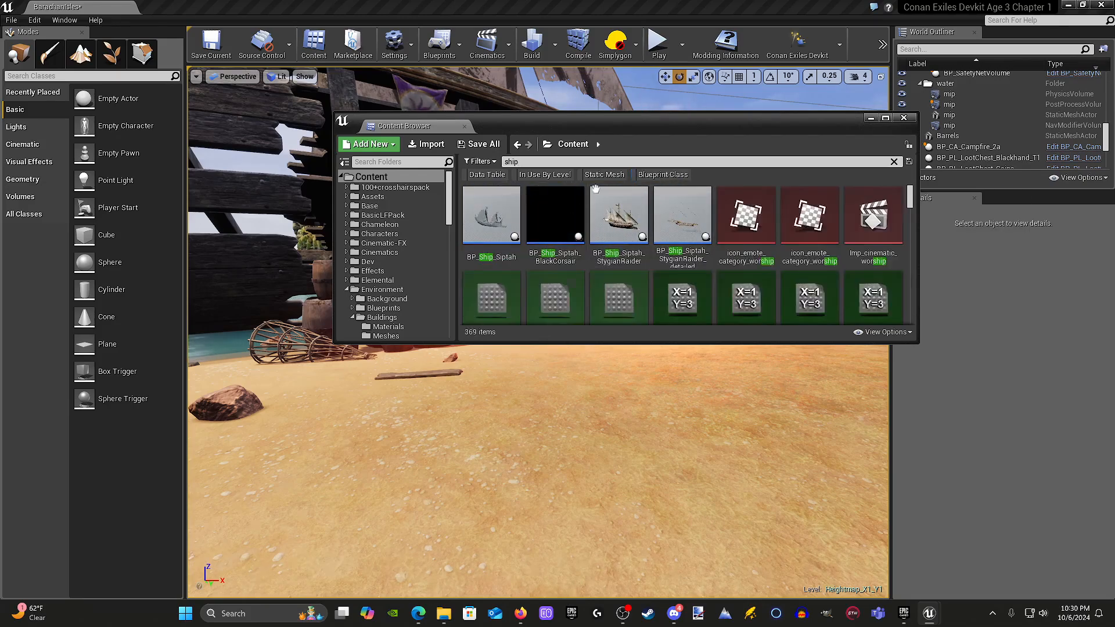
{"action": "left_click", "coordinate": [604, 175]}
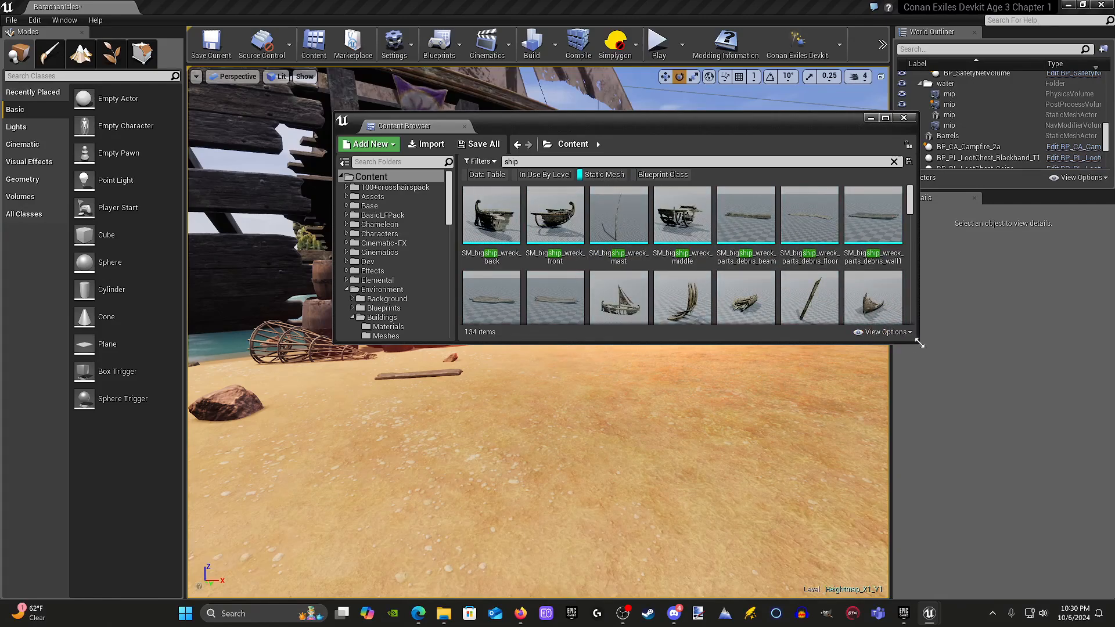
{"action": "left_click_drag", "start_coordinate": [919, 343], "coordinate": [986, 387]}
Step: Place the SM_bigship_wreck_parts_debris_wall3 mesh on the sand by the campfire
{"action": "key", "text": "w"}
{"action": "mouse_move", "coordinate": [603, 534]}
{"action": "right_mouse_down"}
{"action": "mouse_move", "coordinate": [581, 523]}
{"action": "mouse_move", "coordinate": [615, 525]}
{"action": "mouse_move", "coordinate": [598, 526]}
{"action": "right_mouse_up"}
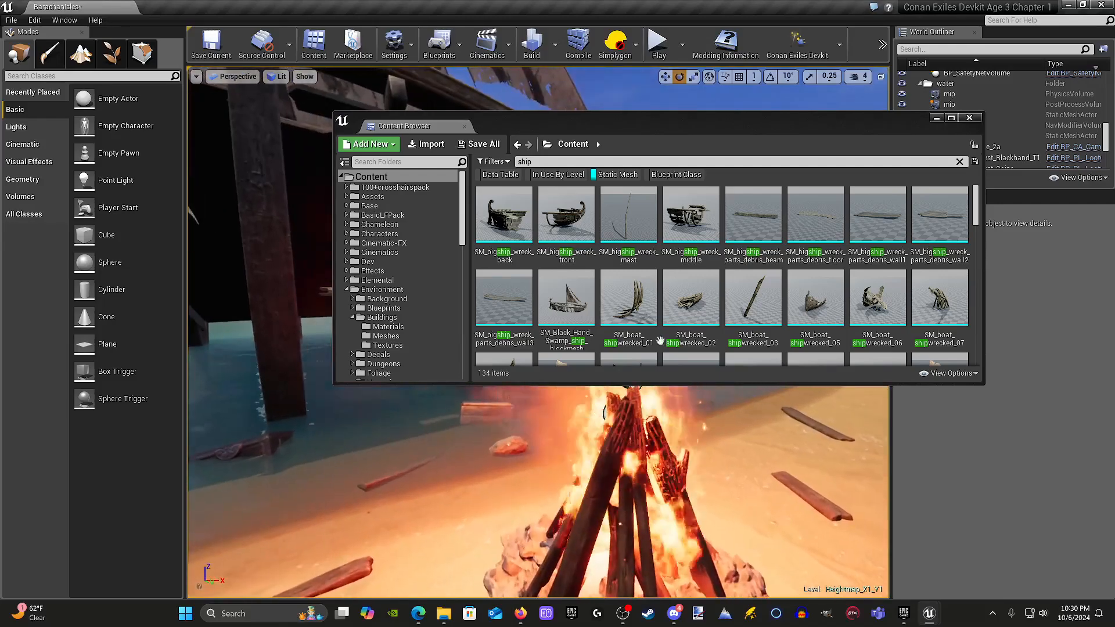
{"action": "right_click_drag", "start_coordinate": [362, 492], "coordinate": [366, 522]}
{"action": "key", "text": "s"}
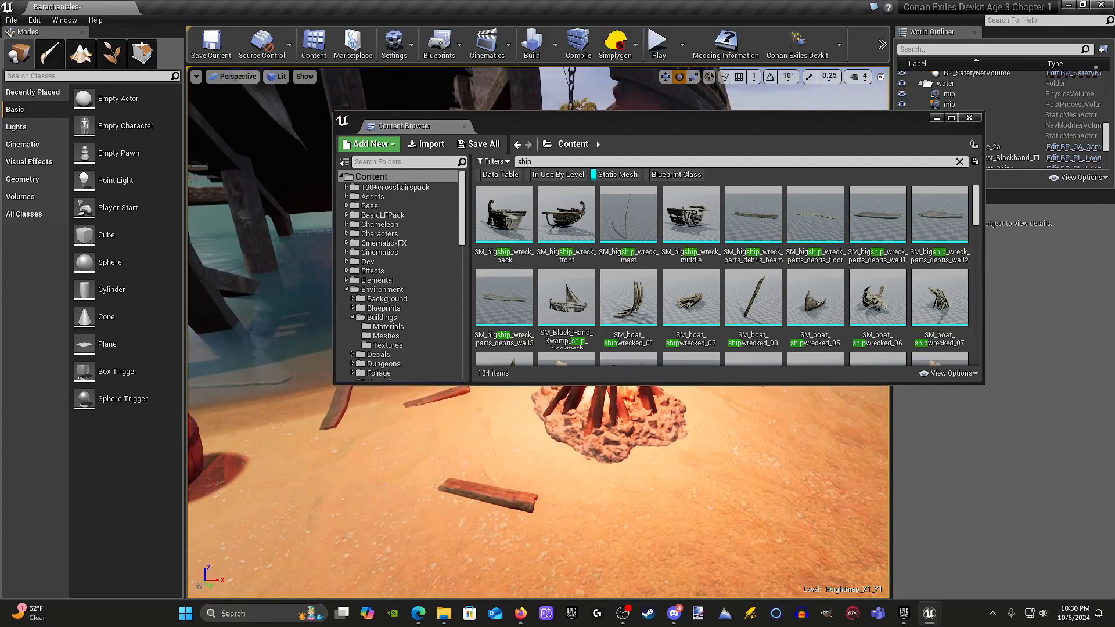
{"action": "left_click_drag", "start_coordinate": [504, 297], "coordinate": [467, 402]}
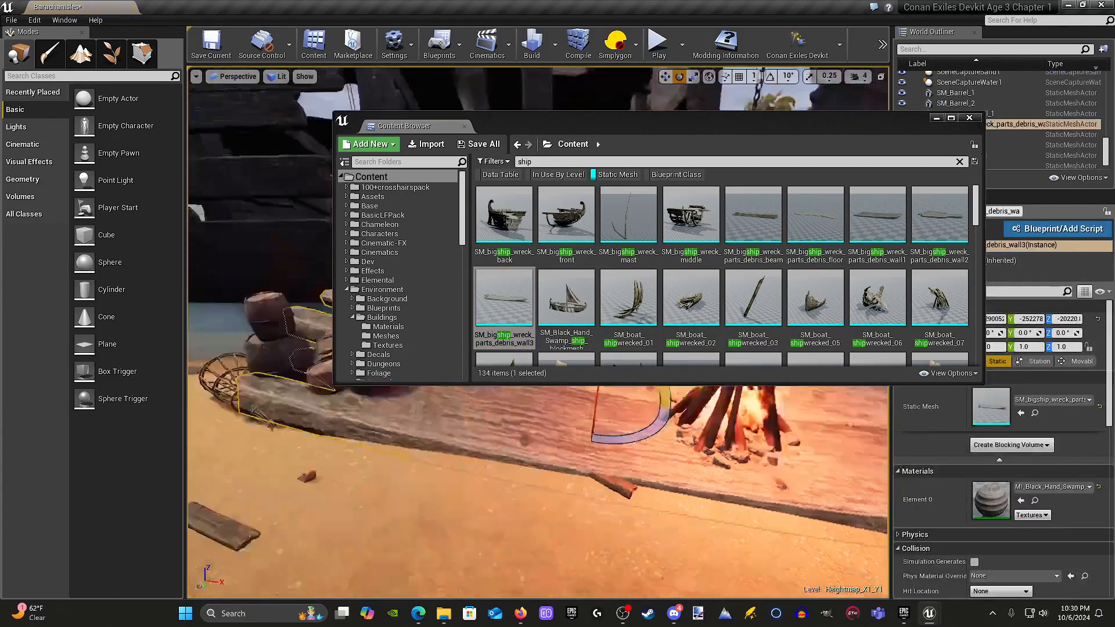
{"action": "key", "text": "a"}
{"action": "right_click_drag", "start_coordinate": [513, 521], "coordinate": [593, 521]}
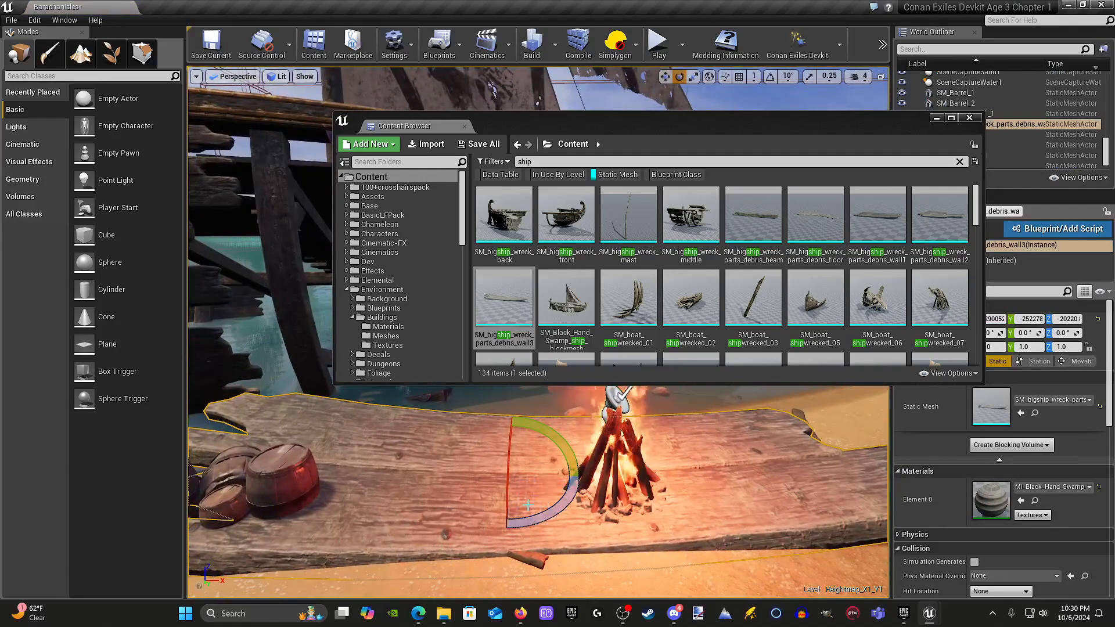
Step: Copy the wrecked ship's 0.52 scale and paste it onto the debris wall so both match
{"action": "left_click_drag", "start_coordinate": [802, 125], "coordinate": [701, 178]}
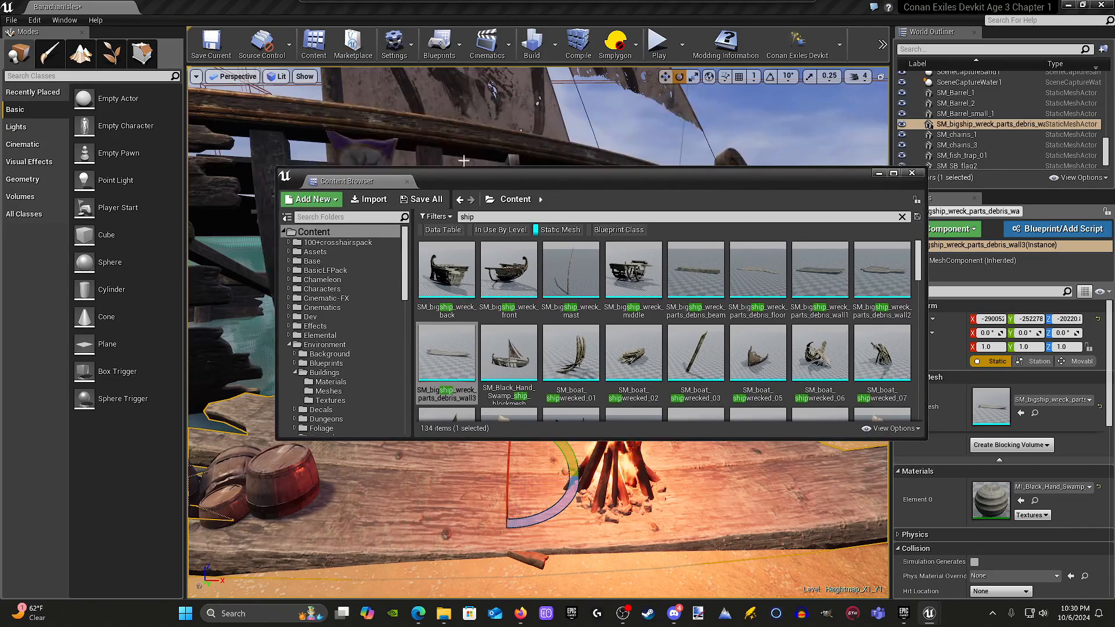
{"action": "left_click", "coordinate": [458, 132]}
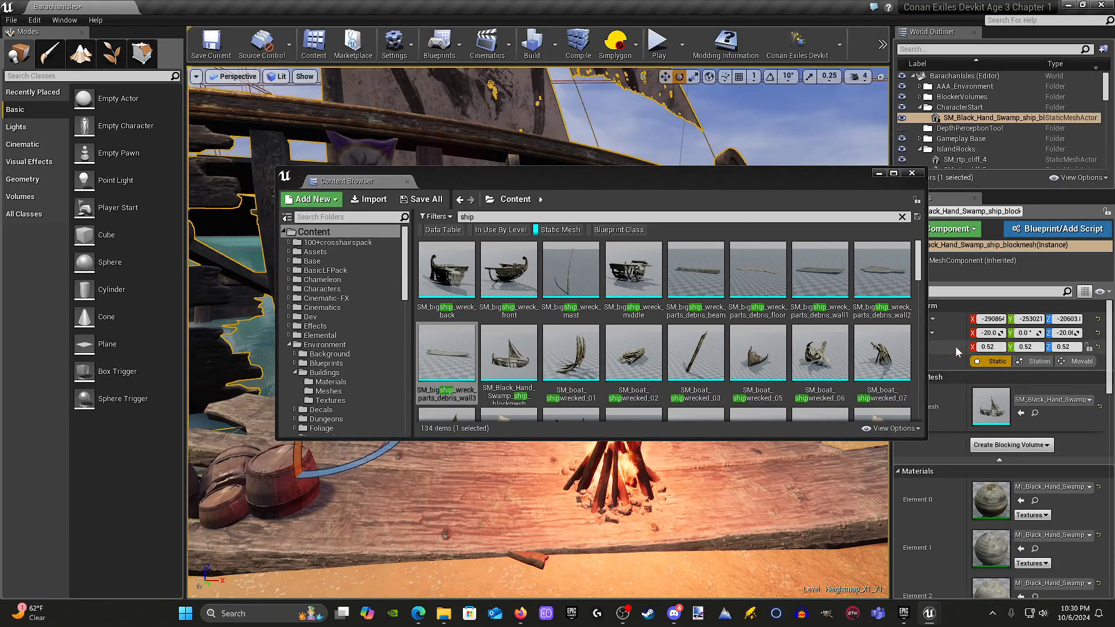
{"action": "left_click_drag", "start_coordinate": [802, 183], "coordinate": [707, 146]}
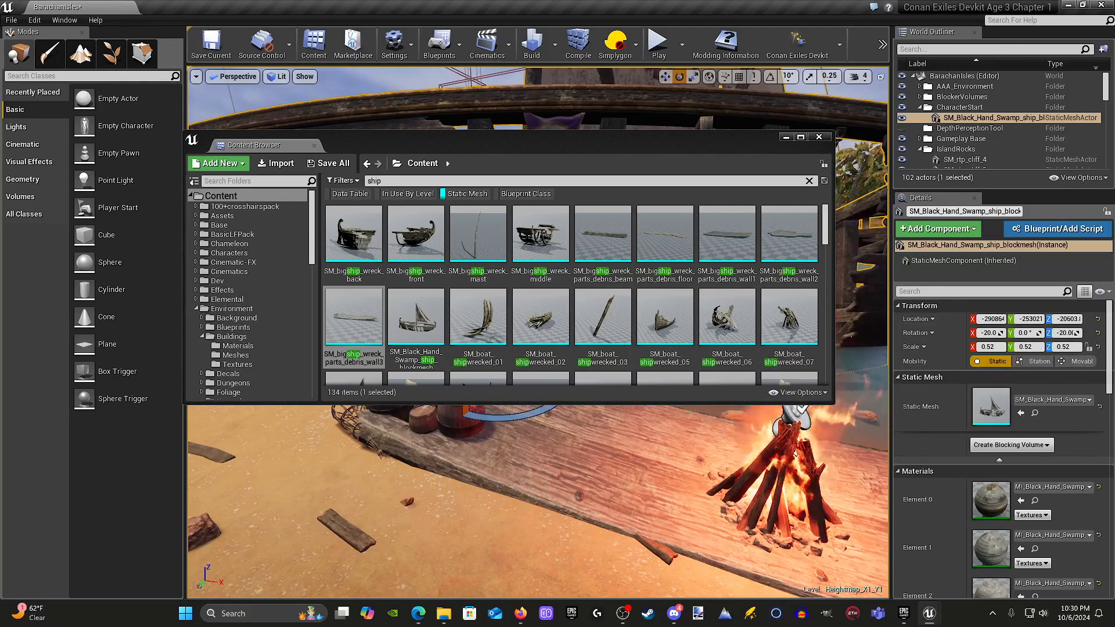
{"action": "left_click", "coordinate": [755, 477]}
{"action": "right_click_drag", "start_coordinate": [755, 477], "coordinate": [801, 478]}
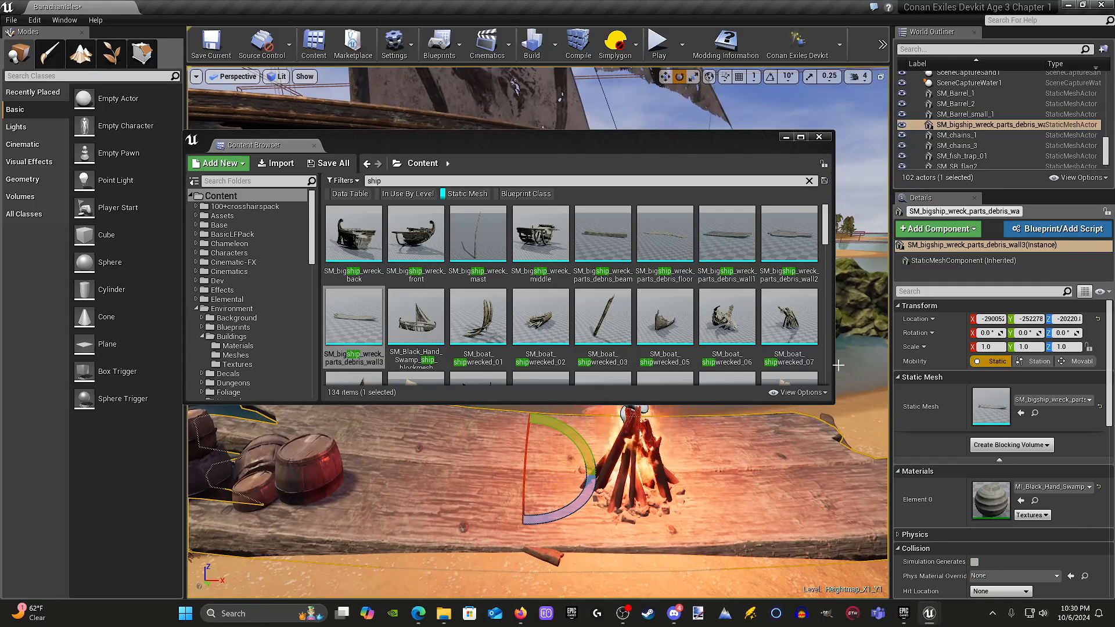
{"action": "right_click", "coordinate": [942, 352]}
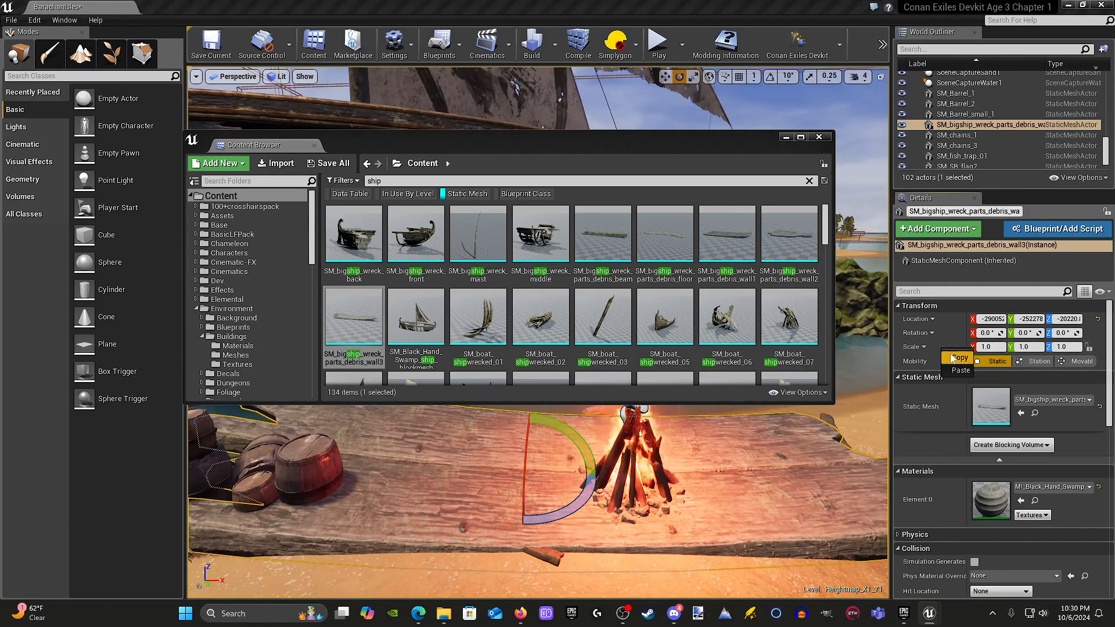
{"action": "left_click", "coordinate": [960, 371]}
{"action": "right_click_drag", "start_coordinate": [564, 478], "coordinate": [505, 493]}
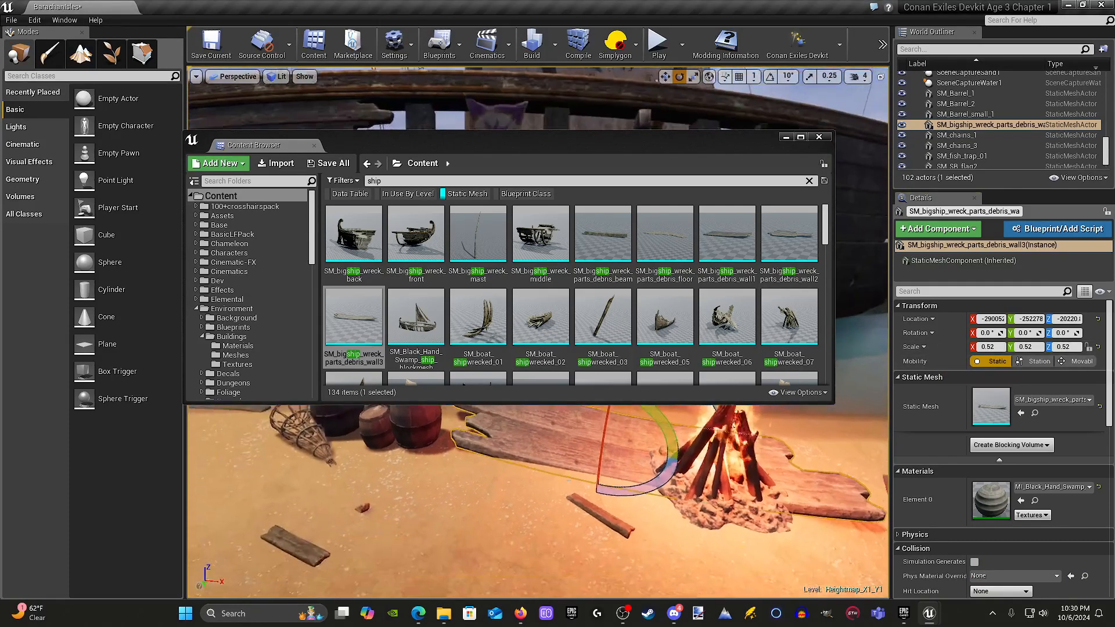
Step: Move the debris wall into the water beneath the wreck and rotate it about -25.6° on X and -31.8° on Z
{"action": "left_click", "coordinate": [782, 137]}
{"action": "right_click_drag", "start_coordinate": [558, 360], "coordinate": [583, 422]}
{"action": "key", "text": "r"}
{"action": "key", "text": "w"}
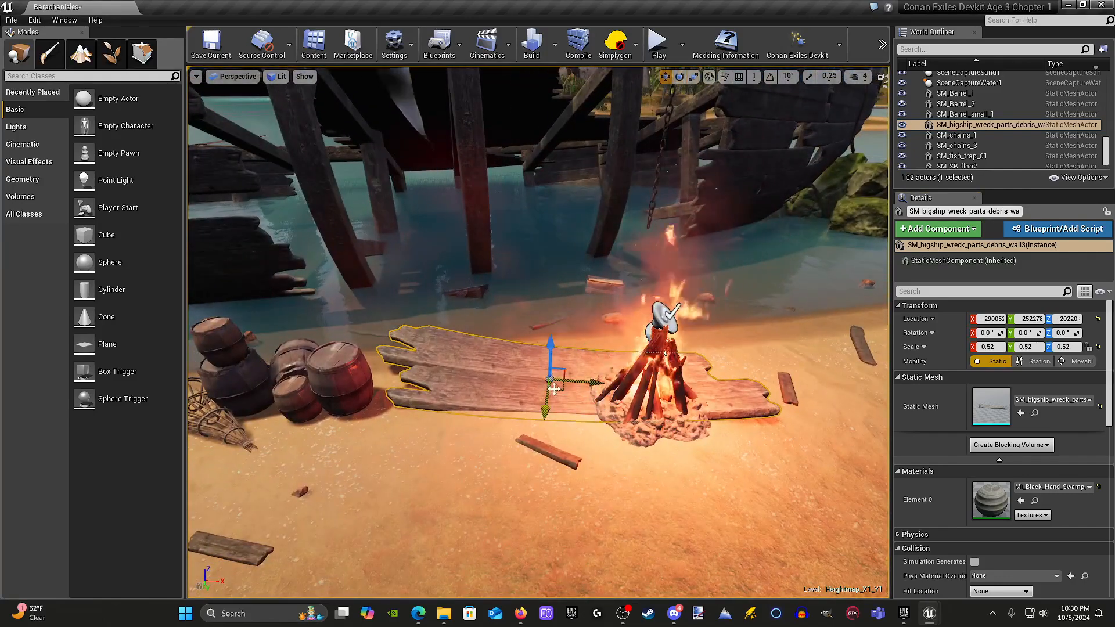
{"action": "left_click_drag", "start_coordinate": [551, 388], "coordinate": [558, 239]}
{"action": "key", "text": "w"}
{"action": "right_click_drag", "start_coordinate": [558, 239], "coordinate": [610, 261]}
{"action": "key", "text": "e"}
{"action": "left_click_drag", "start_coordinate": [624, 301], "coordinate": [574, 331]}
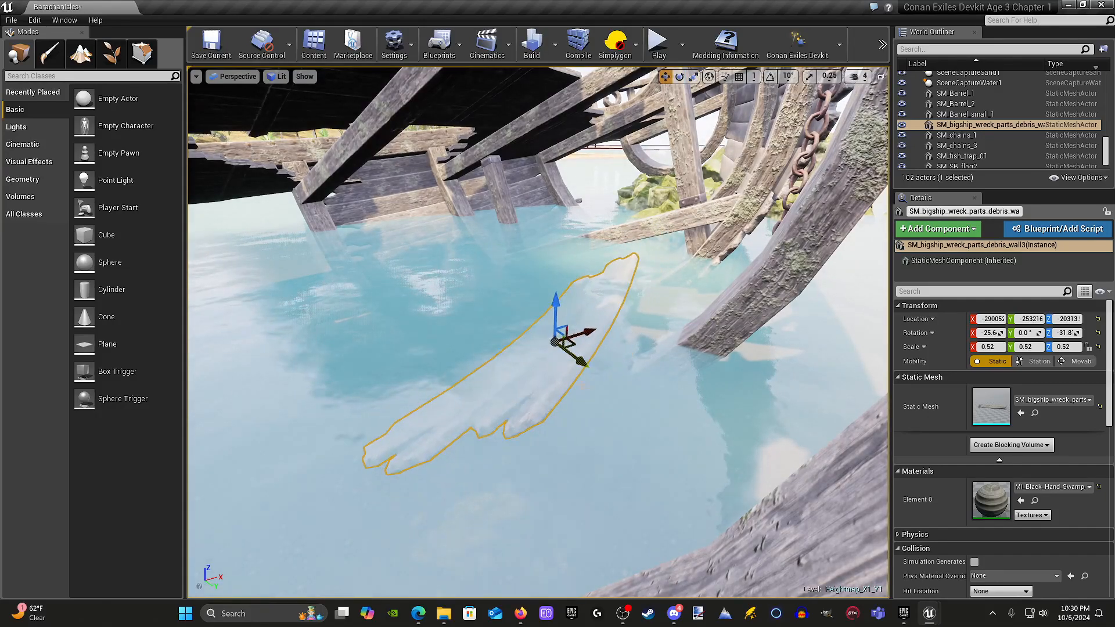
Step: Lower the debris wall to about -20334 on Z and rotate it to about -3.9° X, 2.1° Y and -29.7° Z
{"action": "key", "text": "w"}
{"action": "right_click_drag", "start_coordinate": [575, 332], "coordinate": [485, 291]}
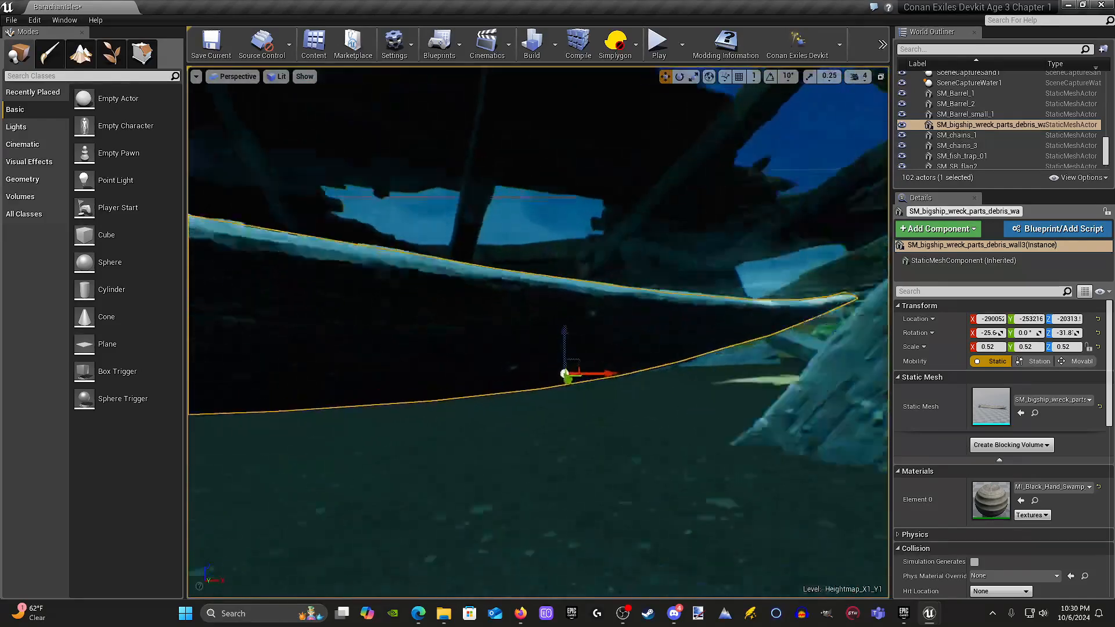
{"action": "right_click_drag", "start_coordinate": [595, 349], "coordinate": [595, 376]}
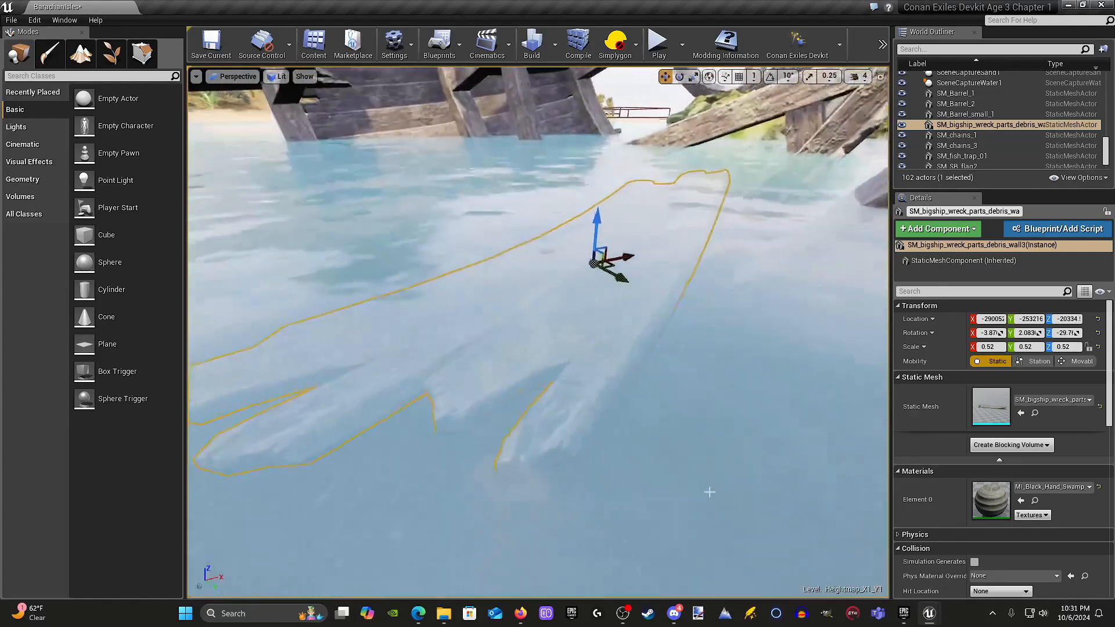
{"action": "left_click", "coordinate": [678, 378]}
Step: Survey the campfire, the wreck and the surrounding shoreline for where further set dressing could go
{"action": "key", "text": "s"}
{"action": "right_click_drag", "start_coordinate": [677, 378], "coordinate": [650, 351]}
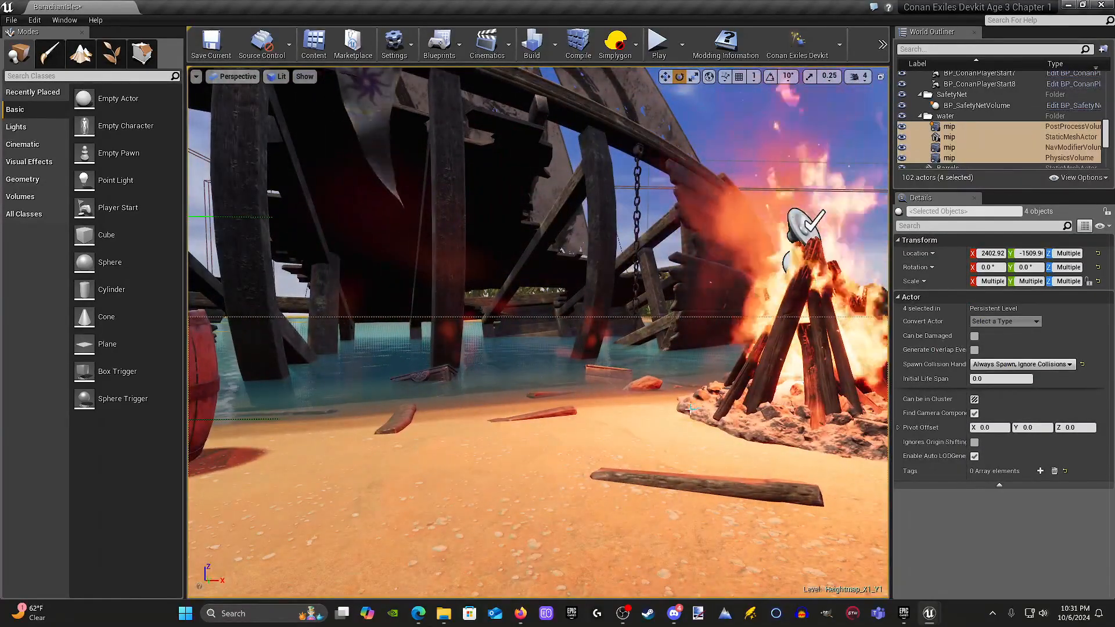
{"action": "key", "text": "s"}
{"action": "mouse_move", "coordinate": [690, 409]}
{"action": "right_mouse_down"}
{"action": "mouse_move", "coordinate": [670, 444]}
{"action": "mouse_move", "coordinate": [653, 434]}
{"action": "mouse_move", "coordinate": [653, 411]}
{"action": "mouse_move", "coordinate": [706, 415]}
{"action": "right_mouse_up"}
{"action": "key", "text": "w"}
{"action": "key", "text": "s"}
{"action": "key", "text": "w"}
{"action": "key", "text": "s"}
{"action": "key", "text": "s"}
{"action": "key", "text": "s"}
{"action": "mouse_move", "coordinate": [626, 448]}
{"action": "right_mouse_down"}
{"action": "mouse_move", "coordinate": [499, 453]}
{"action": "mouse_move", "coordinate": [626, 448]}
{"action": "mouse_move", "coordinate": [698, 423]}
{"action": "mouse_move", "coordinate": [626, 449]}
{"action": "right_mouse_up"}
{"action": "key", "text": "w"}
{"action": "key", "text": "w"}
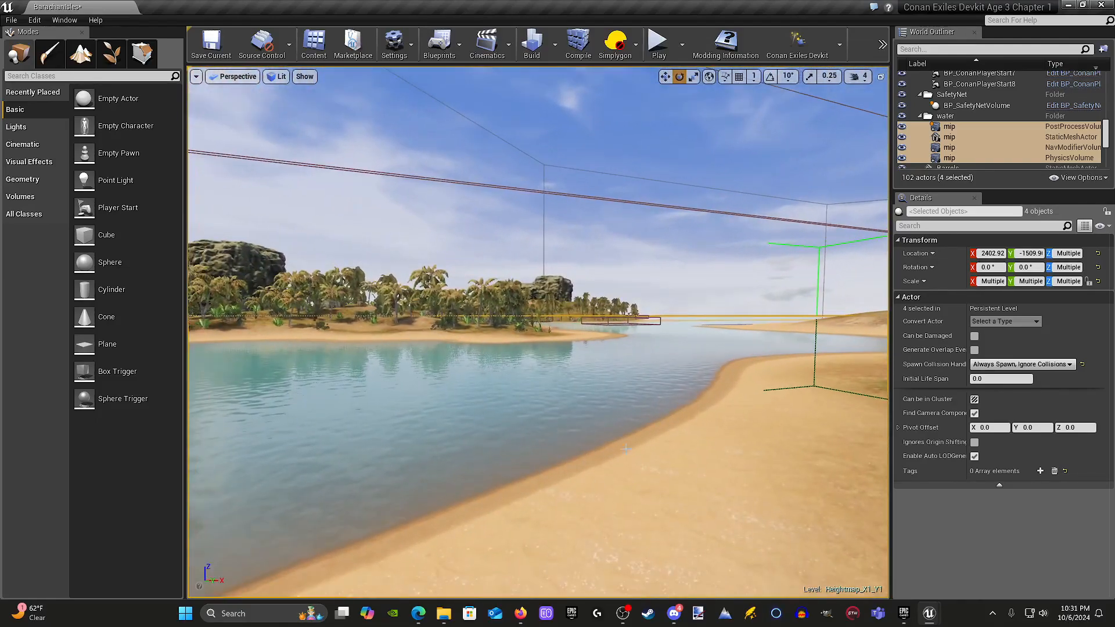
Step: Show all assets of the Environment/Buildings/Meshes folder in the Content Browser, without the ship search and the Static Mesh filter
{"action": "left_click", "coordinate": [310, 50]}
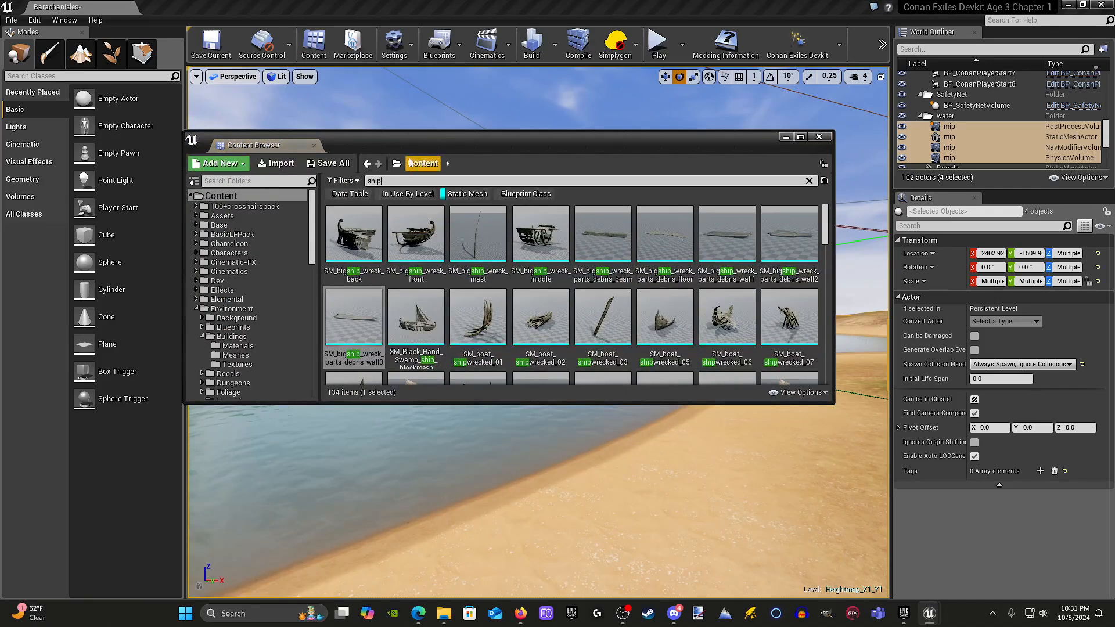
{"action": "left_click_drag", "start_coordinate": [474, 139], "coordinate": [528, 124]}
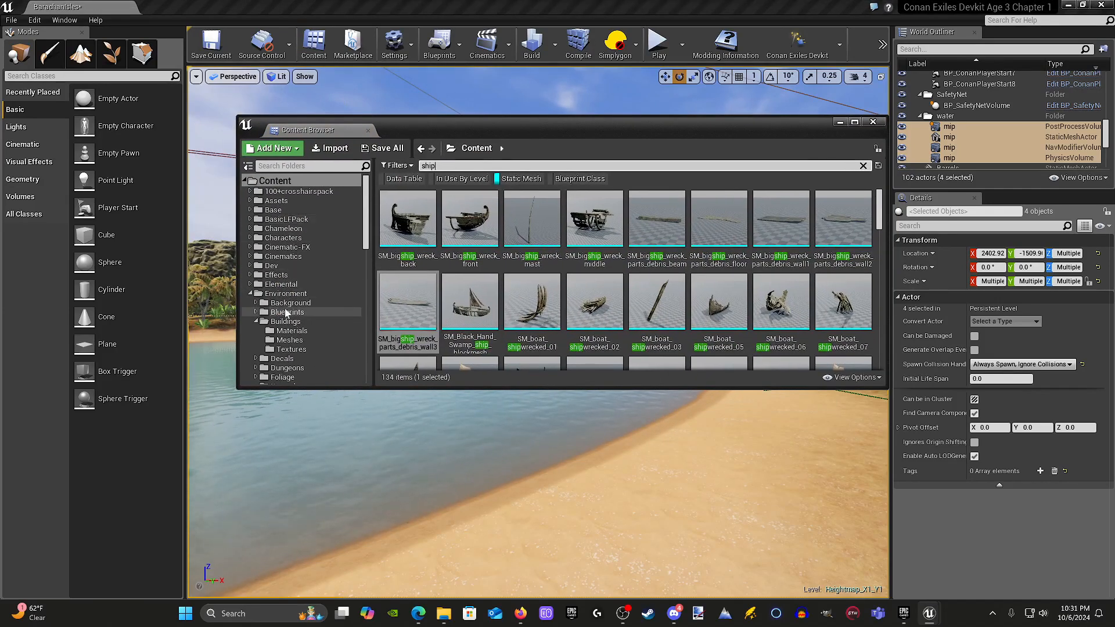
{"action": "left_click", "coordinate": [289, 340]}
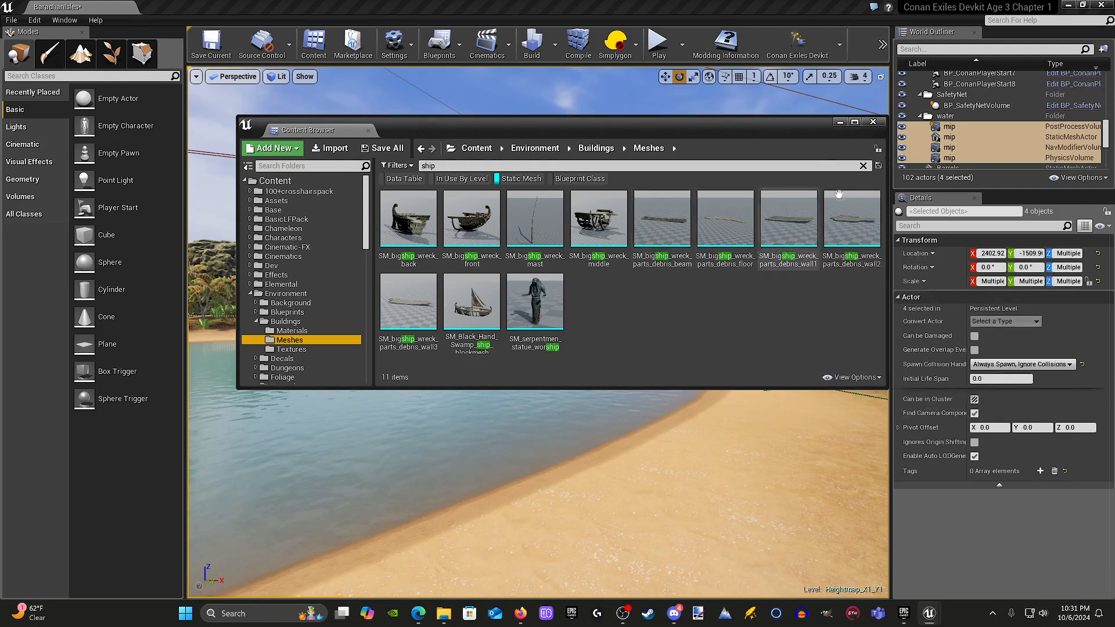
{"action": "left_click", "coordinate": [505, 179]}
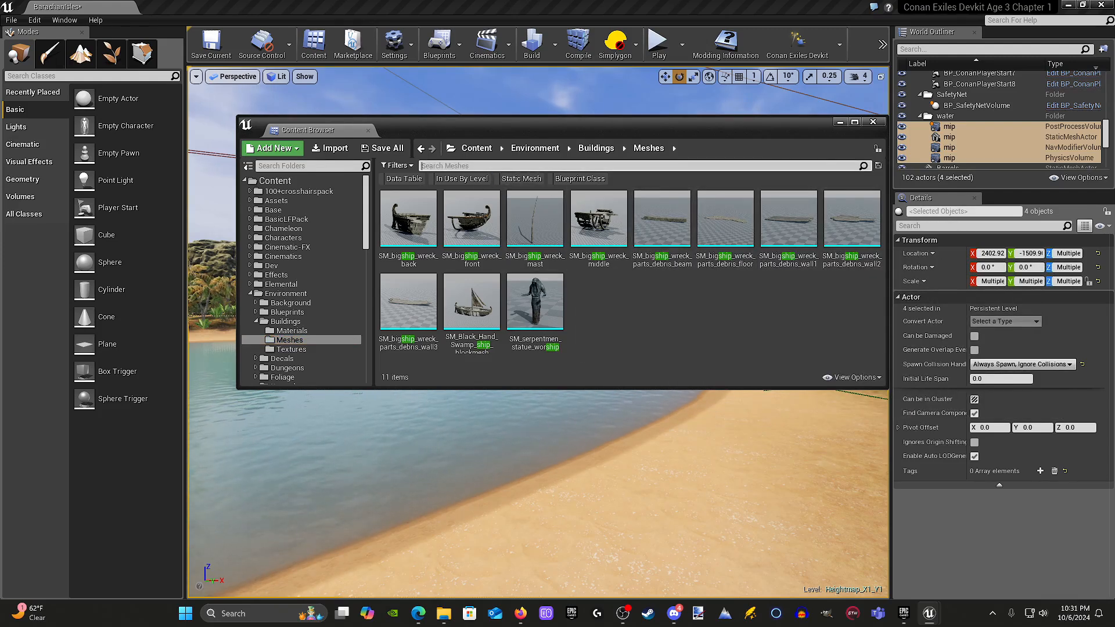
Step: Place the SM_acheron_statue_02 mesh on the sand along the shoreline and put the Content Browser away
{"action": "scroll", "coordinate": [595, 263], "scroll_direction": "down", "scroll_amount": 2}
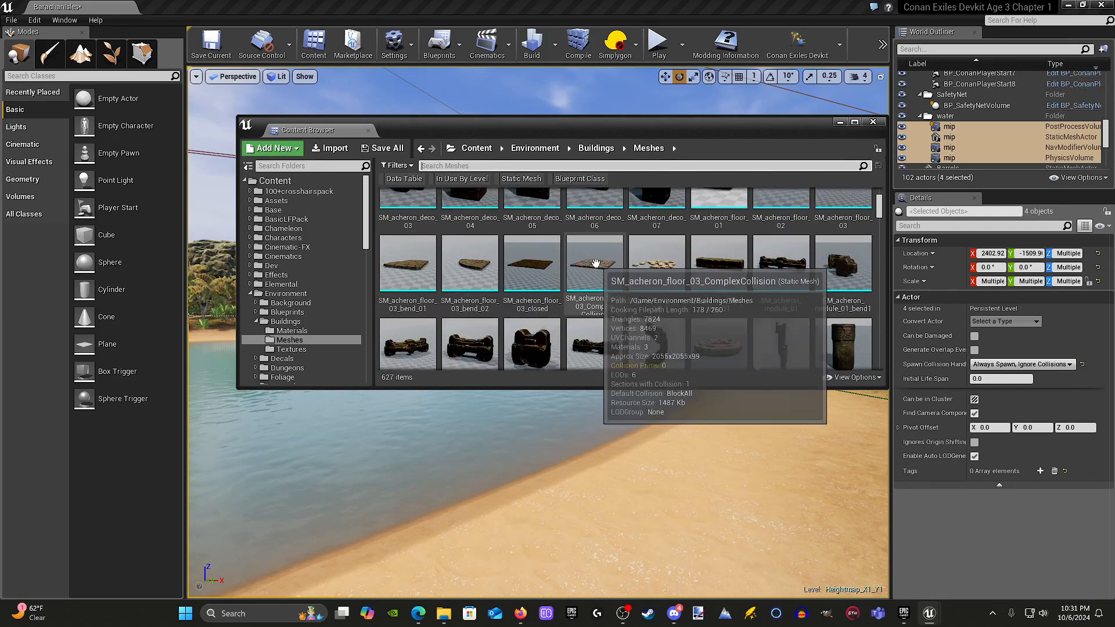
{"action": "scroll", "coordinate": [595, 263], "scroll_direction": "down", "scroll_amount": 5}
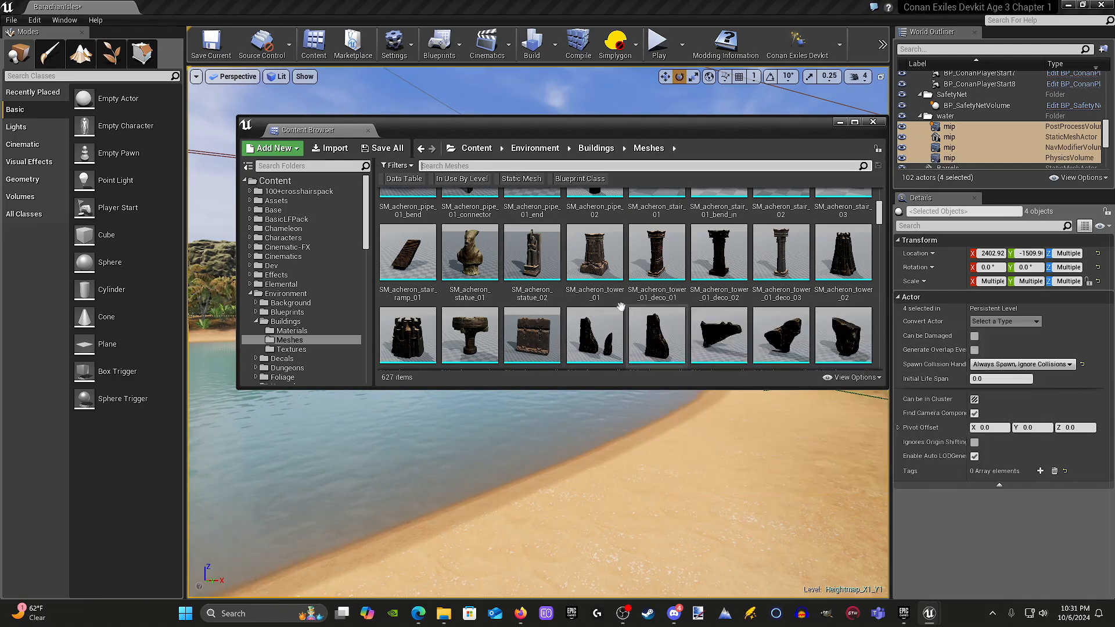
{"action": "left_click_drag", "start_coordinate": [532, 253], "coordinate": [511, 473]}
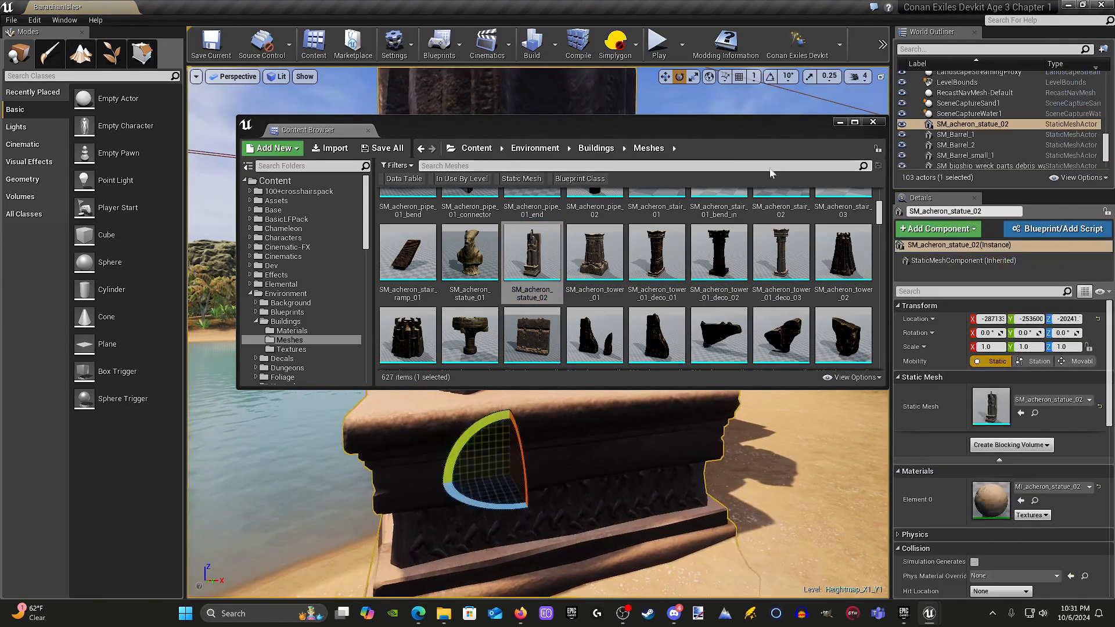
{"action": "left_click", "coordinate": [840, 122]}
Step: Move the statue along Y to about -252119, off the sand strip and onto the grass
{"action": "key", "text": "s"}
{"action": "right_click_drag", "start_coordinate": [650, 320], "coordinate": [665, 236]}
{"action": "key", "text": "r"}
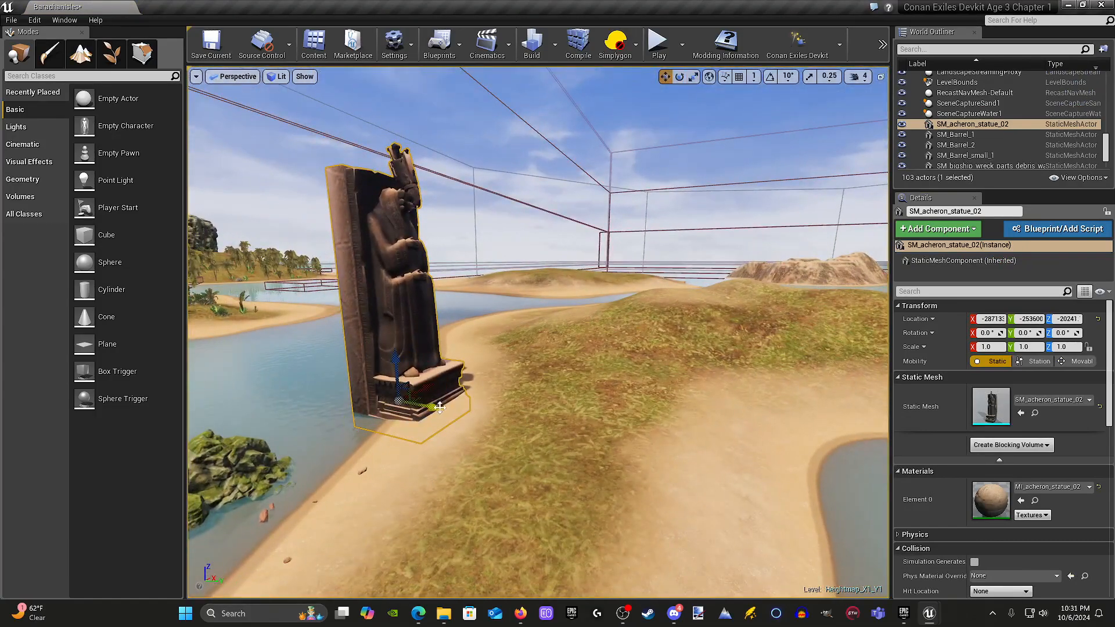
{"action": "left_click_drag", "start_coordinate": [439, 408], "coordinate": [565, 420]}
Step: Examine the moved statue and how its base sits on the grass, from several sides
{"action": "key", "text": "d"}
{"action": "right_click_drag", "start_coordinate": [600, 429], "coordinate": [619, 406]}
{"action": "key", "text": "w"}
{"action": "key", "text": "a"}
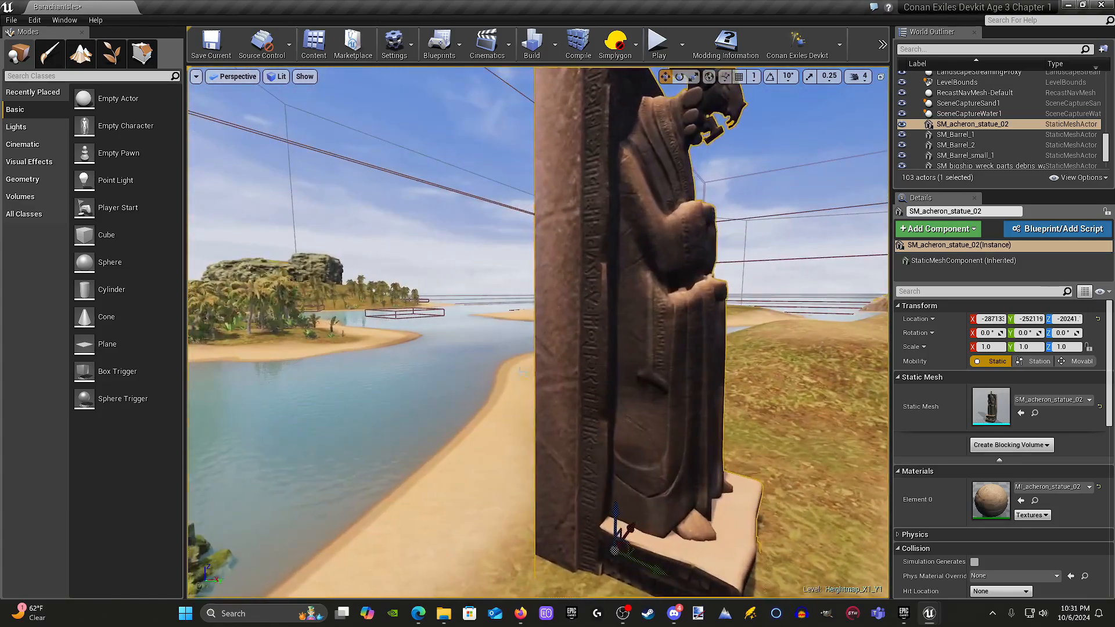
{"action": "left_click", "coordinate": [615, 529]}
{"action": "right_click_drag", "start_coordinate": [539, 304], "coordinate": [575, 238]}
{"action": "key", "text": "d"}
{"action": "left_click", "coordinate": [572, 366]}
{"action": "key", "text": "s"}
{"action": "key", "text": "s"}
{"action": "key", "text": "w"}
{"action": "key", "text": "s"}
{"action": "key", "text": "w"}
{"action": "key", "text": "s"}
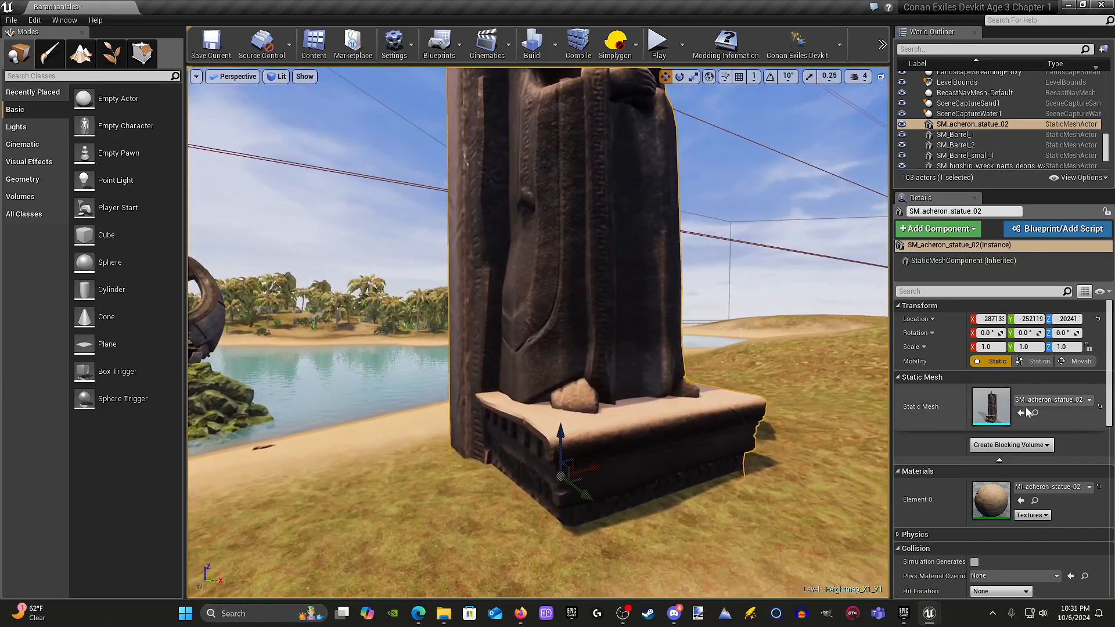
Step: Widen the Details area and assign the MI_acheron_statue_02_mossy2 material to the statue's Element 0
{"action": "left_click", "coordinate": [1048, 486]}
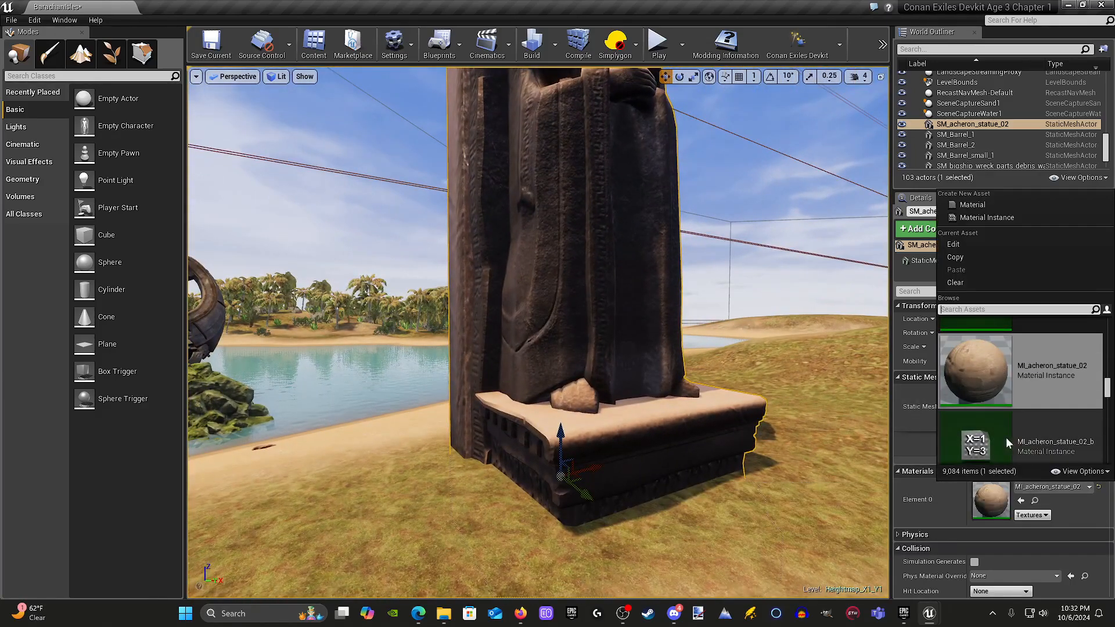
{"action": "scroll", "coordinate": [1001, 430], "scroll_direction": "down", "scroll_amount": 2}
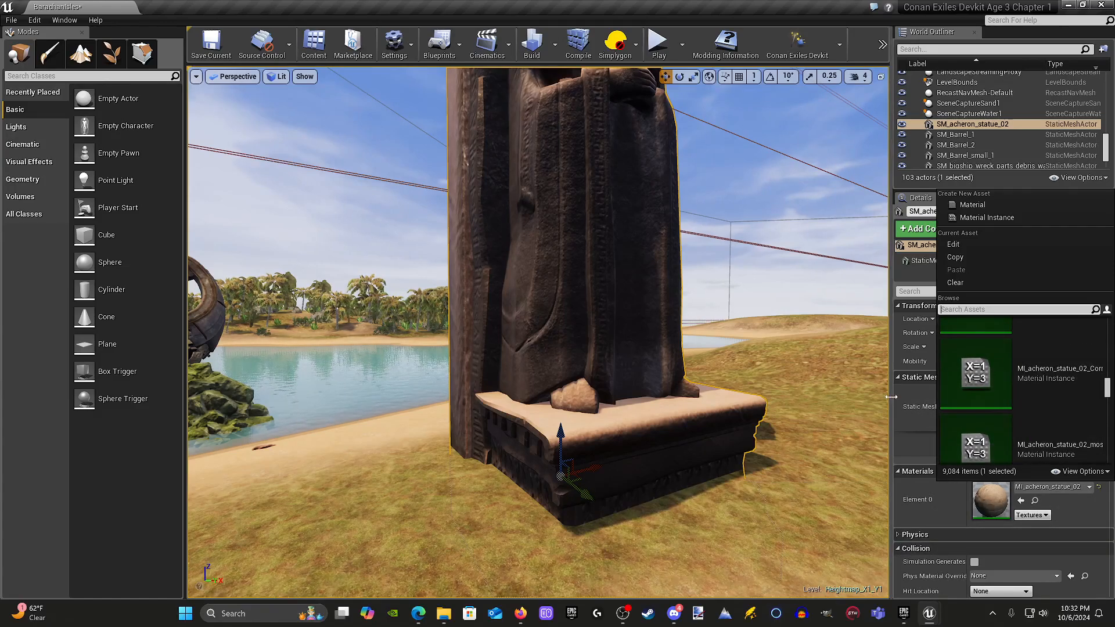
{"action": "left_click_drag", "start_coordinate": [889, 395], "coordinate": [816, 397]}
{"action": "left_click", "coordinate": [1051, 486]}
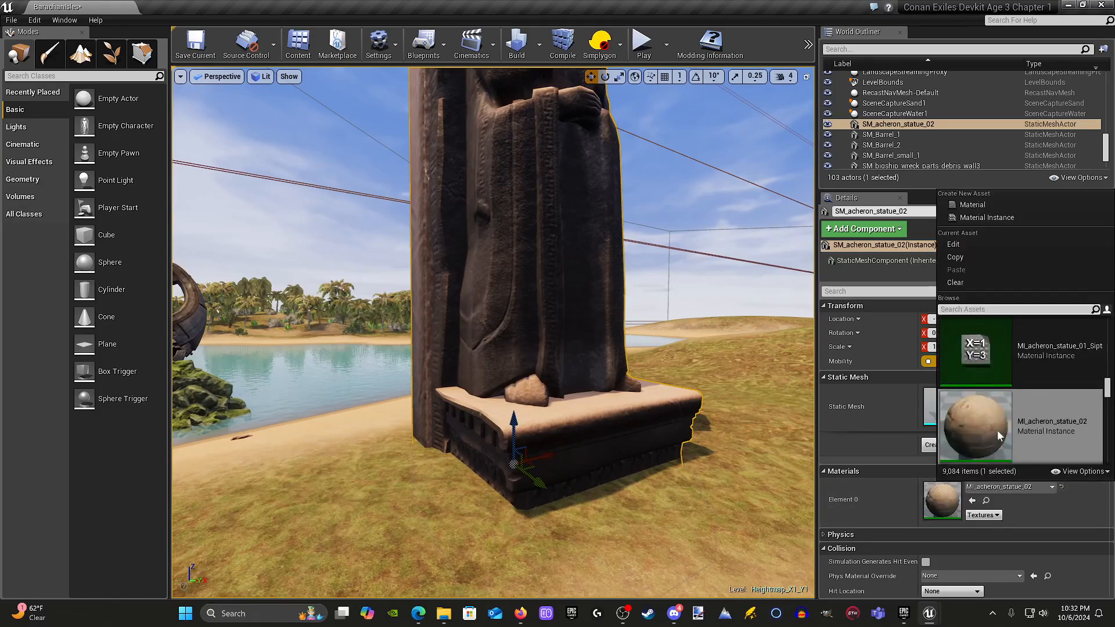
{"action": "scroll", "coordinate": [985, 430], "scroll_direction": "down", "scroll_amount": 3}
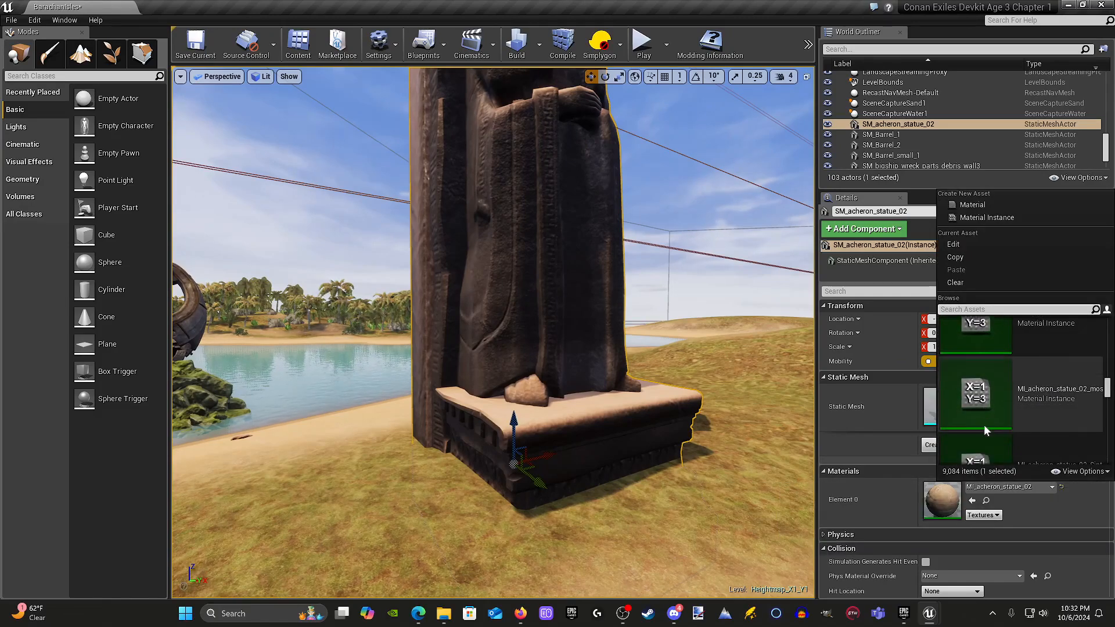
{"action": "left_click", "coordinate": [1006, 388]}
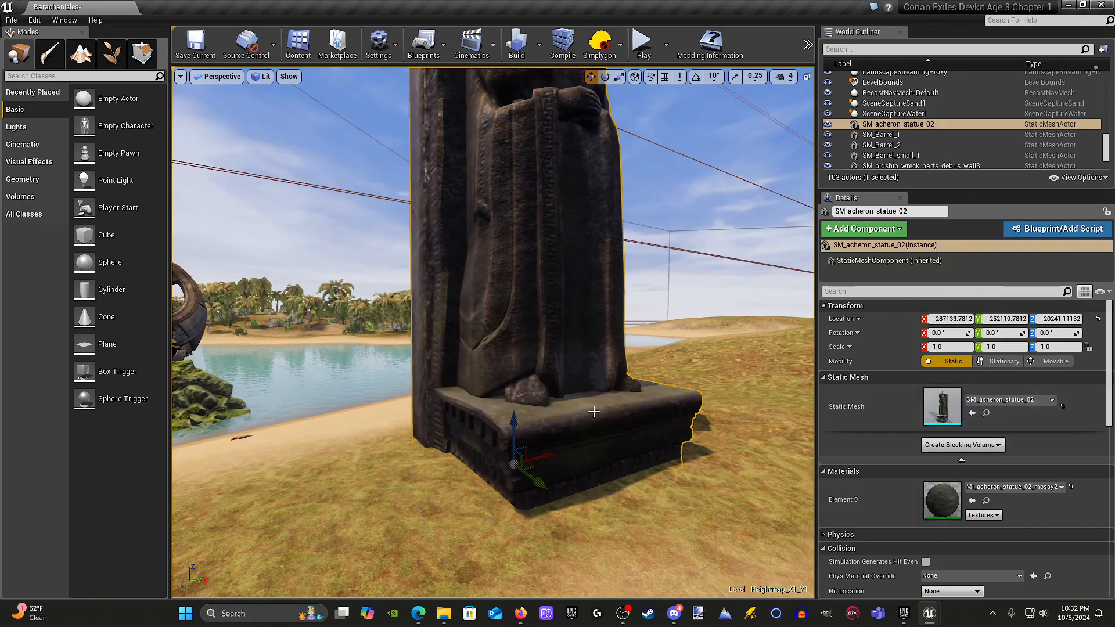
Step: Rotate the statue about 26.7° around the Z axis and check its orientation toward the camp
{"action": "right_click_drag", "start_coordinate": [592, 405], "coordinate": [614, 412]}
{"action": "key", "text": "e"}
{"action": "left_click_drag", "start_coordinate": [580, 470], "coordinate": [605, 473]}
{"action": "right_click_drag", "start_coordinate": [723, 424], "coordinate": [723, 395]}
{"action": "mouse_move", "coordinate": [645, 357]}
{"action": "right_mouse_down"}
{"action": "mouse_move", "coordinate": [609, 360]}
{"action": "mouse_move", "coordinate": [645, 357]}
{"action": "right_mouse_up"}
{"action": "right_click_drag", "start_coordinate": [621, 286], "coordinate": [633, 340]}
{"action": "right_click_drag", "start_coordinate": [553, 281], "coordinate": [548, 247]}
{"action": "right_click_drag", "start_coordinate": [622, 347], "coordinate": [625, 308]}
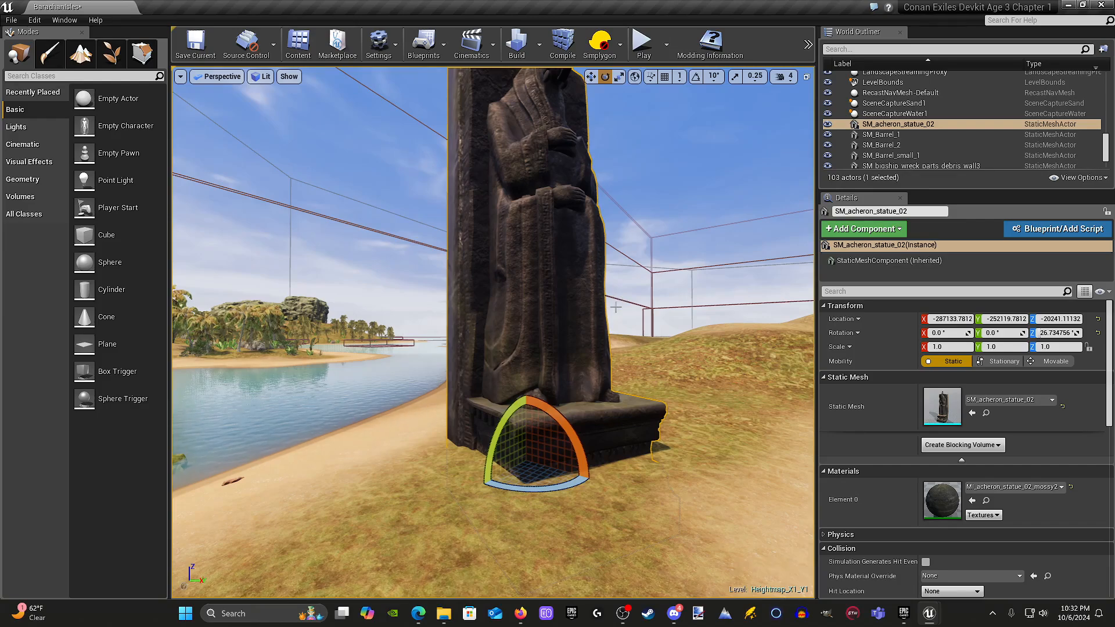
{"action": "right_click_drag", "start_coordinate": [609, 296], "coordinate": [592, 299]}
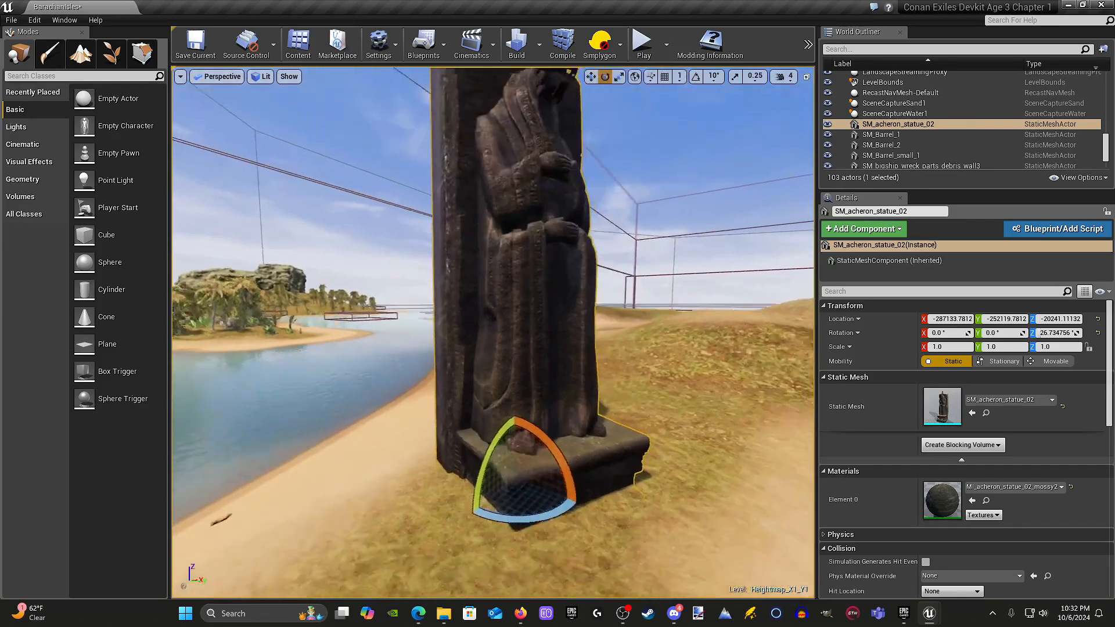
{"action": "right_click_drag", "start_coordinate": [646, 347], "coordinate": [616, 349]}
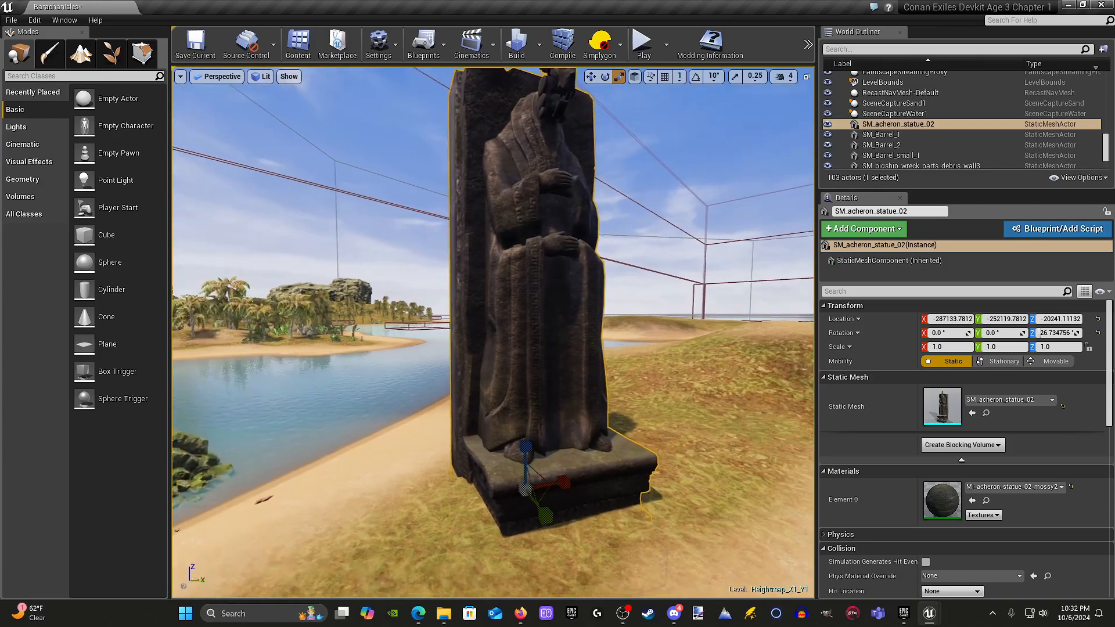
Step: Change the statue's Element 0 material to MI_acheron_statue_02_Siptah
{"action": "left_click", "coordinate": [1015, 487]}
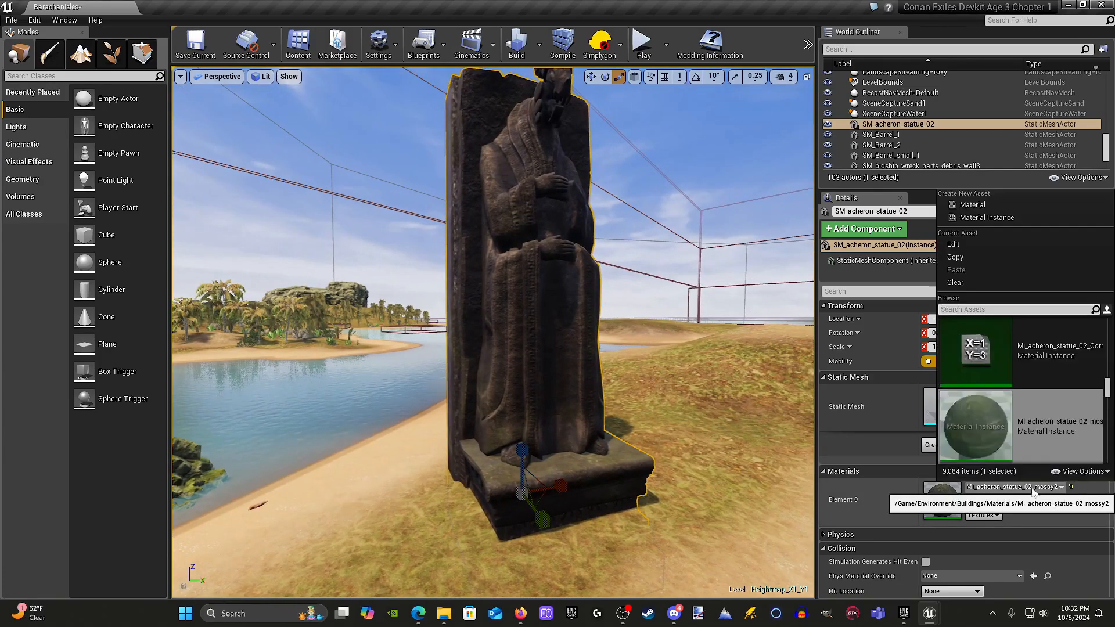
{"action": "left_click", "coordinate": [1029, 433]}
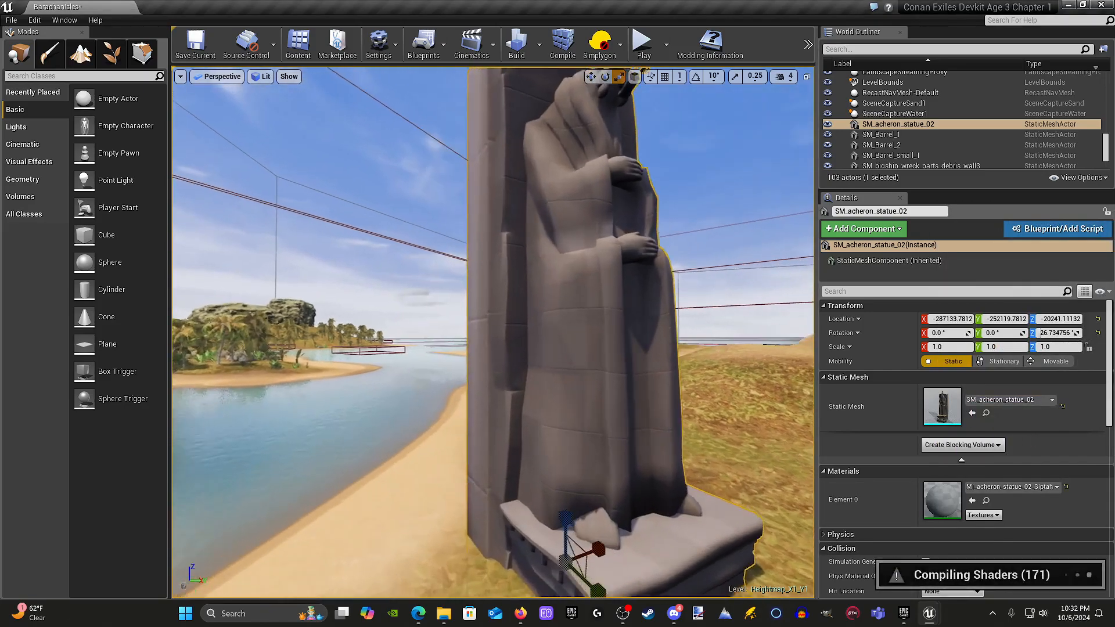
{"action": "key", "text": "s"}
{"action": "right_click_drag", "start_coordinate": [492, 332], "coordinate": [476, 359]}
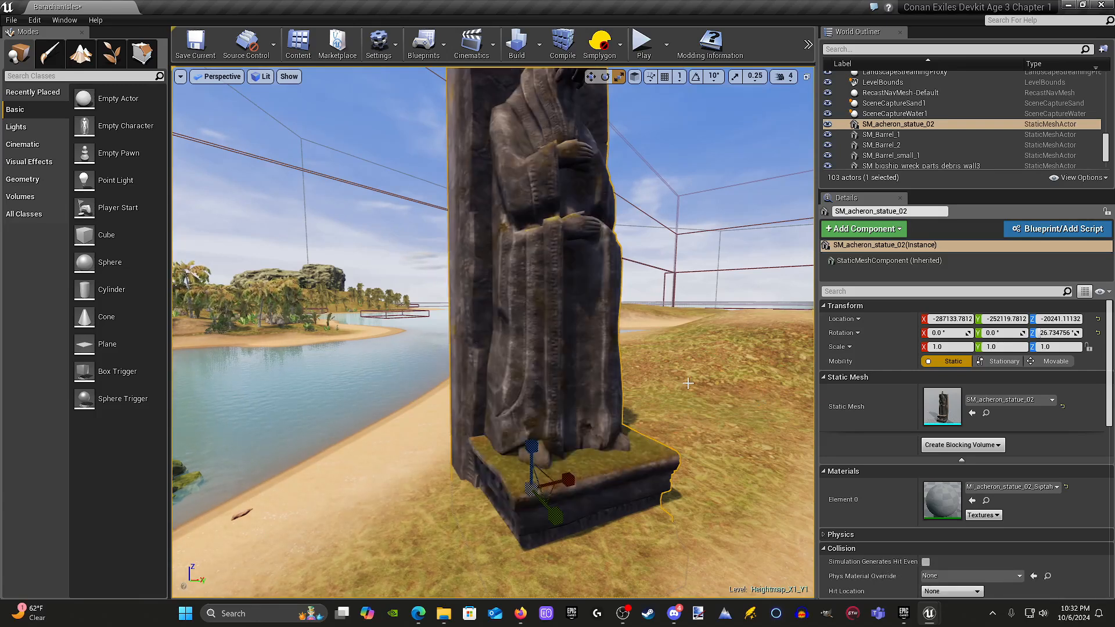
Step: Inspect the Siptah material's moss on the statue's base and robe up close and from a distance
{"action": "key", "text": "w"}
{"action": "right_click_drag", "start_coordinate": [654, 377], "coordinate": [639, 421]}
{"action": "key", "text": "s"}
{"action": "key", "text": "w"}
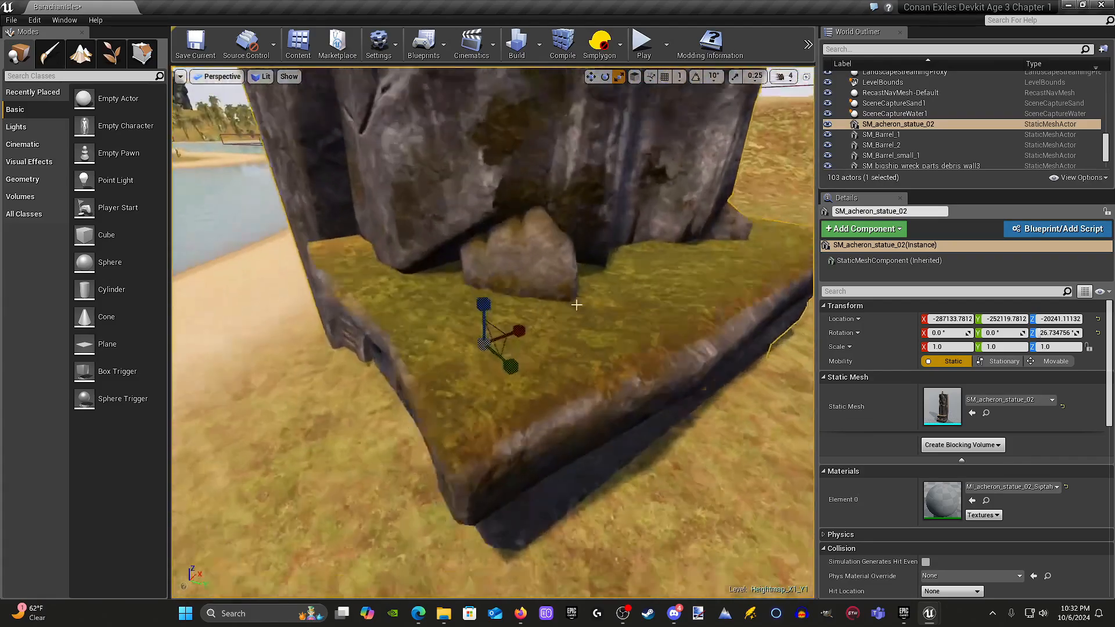
{"action": "key", "text": "s"}
{"action": "right_click_drag", "start_coordinate": [696, 282], "coordinate": [616, 216]}
{"action": "key", "text": "w"}
{"action": "key", "text": "d"}
{"action": "right_click_drag", "start_coordinate": [540, 255], "coordinate": [546, 236]}
{"action": "key", "text": "s"}
{"action": "key", "text": "w"}
{"action": "mouse_move", "coordinate": [539, 409]}
{"action": "right_mouse_down"}
{"action": "mouse_move", "coordinate": [539, 519]}
{"action": "mouse_move", "coordinate": [539, 416]}
{"action": "right_mouse_up"}
{"action": "key", "text": "s"}
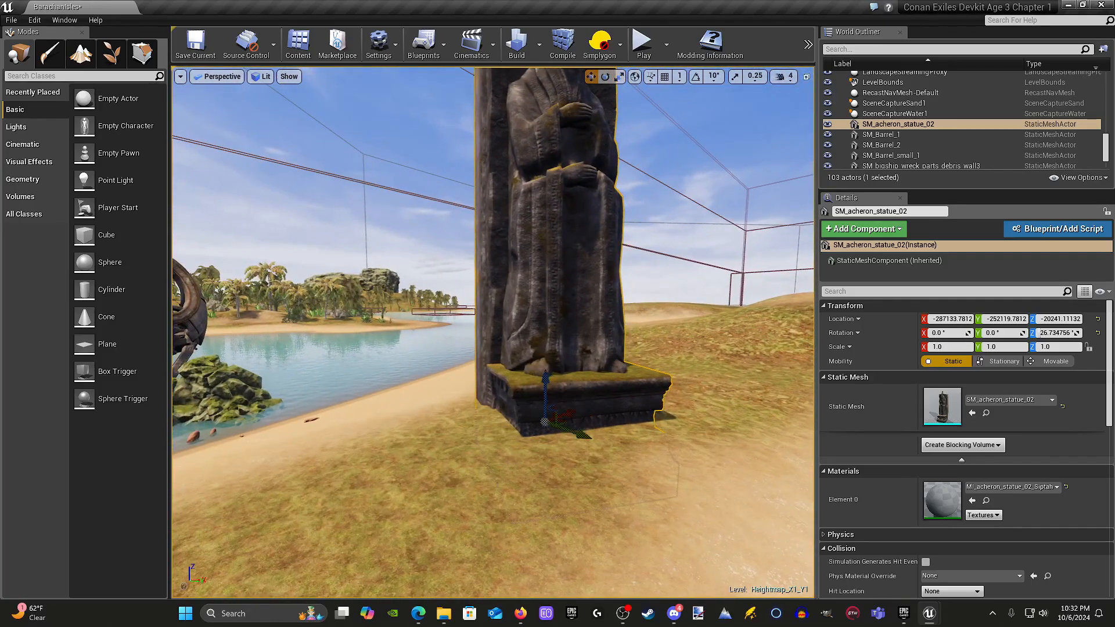
Step: Raise the statue to about -20062 on Z so its whole plinth stands above the ground
{"action": "left_click", "coordinate": [540, 391]}
{"action": "left_click", "coordinate": [548, 383]}
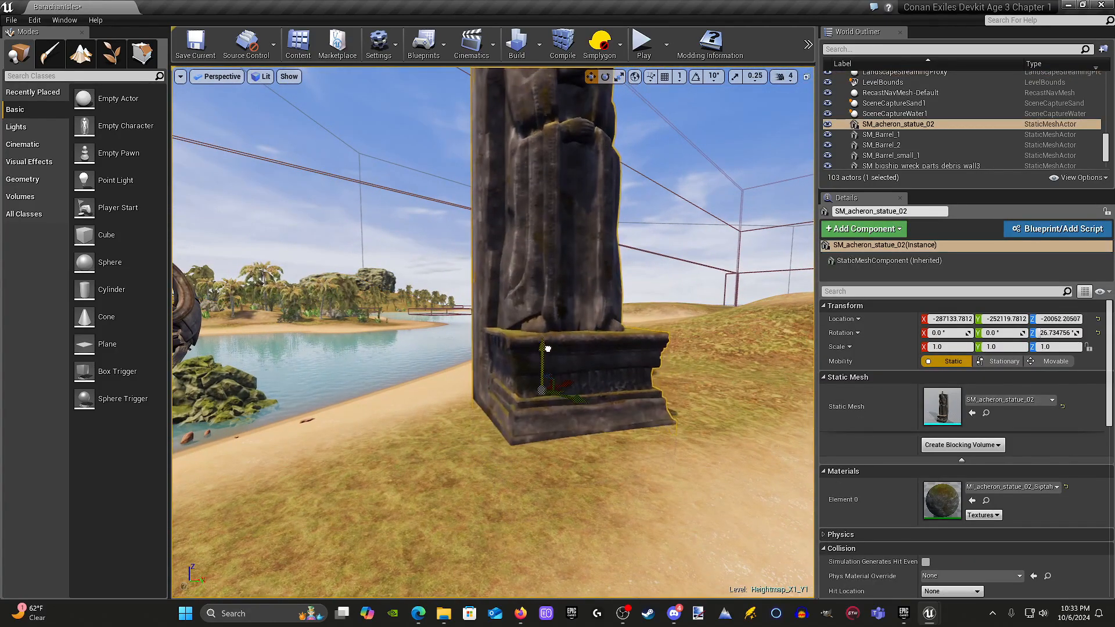
{"action": "left_click", "coordinate": [533, 466]}
Step: View the raised statue beside the shipwreck, and reselect it for a close look at its plinth
{"action": "key", "text": "s"}
{"action": "right_click_drag", "start_coordinate": [533, 465], "coordinate": [493, 453]}
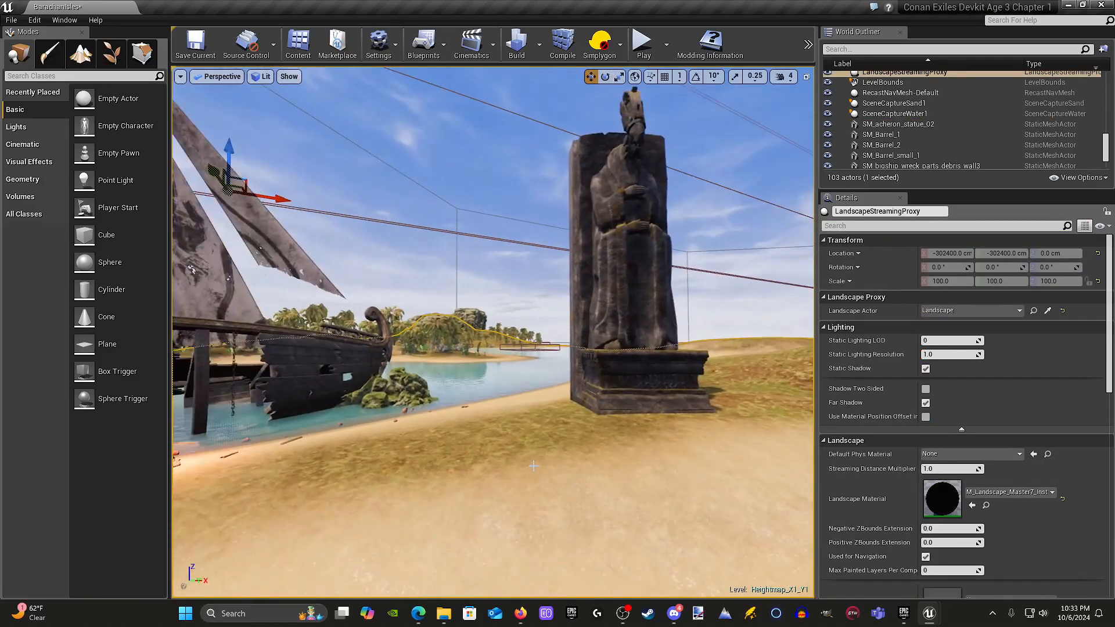
{"action": "right_click_drag", "start_coordinate": [648, 415], "coordinate": [677, 444]}
{"action": "key", "text": "w"}
{"action": "key", "text": "s"}
{"action": "right_click_drag", "start_coordinate": [638, 390], "coordinate": [637, 371]}
{"action": "left_click", "coordinate": [637, 390]}
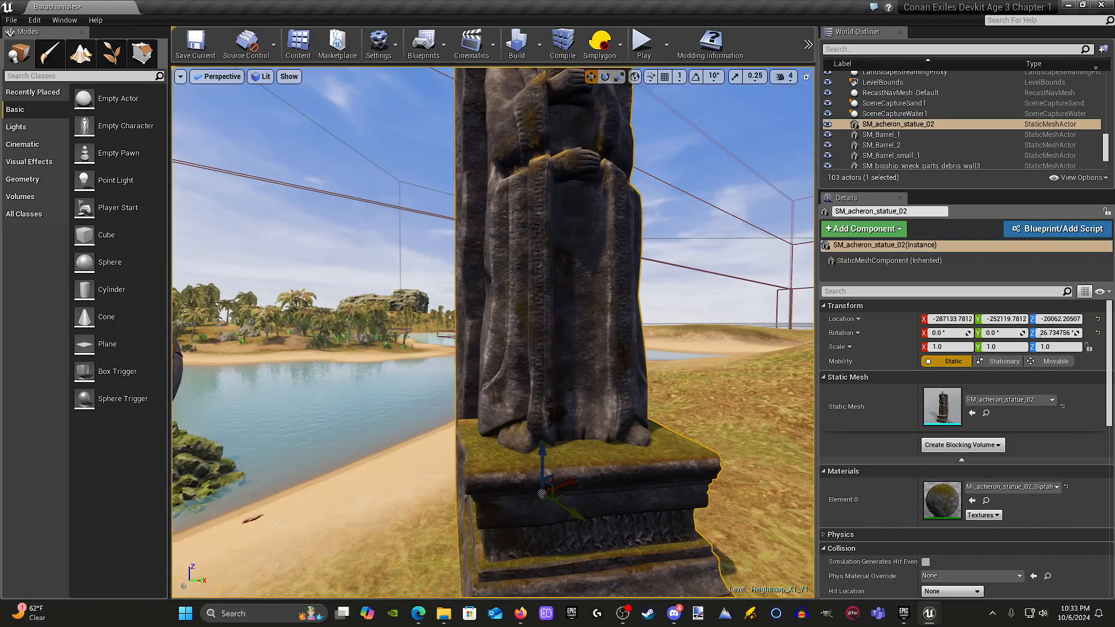
{"action": "right_click_drag", "start_coordinate": [564, 234], "coordinate": [564, 255]}
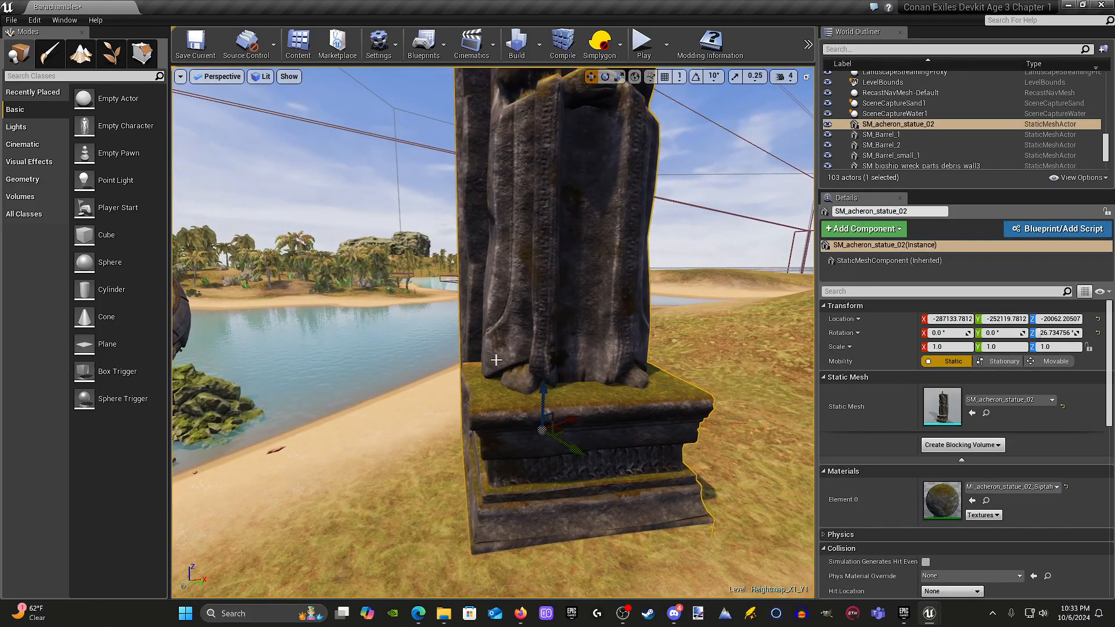
{"action": "right_click_drag", "start_coordinate": [495, 361], "coordinate": [493, 348]}
Step: Switch the statue's Element 0 material back to MI_acheron_statue_02_mossy2
{"action": "left_click", "coordinate": [1026, 488]}
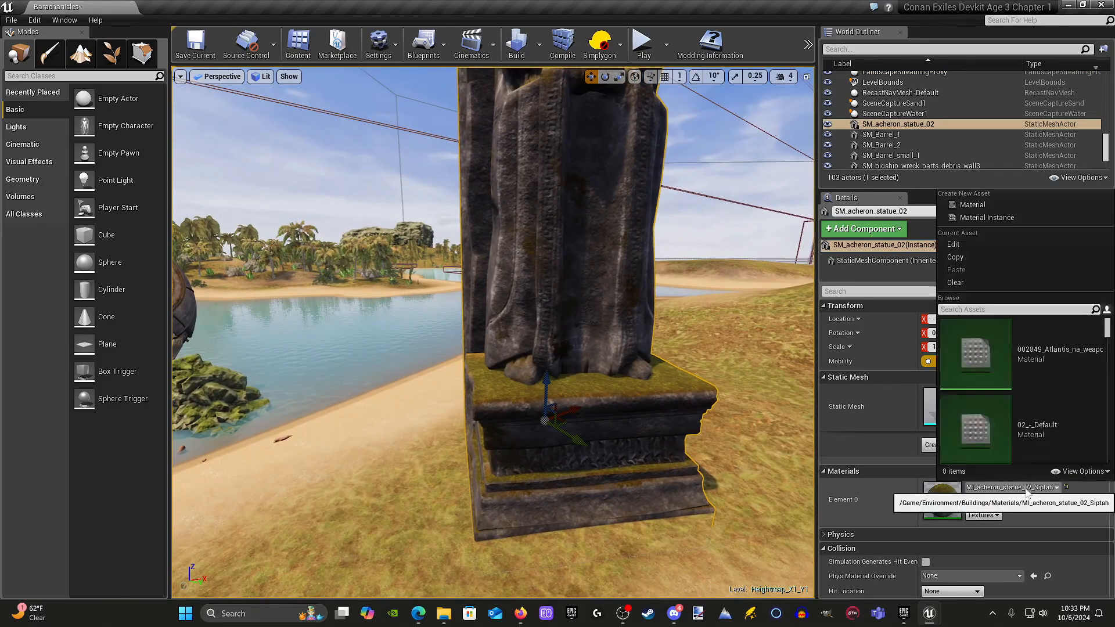
{"action": "right_click_drag", "start_coordinate": [696, 417], "coordinate": [696, 417]}
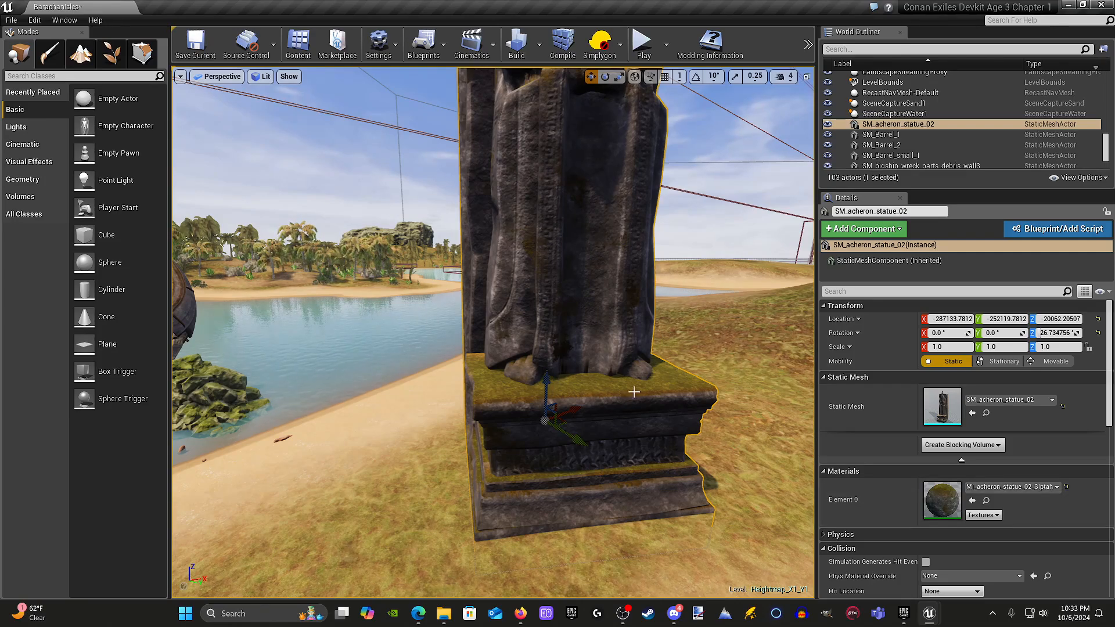
{"action": "key", "text": "s"}
{"action": "right_click_drag", "start_coordinate": [753, 443], "coordinate": [752, 442]}
{"action": "key", "text": "w"}
{"action": "left_click", "coordinate": [1042, 488]}
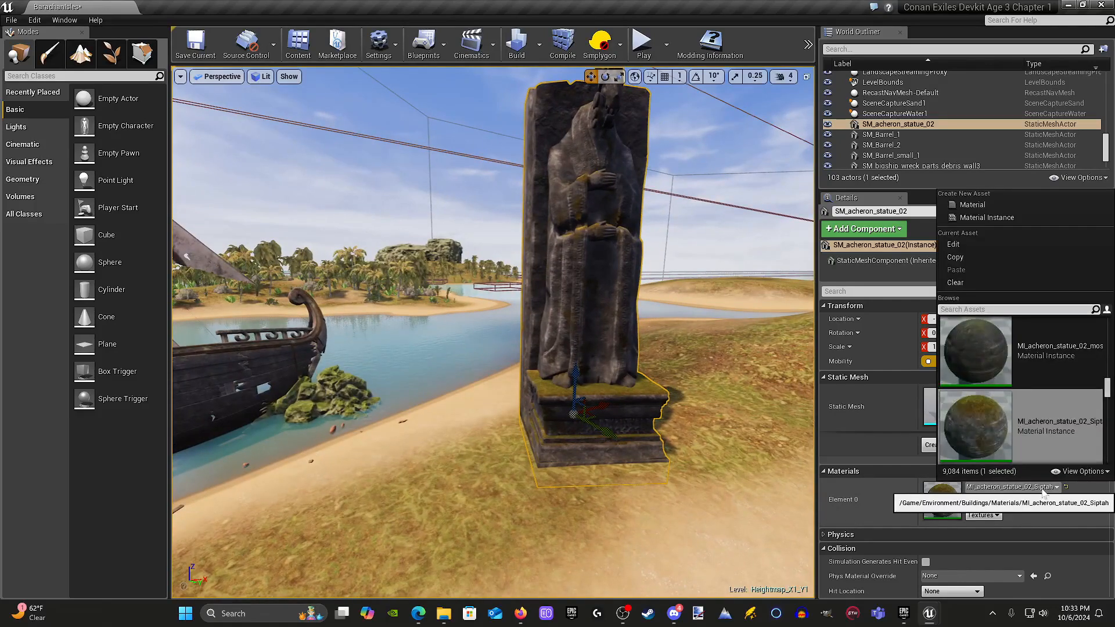
{"action": "left_click", "coordinate": [988, 377]}
Step: Assign MI_acheron_statue_02_Siptah to the statue's Element 0 slot and view the moss on its plinth up close
{"action": "key", "text": "w"}
{"action": "right_click_drag", "start_coordinate": [695, 433], "coordinate": [695, 434]}
{"action": "left_click", "coordinate": [1061, 487]}
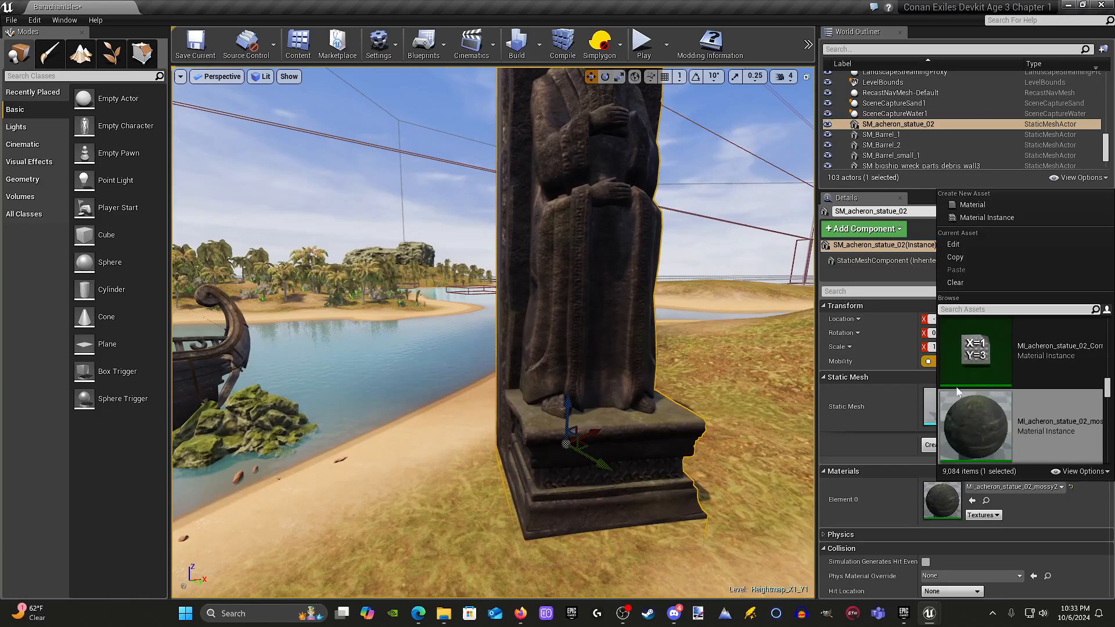
{"action": "left_click", "coordinate": [987, 426]}
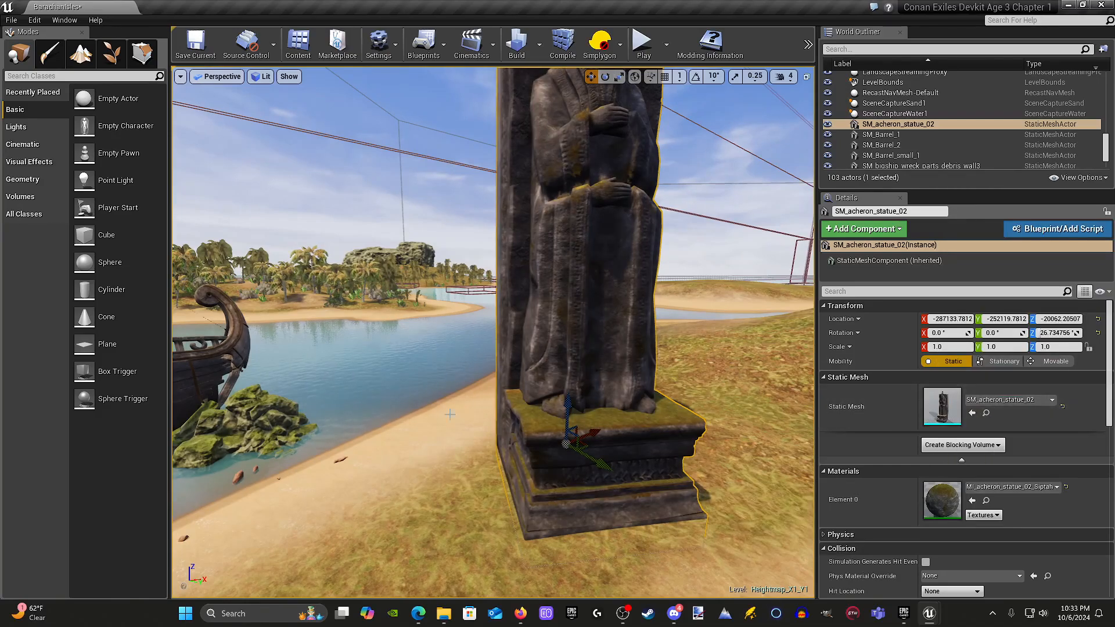
{"action": "right_click_drag", "start_coordinate": [576, 429], "coordinate": [601, 406]}
{"action": "key", "text": "w"}
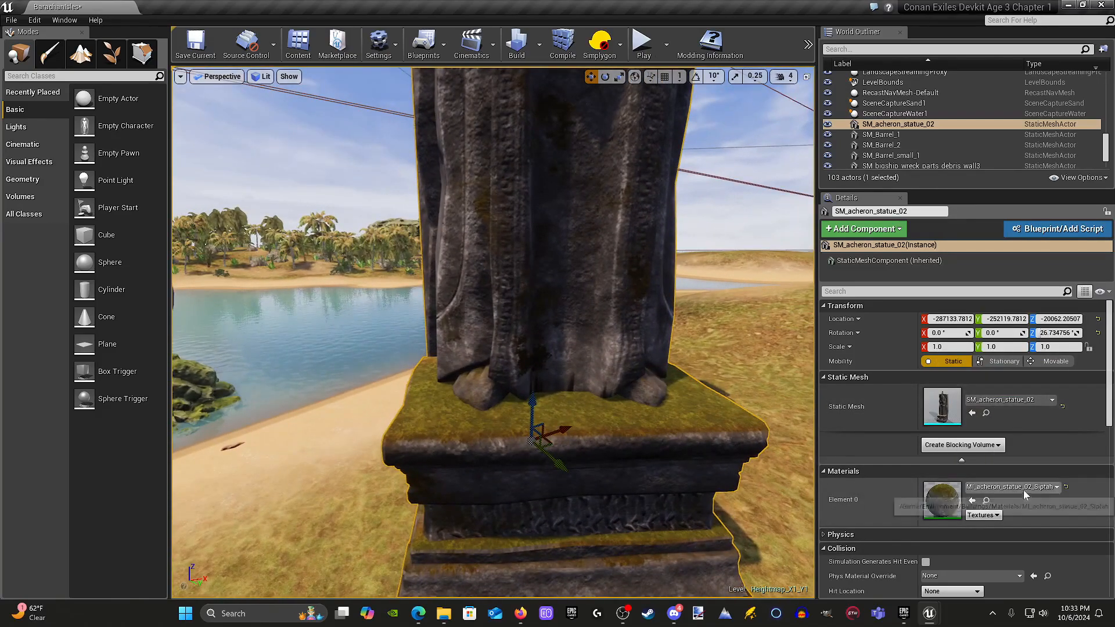
Step: Replace the statue's Element 0 material with MI_acheron_statue_02_CorrSand_Siptah
{"action": "left_click", "coordinate": [1024, 487]}
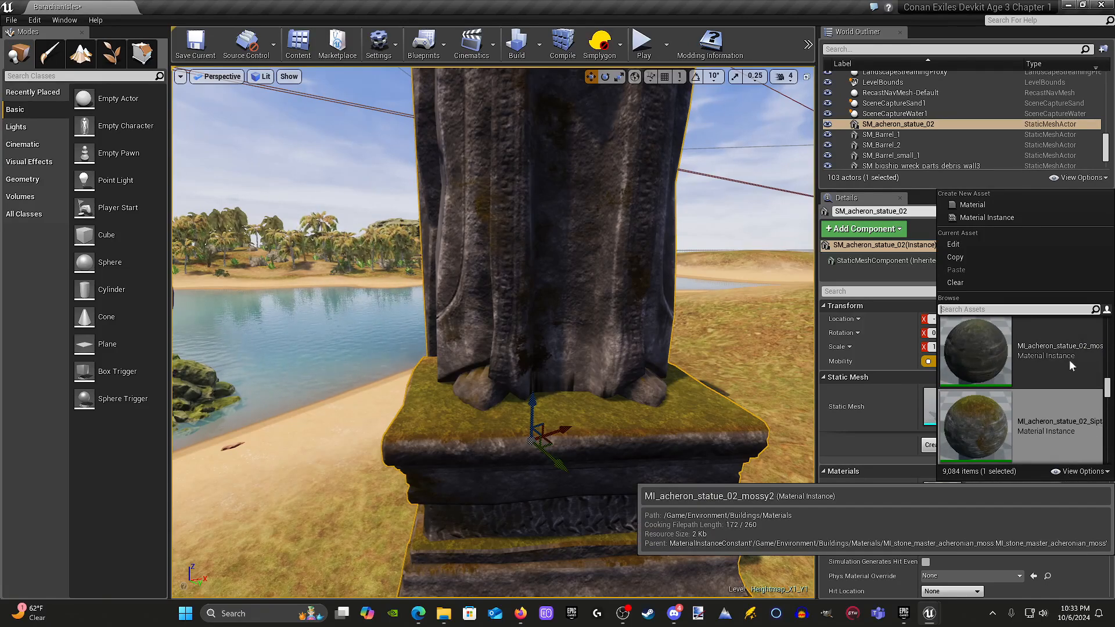
{"action": "scroll", "coordinate": [1039, 372], "scroll_direction": "up", "scroll_amount": 1}
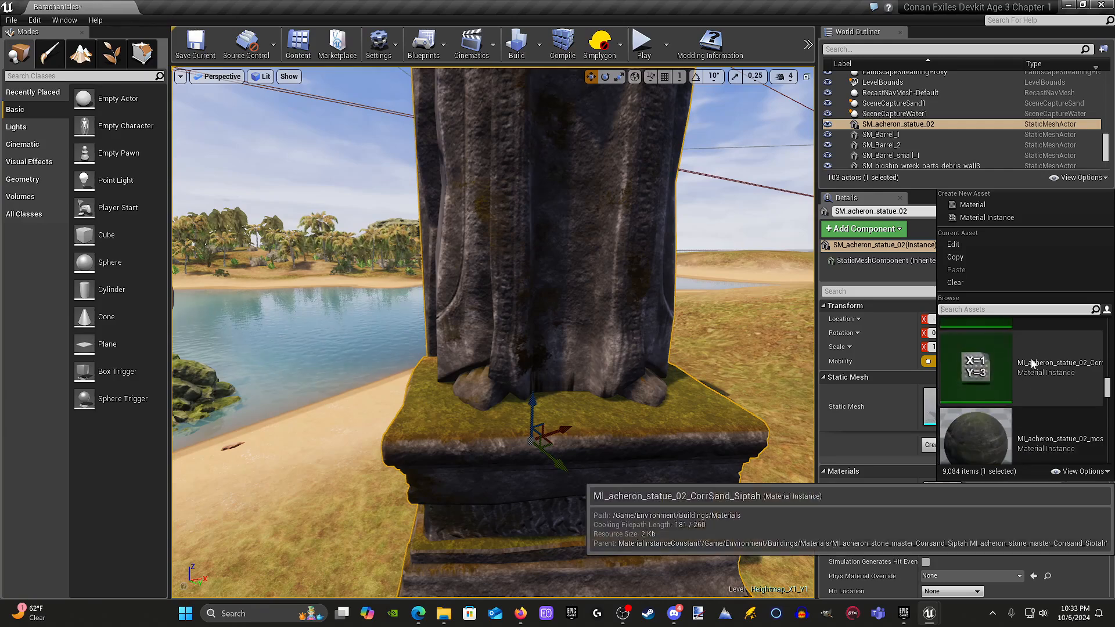
{"action": "left_click", "coordinate": [1074, 369]}
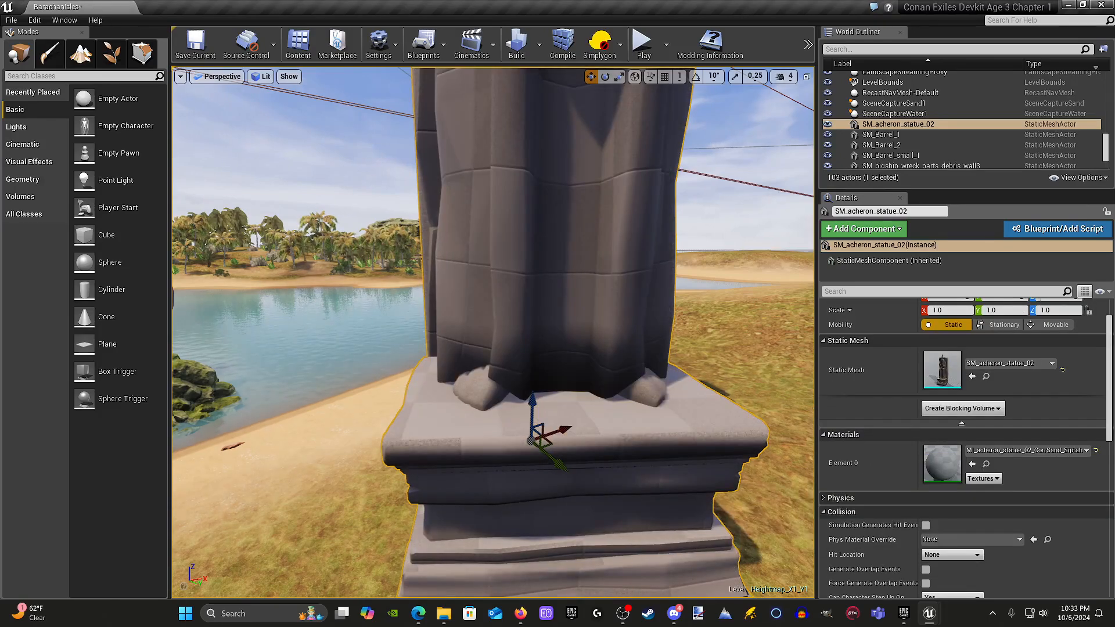
Step: Inspect the CorrSand_Siptah material on the statue's robe, feet and plinth, both up close and from a distance
{"action": "key", "text": "s"}
{"action": "right_click_drag", "start_coordinate": [685, 389], "coordinate": [685, 362]}
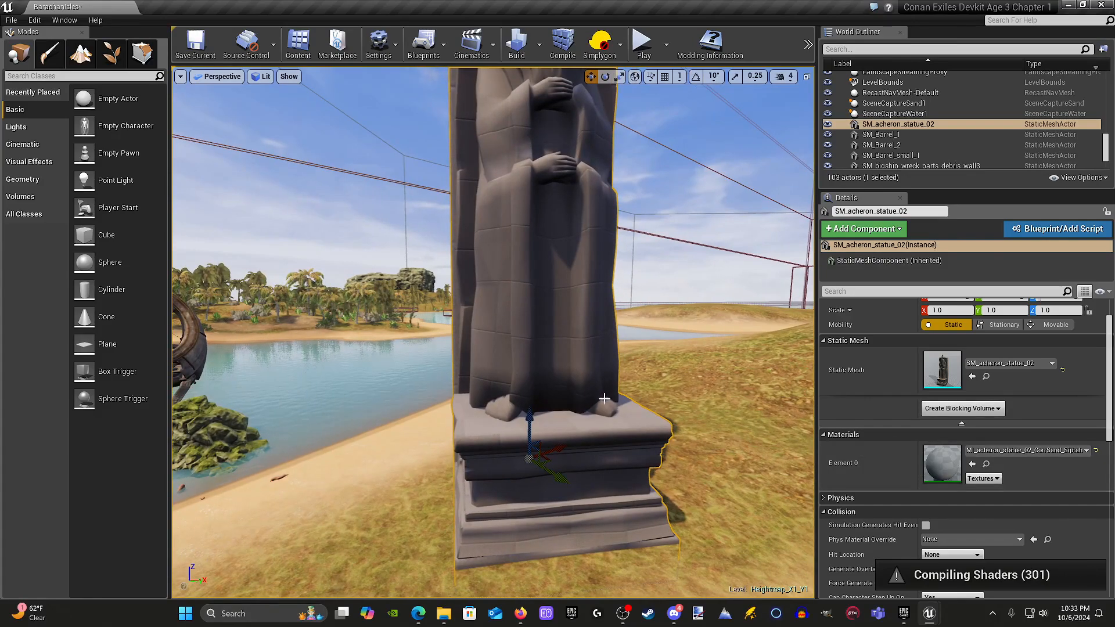
{"action": "key", "text": "w"}
{"action": "mouse_move", "coordinate": [599, 390]}
{"action": "right_mouse_down"}
{"action": "mouse_move", "coordinate": [604, 433]}
{"action": "mouse_move", "coordinate": [601, 342]}
{"action": "mouse_move", "coordinate": [602, 388]}
{"action": "right_mouse_up"}
{"action": "key", "text": "s"}
{"action": "key", "text": "w"}
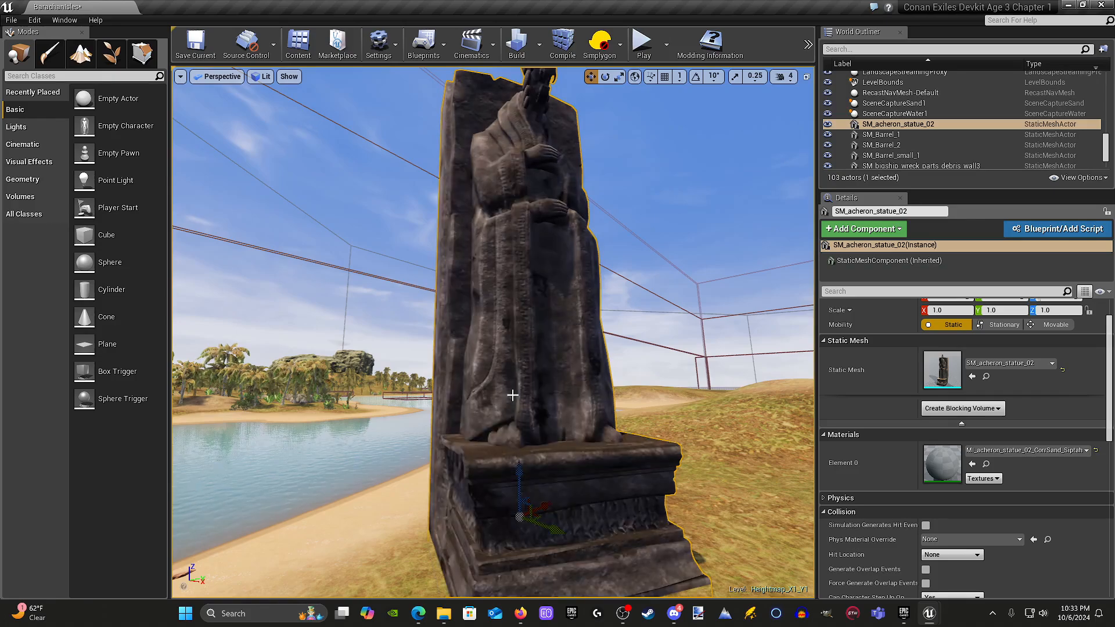
{"action": "key", "text": "a"}
{"action": "right_click_drag", "start_coordinate": [516, 397], "coordinate": [456, 449]}
{"action": "key", "text": "w"}
{"action": "key", "text": "s"}
{"action": "key", "text": "w"}
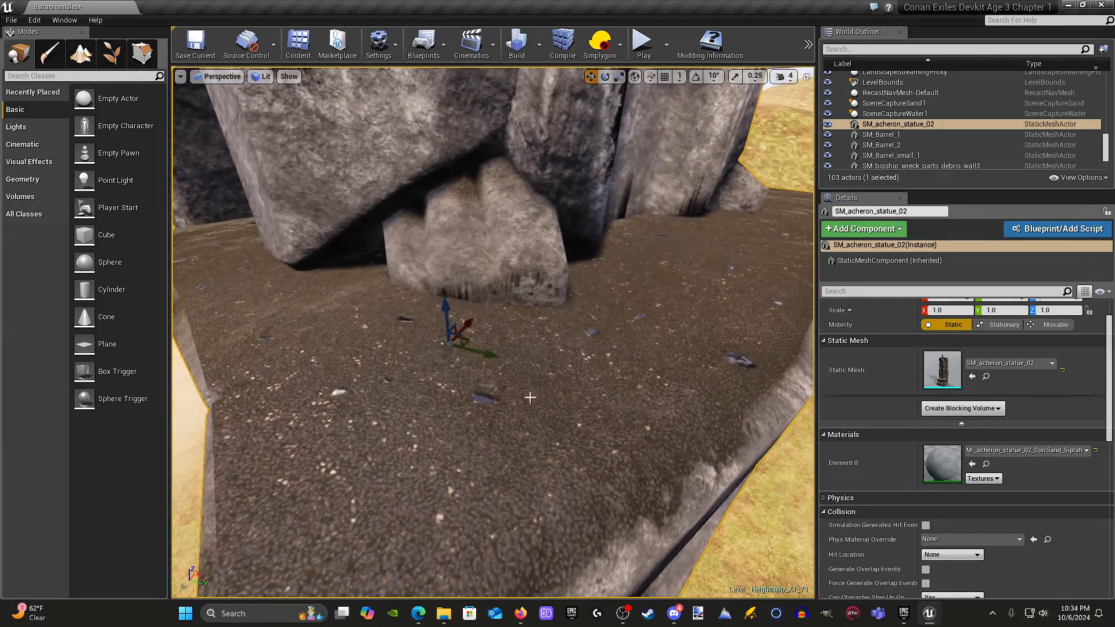
{"action": "key", "text": "s"}
{"action": "right_click_drag", "start_coordinate": [531, 404], "coordinate": [472, 390]}
{"action": "key", "text": "w"}
{"action": "key", "text": "w"}
{"action": "key", "text": "s"}
{"action": "key", "text": "d"}
{"action": "key", "text": "s"}
{"action": "key", "text": "a"}
{"action": "key", "text": "w"}
{"action": "key", "text": "s"}
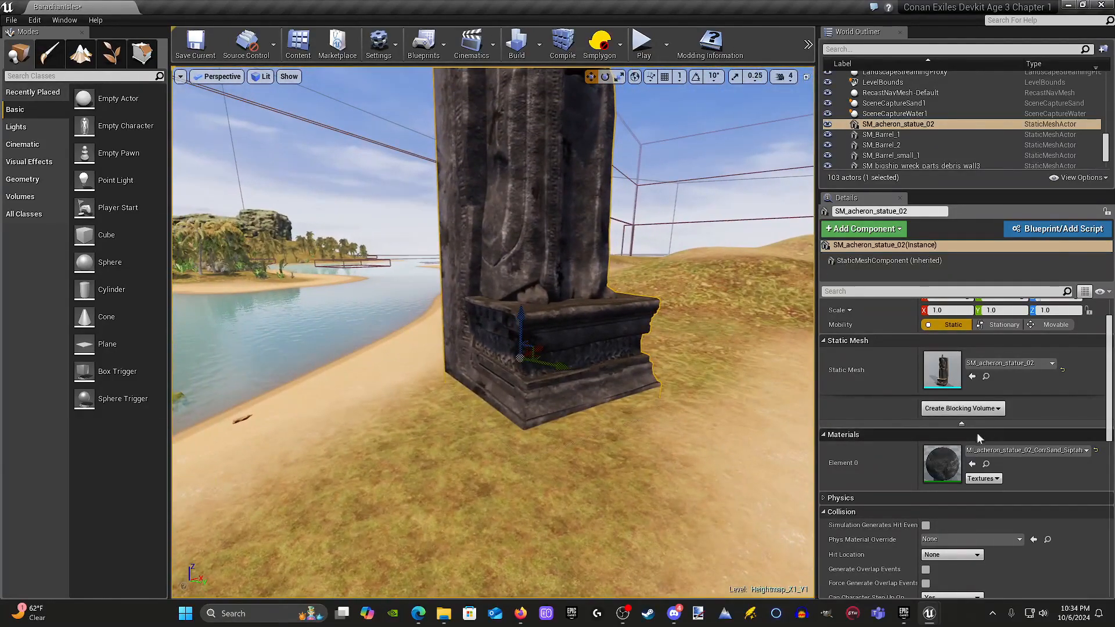
Step: Switch the statue's Element 0 material back to MI_acheron_statue_02_Siptah and view the statue beside the shipwreck
{"action": "left_click", "coordinate": [1017, 449]}
{"action": "scroll", "coordinate": [984, 385], "scroll_direction": "down", "scroll_amount": 3}
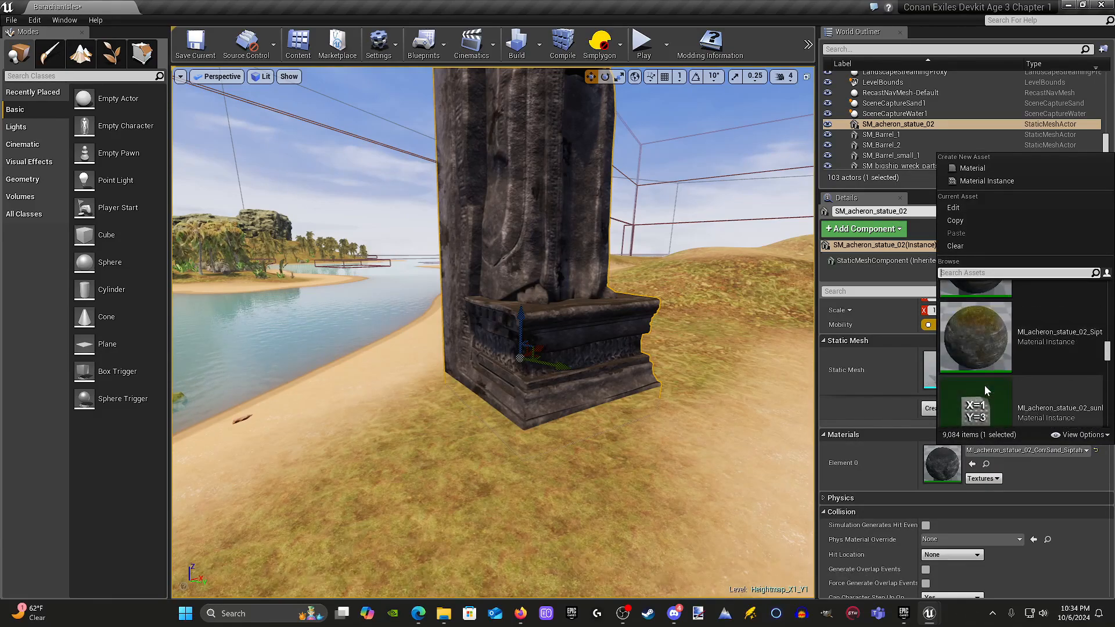
{"action": "left_click", "coordinate": [980, 344]}
{"action": "right_click_drag", "start_coordinate": [684, 277], "coordinate": [567, 274]}
{"action": "key", "text": "s"}
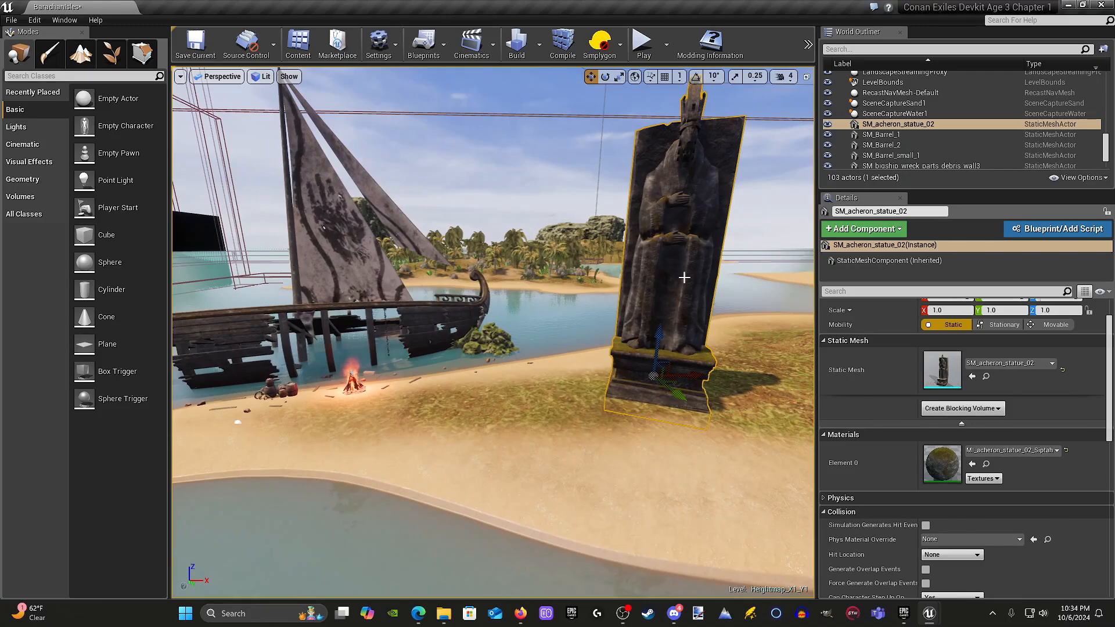
Step: Delete the Acheron statue from the beach, return to the campfire and barrels by the shipwreck, and save the level
{"action": "key", "text": "Delete"}
{"action": "right_click_drag", "start_coordinate": [683, 277], "coordinate": [613, 355]}
{"action": "key", "text": "w"}
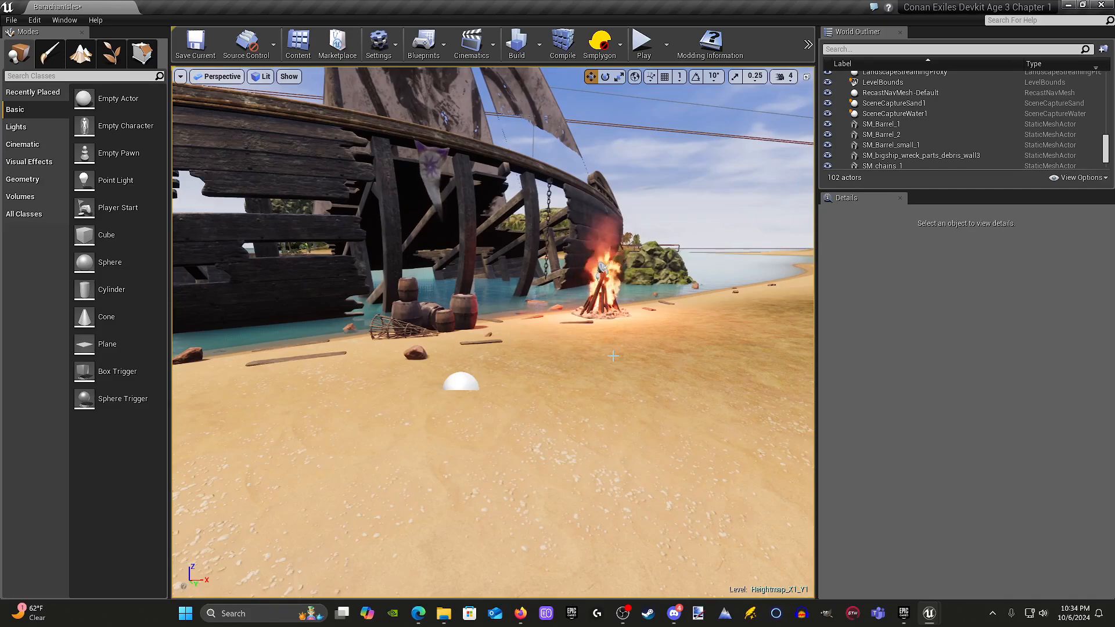
{"action": "right_click_drag", "start_coordinate": [532, 357], "coordinate": [498, 320]}
{"action": "key", "text": "w"}
{"action": "key", "text": "s"}
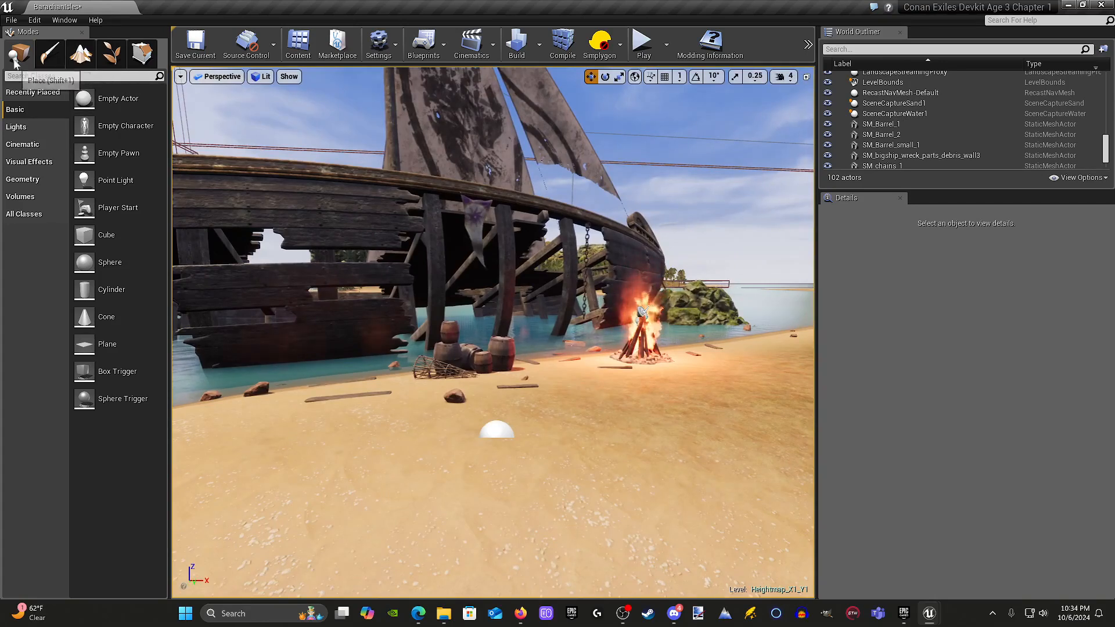
{"action": "left_click", "coordinate": [201, 46]}
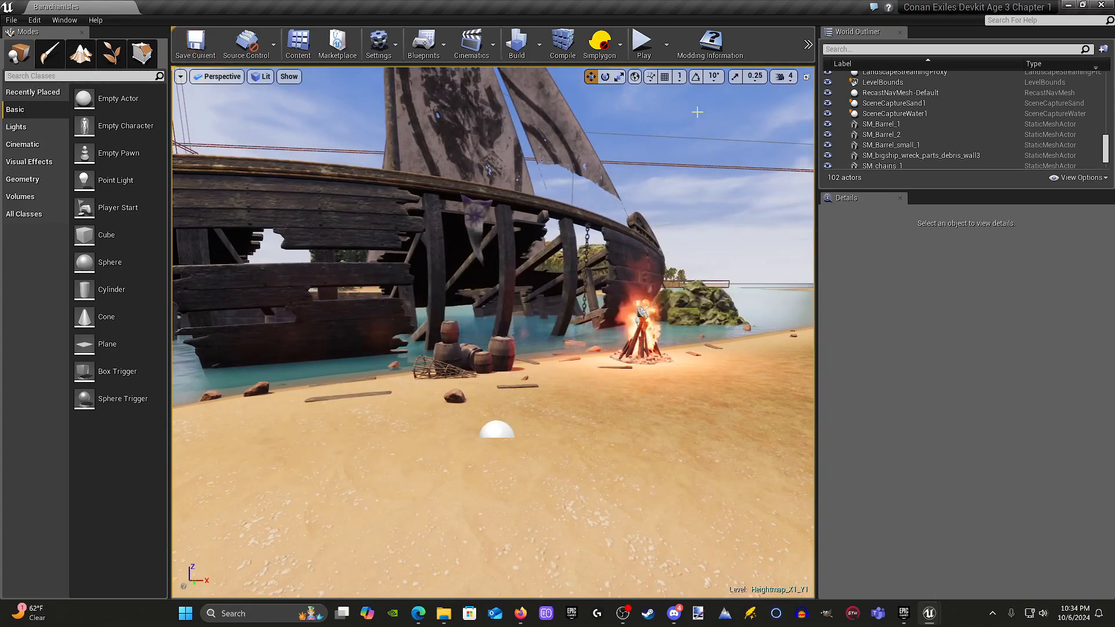
Step: Play the level in the editor, choose a female character to check the creation backdrop, and stop the session
{"action": "left_click", "coordinate": [646, 50]}
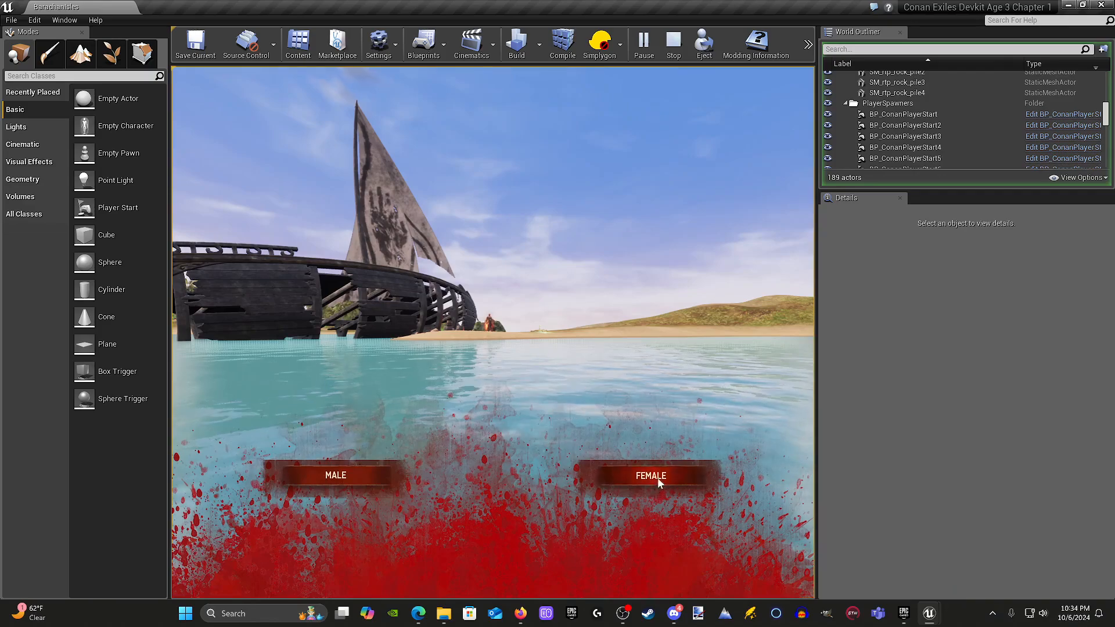
{"action": "left_click", "coordinate": [651, 476]}
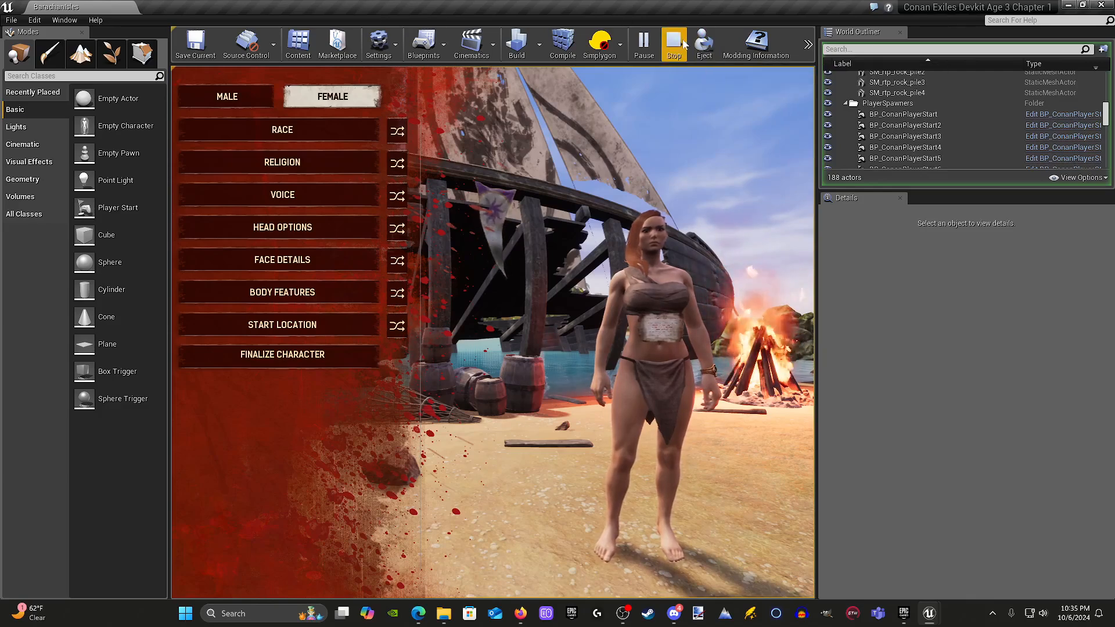
{"action": "key", "text": "shift+Escape"}
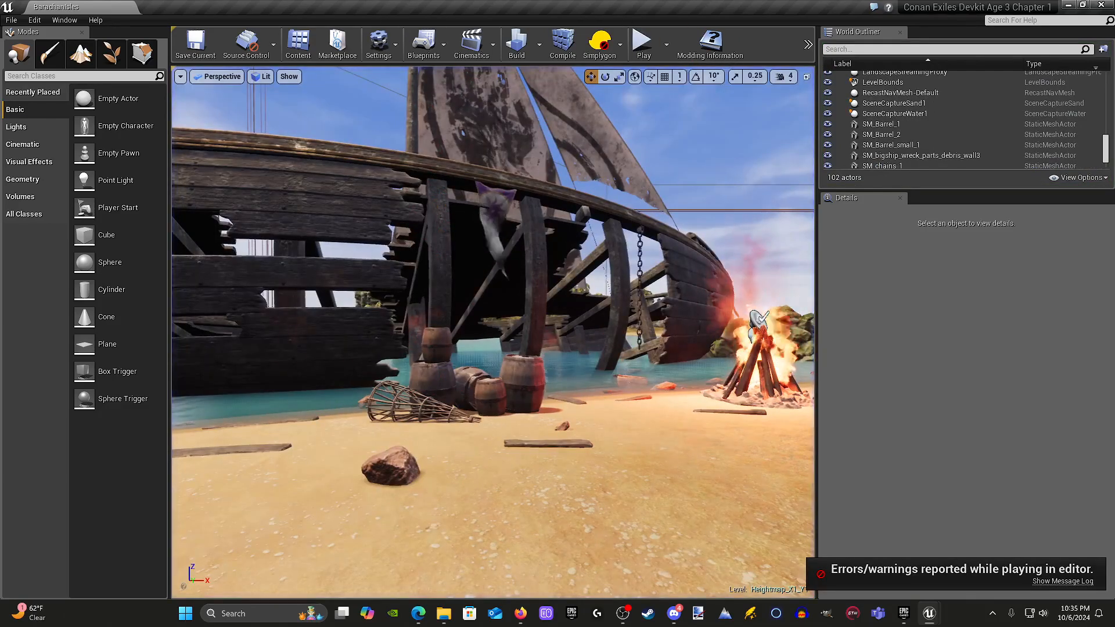